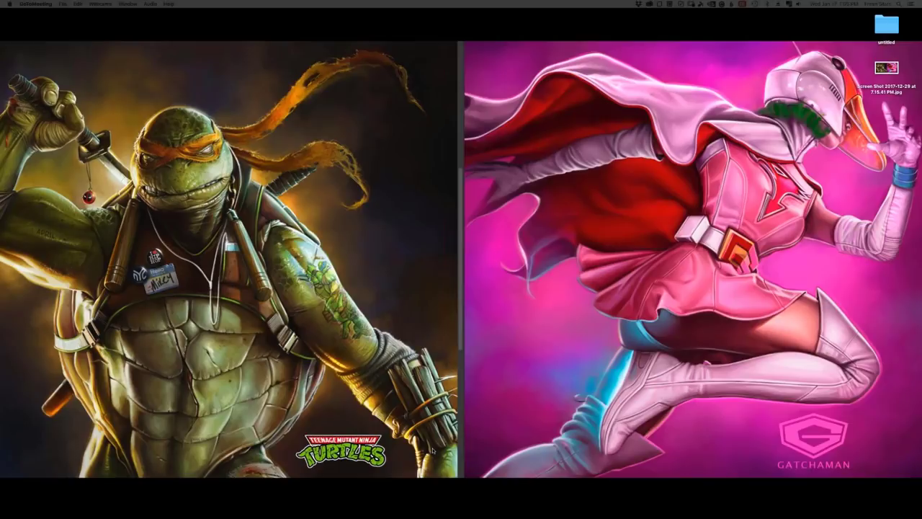
Switch to Photoshop and show the grey two-figure Anti-Venom document with enough pane width to see both figures.
{"action": "mouse_move", "coordinate": [450, 508]}
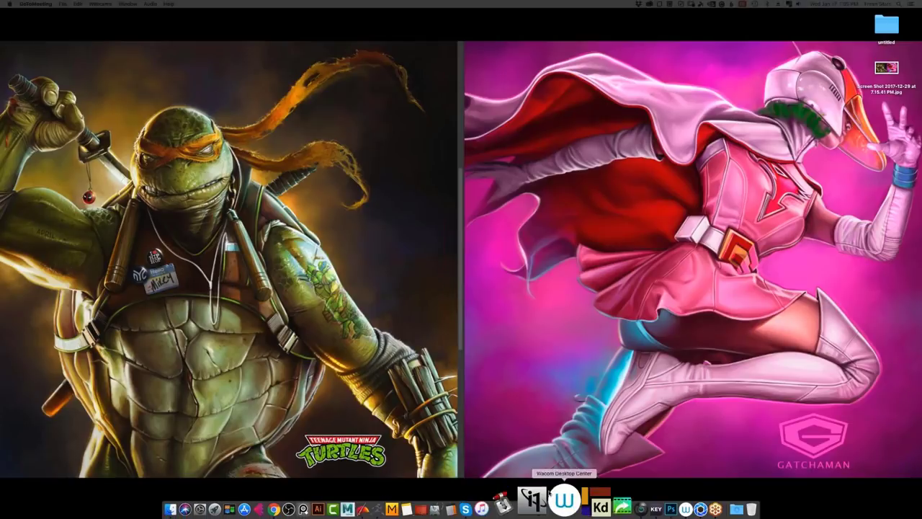
{"action": "mouse_move", "coordinate": [621, 508]}
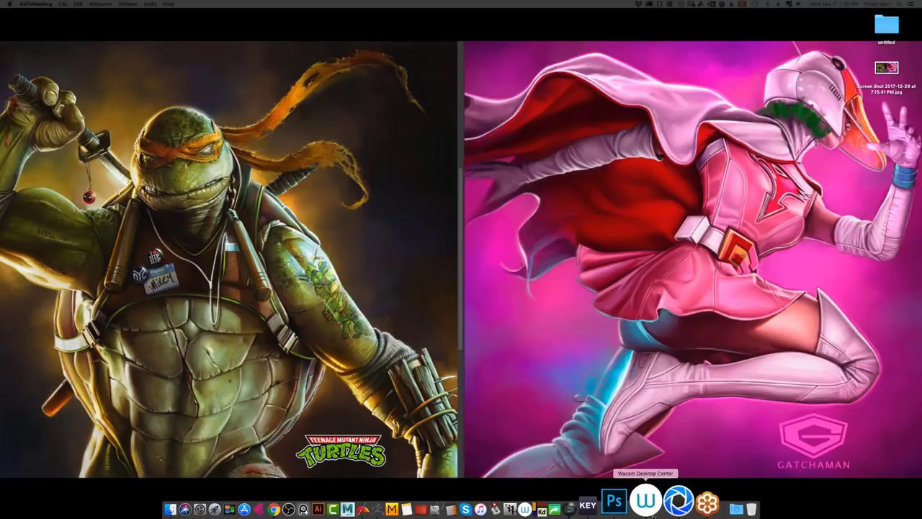
{"action": "left_click", "coordinate": [632, 504]}
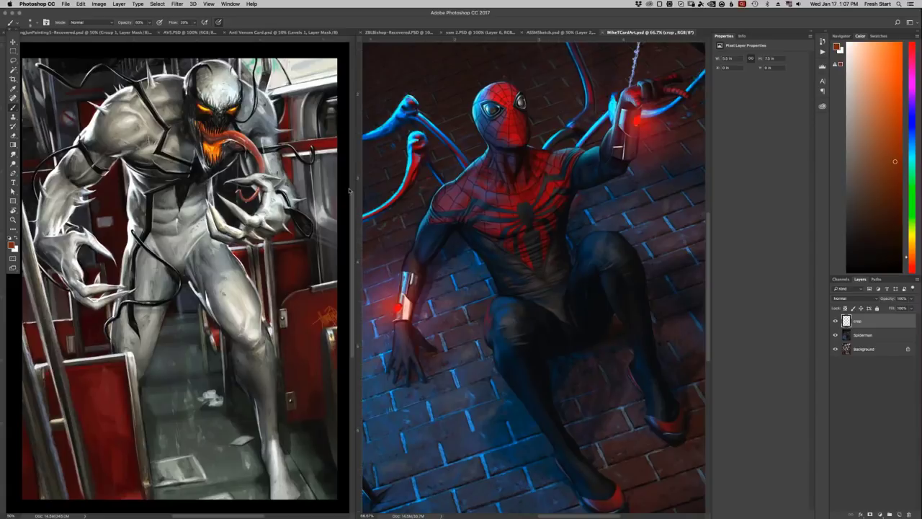
{"action": "left_click", "coordinate": [181, 34]}
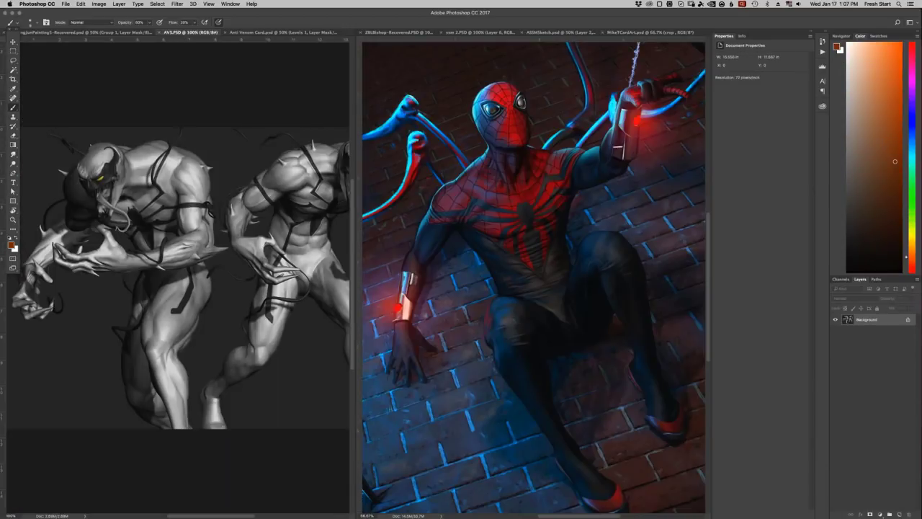
{"action": "left_click_drag", "start_coordinate": [355, 431], "coordinate": [470, 431]}
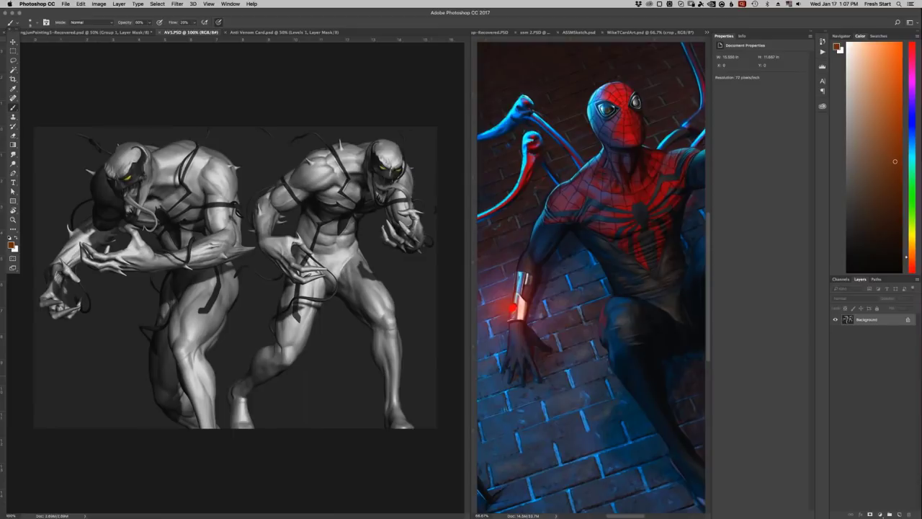
Bring up the greyscale Spider-Man study ssm 2.PSD alongside the Anti-Venom figures and inspect it up close and in full.
{"action": "left_click", "coordinate": [530, 33]}
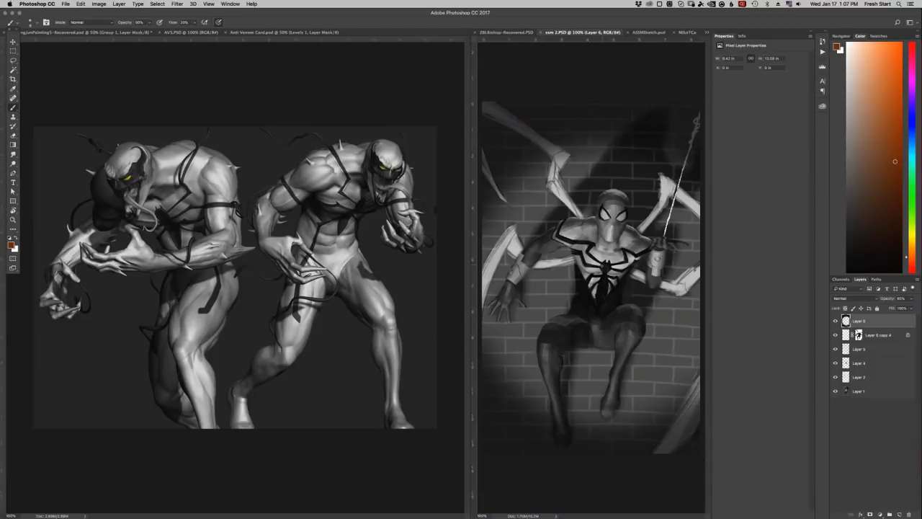
{"action": "left_click", "coordinate": [612, 492]}
{"action": "key", "text": "super+plus"}
{"action": "left_click_drag", "start_coordinate": [588, 325], "coordinate": [609, 329]}
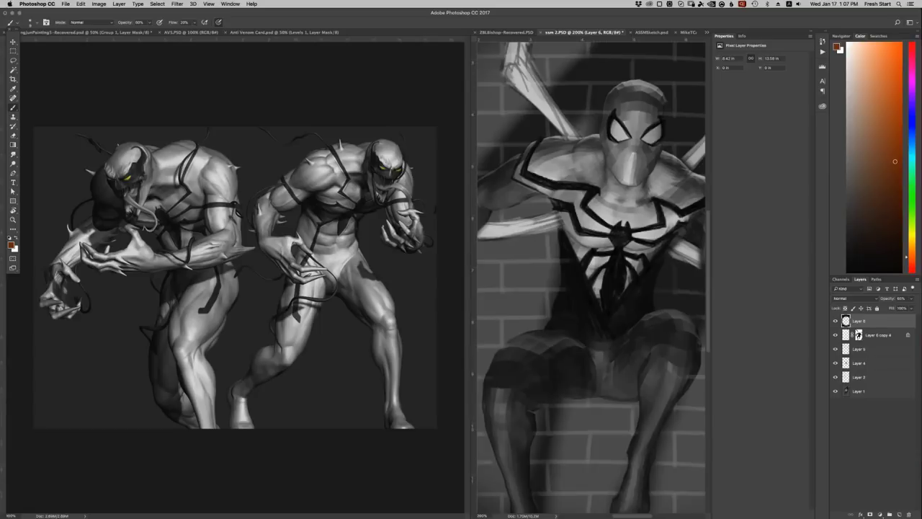
{"action": "left_click_drag", "start_coordinate": [469, 288], "coordinate": [318, 288]}
{"action": "key", "text": "super+minus"}
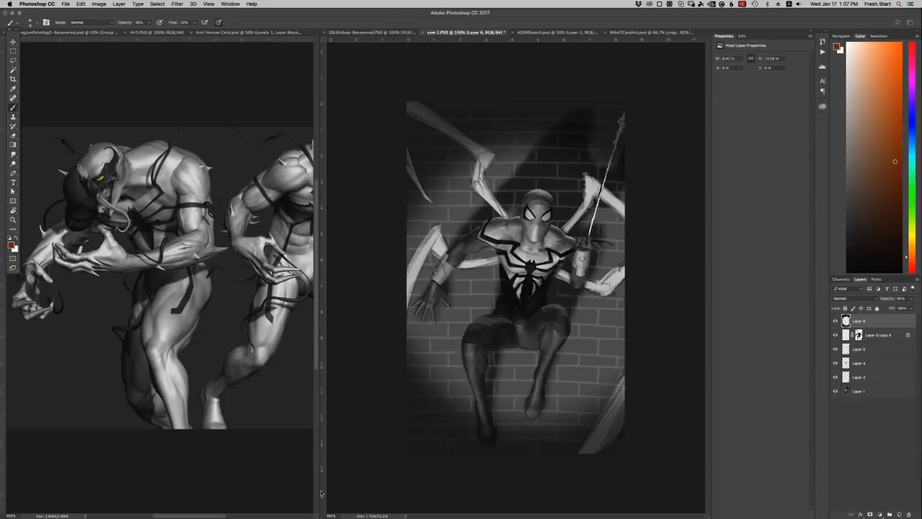
{"action": "left_click_drag", "start_coordinate": [320, 489], "coordinate": [448, 490]}
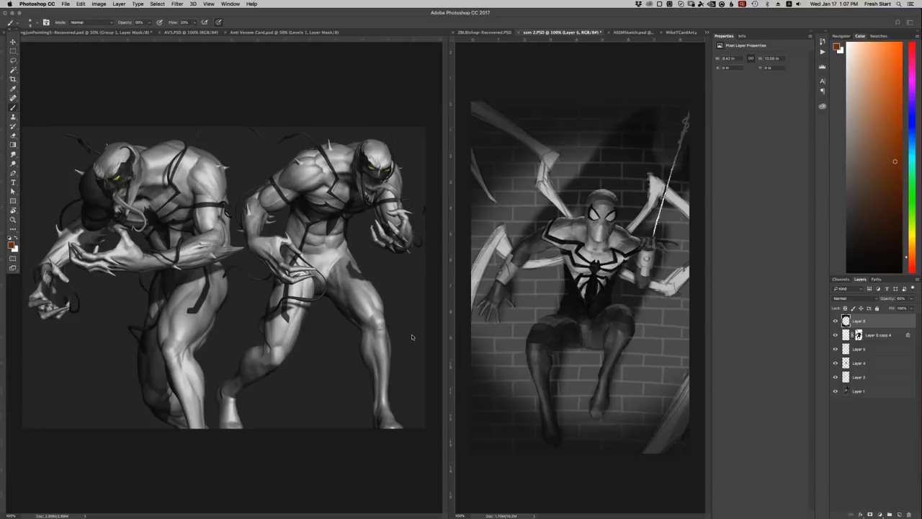
Show the finished Anti Venom Card.psd, and compare the ASSMSketch.psd line sketch with the finished Spider-Man card art.
{"action": "left_click", "coordinate": [302, 35]}
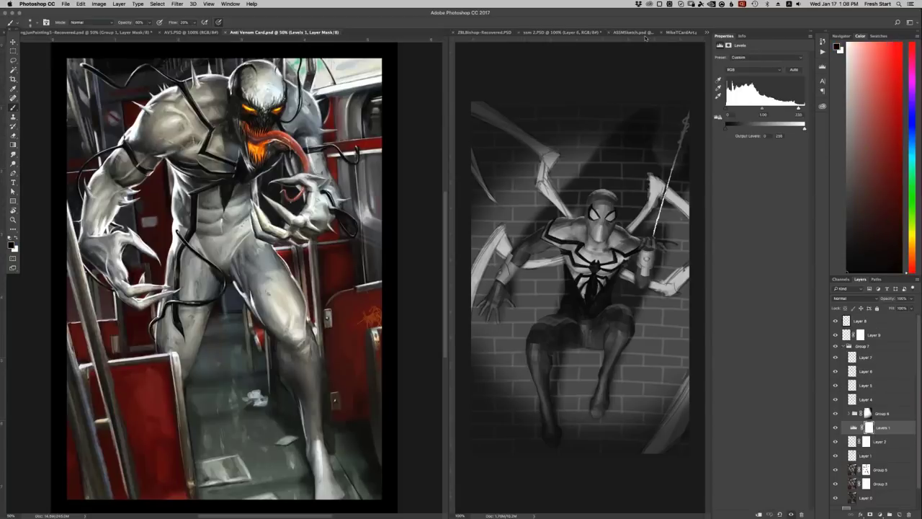
{"action": "left_click", "coordinate": [632, 33]}
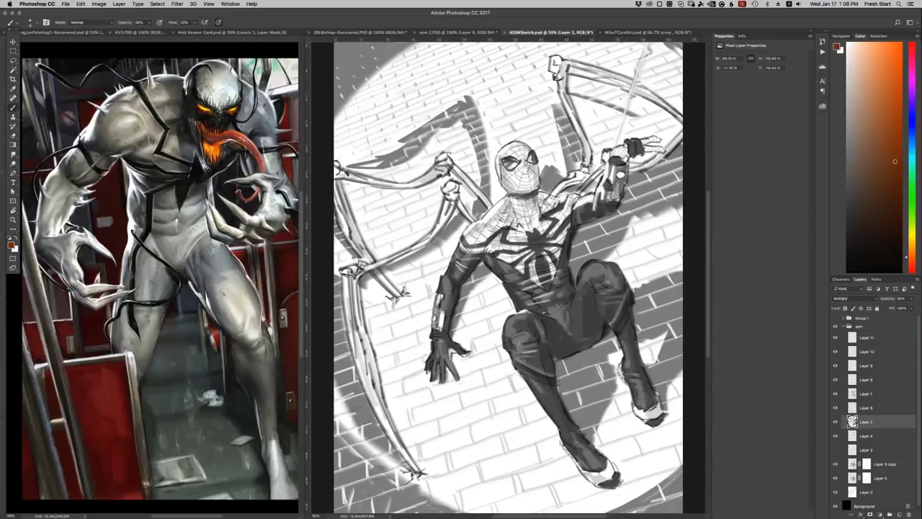
{"action": "left_click", "coordinate": [628, 34]}
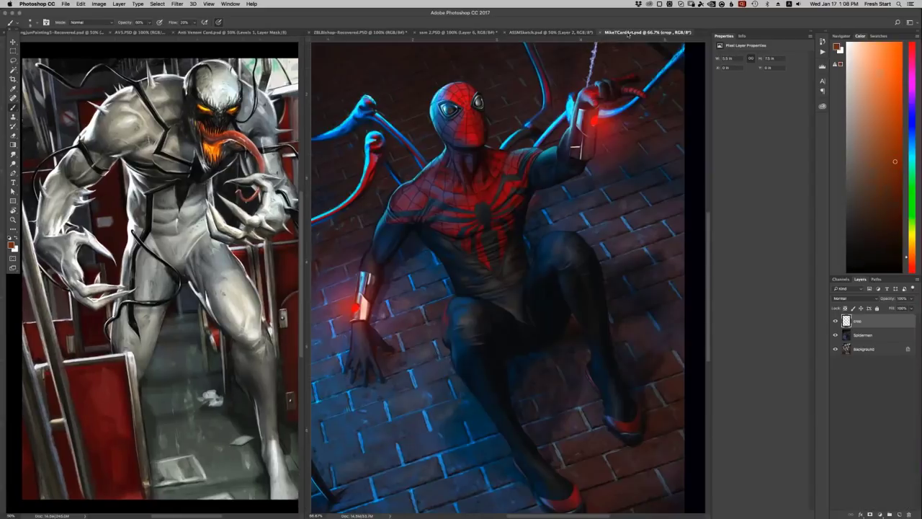
Switch to ZBrush and inspect the standing SpiderGwen base mesh from the front and back.
{"action": "mouse_move", "coordinate": [427, 512]}
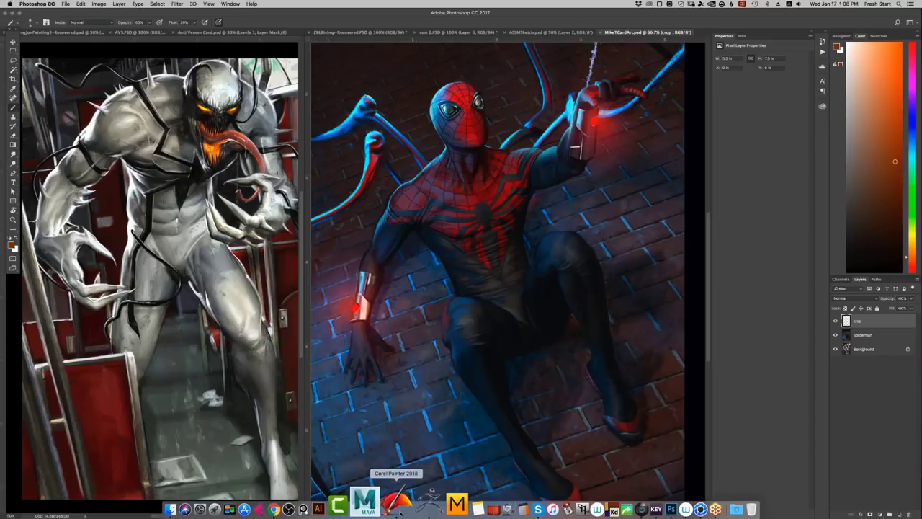
{"action": "left_click", "coordinate": [397, 507]}
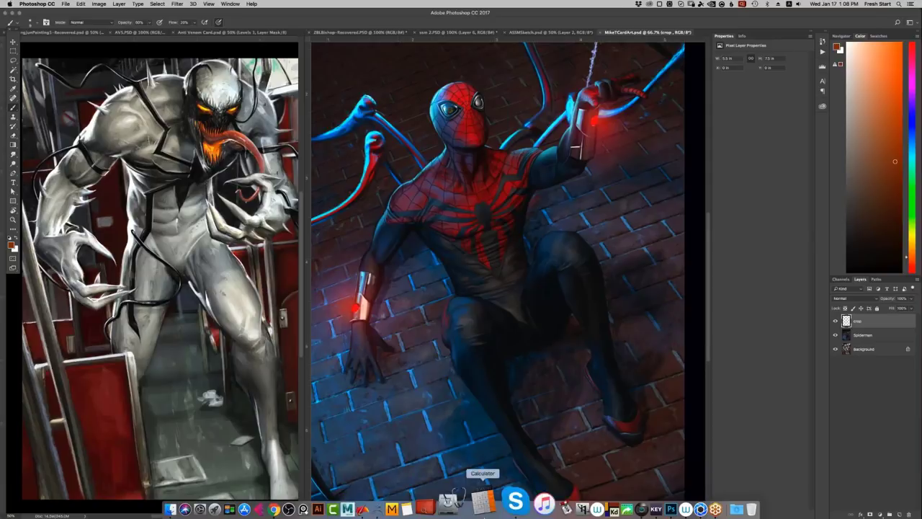
{"action": "left_click", "coordinate": [414, 508]}
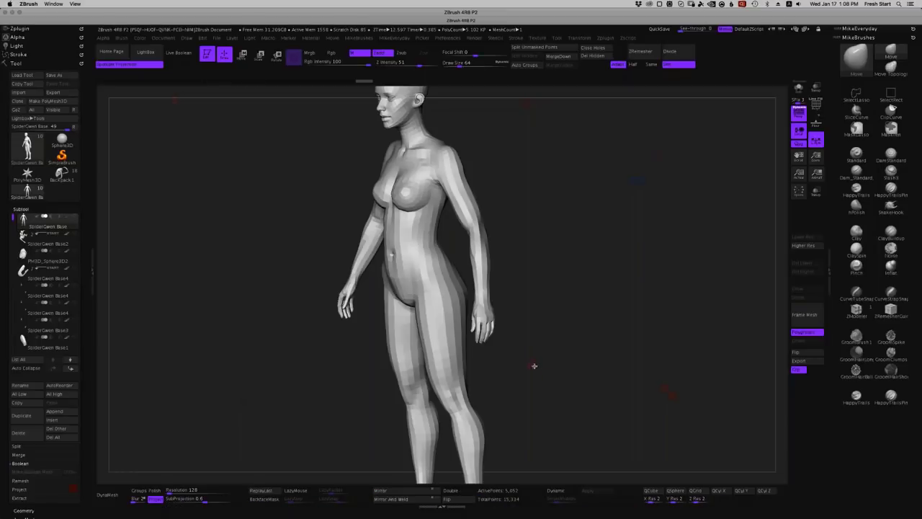
{"action": "left_click_drag", "start_coordinate": [552, 366], "coordinate": [569, 354]}
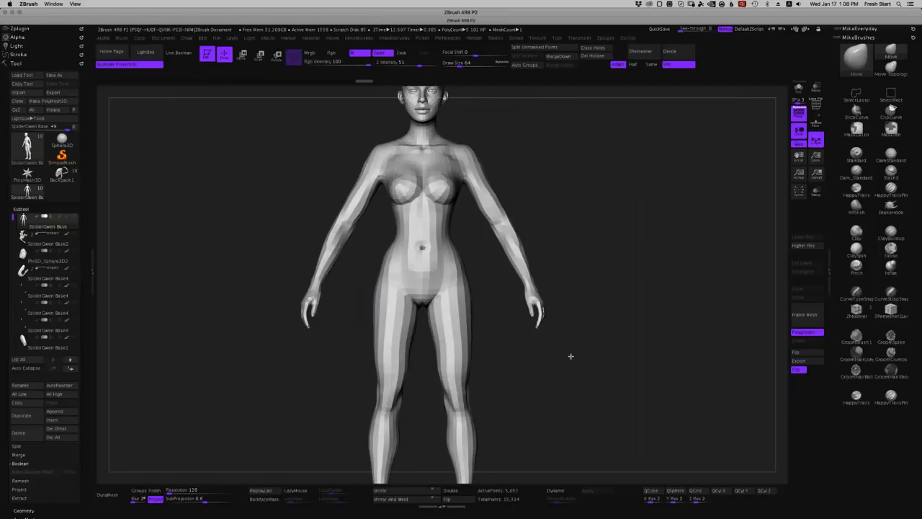
{"action": "mouse_move", "coordinate": [598, 403]}
{"action": "left_mouse_down"}
{"action": "mouse_move", "coordinate": [637, 341]}
{"action": "mouse_move", "coordinate": [619, 336]}
{"action": "mouse_move", "coordinate": [591, 352]}
{"action": "mouse_move", "coordinate": [660, 357]}
{"action": "mouse_move", "coordinate": [623, 356]}
{"action": "left_mouse_up"}
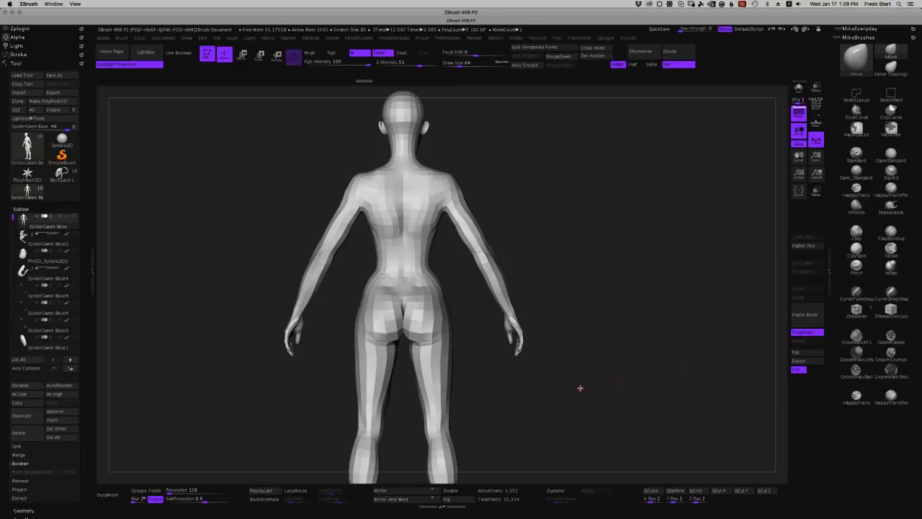
{"action": "left_click_drag", "start_coordinate": [569, 401], "coordinate": [682, 419]}
Switch to Corel Painter and view the finished Spider-Gwen painting across the canvas.
{"action": "mouse_move", "coordinate": [518, 517]}
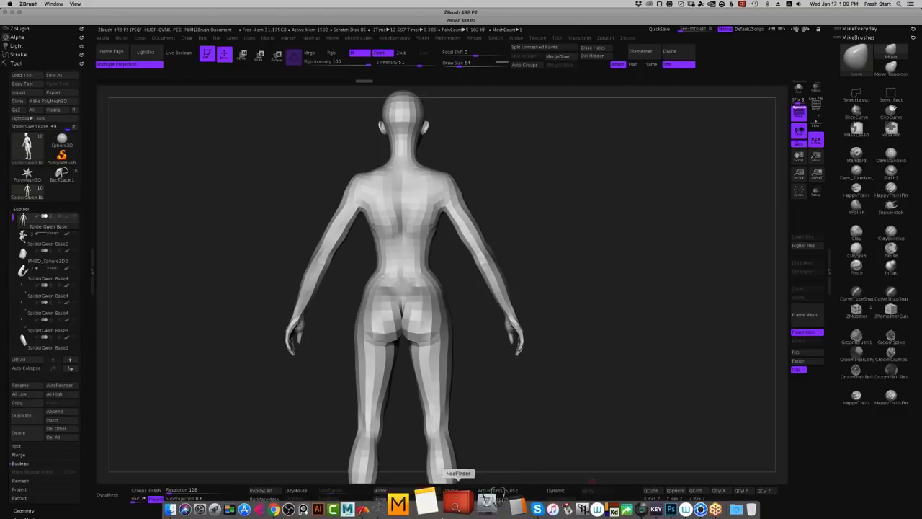
{"action": "left_click", "coordinate": [402, 503]}
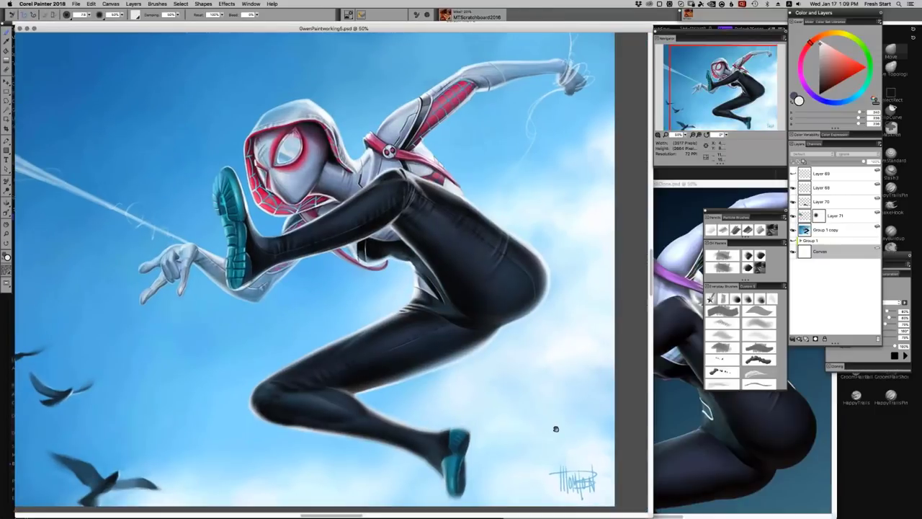
{"action": "scroll", "coordinate": [554, 426], "scroll_direction": "left", "scroll_amount": 2}
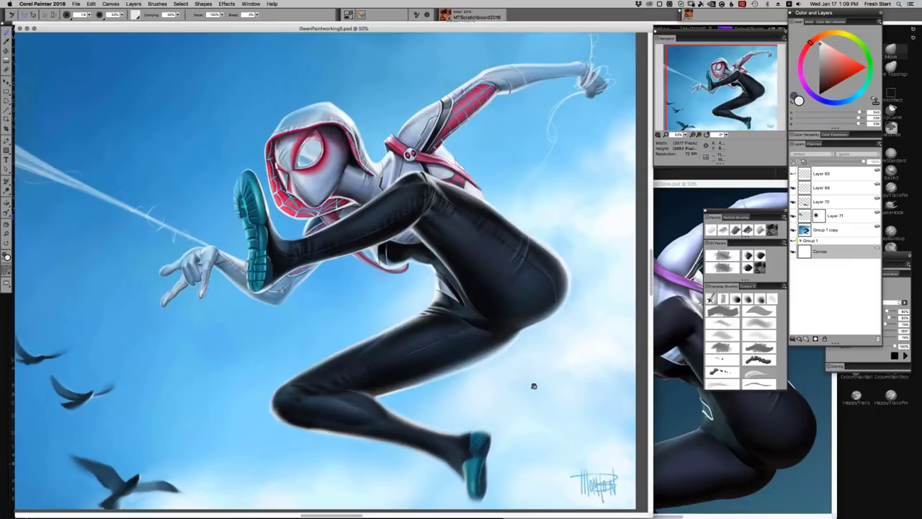
Return to ZBrush and view the standing base mesh from the front.
{"action": "mouse_move", "coordinate": [533, 515]}
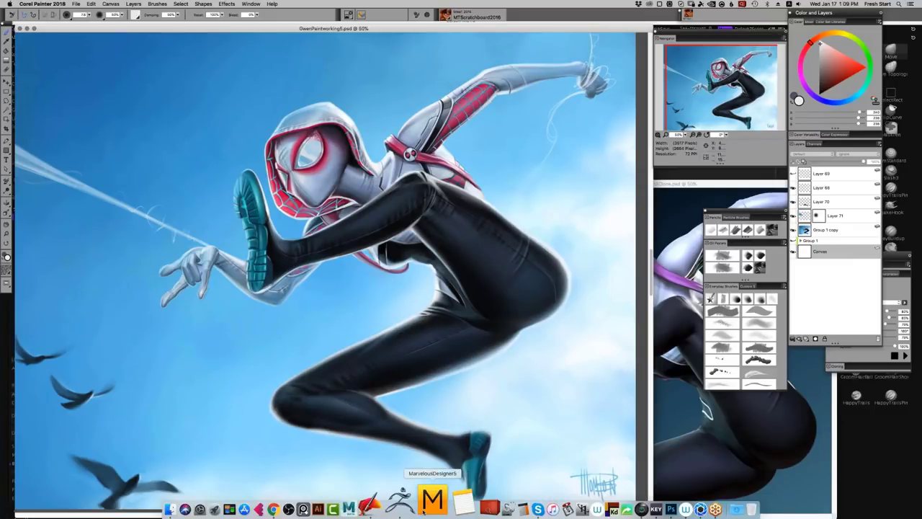
{"action": "left_click", "coordinate": [412, 500]}
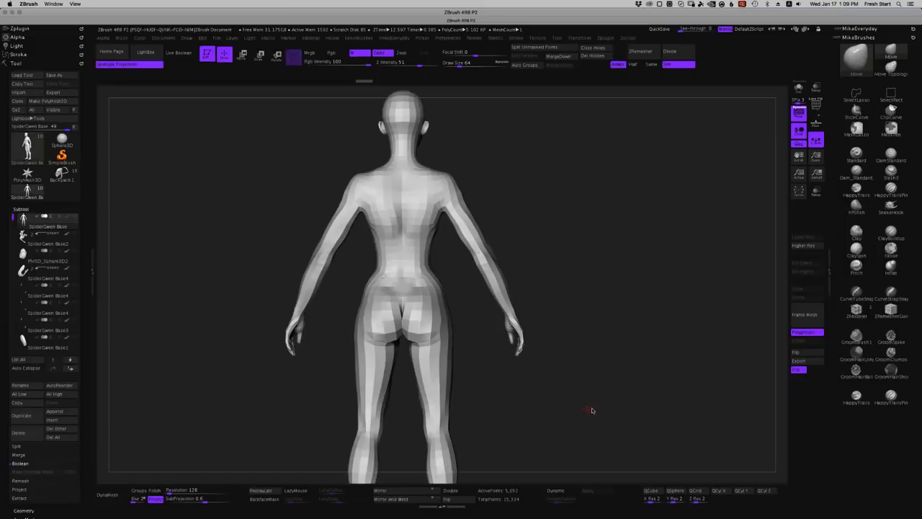
{"action": "left_click_drag", "start_coordinate": [591, 408], "coordinate": [626, 403]}
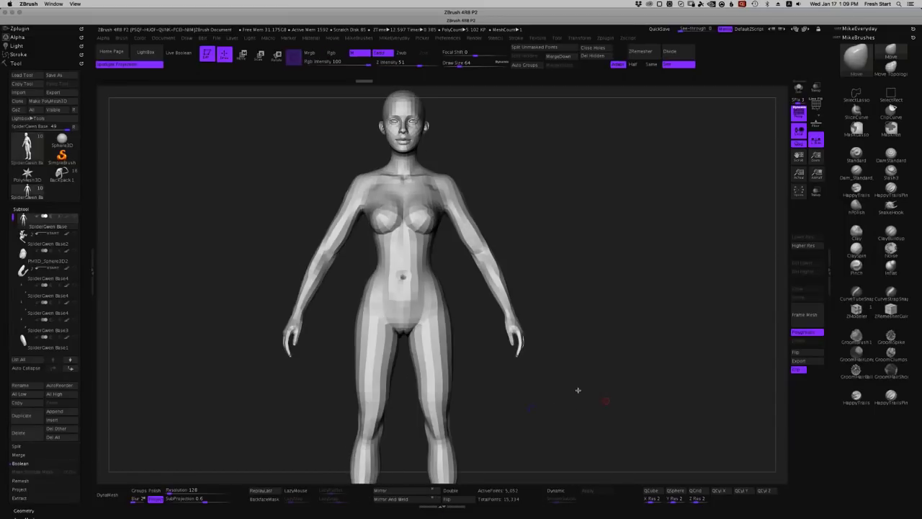
{"action": "left_click_drag", "start_coordinate": [576, 389], "coordinate": [552, 447]}
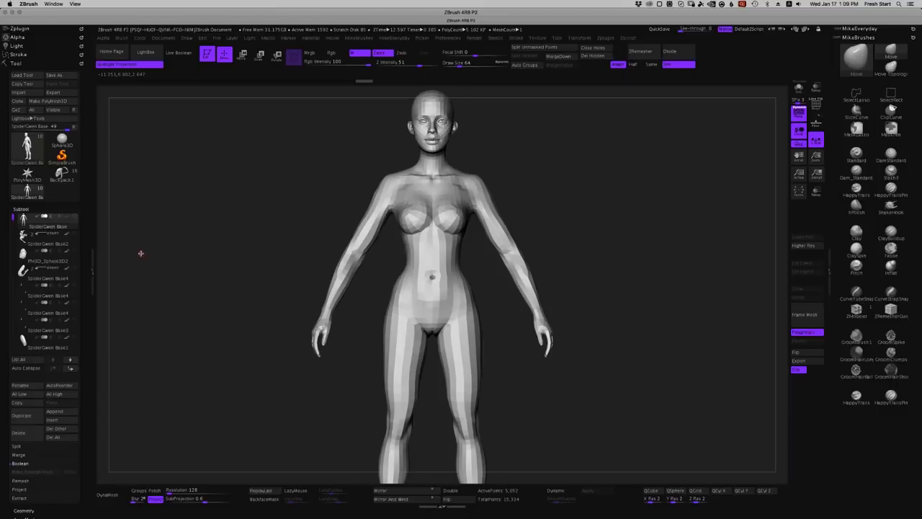
Select the posed SpiderGwen Base2 subtool, show only the hood with it, and view the leaping pose from the side.
{"action": "left_click", "coordinate": [53, 245]}
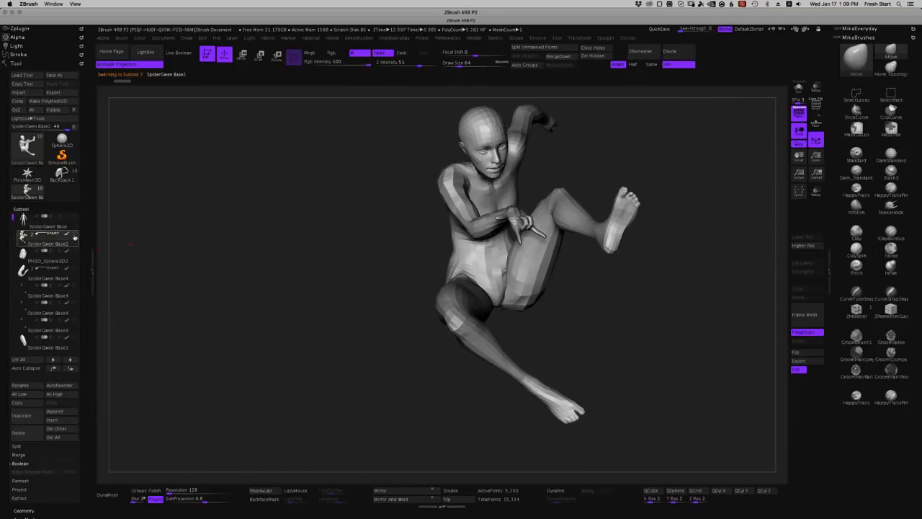
{"action": "mouse_move", "coordinate": [72, 255]}
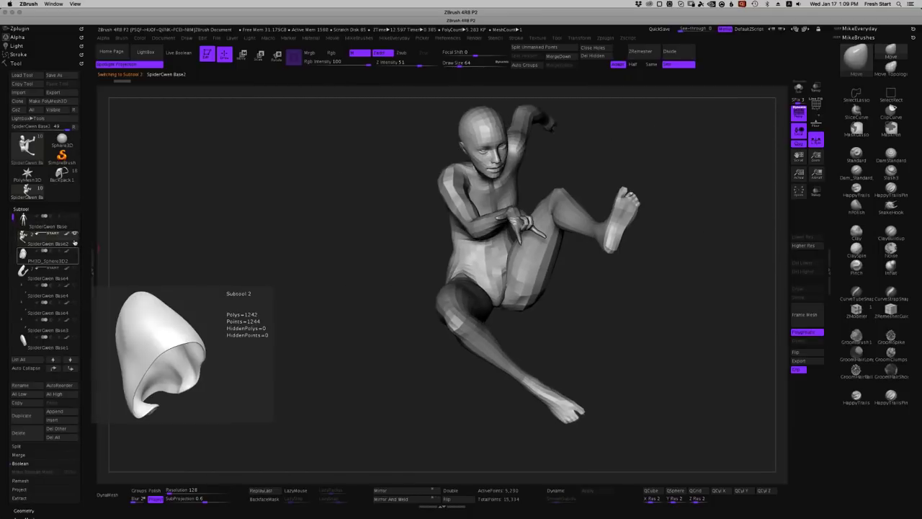
{"action": "mouse_move", "coordinate": [74, 237]}
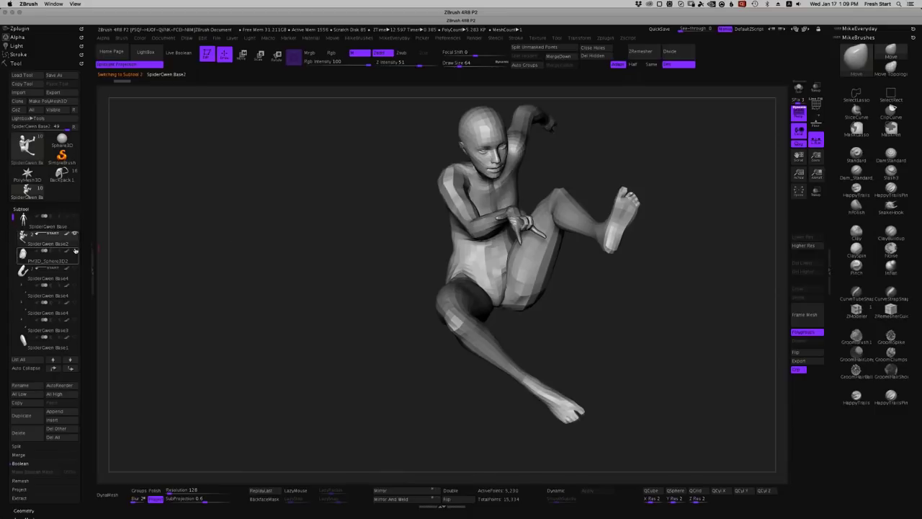
{"action": "left_click", "coordinate": [74, 251]}
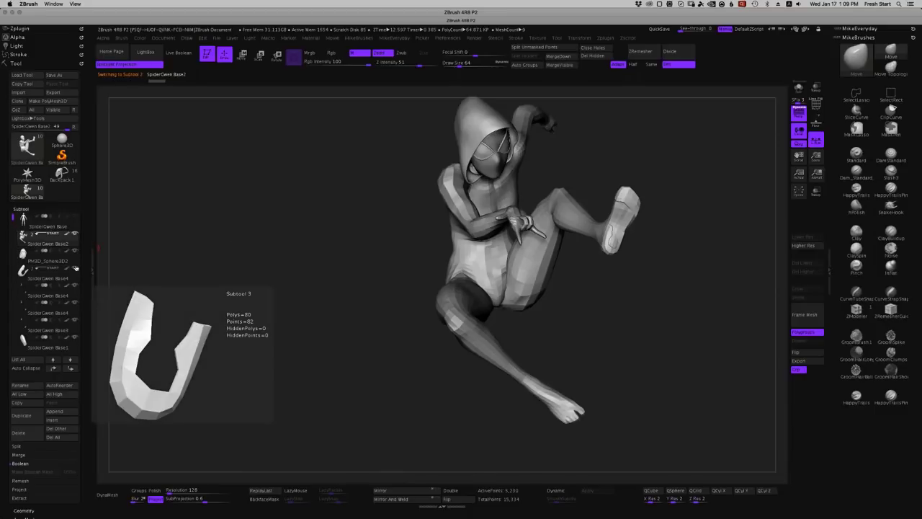
{"action": "left_click", "coordinate": [75, 268]}
{"action": "left_click_drag", "start_coordinate": [349, 385], "coordinate": [397, 384]}
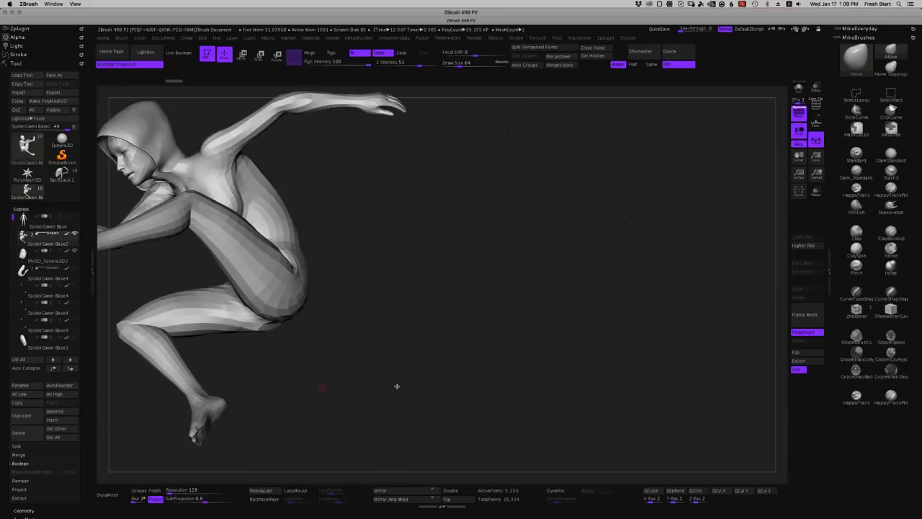
{"action": "left_click_drag", "start_coordinate": [560, 401], "coordinate": [503, 358]}
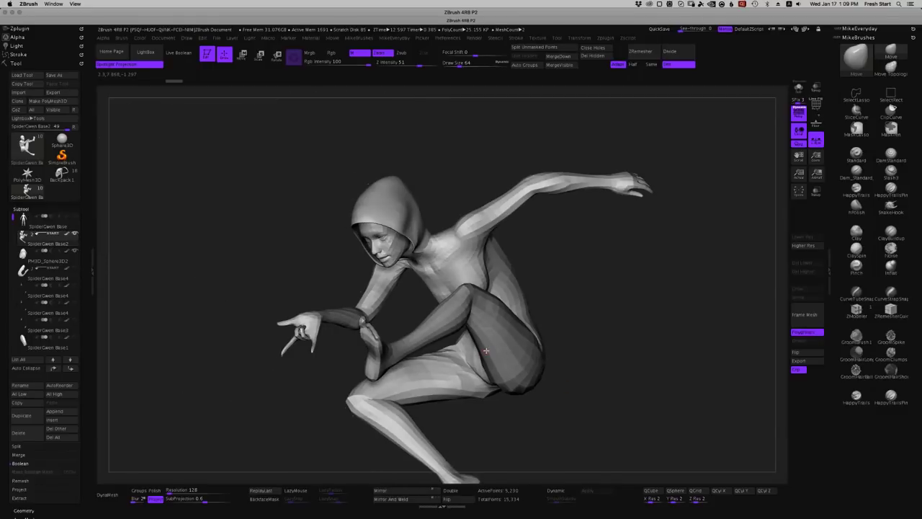
{"action": "left_click_drag", "start_coordinate": [612, 353], "coordinate": [597, 371]}
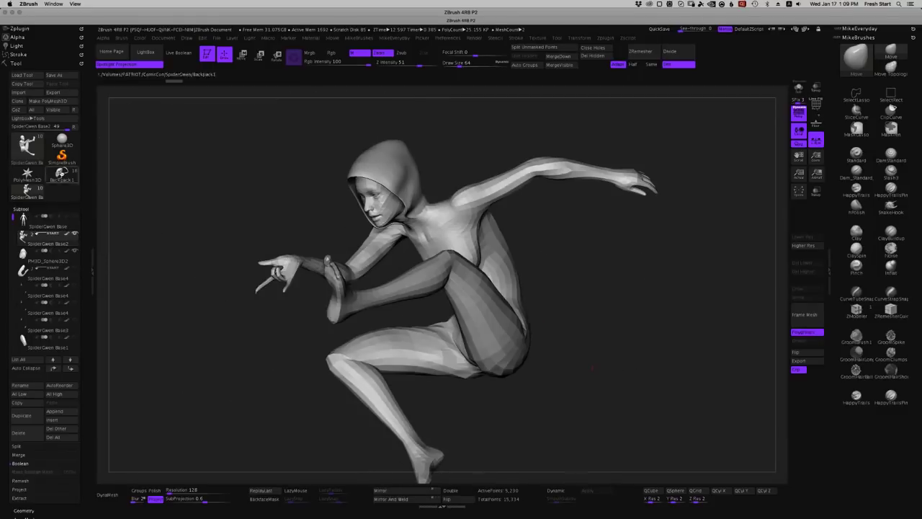
Load the detailed Backpack1 tool and examine the suited figure's costume, backpack and shoe treads from several angles.
{"action": "left_click", "coordinate": [61, 173]}
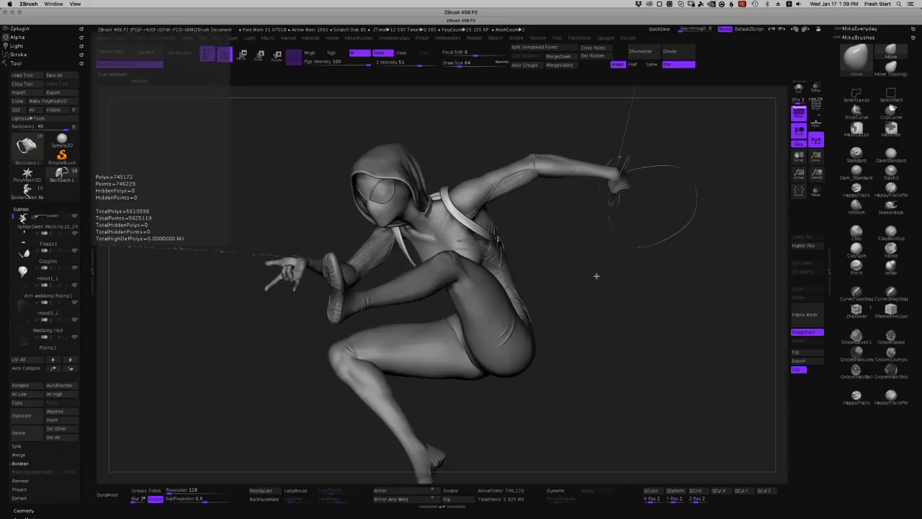
{"action": "left_click_drag", "start_coordinate": [626, 348], "coordinate": [577, 375]}
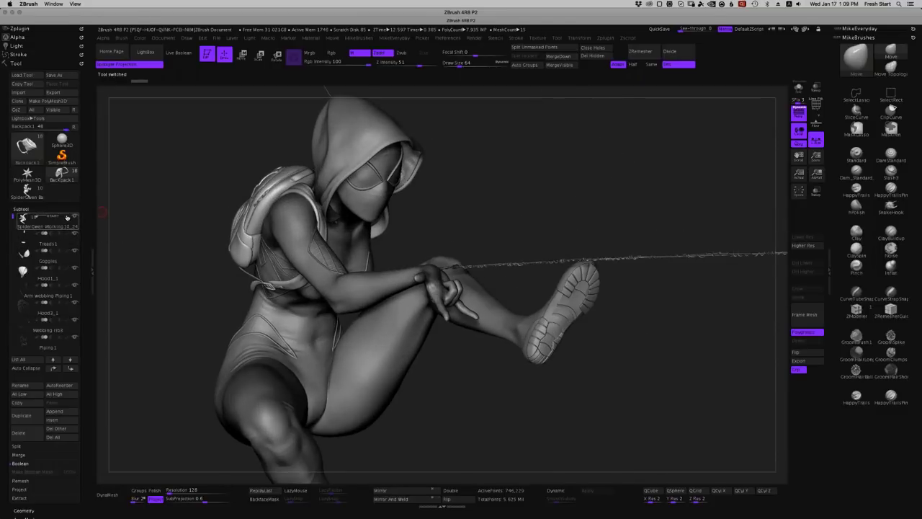
{"action": "left_click_drag", "start_coordinate": [466, 376], "coordinate": [445, 381]}
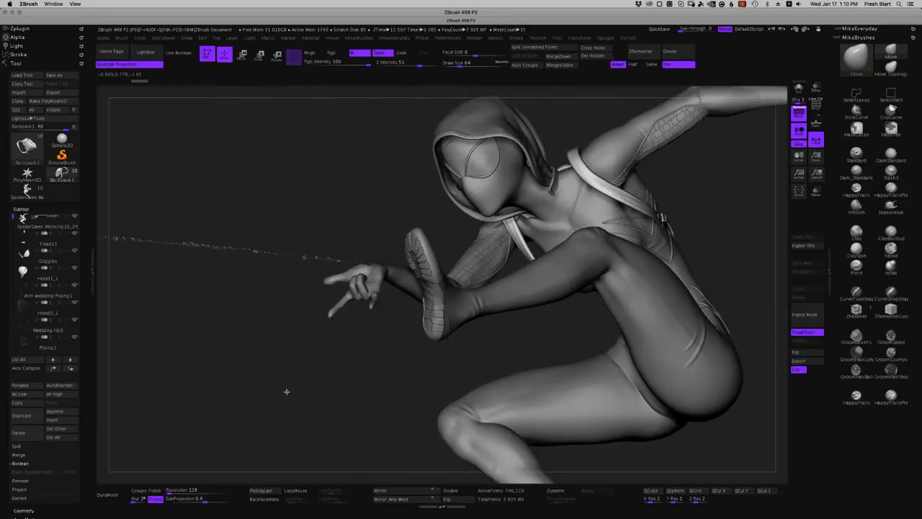
{"action": "left_click_drag", "start_coordinate": [285, 389], "coordinate": [549, 323]}
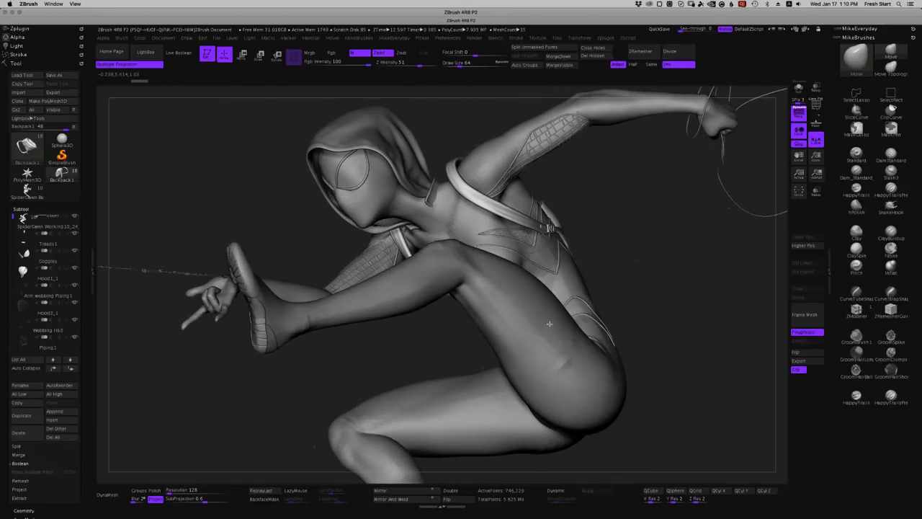
Turn on the painted colours for all SpiderGwen subtools and view the coloured figure from the opposite side.
{"action": "left_click_drag", "start_coordinate": [370, 344], "coordinate": [366, 348]}
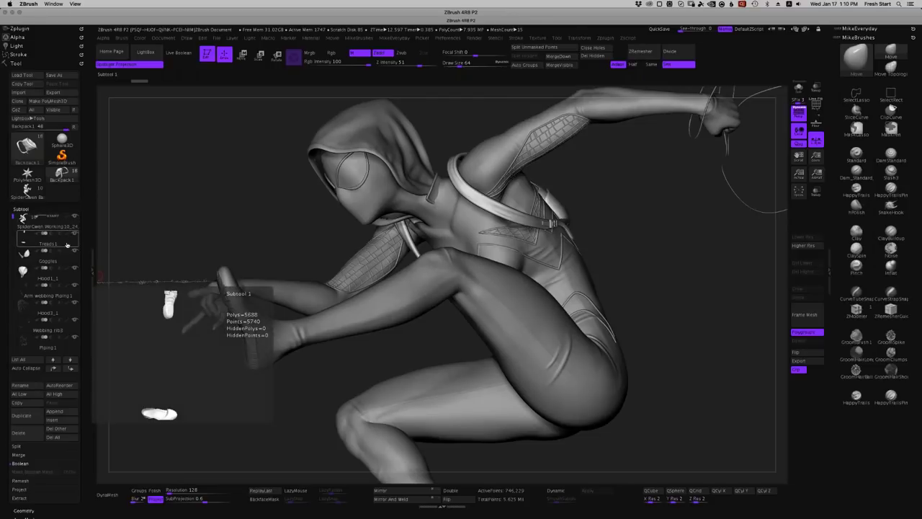
{"action": "mouse_move", "coordinate": [69, 219]}
{"action": "key", "text": "shift"}
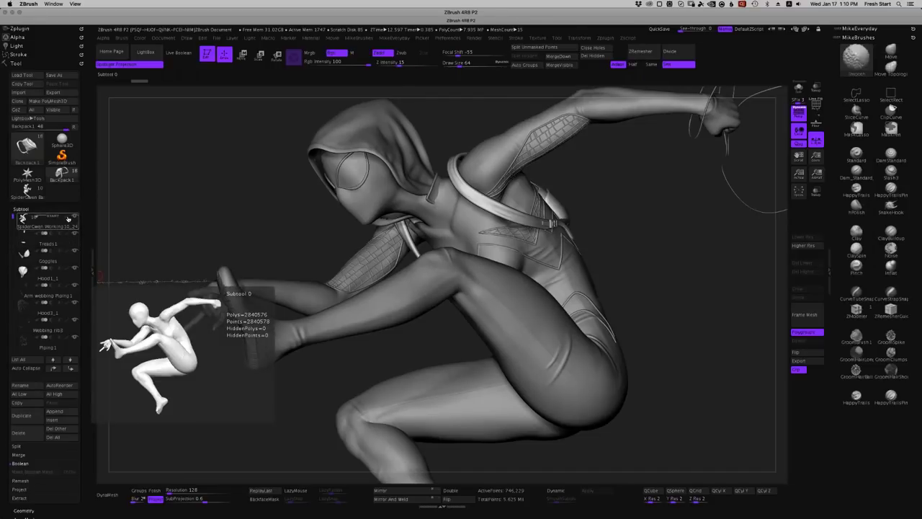
{"action": "left_click", "coordinate": [67, 217], "text": "shift"}
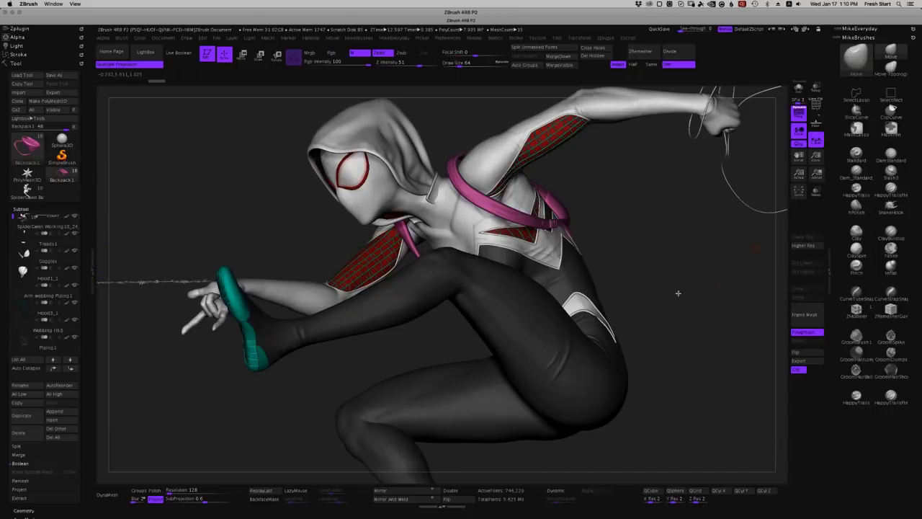
{"action": "left_click_drag", "start_coordinate": [676, 292], "coordinate": [624, 389]}
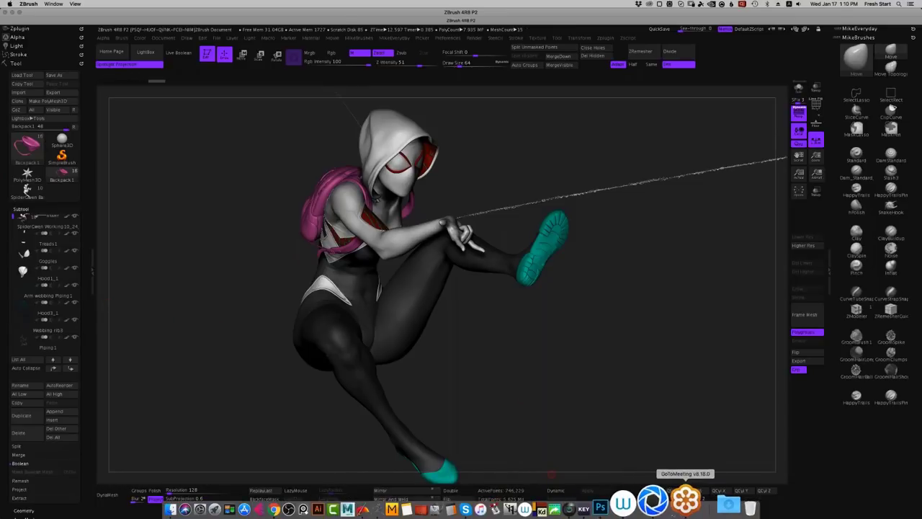
Switch to KeyShot and examine the rendered SpiderGwen scene from the side and the front.
{"action": "left_click", "coordinate": [661, 499]}
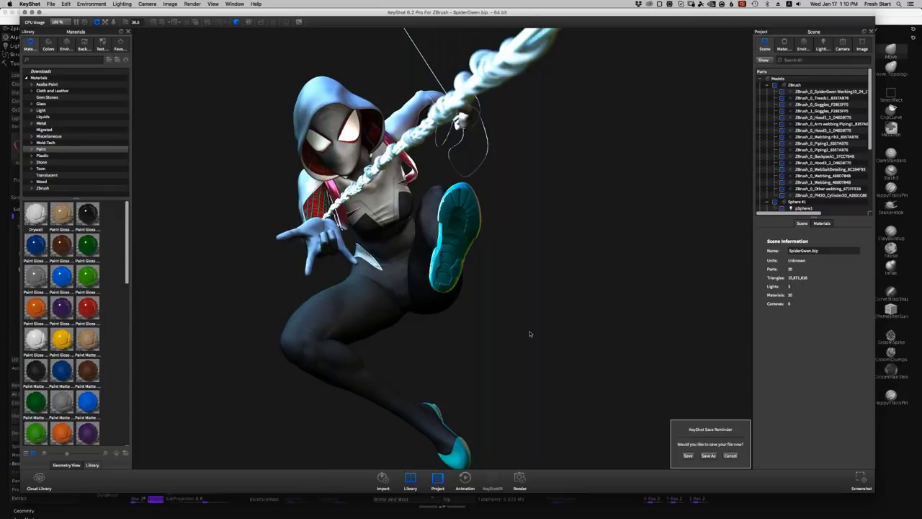
{"action": "mouse_move", "coordinate": [535, 327]}
{"action": "left_mouse_down"}
{"action": "mouse_move", "coordinate": [546, 335]}
{"action": "mouse_move", "coordinate": [603, 334]}
{"action": "mouse_move", "coordinate": [540, 342]}
{"action": "left_mouse_up"}
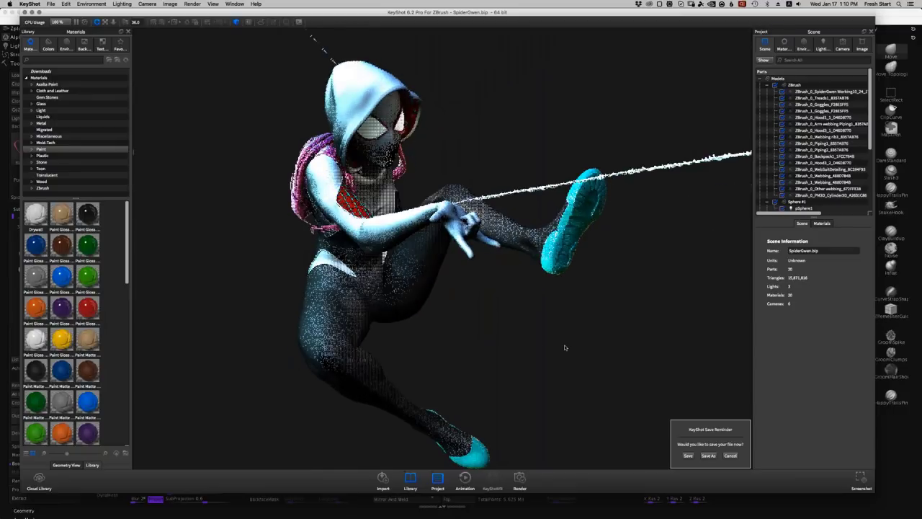
{"action": "left_click_drag", "start_coordinate": [537, 346], "coordinate": [479, 329]}
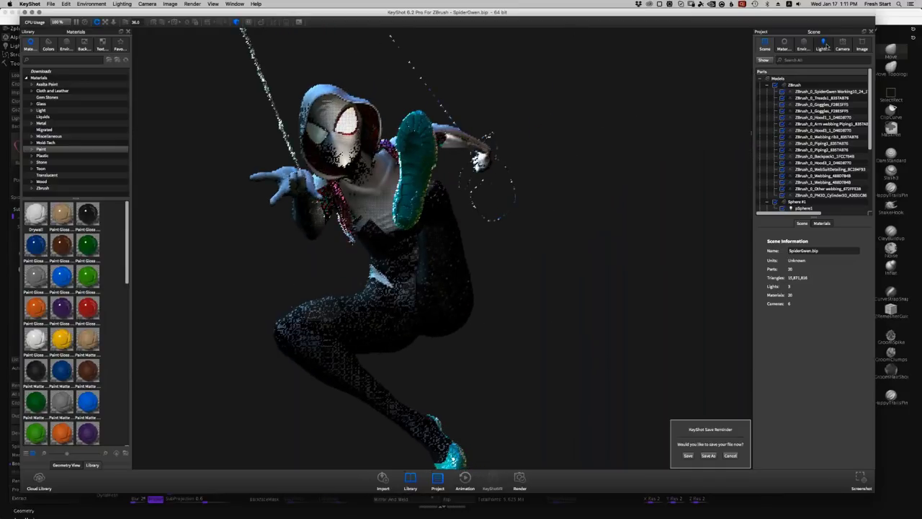
Apply the Basic lighting preset and view the rendered figure in profile.
{"action": "left_click", "coordinate": [821, 45]}
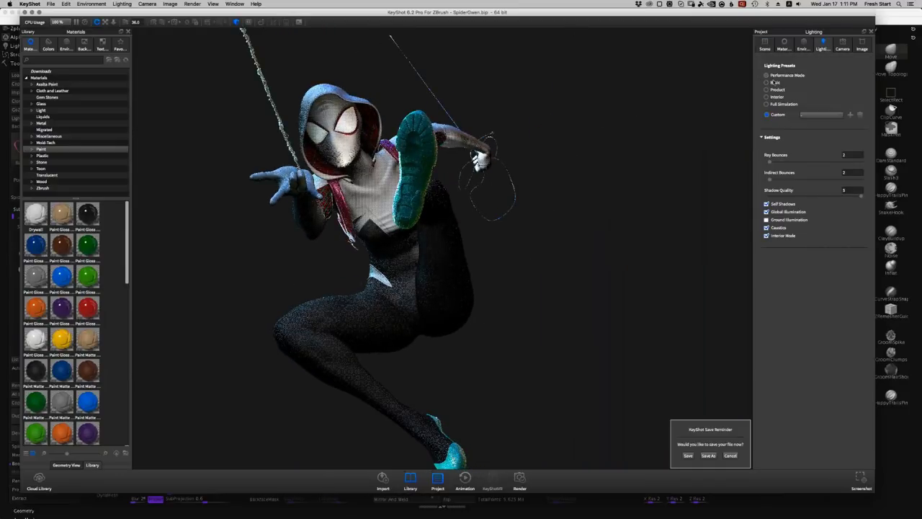
{"action": "left_click", "coordinate": [767, 82]}
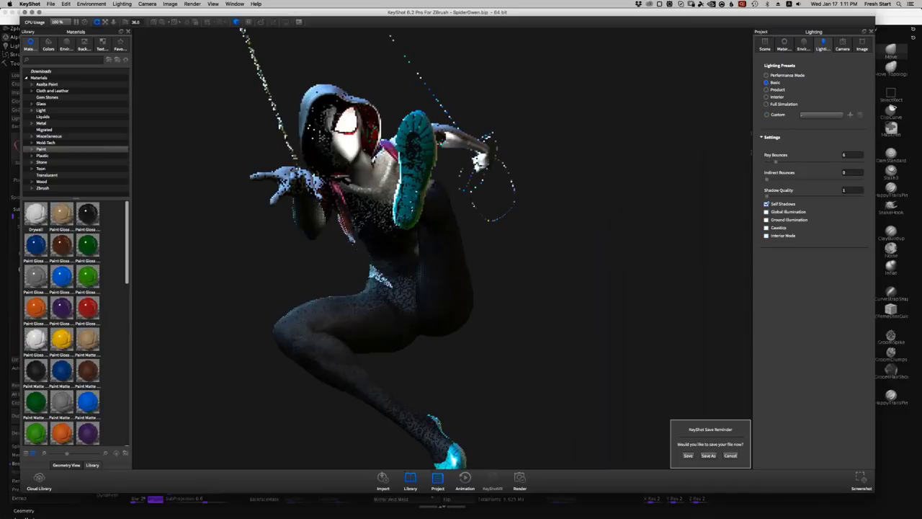
{"action": "left_click_drag", "start_coordinate": [610, 247], "coordinate": [529, 466]}
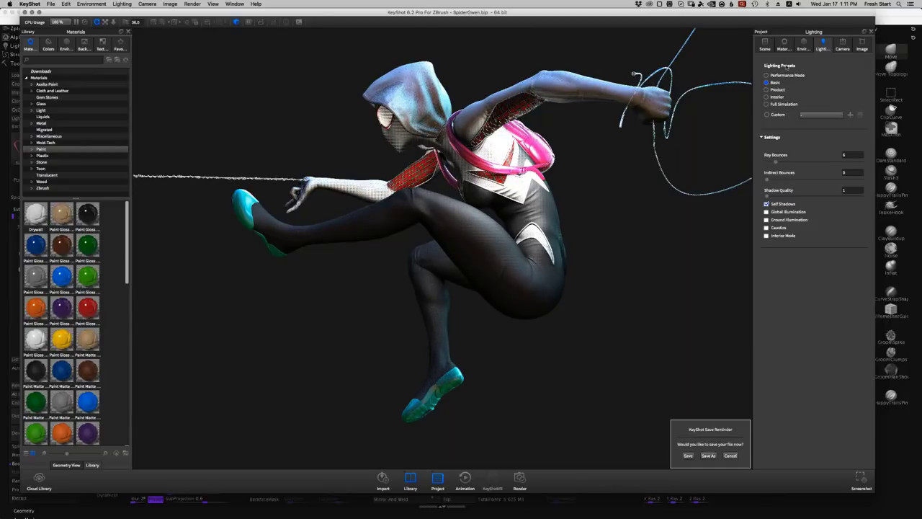
Enlarge the scene's parts list and turn off the Cube and Plane lights.
{"action": "left_click", "coordinate": [764, 45]}
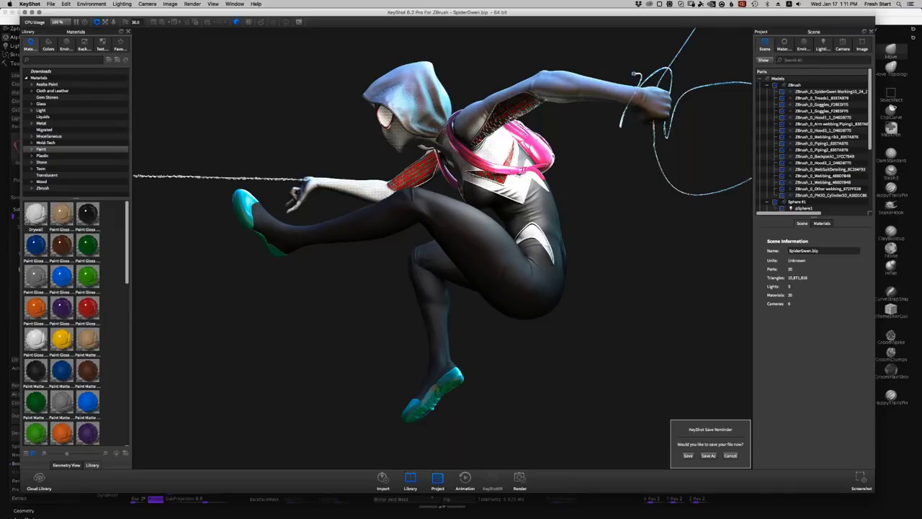
{"action": "left_click_drag", "start_coordinate": [854, 218], "coordinate": [855, 373]}
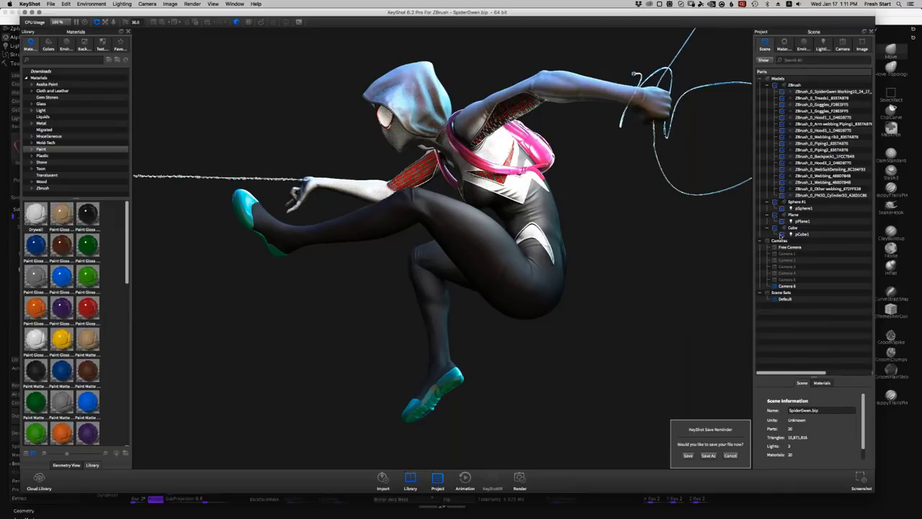
{"action": "left_click", "coordinate": [774, 215]}
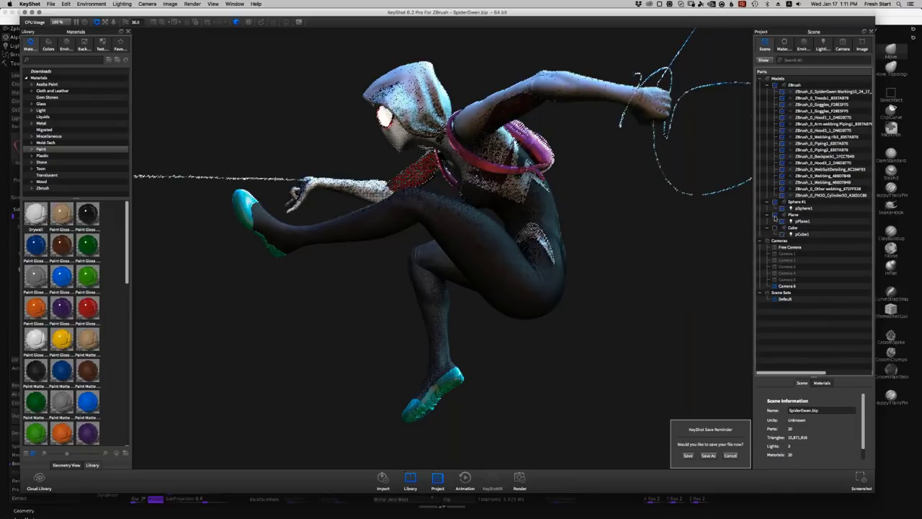
{"action": "left_click_drag", "start_coordinate": [640, 319], "coordinate": [720, 317]}
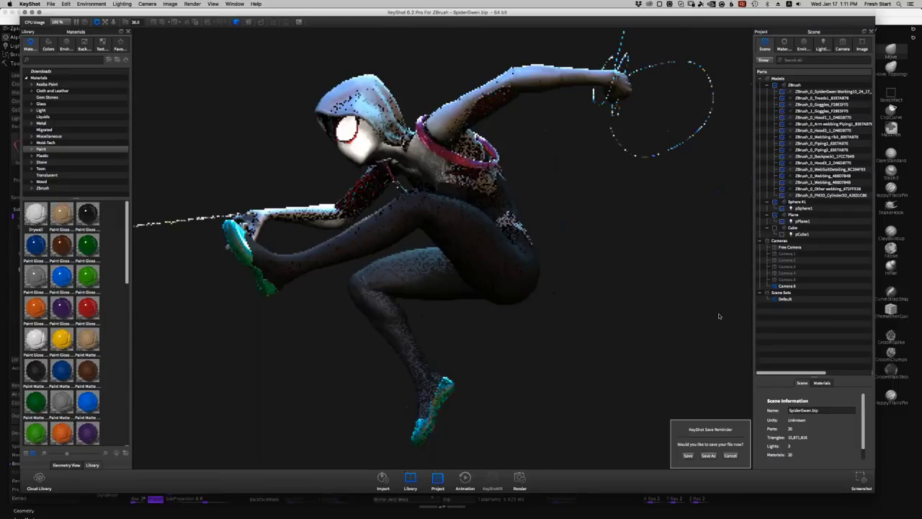
{"action": "left_click", "coordinate": [774, 208]}
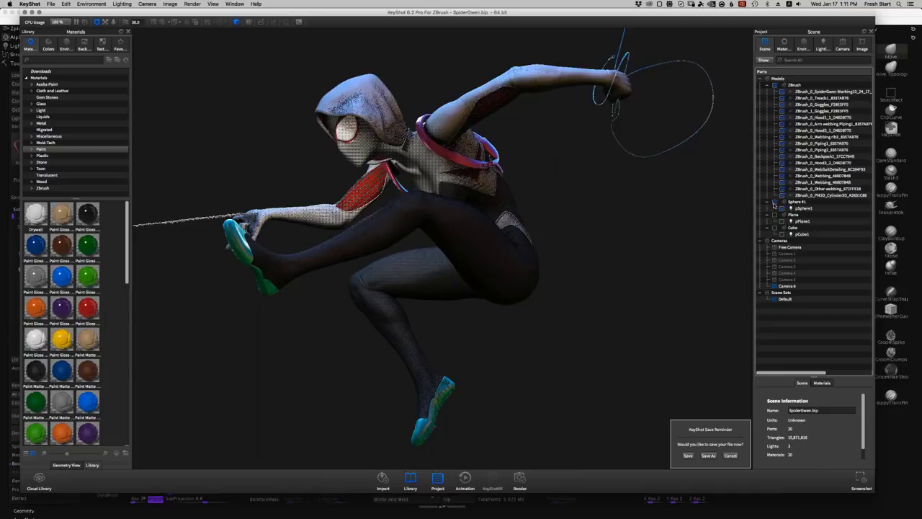
Turn off the Sphere #1 light to view the darker figure, and turn the Sphere #1 and Plane lights back on.
{"action": "left_click", "coordinate": [775, 202]}
{"action": "left_click_drag", "start_coordinate": [666, 274], "coordinate": [597, 270]}
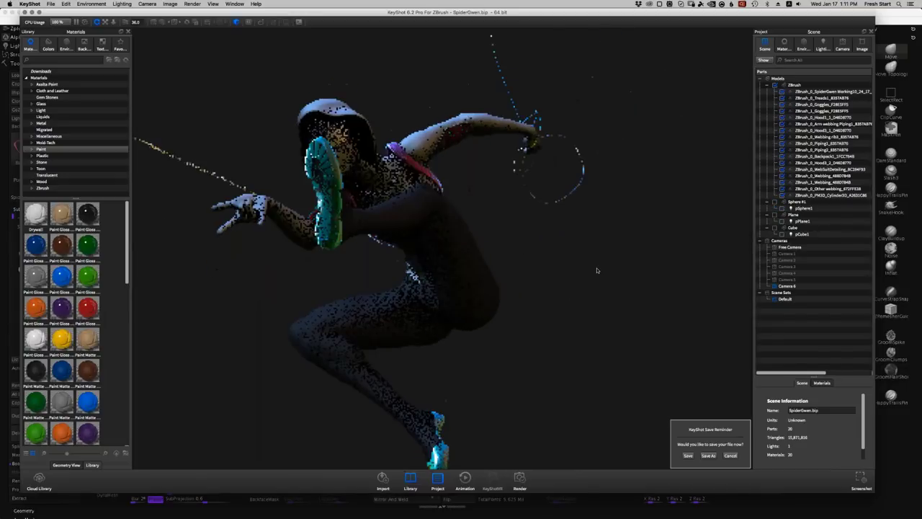
{"action": "left_click_drag", "start_coordinate": [677, 240], "coordinate": [576, 317]}
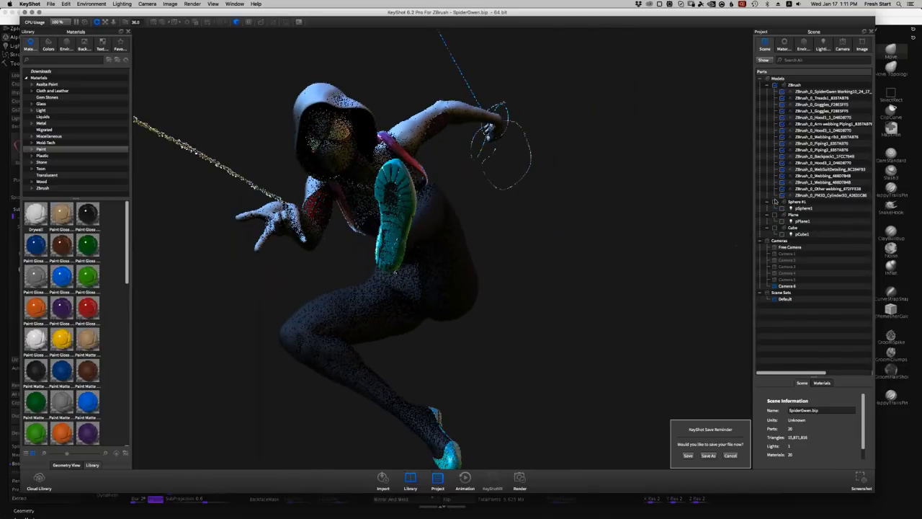
{"action": "left_click", "coordinate": [793, 215]}
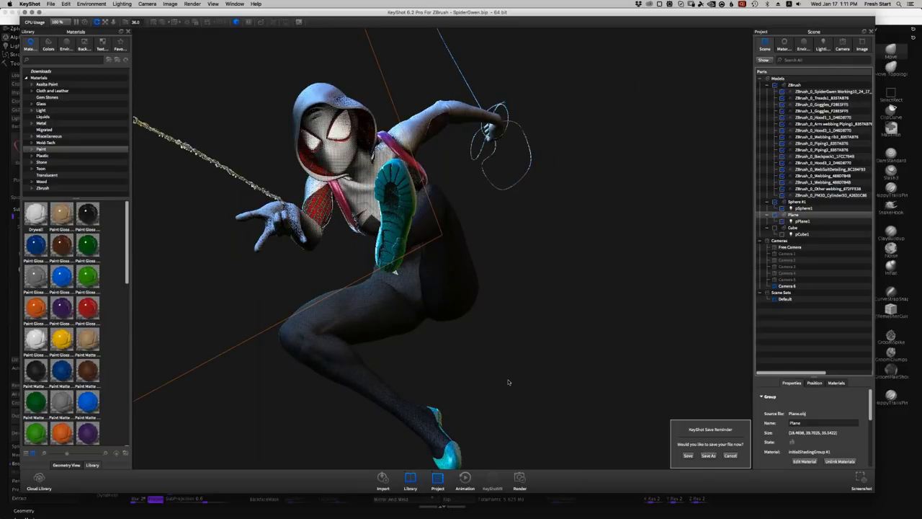
Switch to Corel Painter and bring the Gwen2Clone.psd window over the finished painting.
{"action": "mouse_move", "coordinate": [403, 515]}
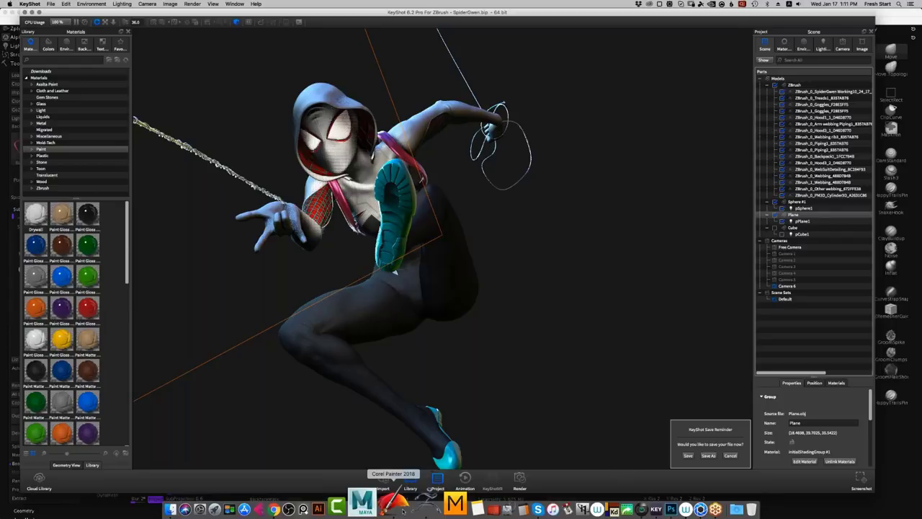
{"action": "left_click", "coordinate": [394, 503]}
{"action": "left_click", "coordinate": [668, 181]}
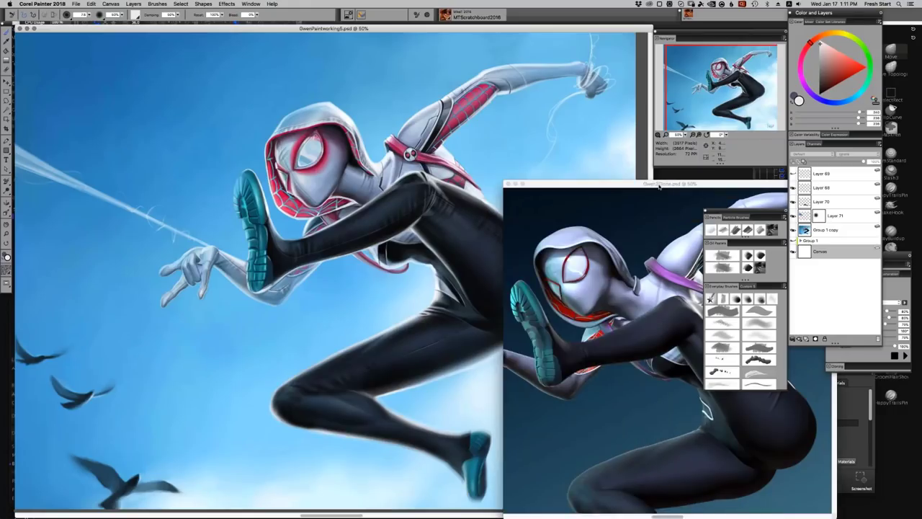
{"action": "mouse_move", "coordinate": [659, 183]}
{"action": "left_mouse_down"}
{"action": "mouse_move", "coordinate": [631, 186]}
{"action": "mouse_move", "coordinate": [288, 63]}
{"action": "left_mouse_up"}
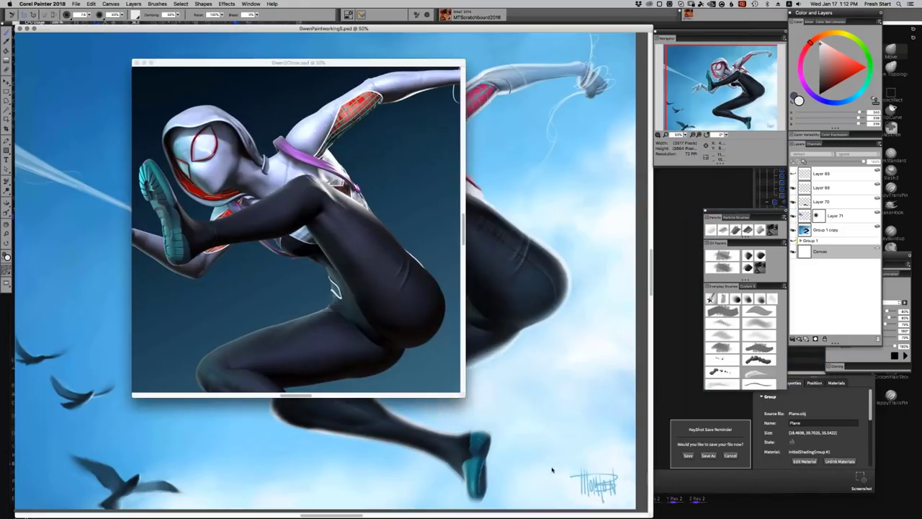
Enlarge and reposition the Gwen2Clone.psd window to show the figure from hood to feet.
{"action": "left_click", "coordinate": [454, 386]}
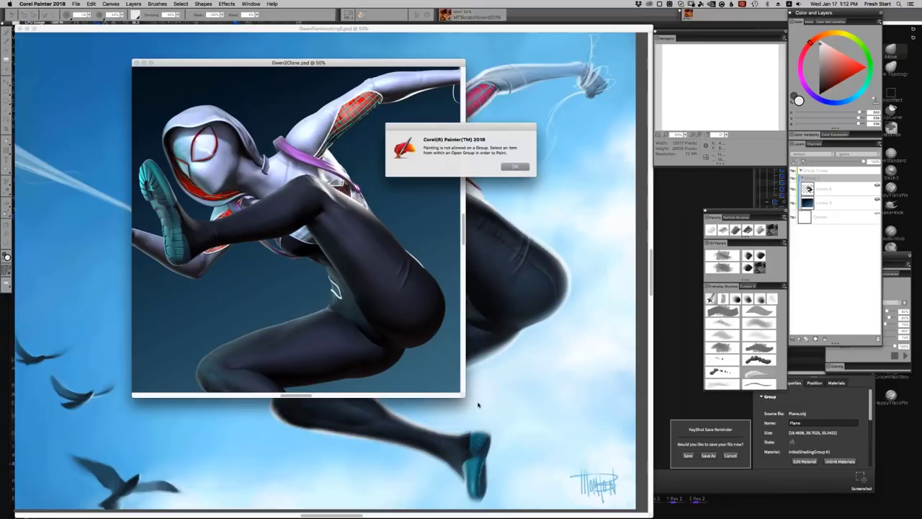
{"action": "left_click", "coordinate": [516, 167]}
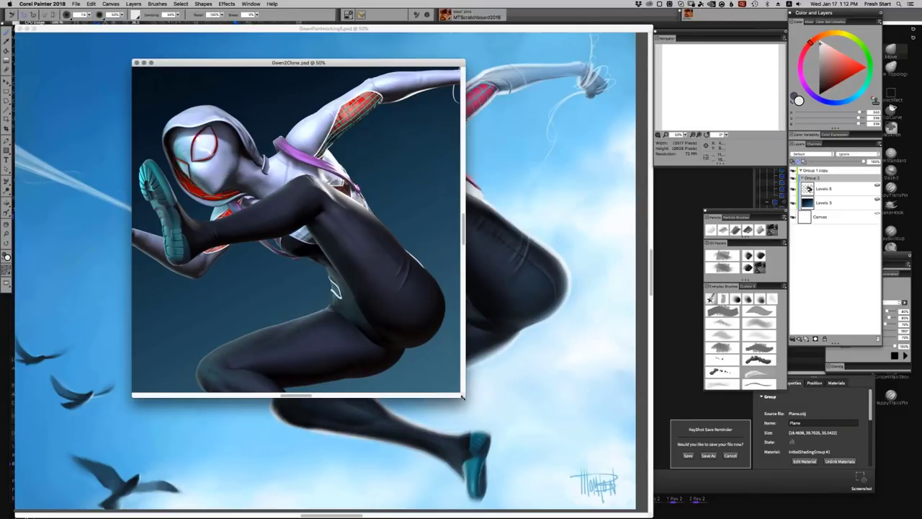
{"action": "left_click_drag", "start_coordinate": [462, 396], "coordinate": [698, 515]}
{"action": "left_click_drag", "start_coordinate": [416, 63], "coordinate": [343, 23]}
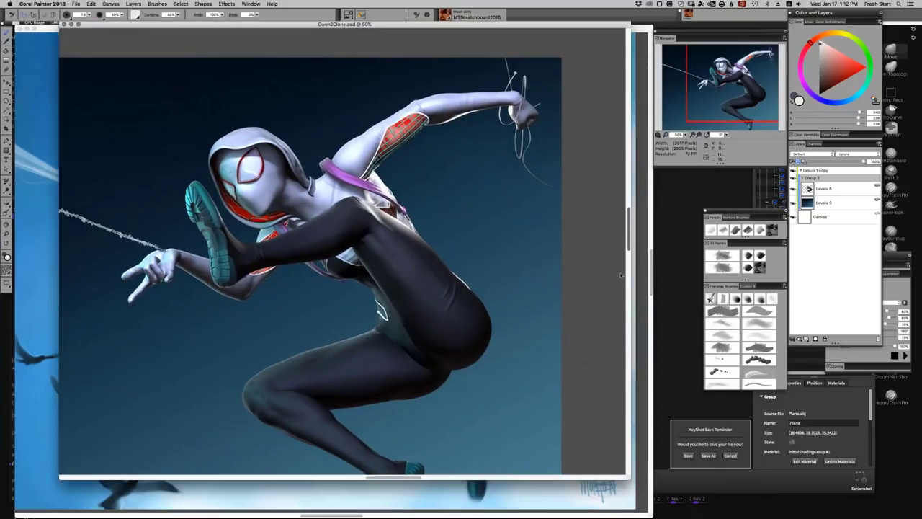
{"action": "scroll", "coordinate": [621, 275], "scroll_direction": "down", "scroll_amount": 5}
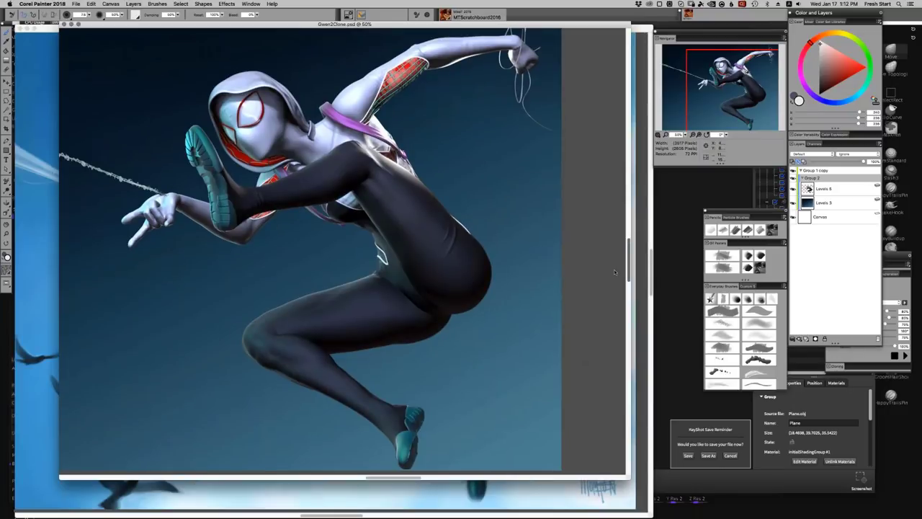
{"action": "scroll", "coordinate": [611, 268], "scroll_direction": "up", "scroll_amount": 1}
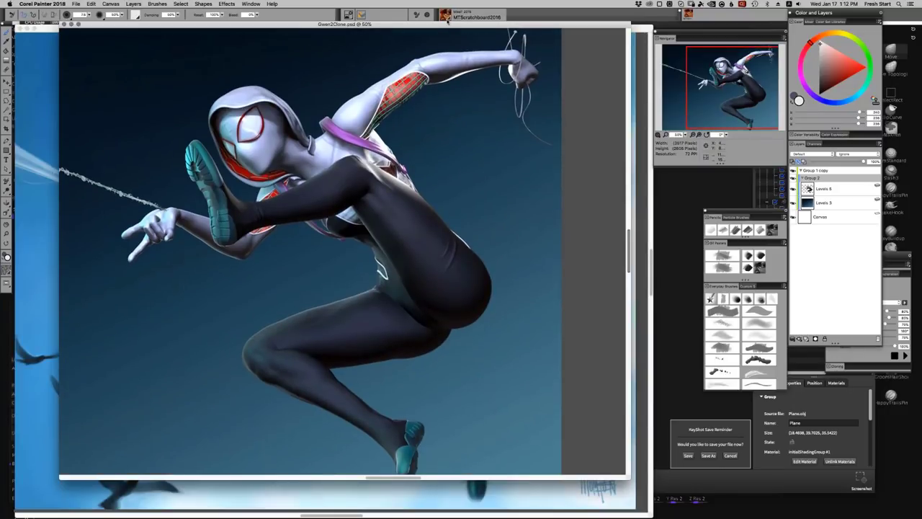
{"action": "left_click_drag", "start_coordinate": [452, 27], "coordinate": [497, 55]}
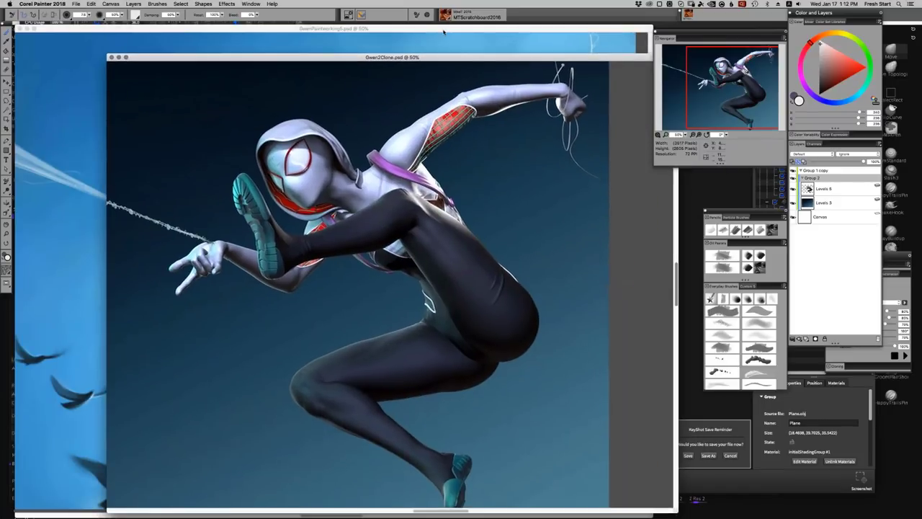
Compare the finished GwenPaintworking5.psd painting with the Gwen2Clone.psd render by bringing each to the front.
{"action": "left_click", "coordinate": [443, 31]}
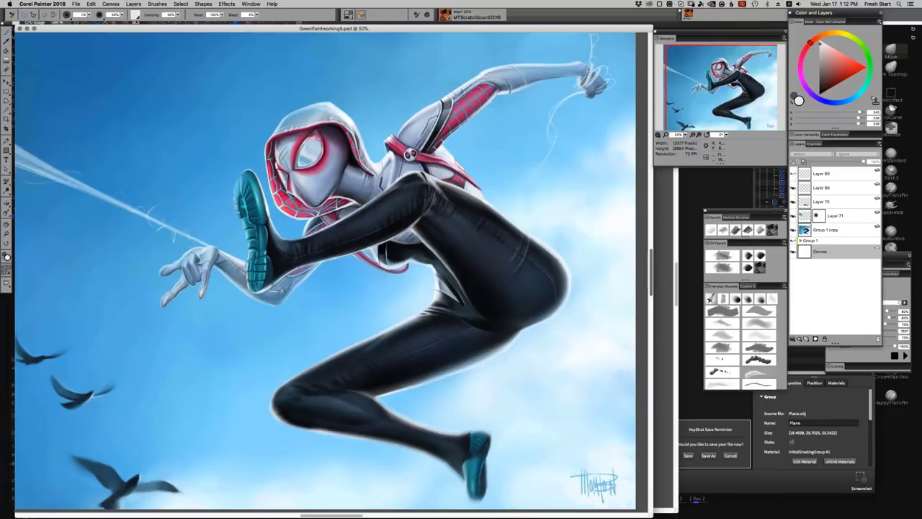
{"action": "left_click", "coordinate": [661, 245]}
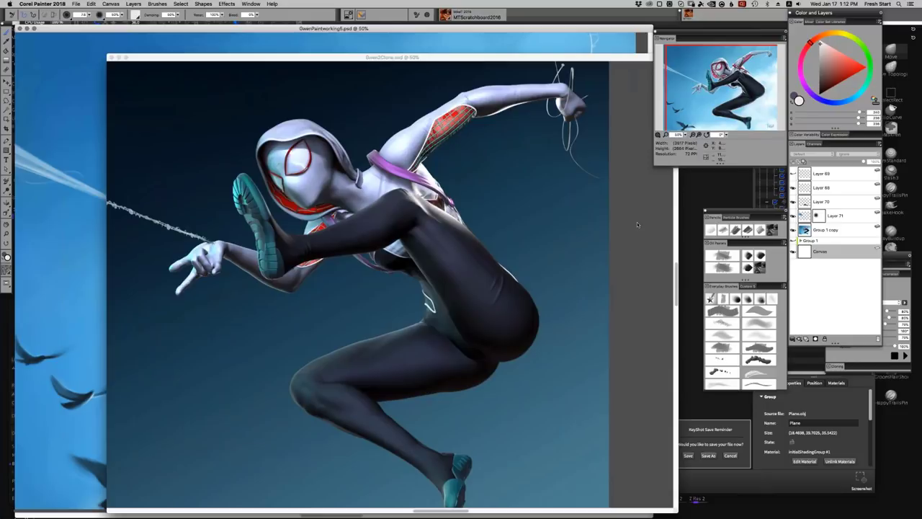
{"action": "left_click", "coordinate": [636, 221]}
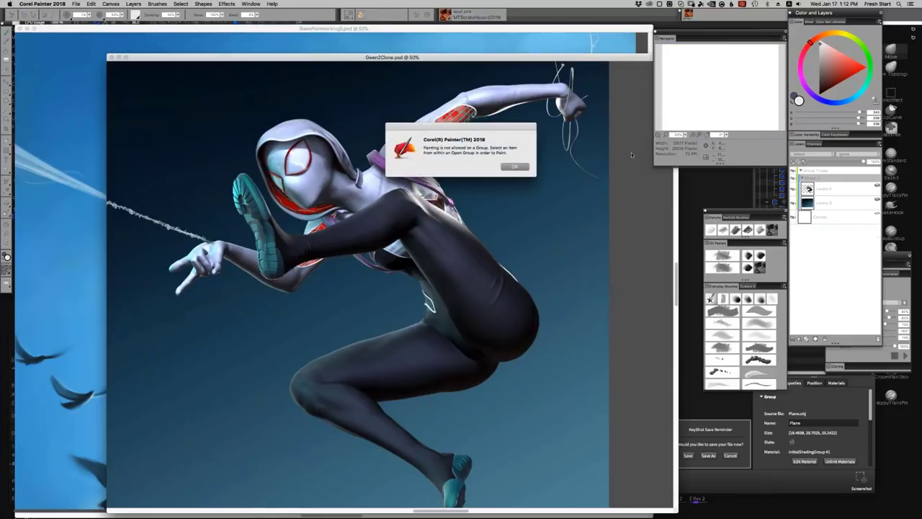
{"action": "left_click", "coordinate": [524, 166]}
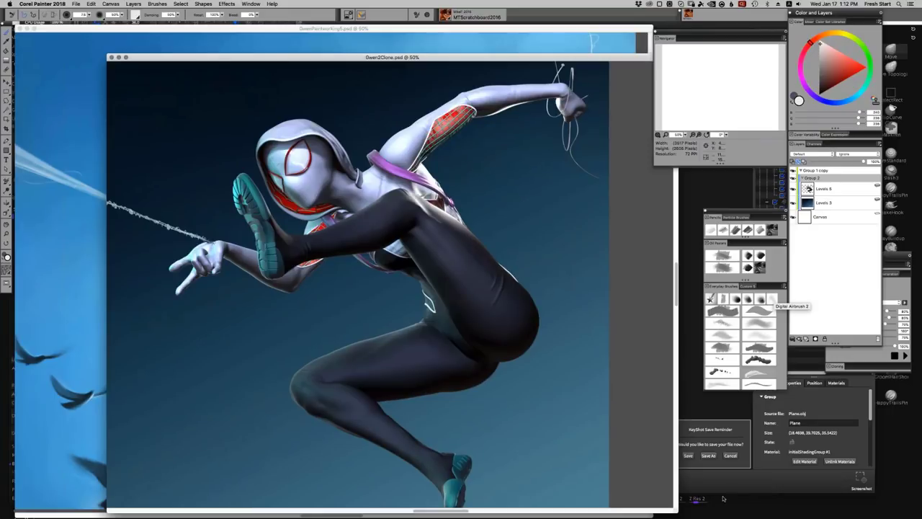
Return to KeyShot, turn the Cube light back on, and view the lit figure from the side.
{"action": "left_click", "coordinate": [698, 408]}
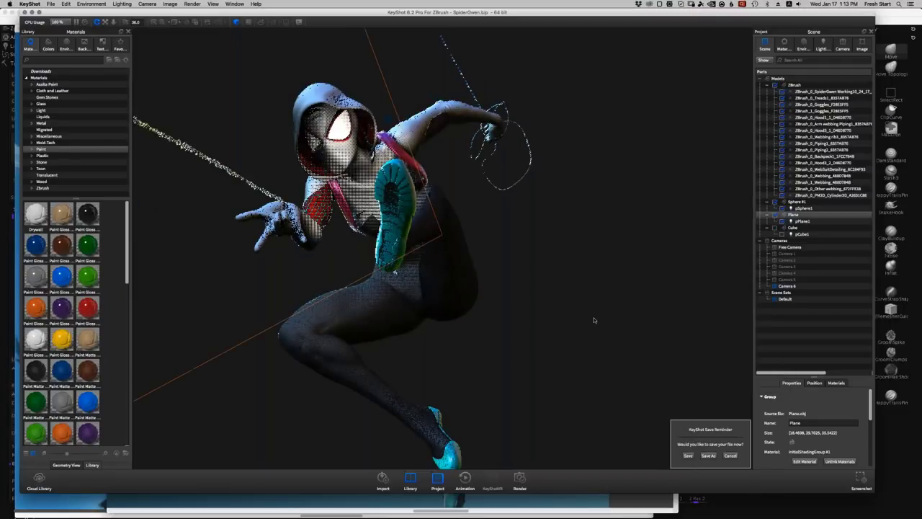
{"action": "mouse_move", "coordinate": [619, 360]}
{"action": "left_mouse_down"}
{"action": "mouse_move", "coordinate": [554, 393]}
{"action": "mouse_move", "coordinate": [605, 312]}
{"action": "left_mouse_up"}
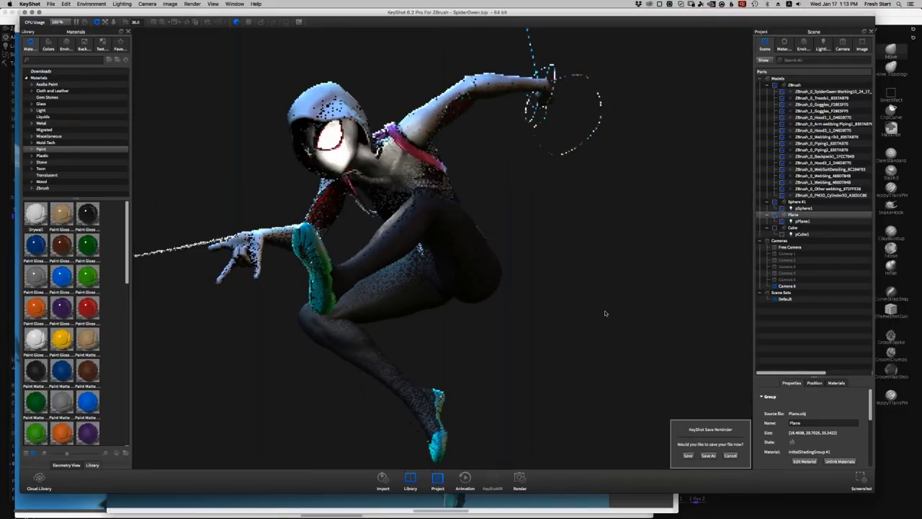
{"action": "left_click", "coordinate": [775, 227]}
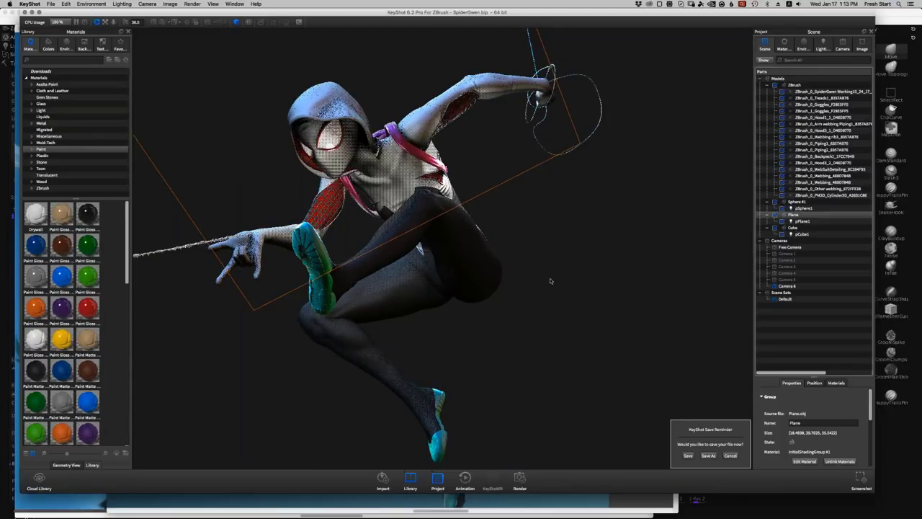
{"action": "left_click_drag", "start_coordinate": [555, 395], "coordinate": [646, 365]}
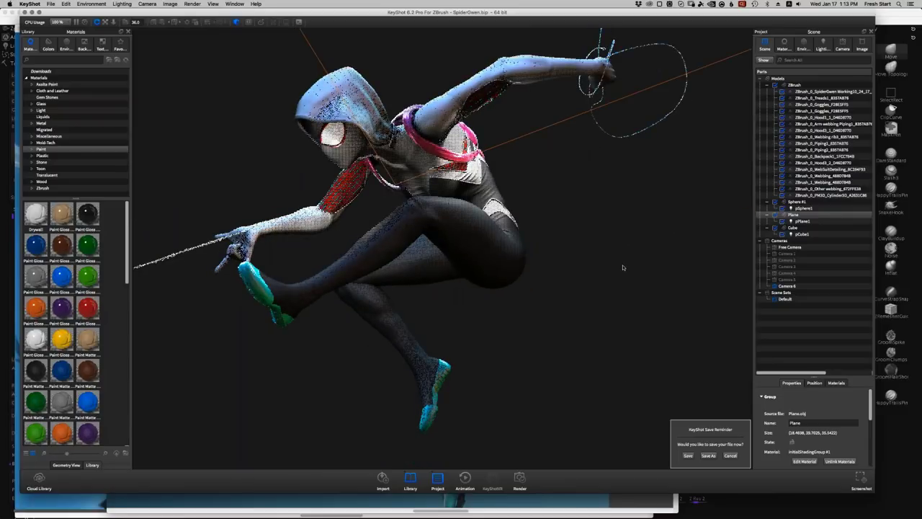
Deselect the Plane light, turn off the Cube light, and view the figure from the side.
{"action": "left_click_drag", "start_coordinate": [639, 298], "coordinate": [655, 194]}
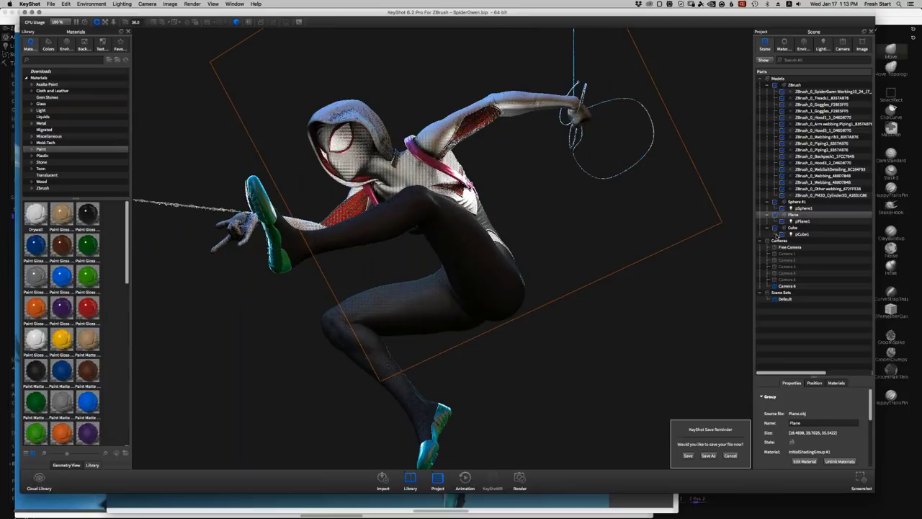
{"action": "left_click", "coordinate": [775, 215]}
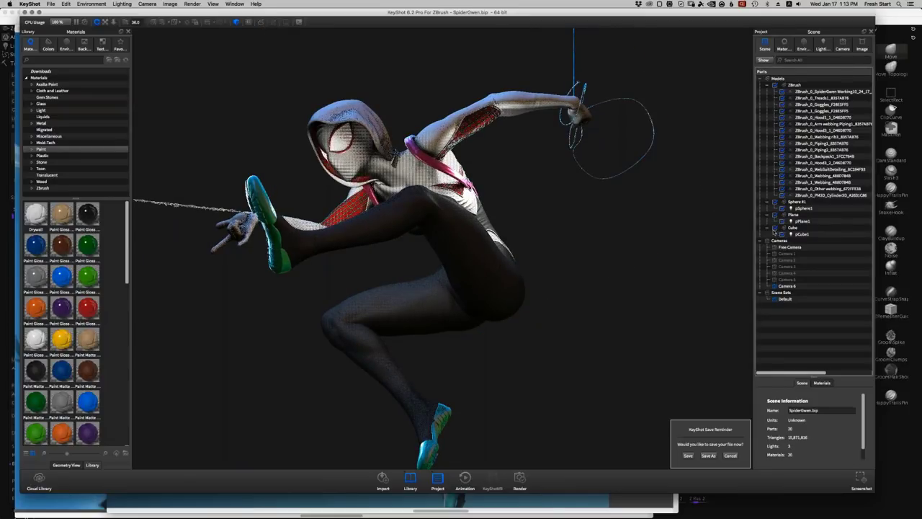
{"action": "left_click", "coordinate": [774, 228]}
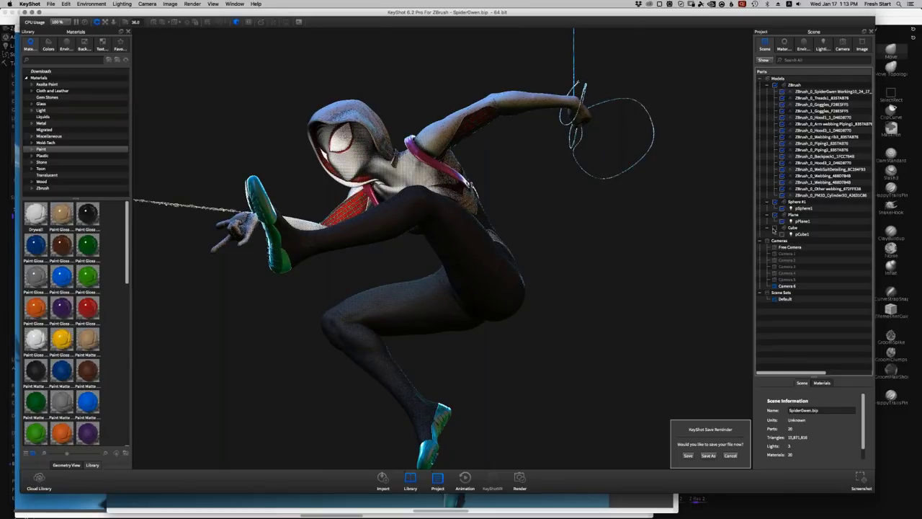
{"action": "left_click_drag", "start_coordinate": [618, 315], "coordinate": [592, 329]}
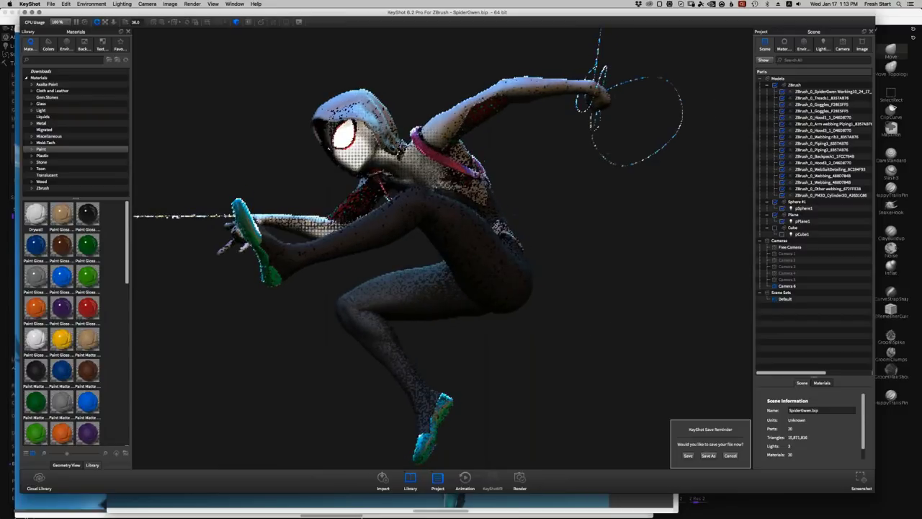
Switch to ZBrush and turn the posed, coloured model to a front three-quarter view.
{"action": "mouse_move", "coordinate": [364, 513]}
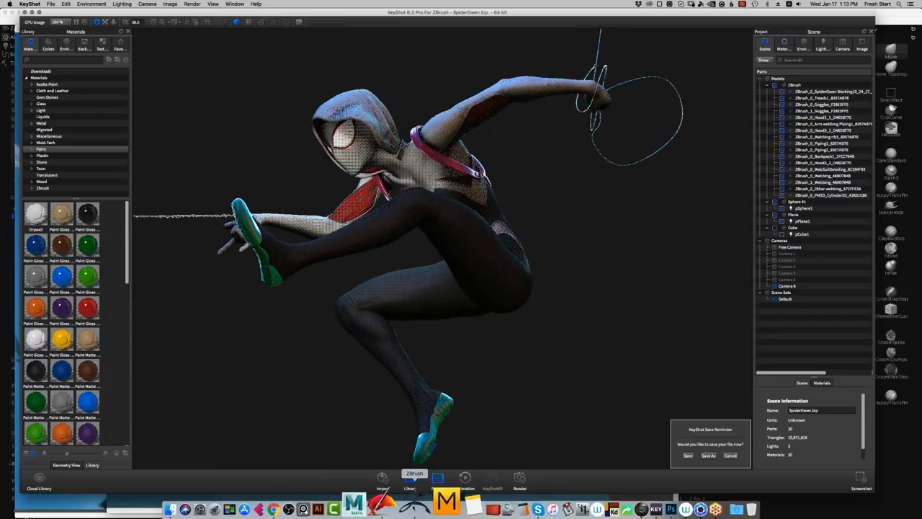
{"action": "left_click", "coordinate": [414, 504]}
{"action": "left_click_drag", "start_coordinate": [606, 309], "coordinate": [683, 333]}
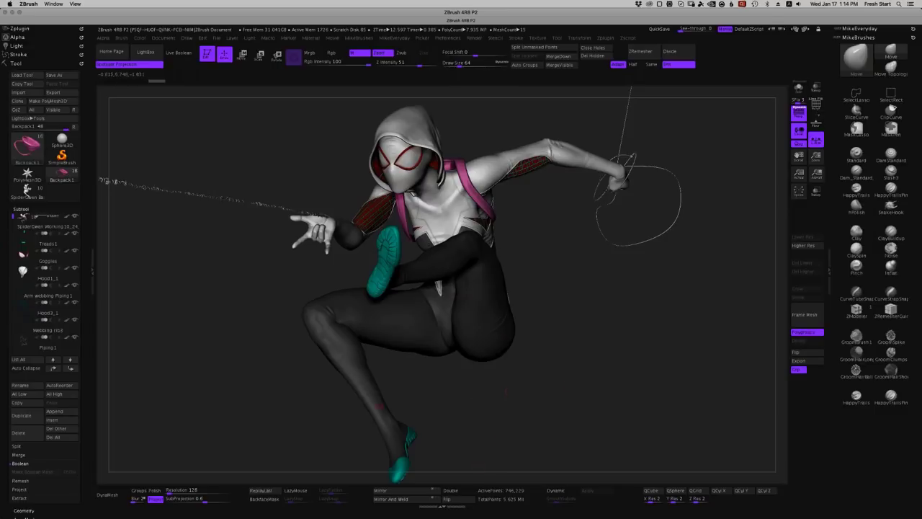
Switch to Corel Painter, then reposition and enlarge the Gwen2Clone.psd window to show the whole figure.
{"action": "mouse_move", "coordinate": [449, 504]}
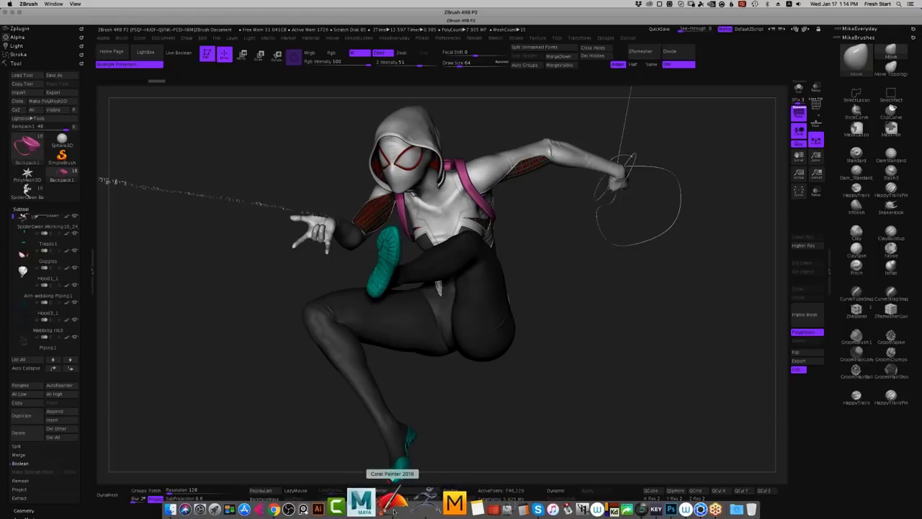
{"action": "left_click", "coordinate": [402, 504]}
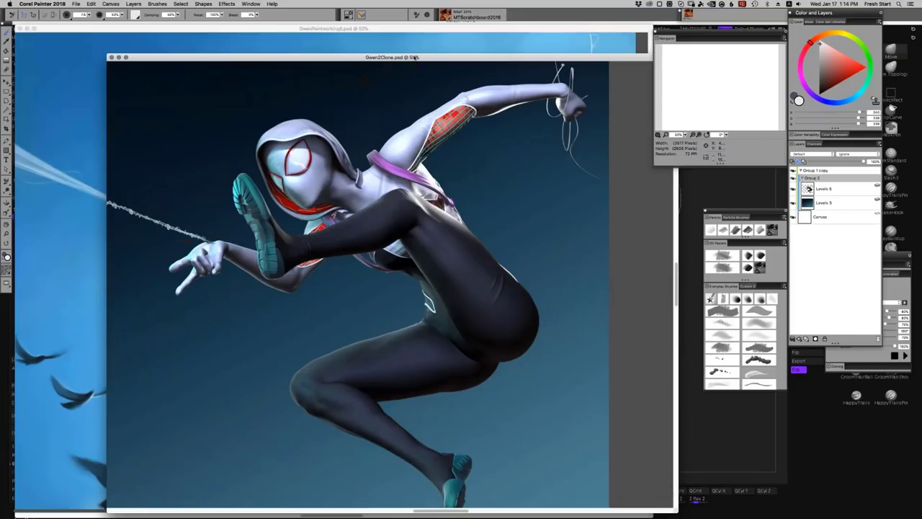
{"action": "left_click_drag", "start_coordinate": [416, 58], "coordinate": [400, 53]}
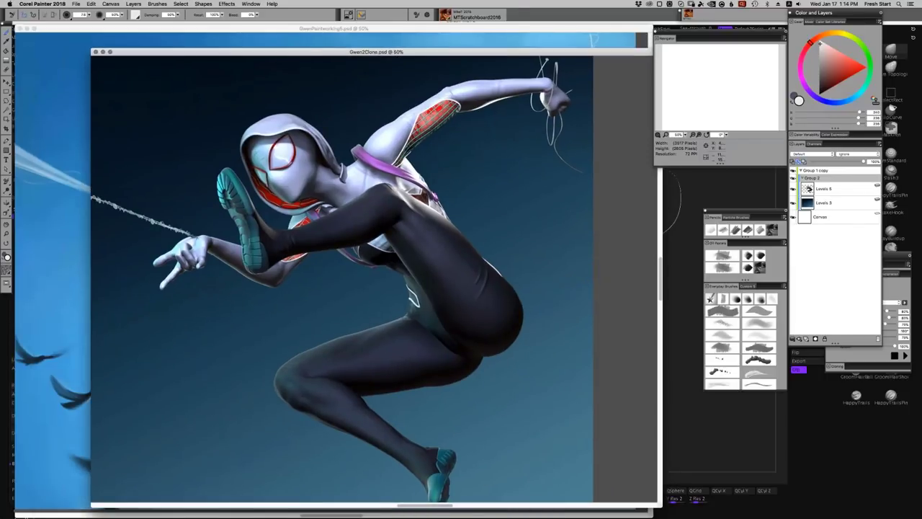
{"action": "left_click_drag", "start_coordinate": [314, 53], "coordinate": [335, 42]}
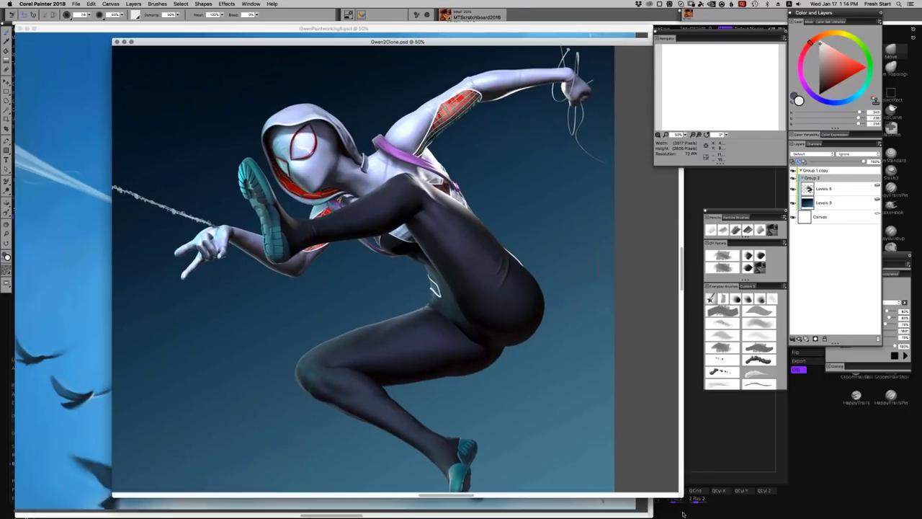
{"action": "left_click_drag", "start_coordinate": [681, 496], "coordinate": [704, 517]}
Toggle the Levels 3 background layer off and on to check the separate figure layer against white.
{"action": "left_click", "coordinate": [849, 188]}
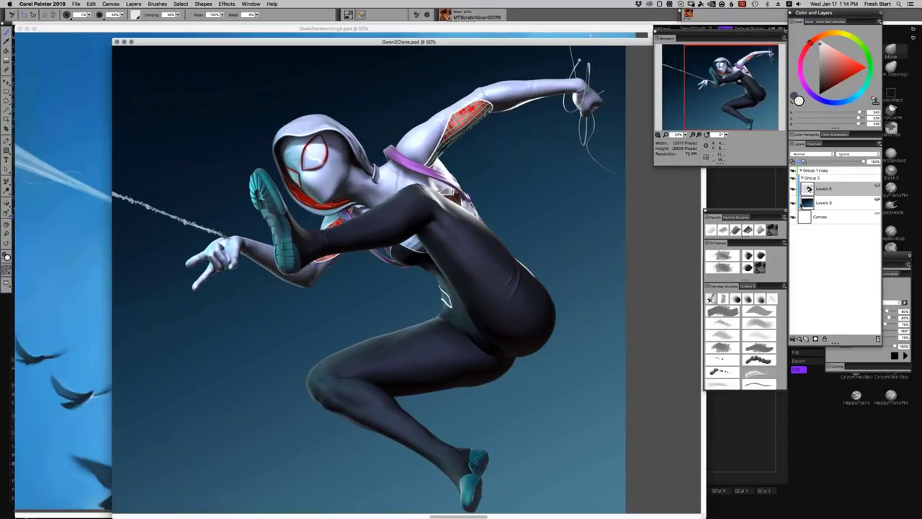
{"action": "left_click", "coordinate": [793, 203]}
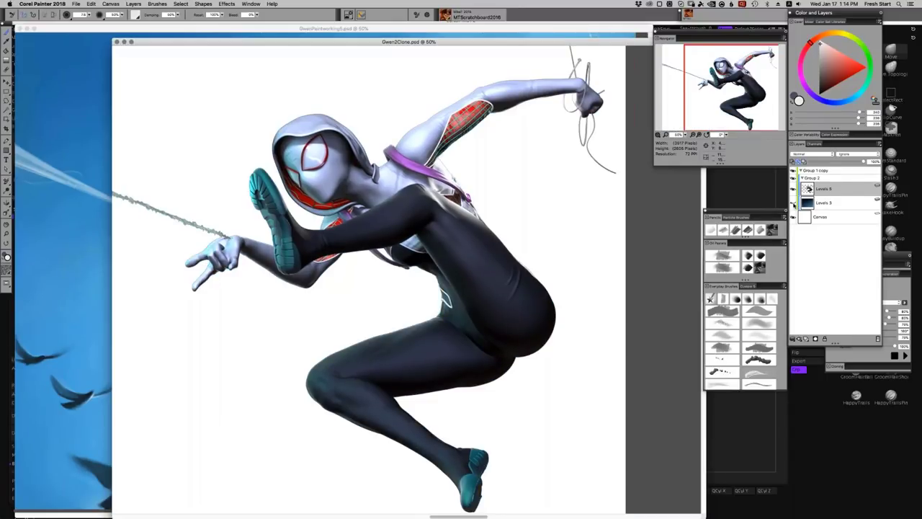
{"action": "left_click", "coordinate": [793, 203]}
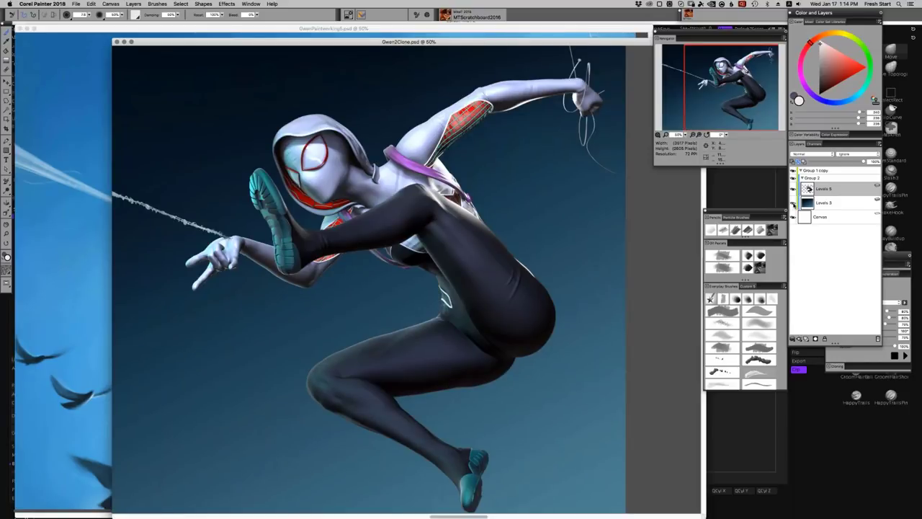
{"action": "left_click", "coordinate": [793, 204]}
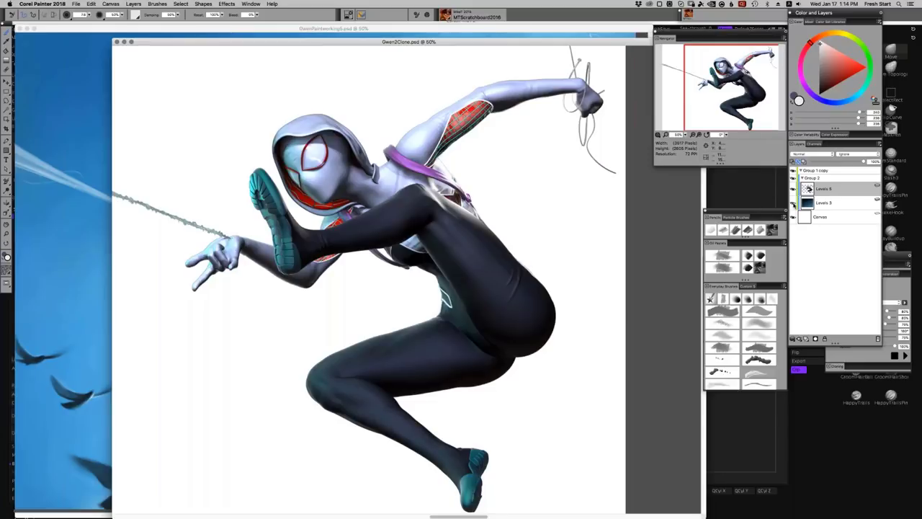
{"action": "left_click", "coordinate": [793, 203]}
Select the Levels 5 and Levels 3 layers together and drop them onto the canvas.
{"action": "left_click", "coordinate": [830, 202]}
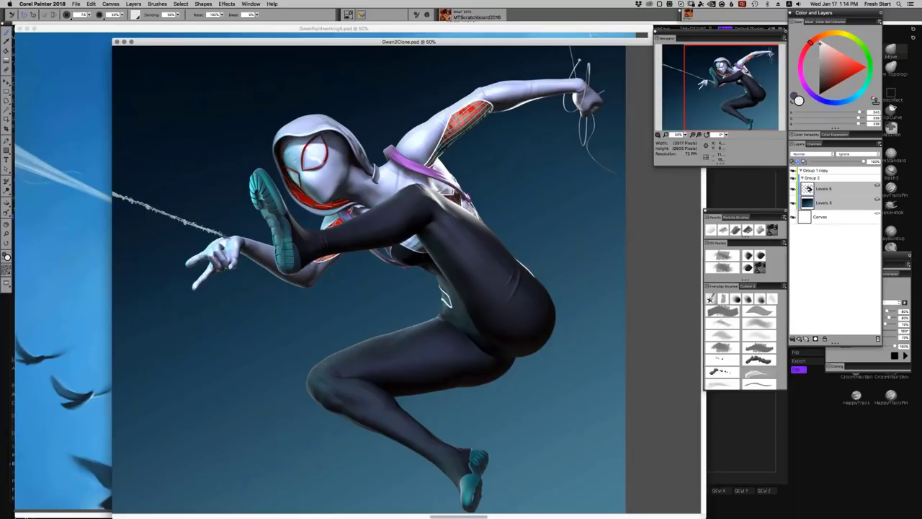
{"action": "key", "text": "Delete"}
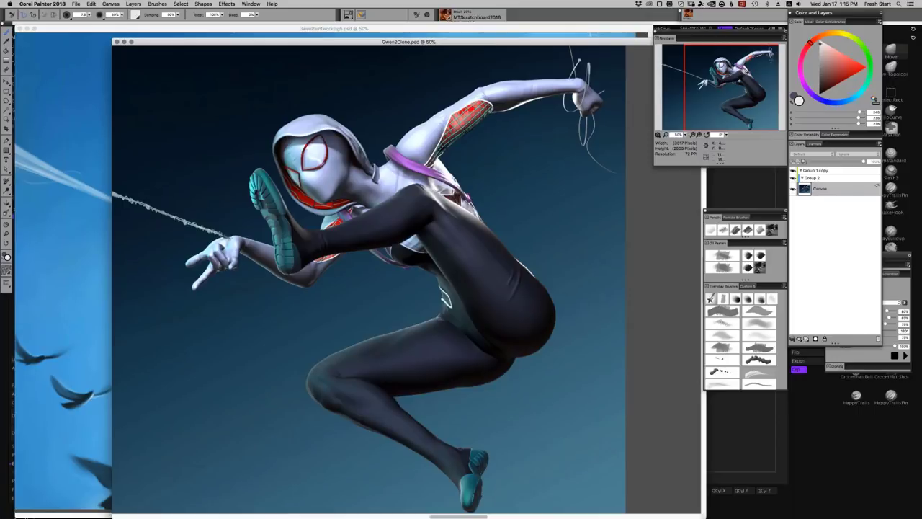
Reposition the Gwen2Clone.psd window and bring the finished GwenPaintworking5.psd painting to the front.
{"action": "left_click_drag", "start_coordinate": [488, 42], "coordinate": [463, 36]}
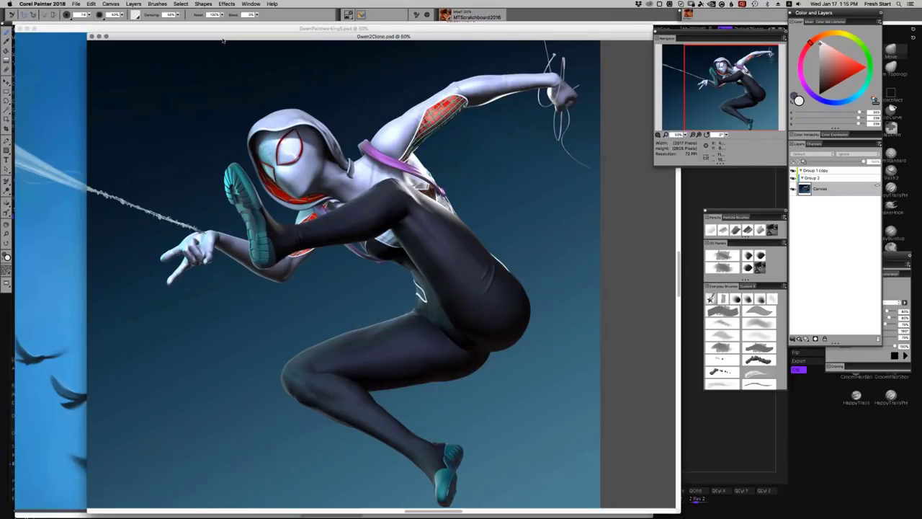
{"action": "left_click_drag", "start_coordinate": [223, 41], "coordinate": [225, 41]}
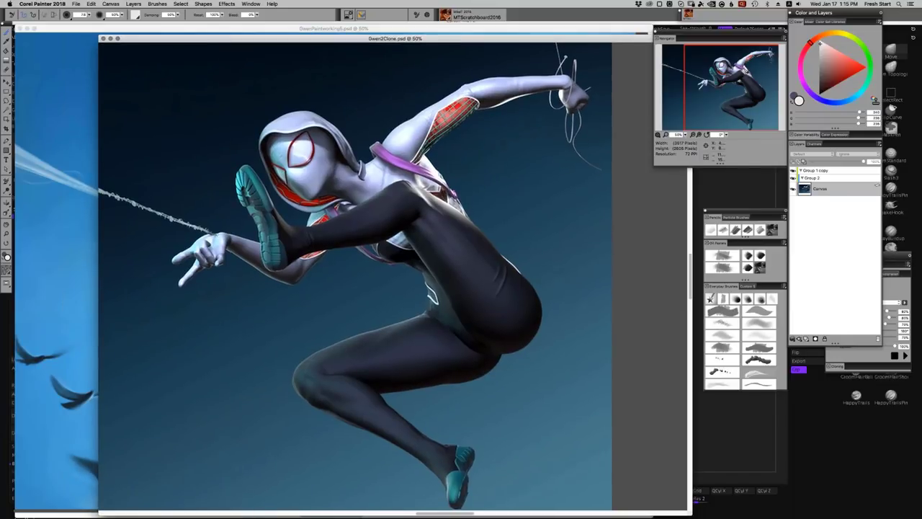
{"action": "left_click", "coordinate": [55, 90]}
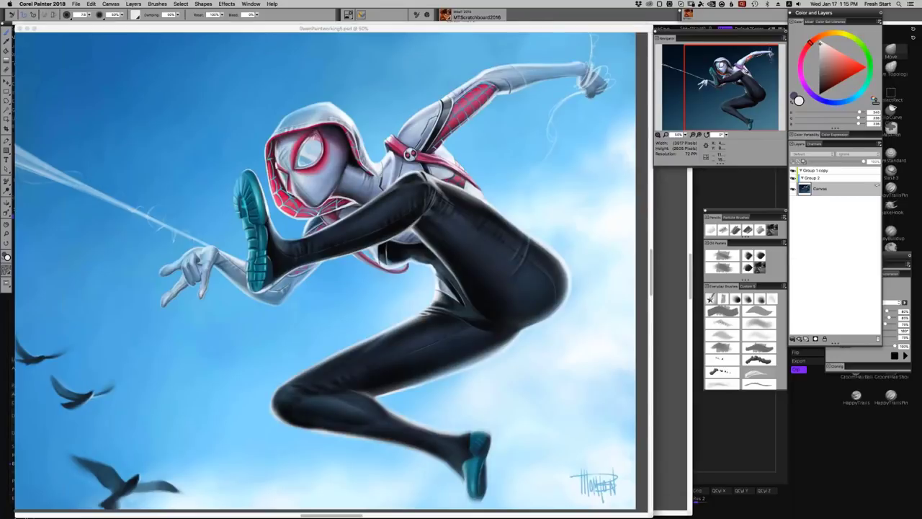
Return to ZBrush and examine the posed model from the side and from a front three-quarter angle.
{"action": "key", "text": "super+Tab"}
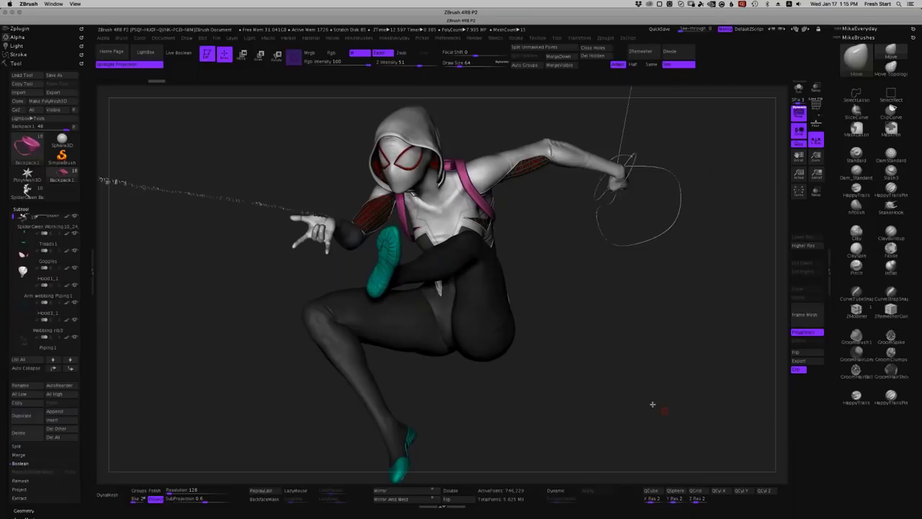
{"action": "left_click_drag", "start_coordinate": [654, 415], "coordinate": [635, 404]}
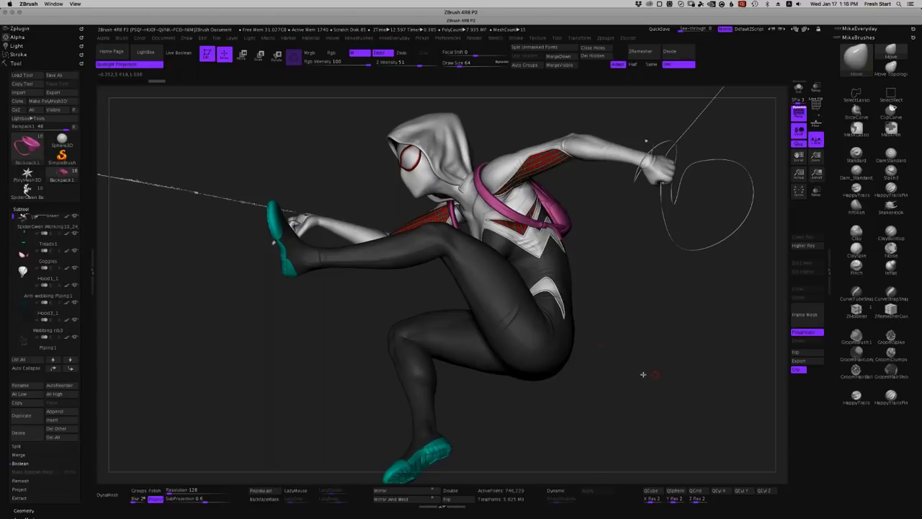
{"action": "left_click_drag", "start_coordinate": [659, 392], "coordinate": [654, 355]}
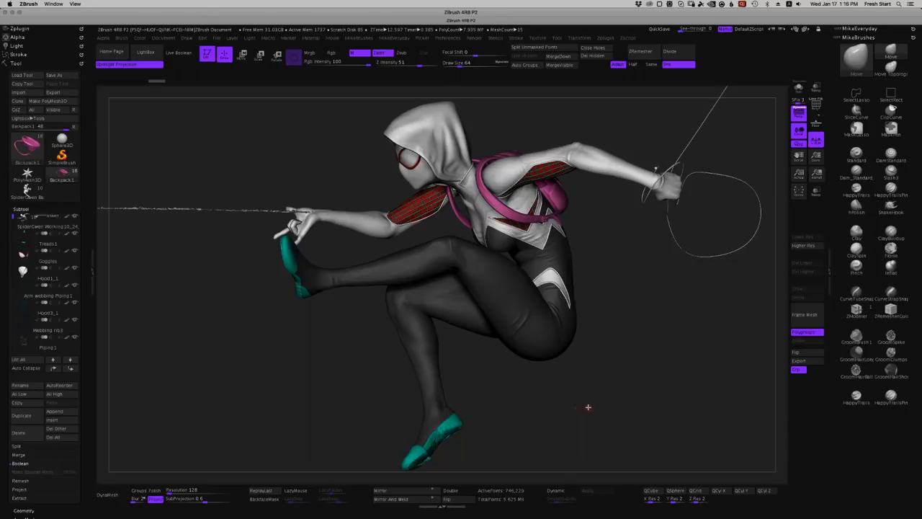
{"action": "left_click_drag", "start_coordinate": [592, 407], "coordinate": [554, 403]}
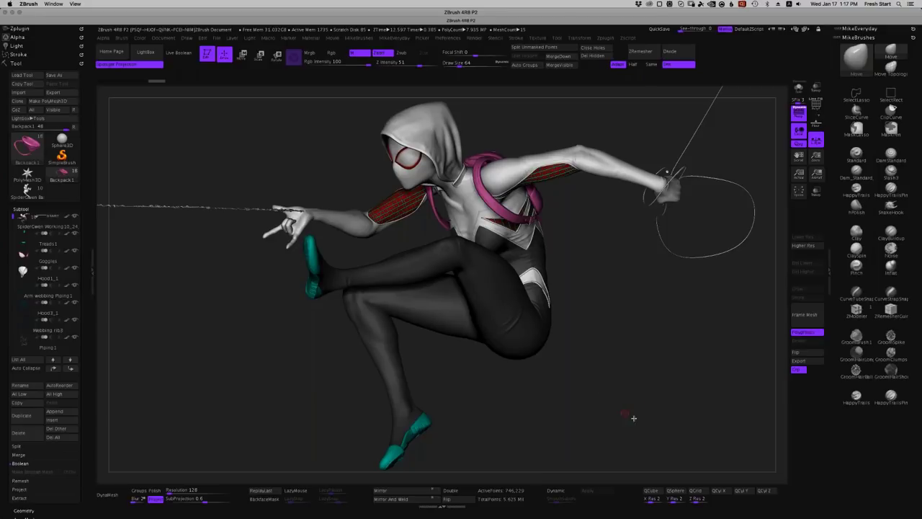
{"action": "left_click_drag", "start_coordinate": [636, 423], "coordinate": [670, 405]}
Switch to Corel Painter, shift the finished painting aside, and bring Gwen2Clone.psd to the front with the full figure in view.
{"action": "mouse_move", "coordinate": [442, 515]}
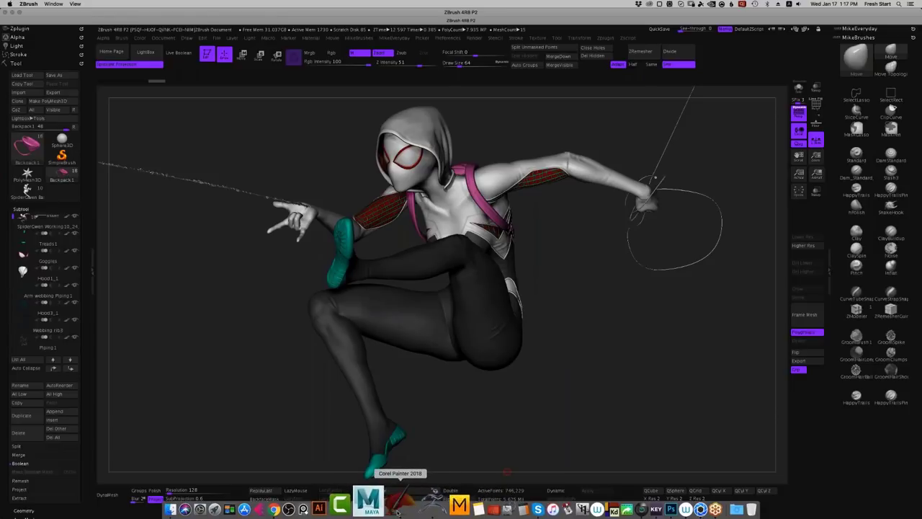
{"action": "left_click", "coordinate": [404, 502]}
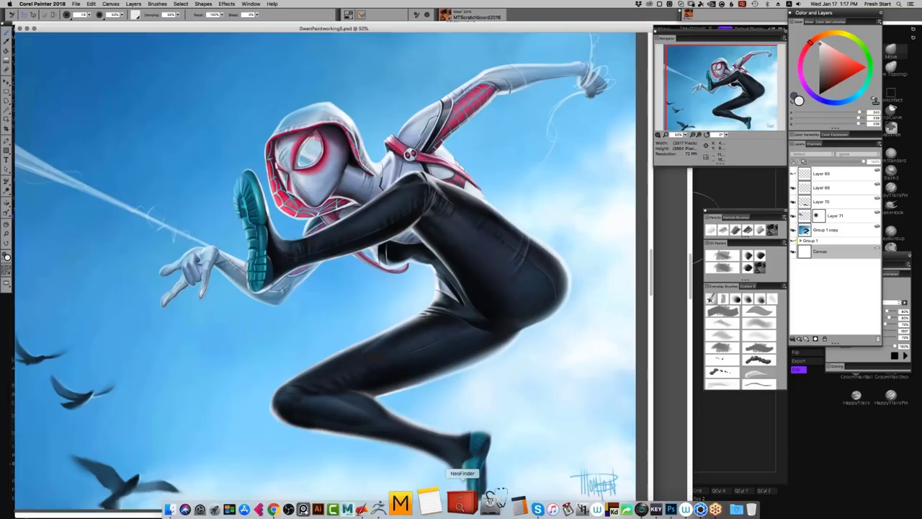
{"action": "left_click", "coordinate": [667, 330]}
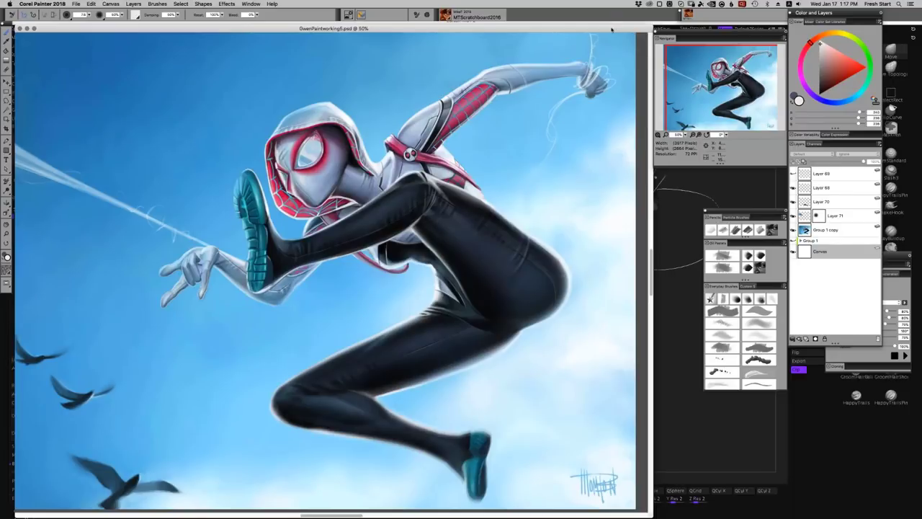
{"action": "left_click_drag", "start_coordinate": [611, 30], "coordinate": [599, 31]}
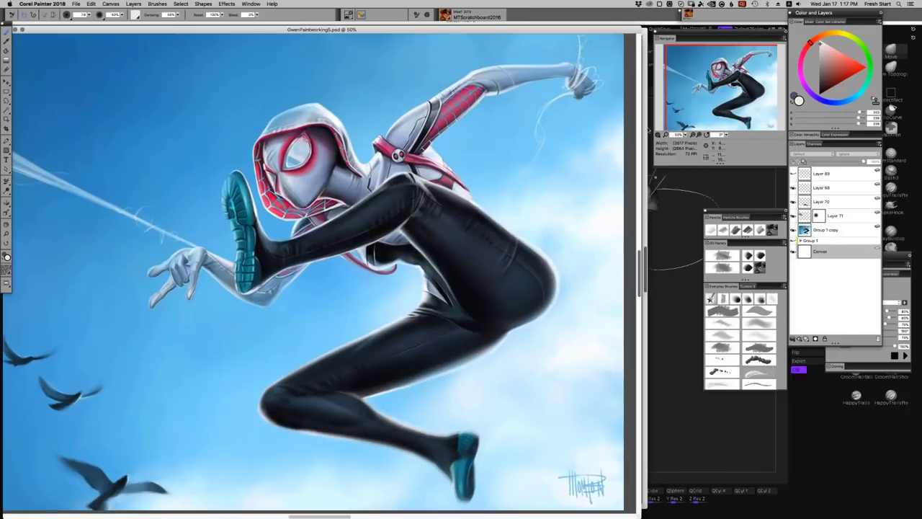
{"action": "left_click", "coordinate": [643, 146]}
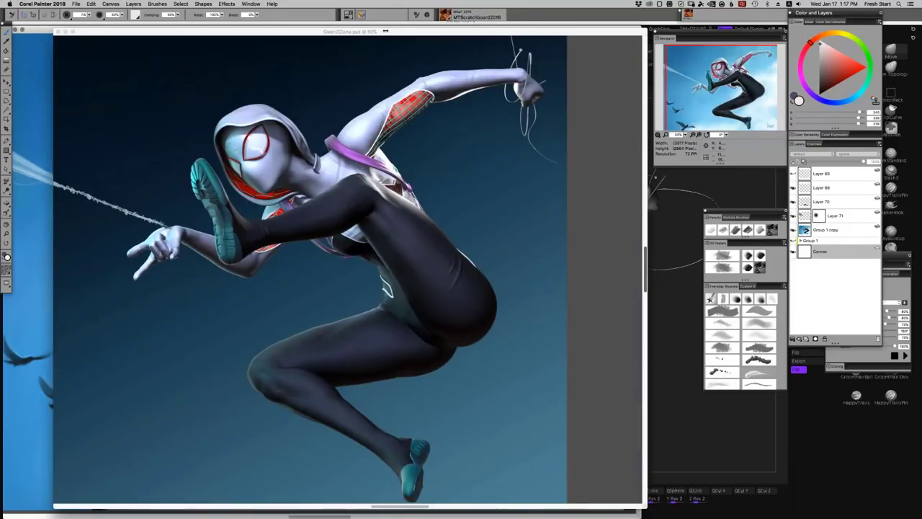
{"action": "left_click_drag", "start_coordinate": [385, 31], "coordinate": [371, 32]}
{"action": "scroll", "coordinate": [454, 329], "scroll_direction": "up", "scroll_amount": 5}
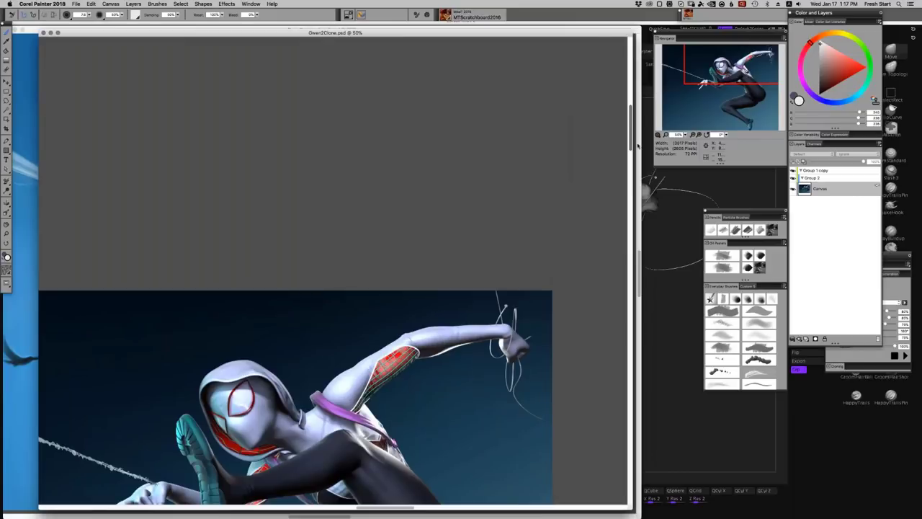
{"action": "left_click_drag", "start_coordinate": [623, 171], "coordinate": [628, 290]}
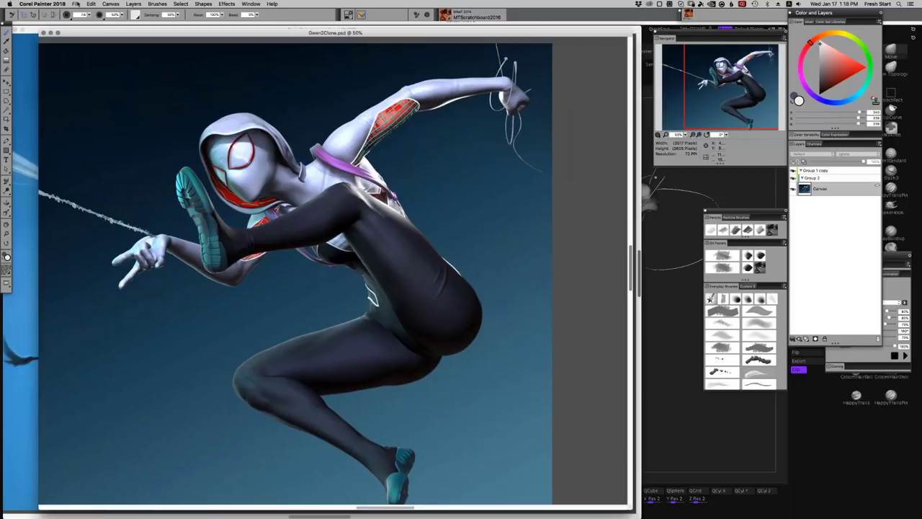
Create a clone of the Gwen2Clone.psd document.
{"action": "left_click", "coordinate": [49, 3]}
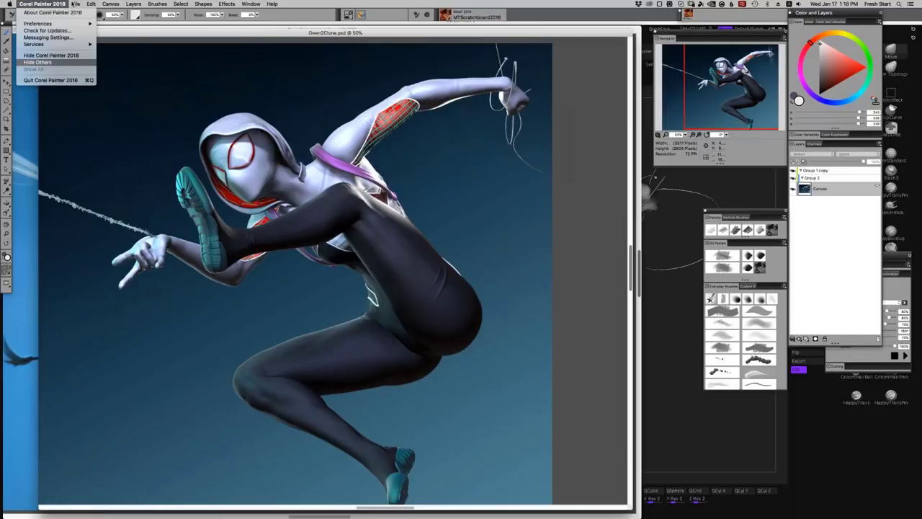
{"action": "mouse_move", "coordinate": [75, 4]}
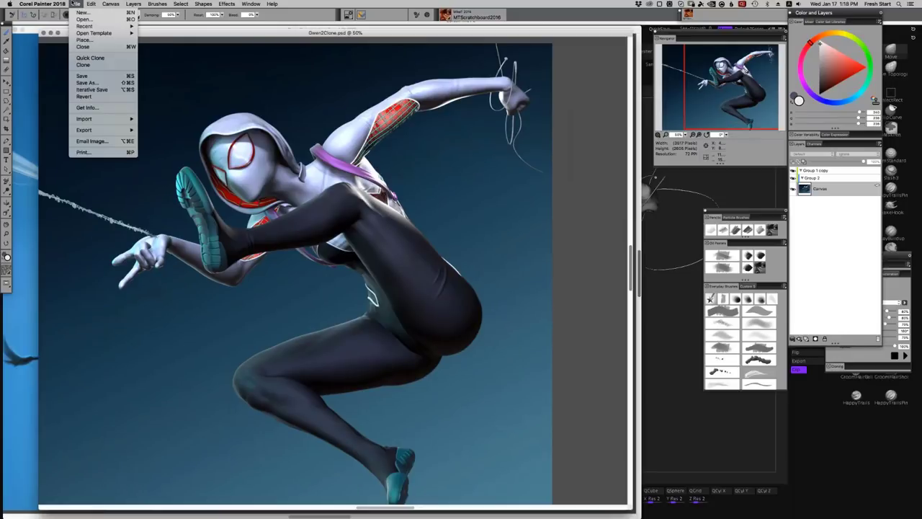
{"action": "left_click", "coordinate": [85, 65]}
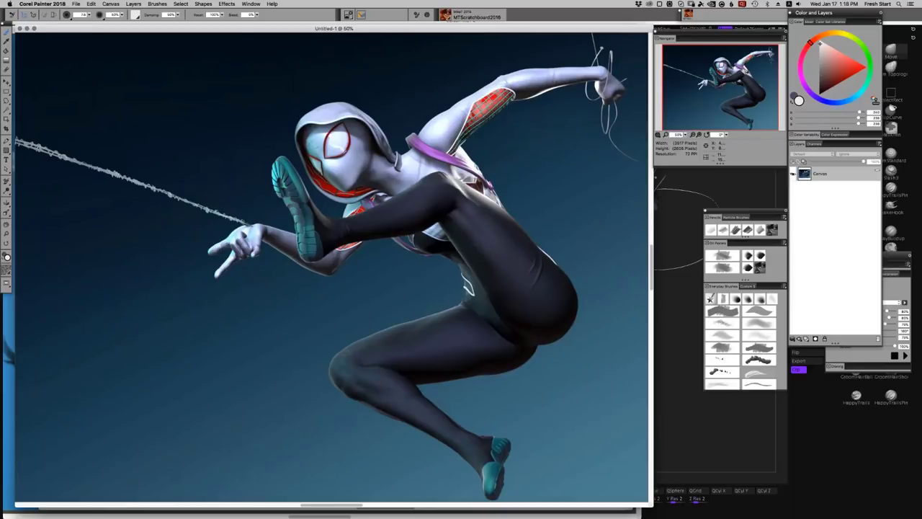
Clear the clone's entire canvas to blank white and place the Photo Art palette beside the document window.
{"action": "key", "text": "super+a"}
{"action": "key", "text": "Delete"}
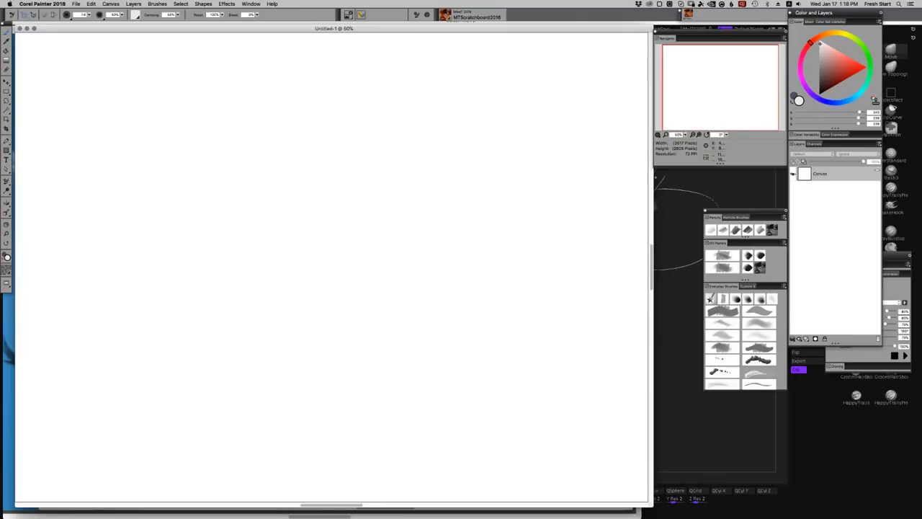
{"action": "left_click_drag", "start_coordinate": [898, 256], "coordinate": [670, 185]}
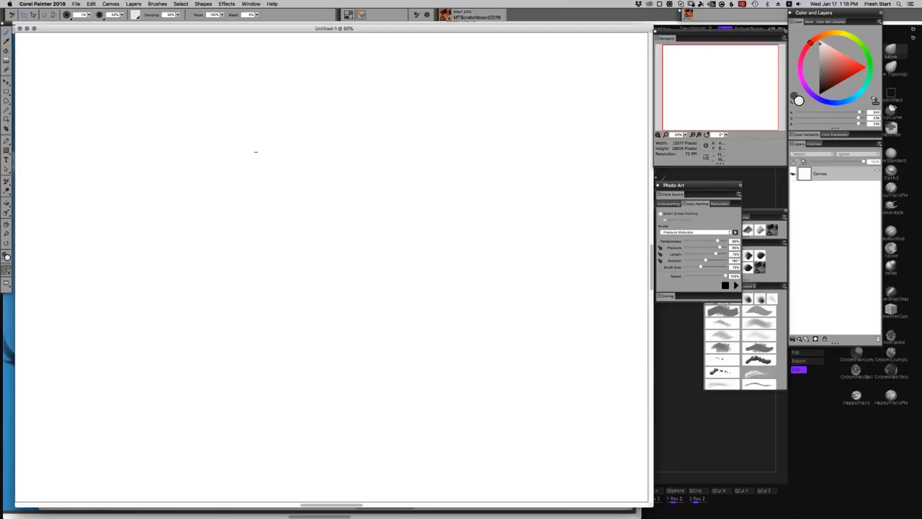
Auto-paint the blank clone with the (MT)Oil Pastel15 brush using clone color, stopping once rough strokes cover most of the canvas.
{"action": "left_click", "coordinate": [445, 14]}
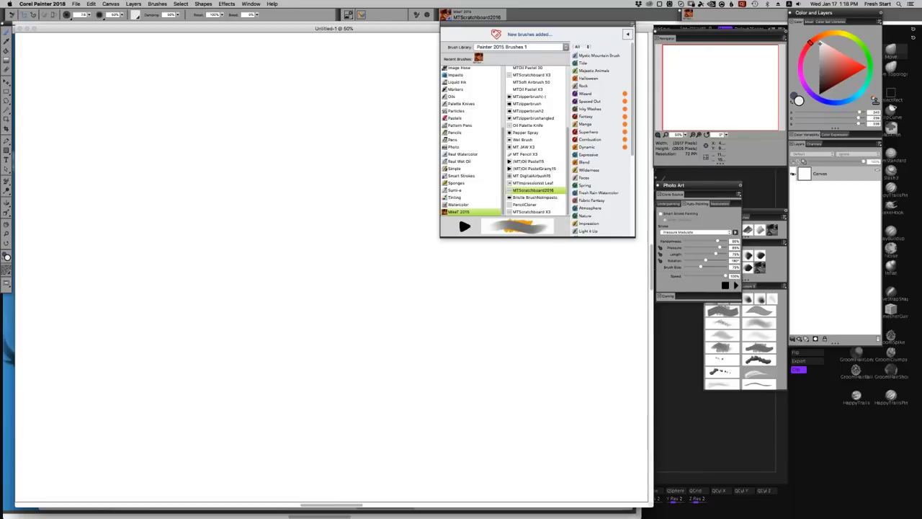
{"action": "left_click", "coordinate": [534, 162]}
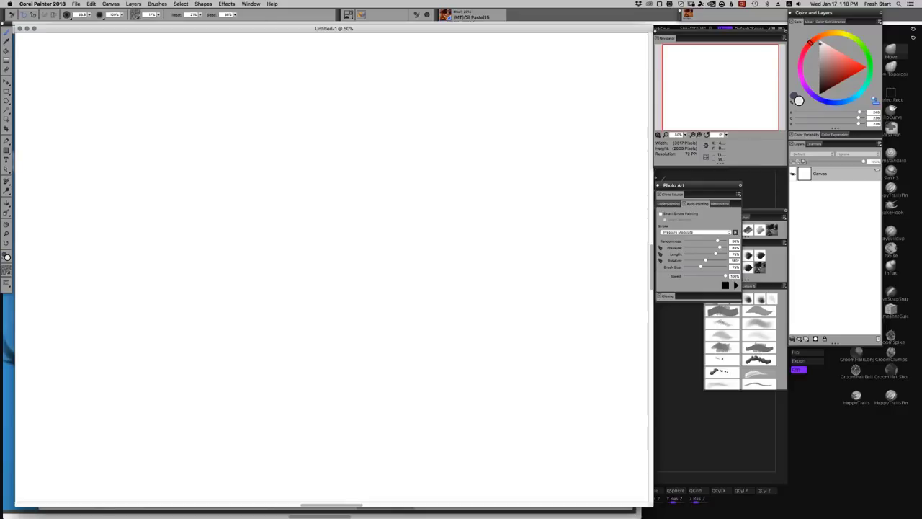
{"action": "left_click", "coordinate": [874, 100]}
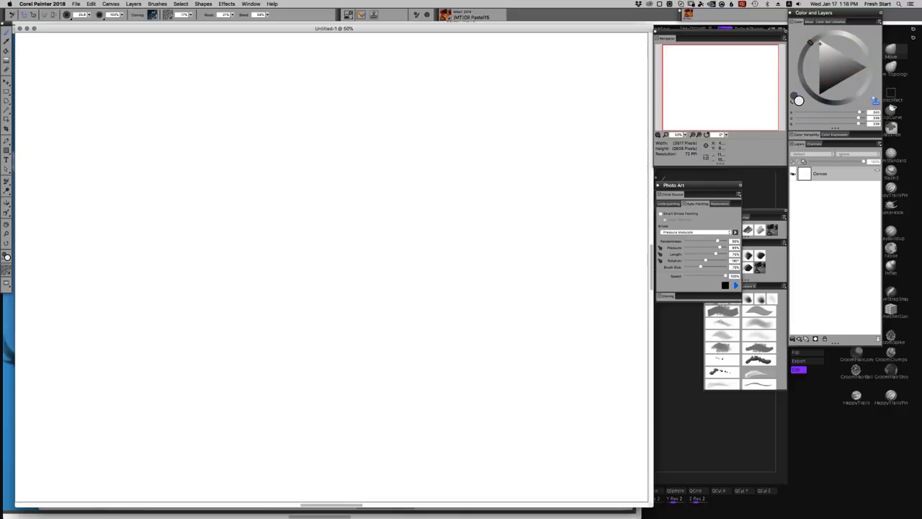
{"action": "left_click", "coordinate": [736, 286]}
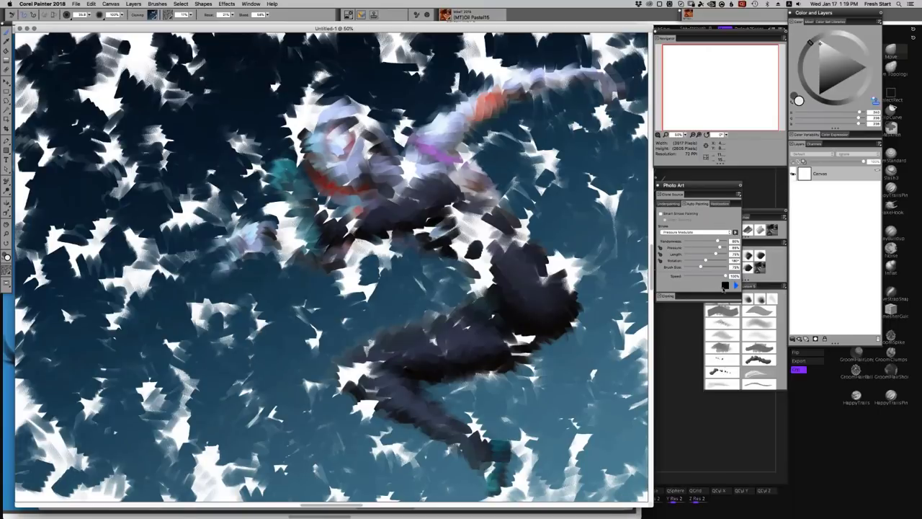
{"action": "left_click", "coordinate": [725, 286]}
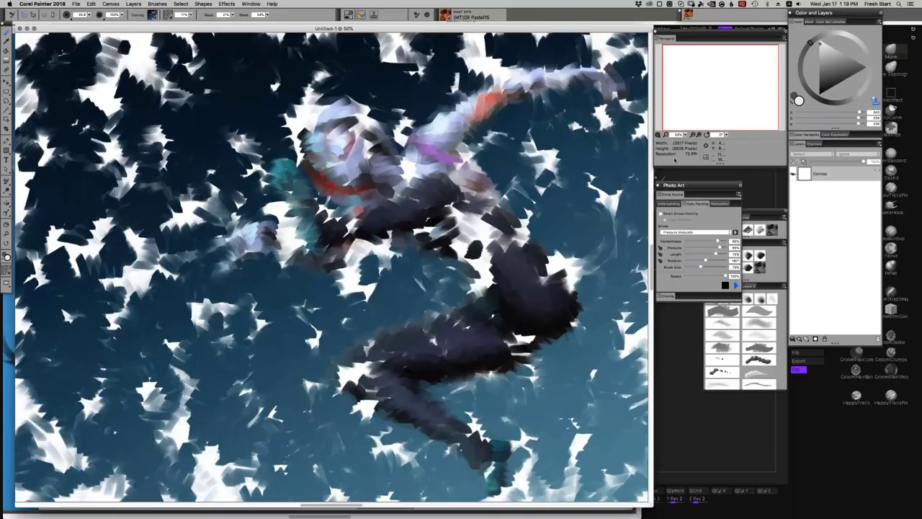
Move the Gwen2Clone.psd source aside and place the auto-painted clone in front of it.
{"action": "mouse_move", "coordinate": [193, 28]}
{"action": "left_mouse_down"}
{"action": "mouse_move", "coordinate": [382, 165]}
{"action": "mouse_move", "coordinate": [478, 208]}
{"action": "left_mouse_up"}
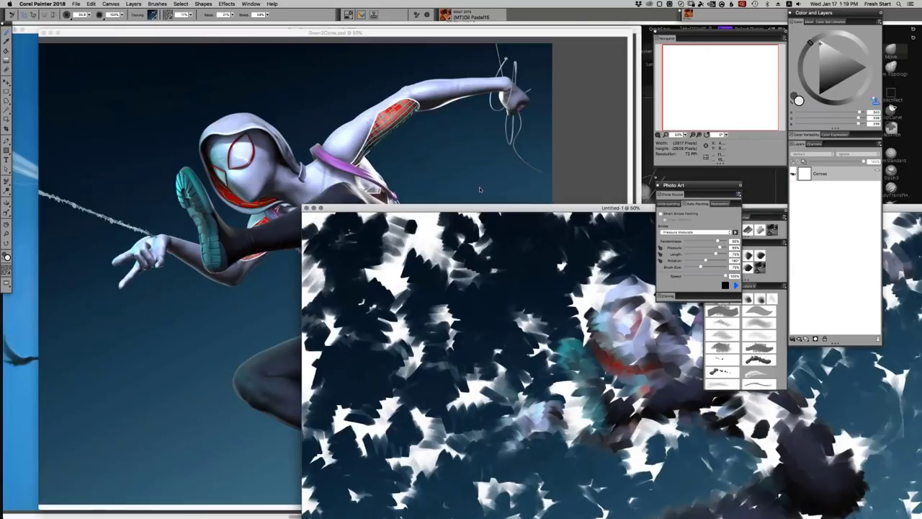
{"action": "mouse_move", "coordinate": [462, 208]}
{"action": "left_mouse_down"}
{"action": "mouse_move", "coordinate": [475, 170]}
{"action": "mouse_move", "coordinate": [443, 144]}
{"action": "mouse_move", "coordinate": [407, 45]}
{"action": "mouse_move", "coordinate": [206, 46]}
{"action": "mouse_move", "coordinate": [248, 48]}
{"action": "mouse_move", "coordinate": [211, 39]}
{"action": "left_mouse_up"}
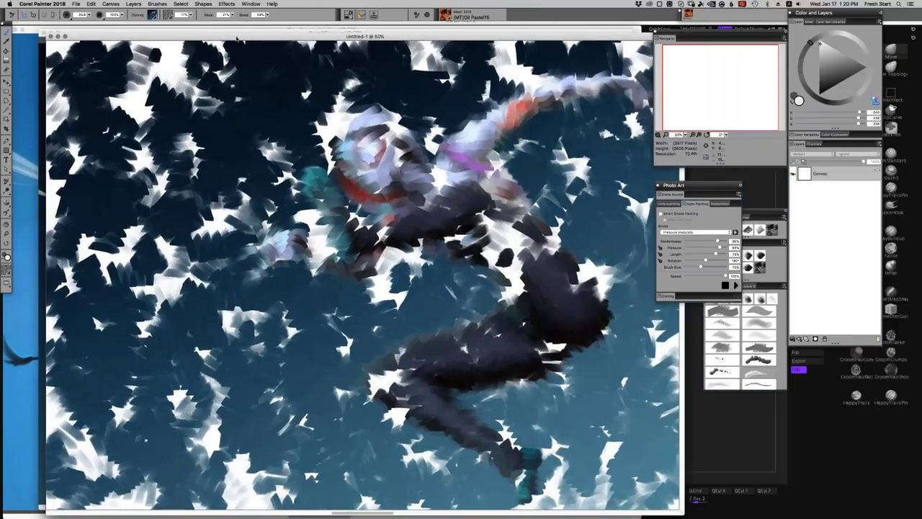
{"action": "left_click_drag", "start_coordinate": [211, 39], "coordinate": [392, 121]}
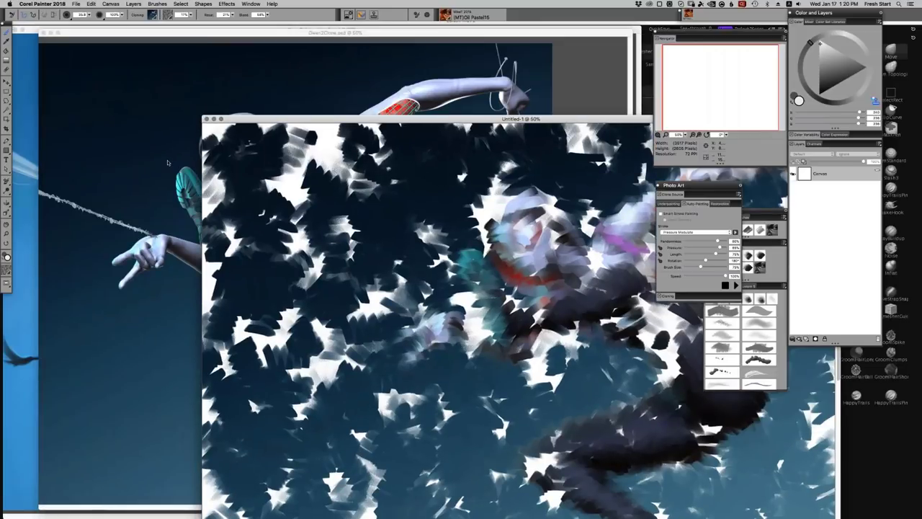
{"action": "left_click", "coordinate": [168, 162]}
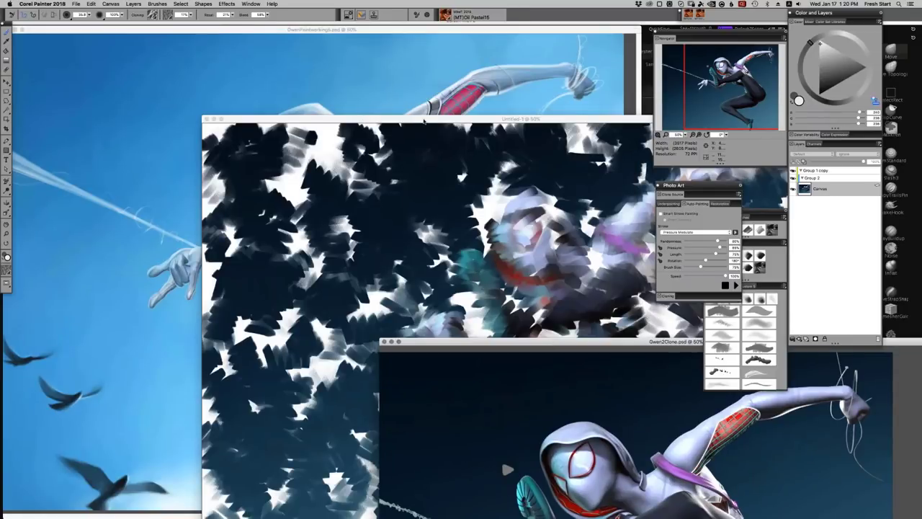
{"action": "left_click", "coordinate": [423, 119]}
{"action": "left_click_drag", "start_coordinate": [423, 119], "coordinate": [315, 65]}
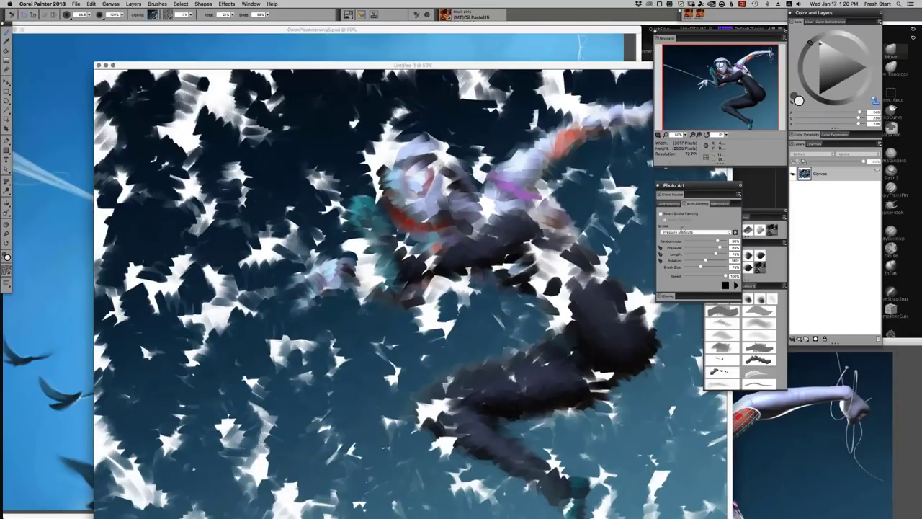
Bring the finished GwenPaintworking5.psd to the front and examine the face, foot and hand up close.
{"action": "left_click", "coordinate": [402, 32]}
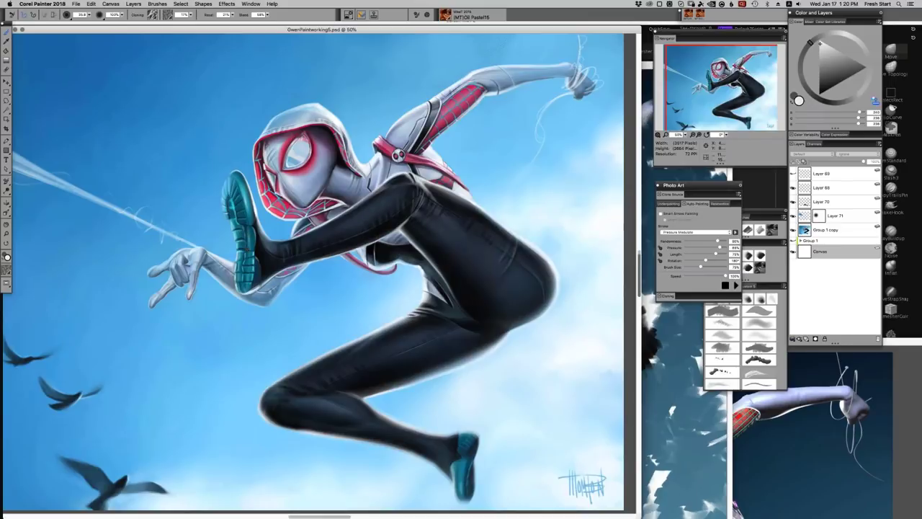
{"action": "key", "text": "super+plus"}
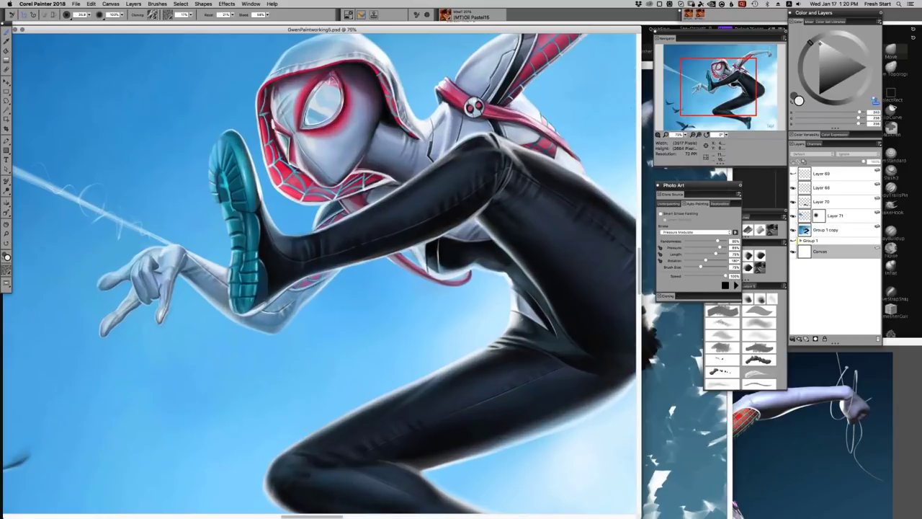
{"action": "key", "text": "super+plus"}
{"action": "key", "text": "super+plus"}
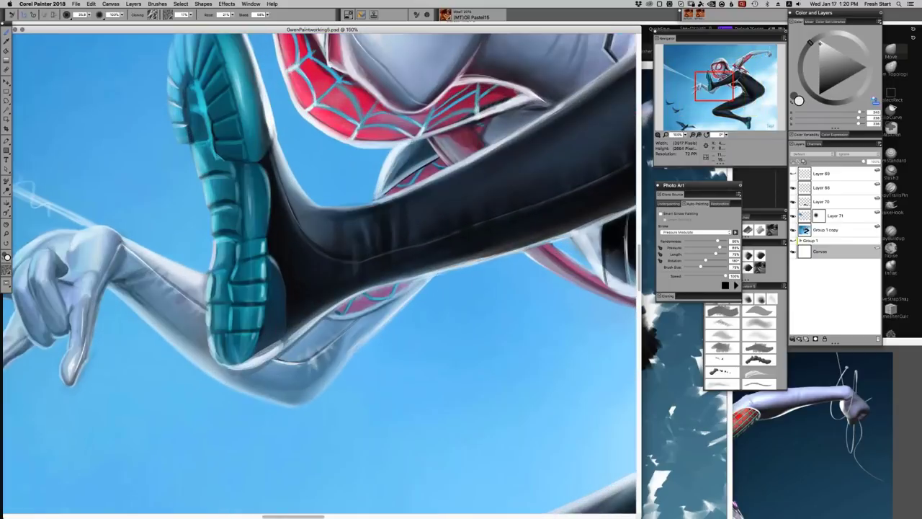
{"action": "scroll", "coordinate": [362, 397], "scroll_direction": "up", "scroll_amount": 2}
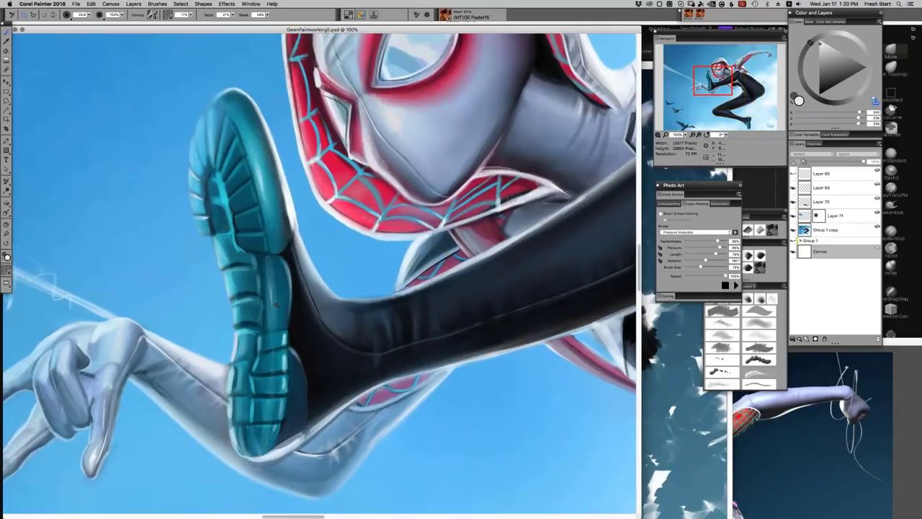
{"action": "key", "text": "super+plus"}
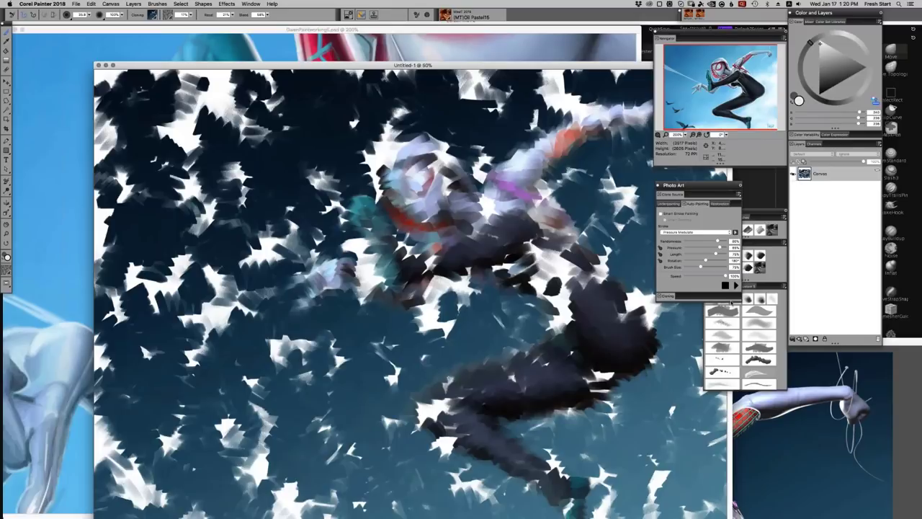
Auto-paint the clone further, confining finer strokes at 52% brush size to a rectangular selection around the head and raised foot.
{"action": "left_click", "coordinate": [735, 285]}
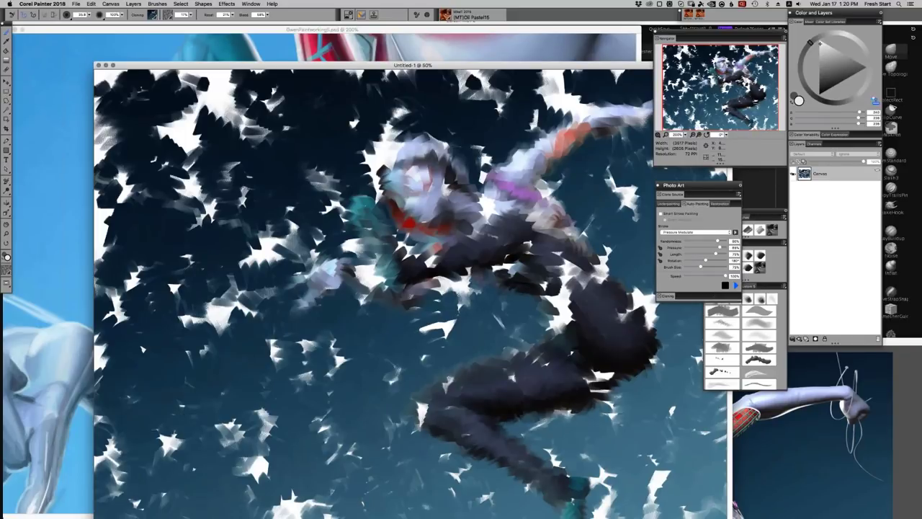
{"action": "key", "text": "r"}
{"action": "left_click_drag", "start_coordinate": [319, 168], "coordinate": [461, 338]}
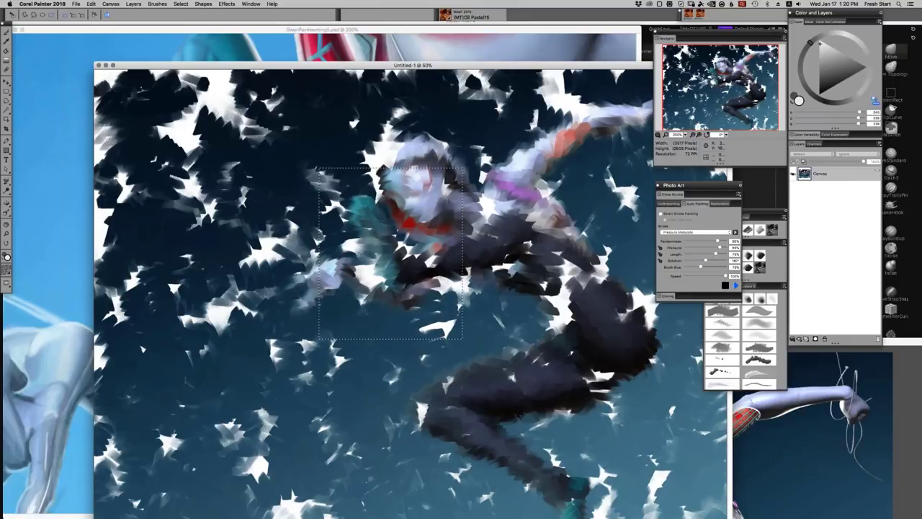
{"action": "left_click", "coordinate": [327, 135]}
{"action": "left_click_drag", "start_coordinate": [321, 115], "coordinate": [507, 321]}
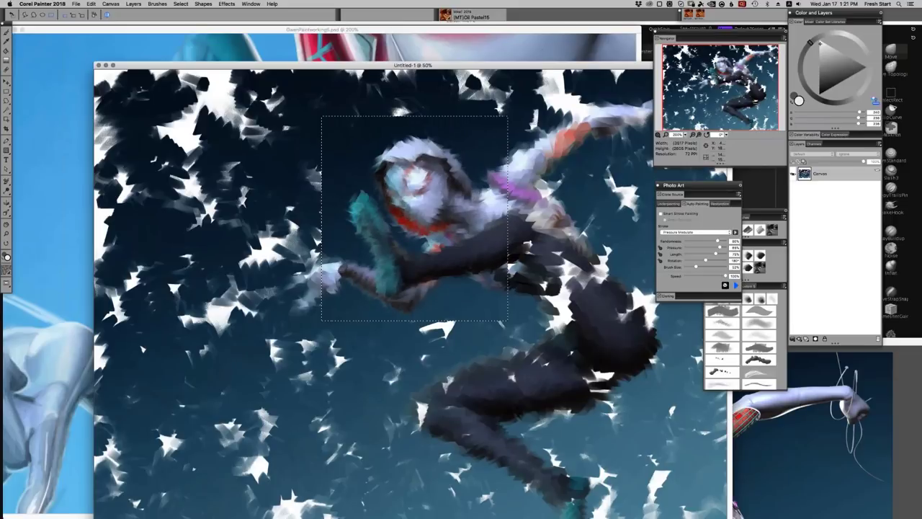
{"action": "left_click", "coordinate": [725, 285]}
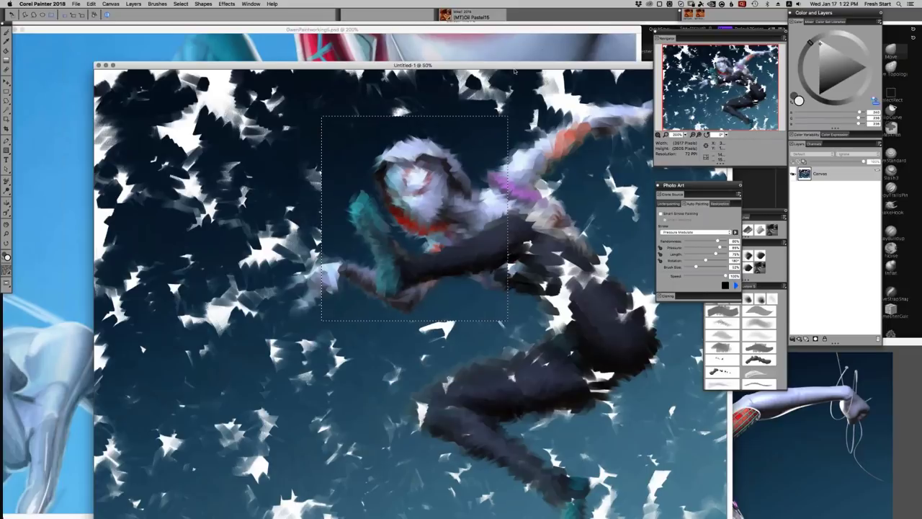
Rearrange the documents so the clone is fully in view in front and Gwen2Clone.psd sits beside it as reference.
{"action": "left_click_drag", "start_coordinate": [514, 70], "coordinate": [438, 52]}
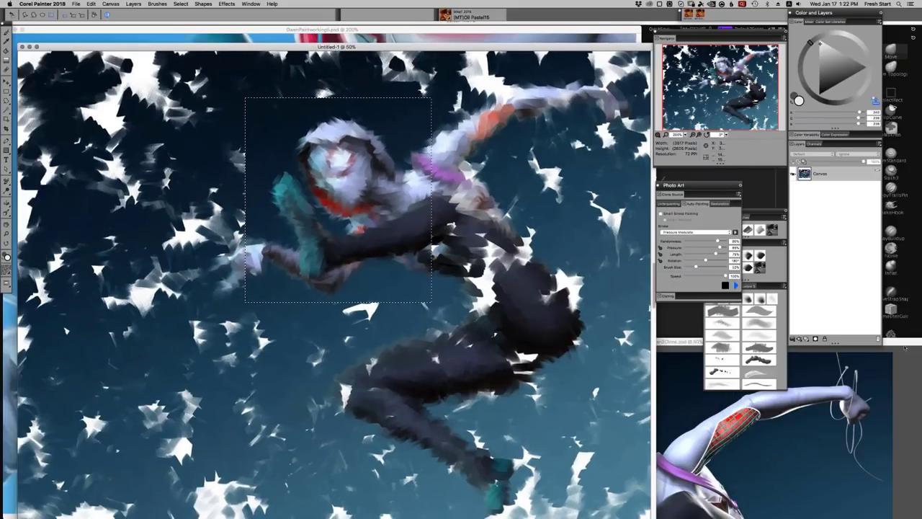
{"action": "left_click", "coordinate": [905, 347]}
{"action": "left_click_drag", "start_coordinate": [508, 469], "coordinate": [134, 293]}
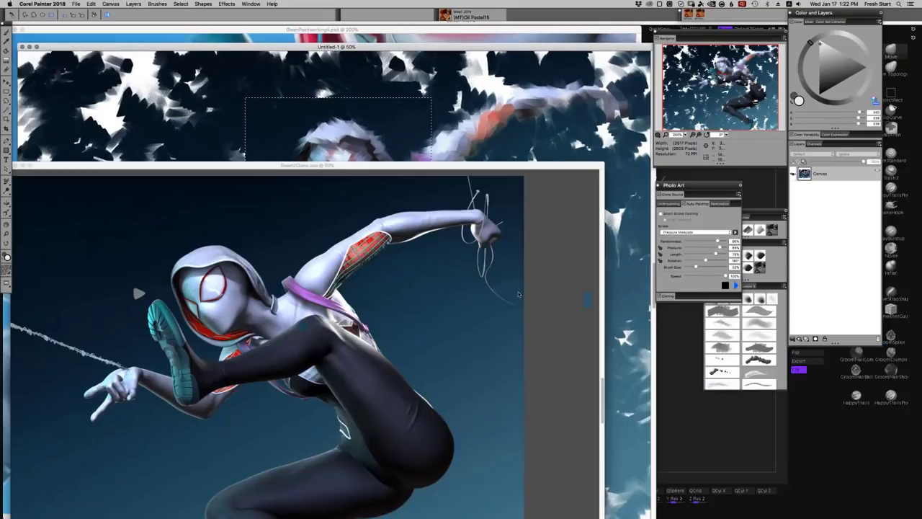
{"action": "mouse_move", "coordinate": [412, 167]}
{"action": "left_mouse_down"}
{"action": "mouse_move", "coordinate": [475, 70]}
{"action": "mouse_move", "coordinate": [799, 362]}
{"action": "left_mouse_up"}
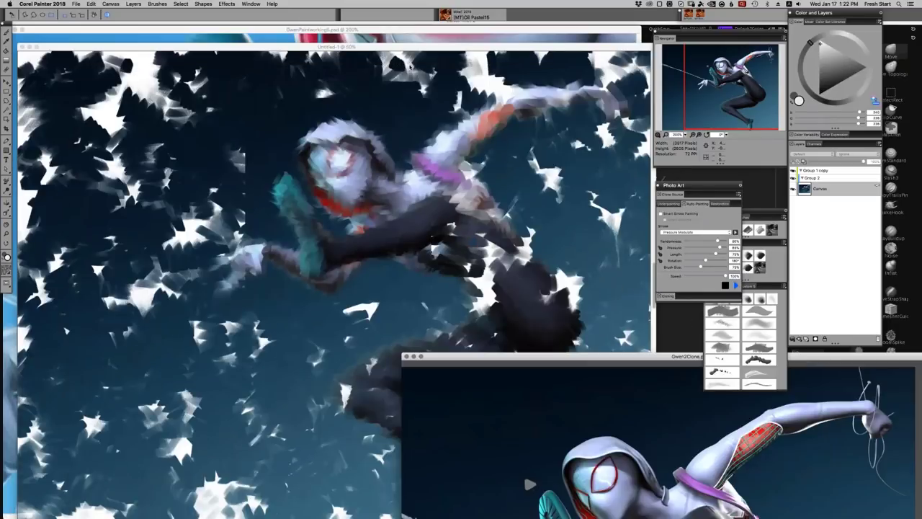
{"action": "left_click", "coordinate": [408, 48]}
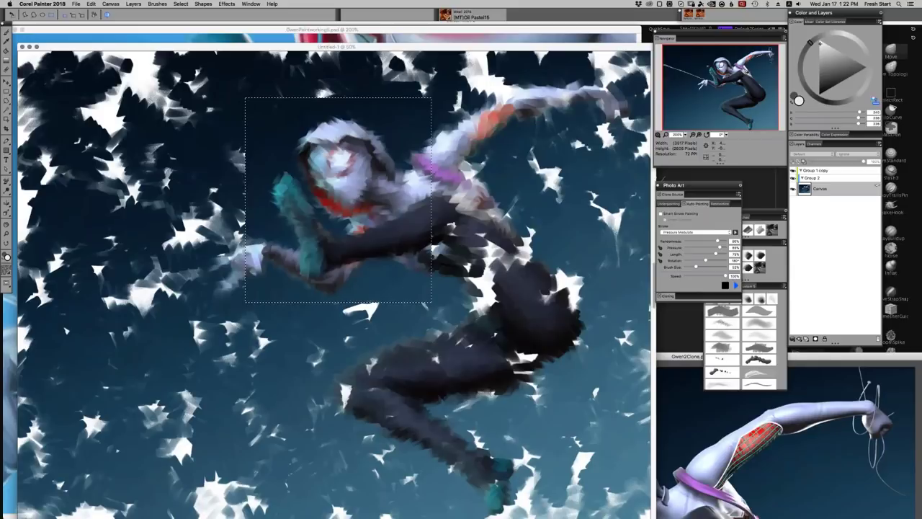
Make the clone the active document and choose the MTScratchboard2016 brush for painting by hand.
{"action": "left_click", "coordinate": [376, 244]}
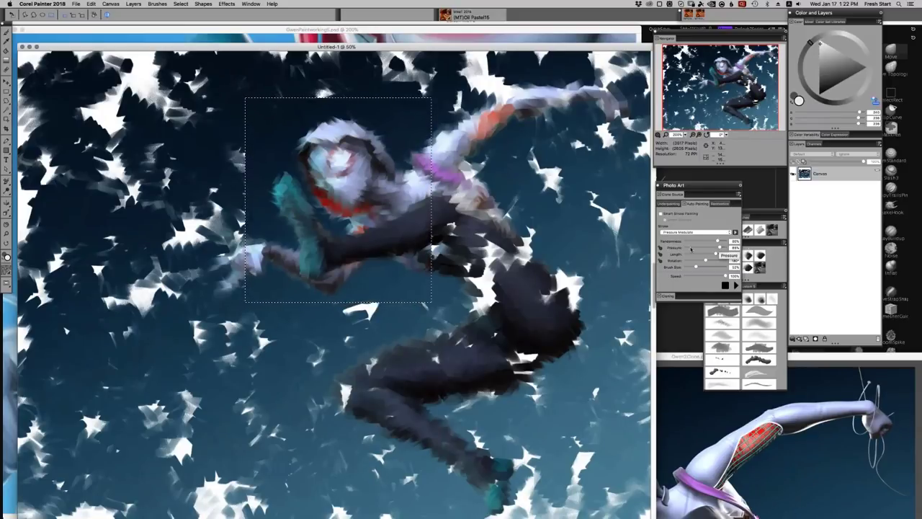
{"action": "left_click", "coordinate": [761, 321]}
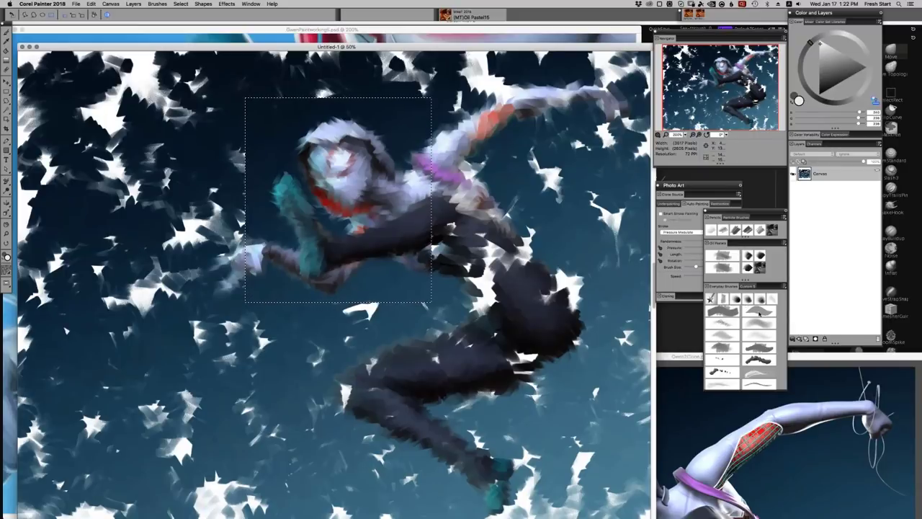
{"action": "left_click", "coordinate": [758, 314]}
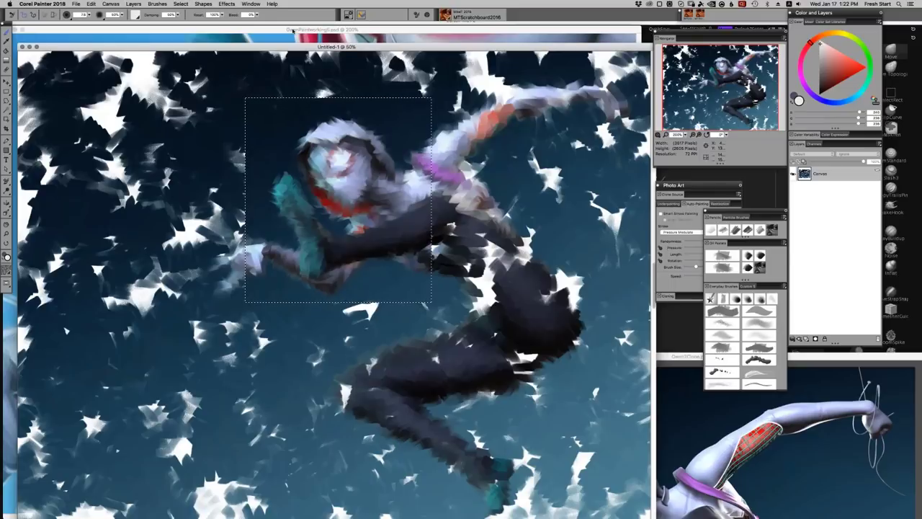
Examine the mask, arm and leg details of the finished GwenPaintworking5.psd at 100% zoom.
{"action": "left_click", "coordinate": [293, 30]}
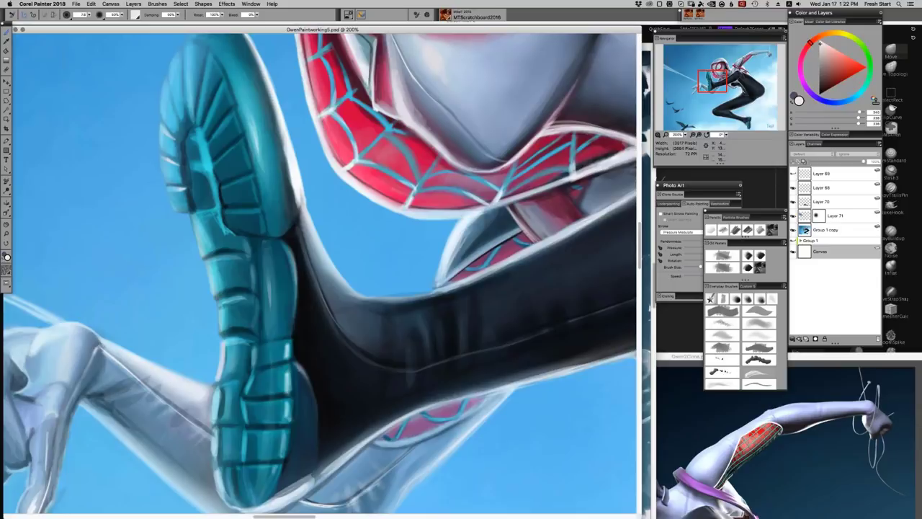
{"action": "key", "text": "super+minus"}
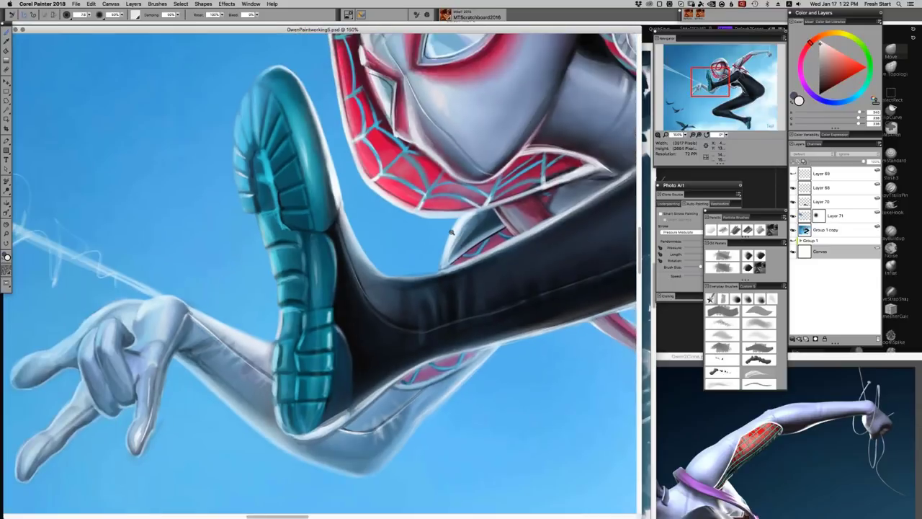
{"action": "key", "text": "super+minus"}
{"action": "left_click_drag", "start_coordinate": [334, 344], "coordinate": [204, 458]}
{"action": "left_click_drag", "start_coordinate": [454, 295], "coordinate": [345, 301]}
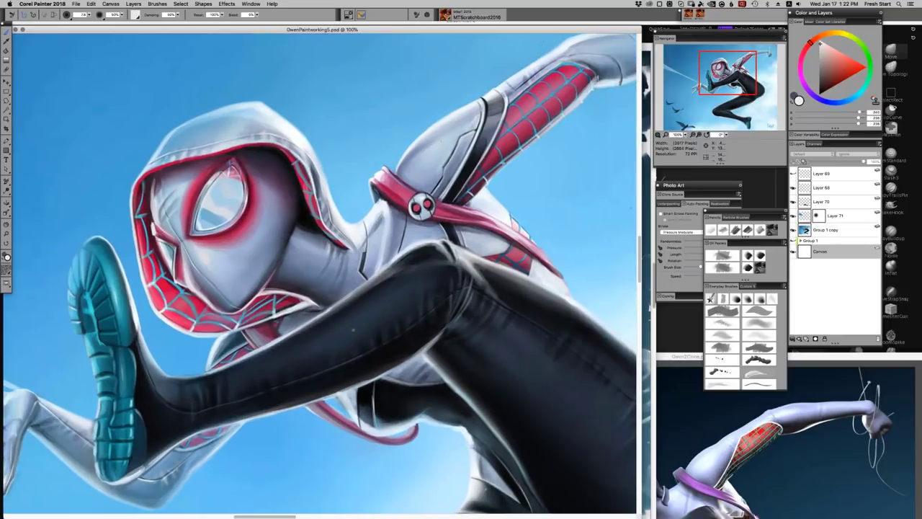
{"action": "scroll", "coordinate": [320, 274], "scroll_direction": "down", "scroll_amount": 5}
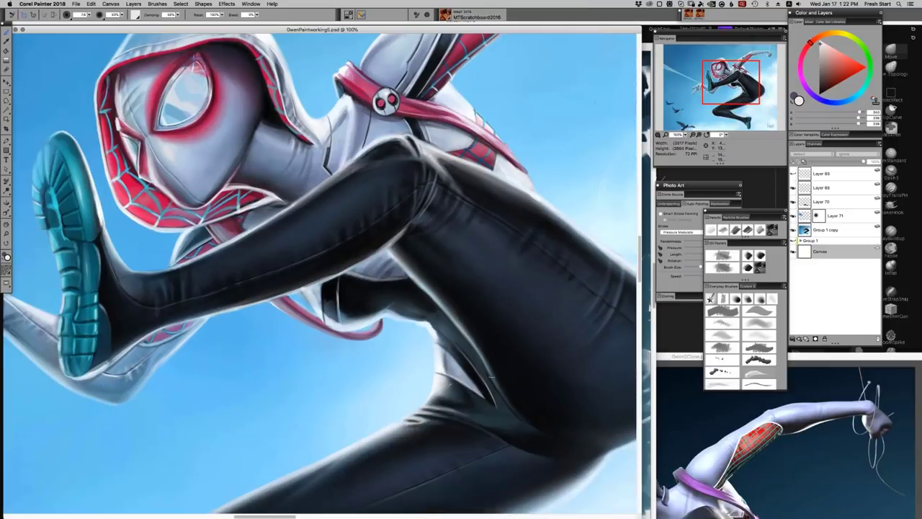
{"action": "scroll", "coordinate": [321, 274], "scroll_direction": "down", "scroll_amount": 3}
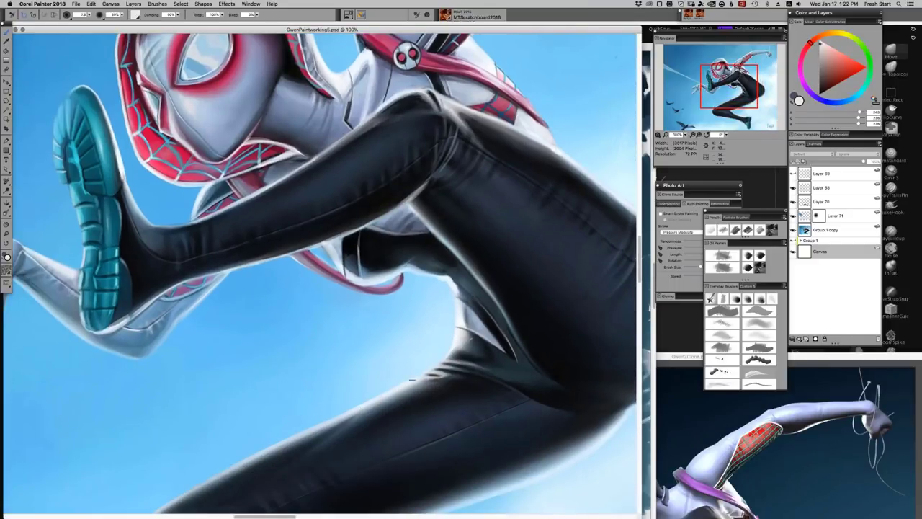
{"action": "scroll", "coordinate": [446, 349], "scroll_direction": "left", "scroll_amount": 4}
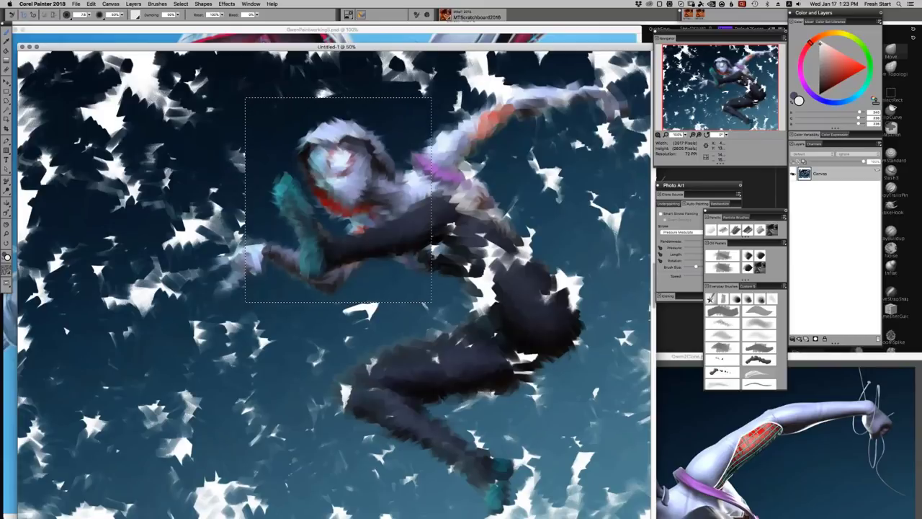
Add a new layer above the clone's canvas and bring the Gwen2Clone.psd reference to the front.
{"action": "key", "text": "super+plus"}
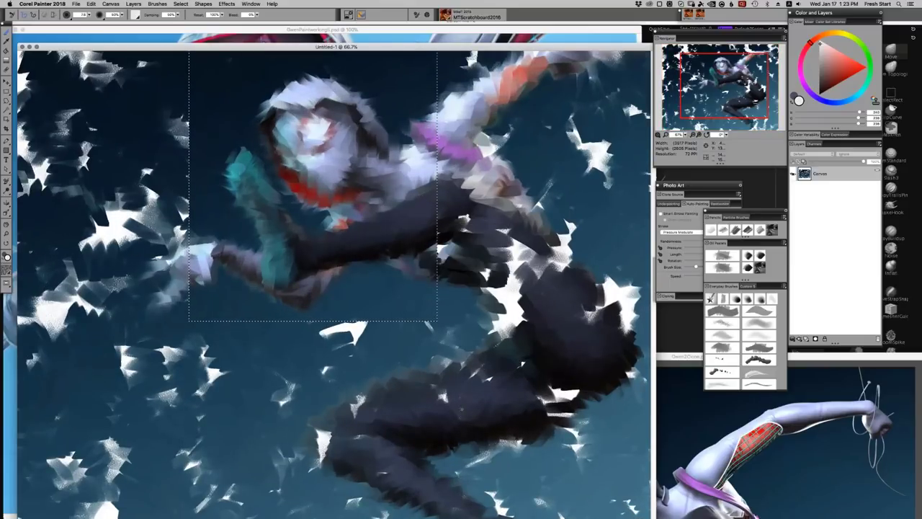
{"action": "left_click_drag", "start_coordinate": [438, 233], "coordinate": [472, 370]}
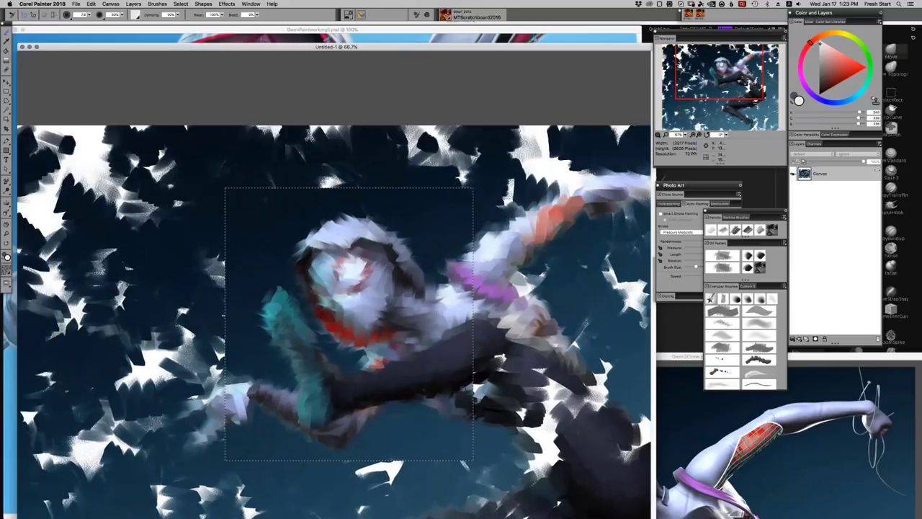
{"action": "left_click", "coordinate": [805, 338]}
{"action": "left_click", "coordinate": [679, 356]}
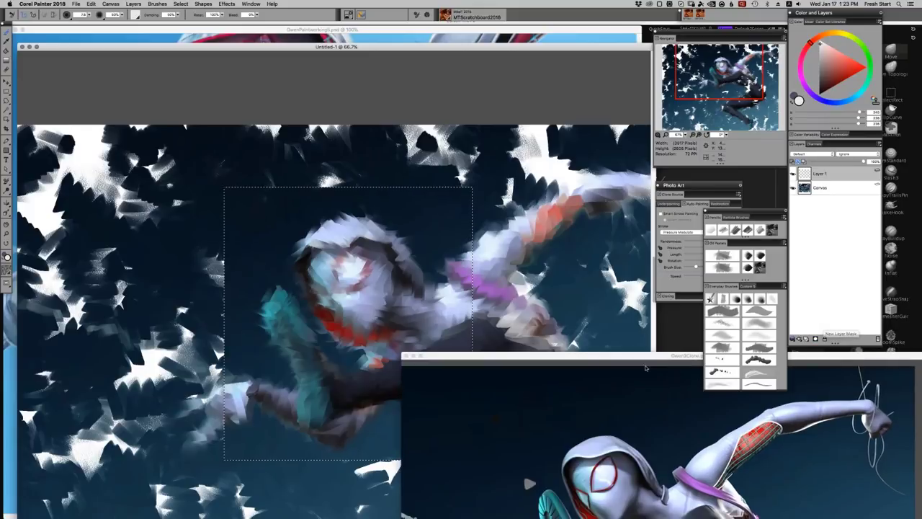
Arrange the Gwen2Clone.psd reference and the Untitled-1 clone side by side, with the clone's painted head centred in its window.
{"action": "mouse_move", "coordinate": [581, 356]}
{"action": "left_mouse_down"}
{"action": "mouse_move", "coordinate": [192, 125]}
{"action": "mouse_move", "coordinate": [189, 66]}
{"action": "left_mouse_up"}
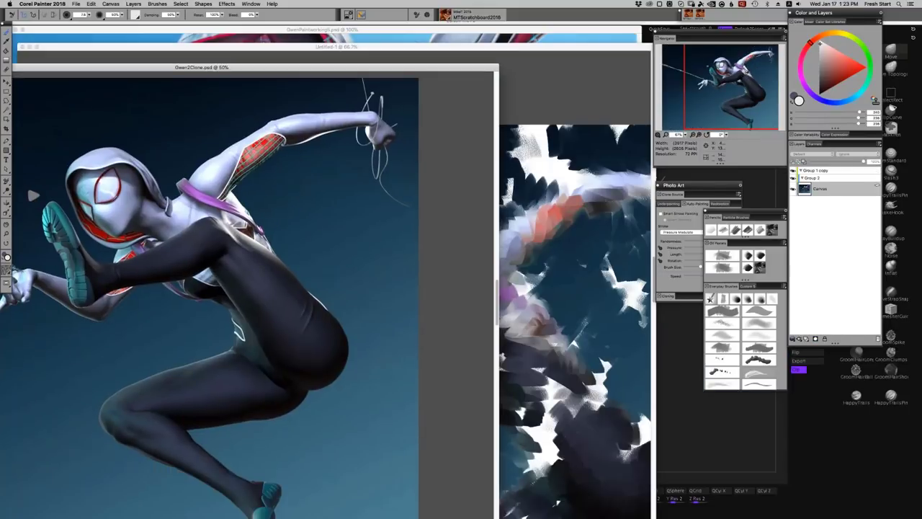
{"action": "left_click_drag", "start_coordinate": [495, 393], "coordinate": [301, 393]}
{"action": "left_click_drag", "start_coordinate": [27, 195], "coordinate": [57, 189]}
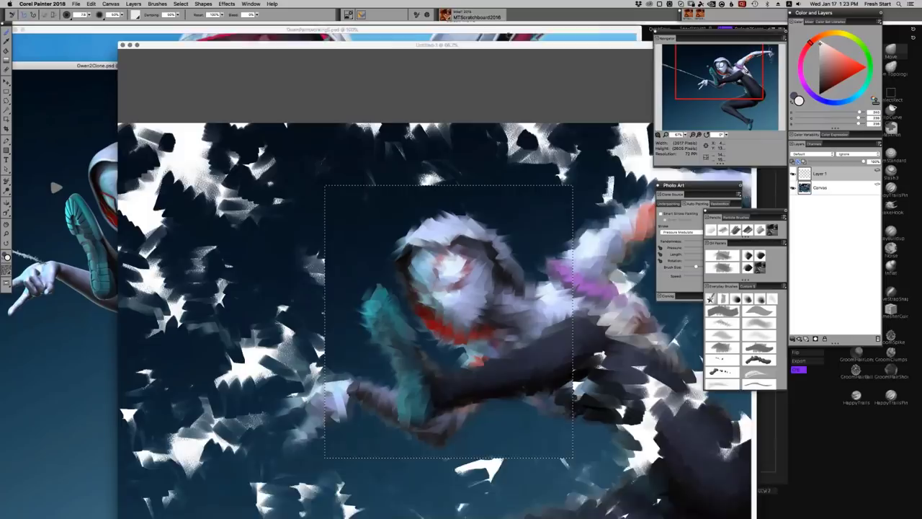
{"action": "left_click_drag", "start_coordinate": [436, 44], "coordinate": [502, 29]}
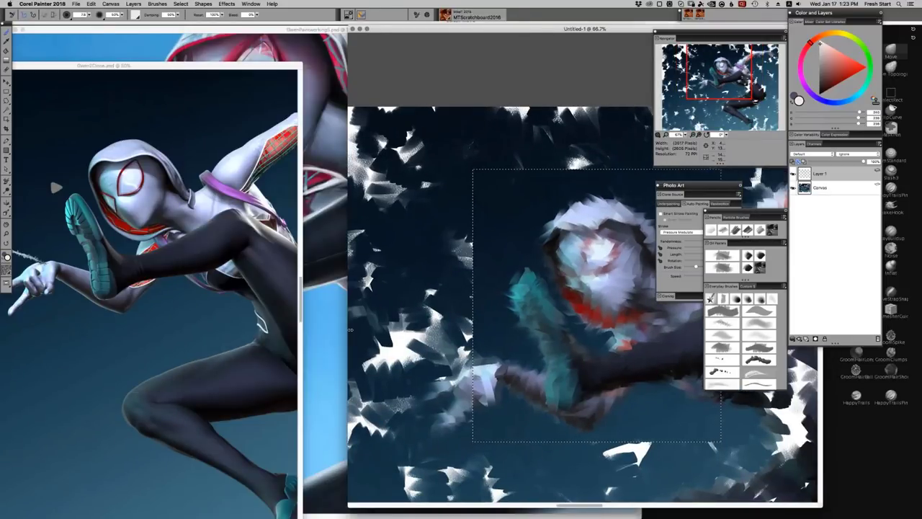
{"action": "left_click_drag", "start_coordinate": [468, 34], "coordinate": [431, 30]}
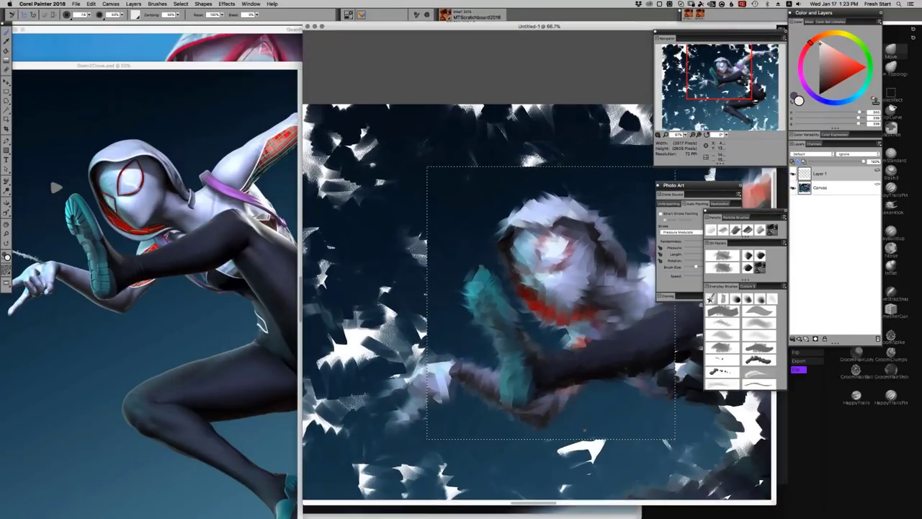
{"action": "scroll", "coordinate": [536, 295], "scroll_direction": "right", "scroll_amount": 3}
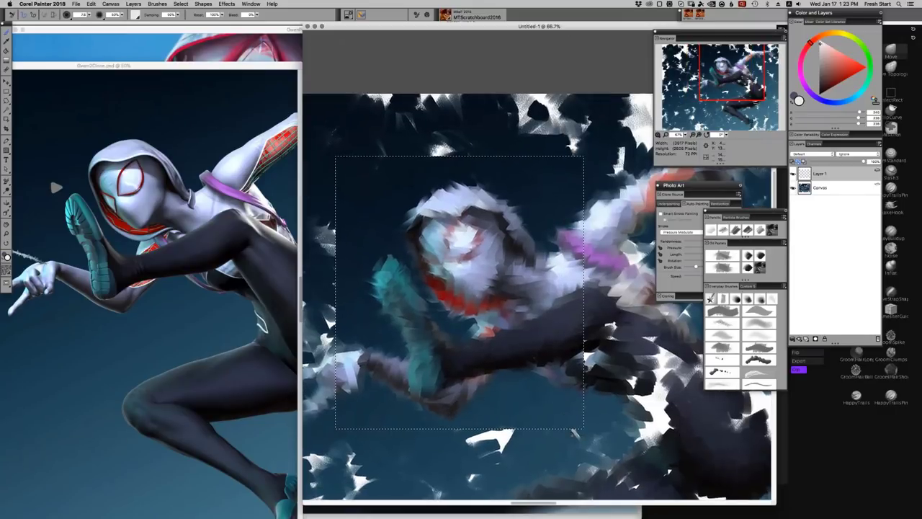
{"action": "scroll", "coordinate": [536, 296], "scroll_direction": "right", "scroll_amount": 1}
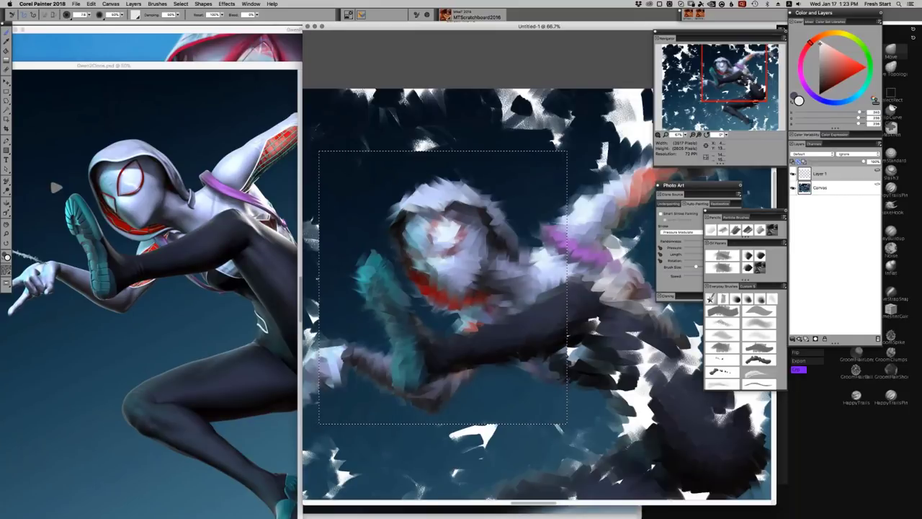
Sharpen the mask's cheek and chin edge with short strokes in sampled grey-blue, near-black and red tones.
{"action": "left_click_drag", "start_coordinate": [481, 279], "coordinate": [489, 279]}
{"action": "left_click", "coordinate": [479, 255], "text": "alt"}
{"action": "left_click", "coordinate": [483, 263], "text": "alt"}
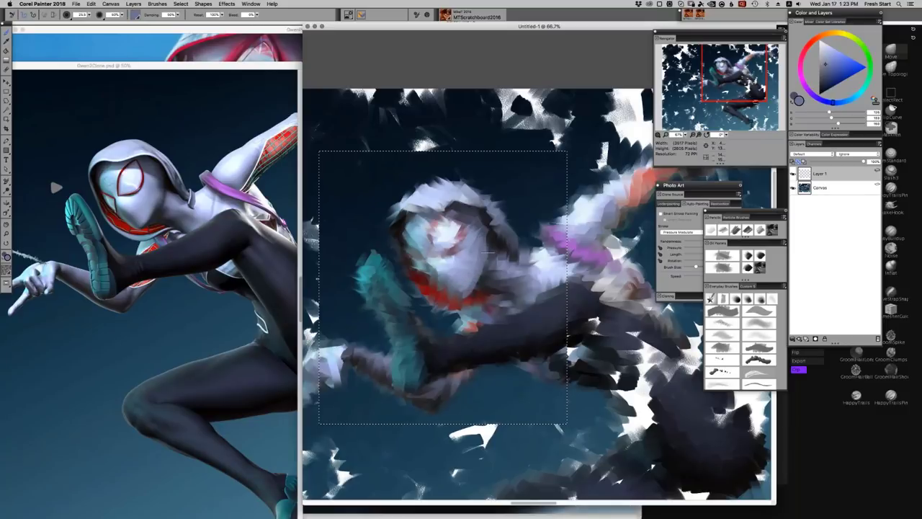
{"action": "left_click", "coordinate": [487, 252], "text": "alt"}
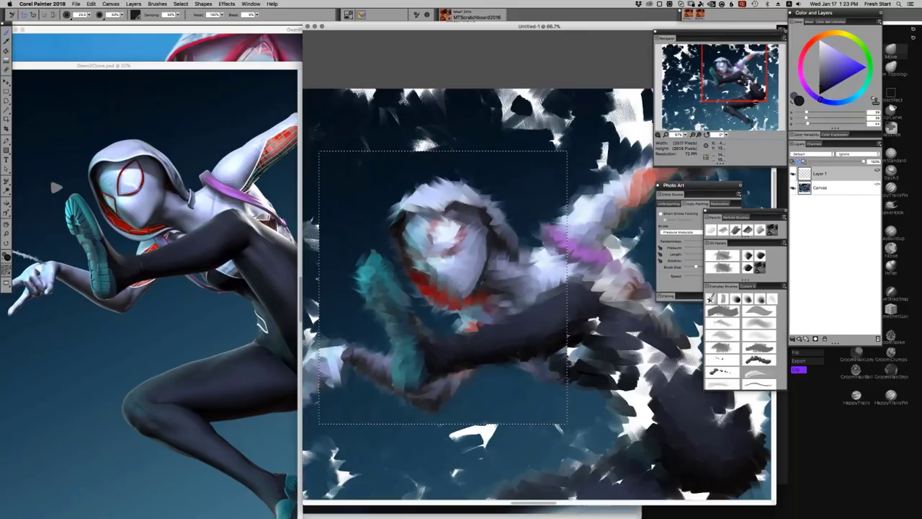
{"action": "left_click", "coordinate": [472, 293], "text": "alt"}
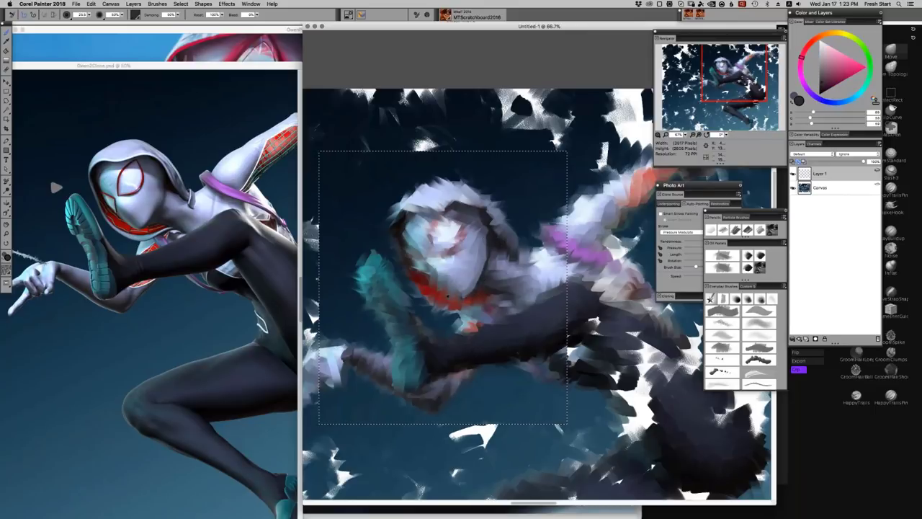
{"action": "left_click", "coordinate": [447, 296], "text": "alt"}
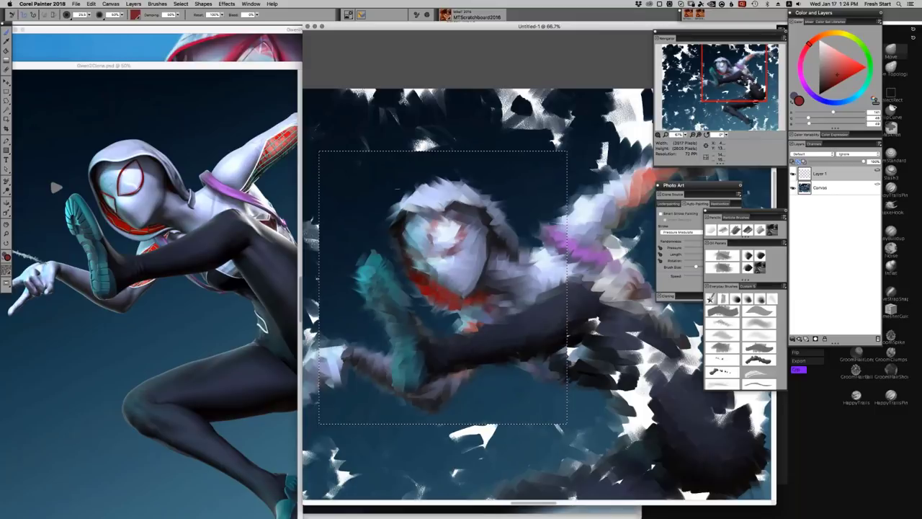
Bring the finished GwenPaintworking5.psd beside the clone as reference, framed on the masked head, and make the clone active again.
{"action": "left_click_drag", "start_coordinate": [290, 67], "coordinate": [279, 224]}
{"action": "left_click_drag", "start_coordinate": [54, 334], "coordinate": [2, 391]}
{"action": "key", "text": "super+grave"}
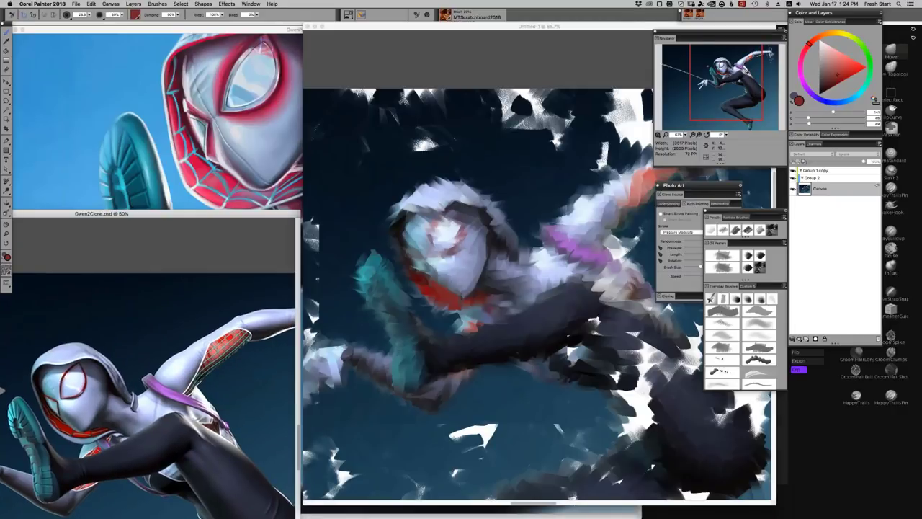
{"action": "key", "text": "super+grave"}
{"action": "key", "text": "super+grave"}
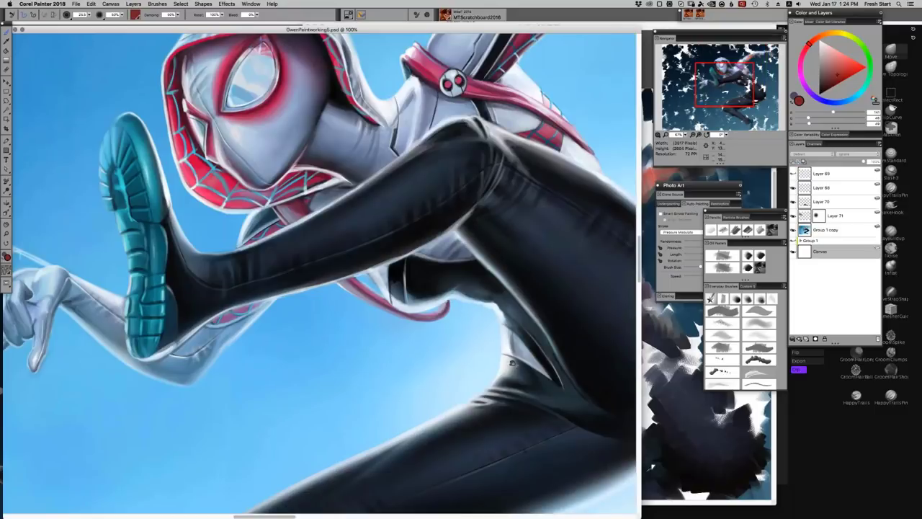
{"action": "left_click_drag", "start_coordinate": [557, 69], "coordinate": [498, 211]}
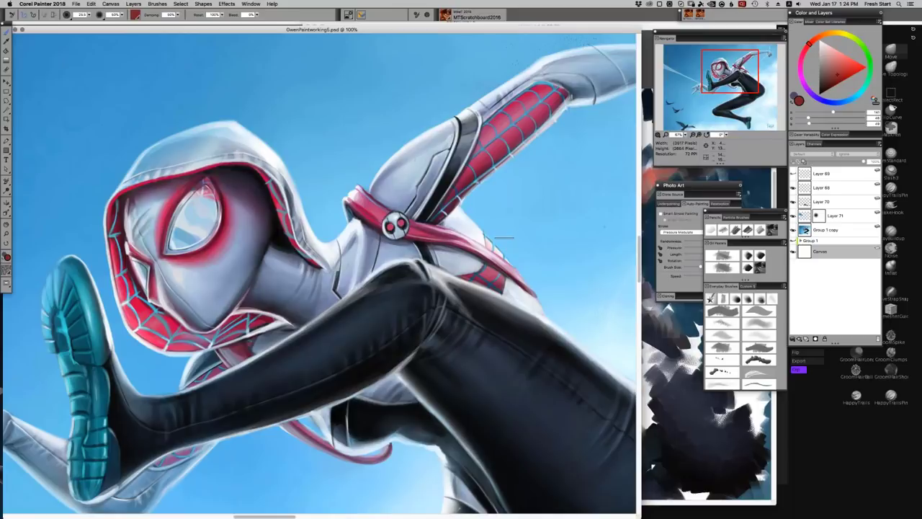
{"action": "left_click", "coordinate": [651, 246]}
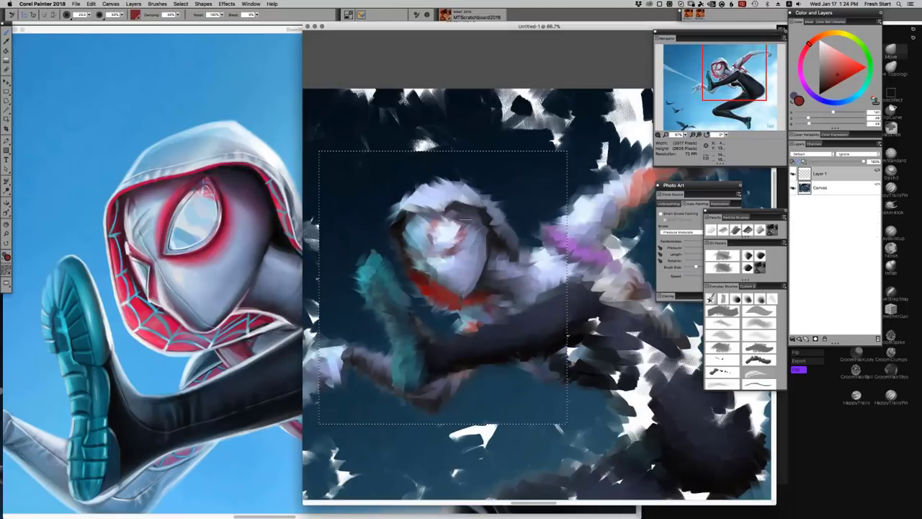
Smooth the mask's lower face and side with strokes in pale blue and lilac tones sampled from the painting.
{"action": "left_click", "coordinate": [455, 260], "text": "alt"}
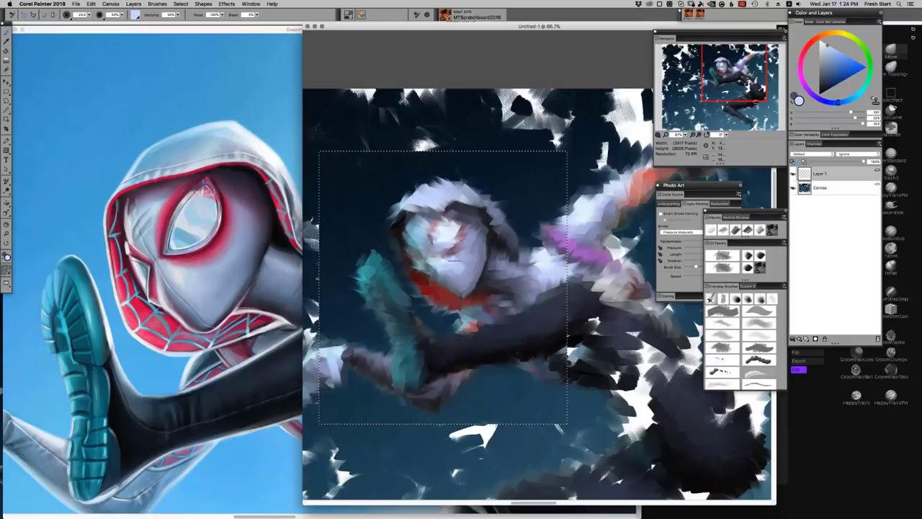
{"action": "left_click", "coordinate": [465, 264], "text": "alt"}
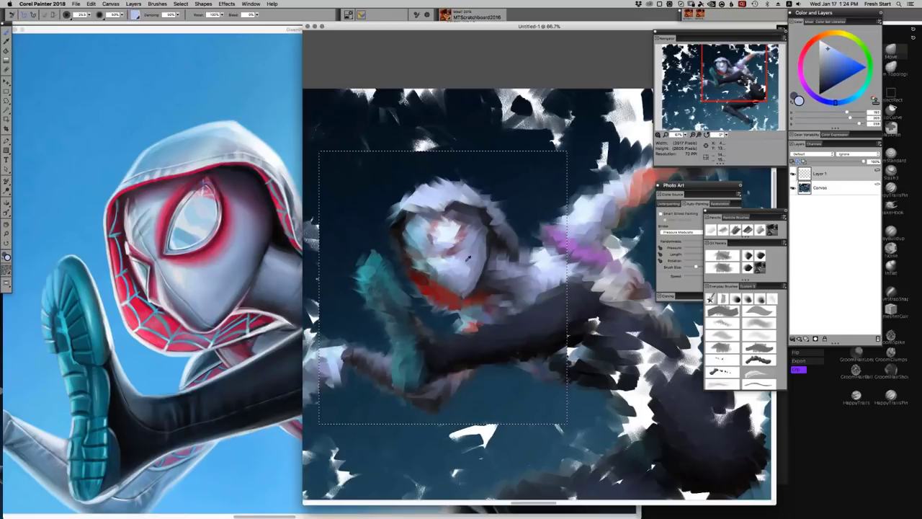
{"action": "left_click", "coordinate": [459, 266], "text": "alt"}
{"action": "left_click", "coordinate": [477, 262], "text": "alt"}
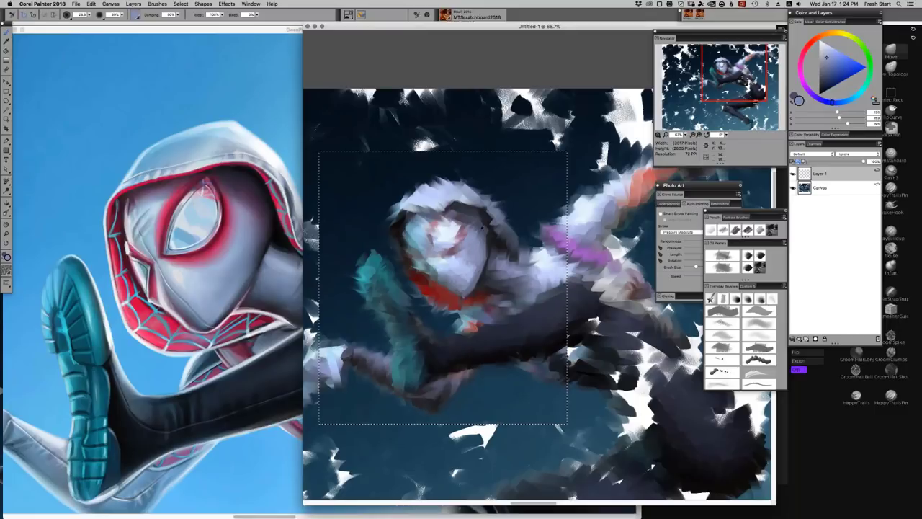
{"action": "left_click", "coordinate": [482, 228], "text": "alt"}
Paint the pointed outline around the mask's larger eye in reds sampled from the hood lining and the existing eye strokes.
{"action": "left_click", "coordinate": [452, 291], "text": "alt"}
{"action": "mouse_move", "coordinate": [432, 248]}
{"action": "left_mouse_down"}
{"action": "mouse_move", "coordinate": [453, 244]}
{"action": "mouse_move", "coordinate": [461, 224]}
{"action": "left_mouse_up"}
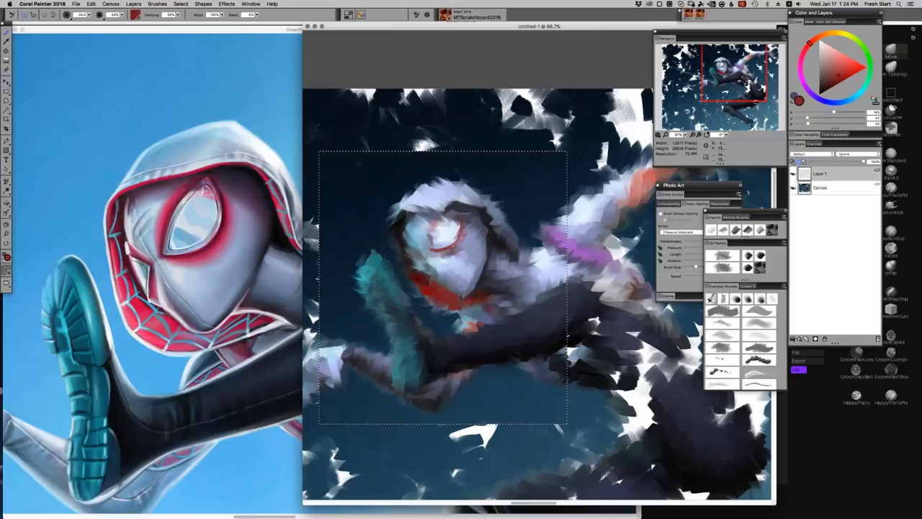
{"action": "left_click", "coordinate": [458, 228], "text": "alt"}
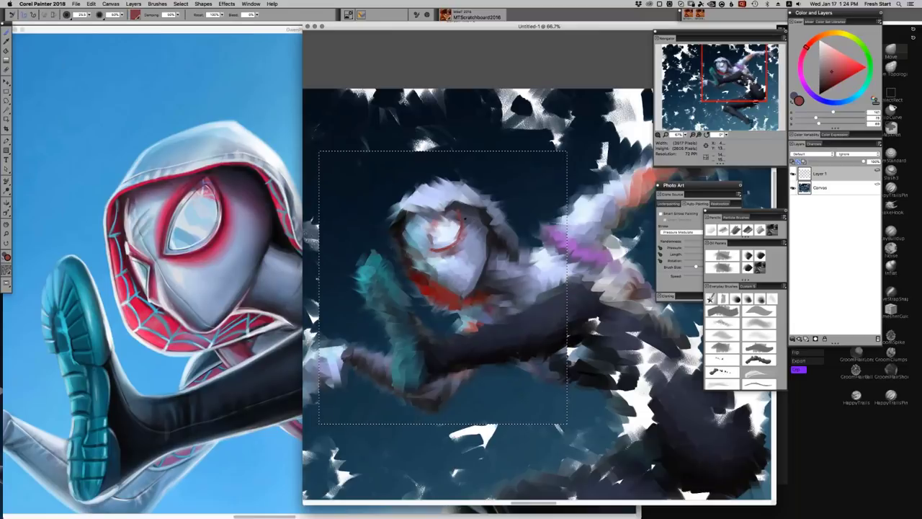
{"action": "left_click", "coordinate": [433, 234], "text": "alt"}
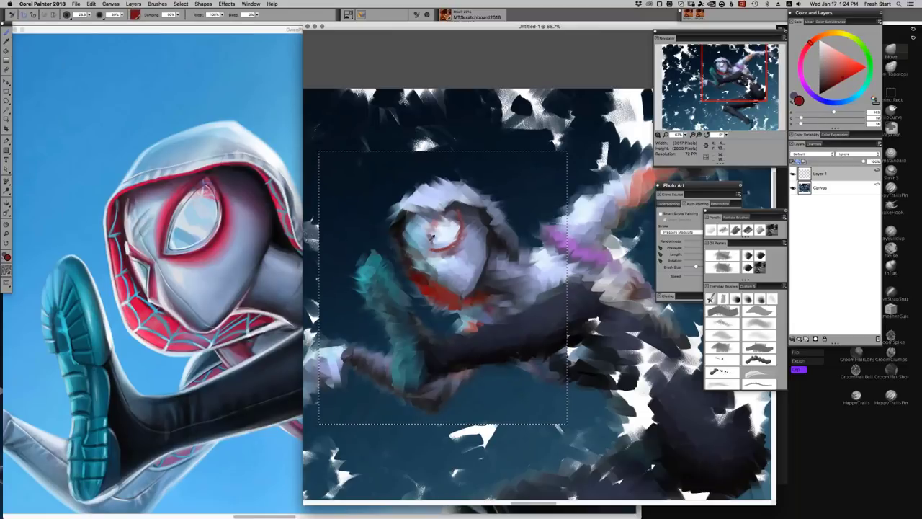
{"action": "left_click", "coordinate": [433, 237], "text": "alt"}
{"action": "mouse_move", "coordinate": [432, 235]}
{"action": "left_mouse_down"}
{"action": "mouse_move", "coordinate": [433, 249]}
{"action": "mouse_move", "coordinate": [431, 236]}
{"action": "left_mouse_up"}
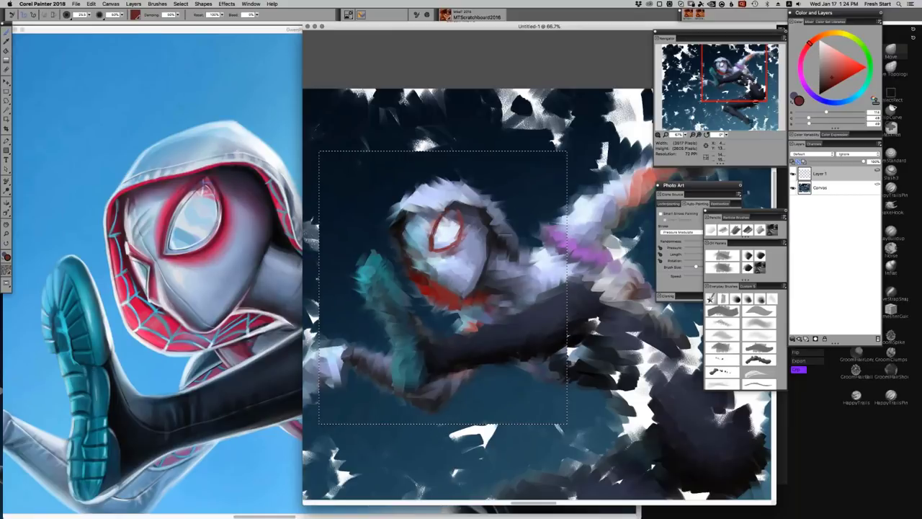
Refine the upper and outer edges of the eye's red outline with sampled pink, dark red, purple and pale tones.
{"action": "left_click", "coordinate": [443, 210], "text": "alt"}
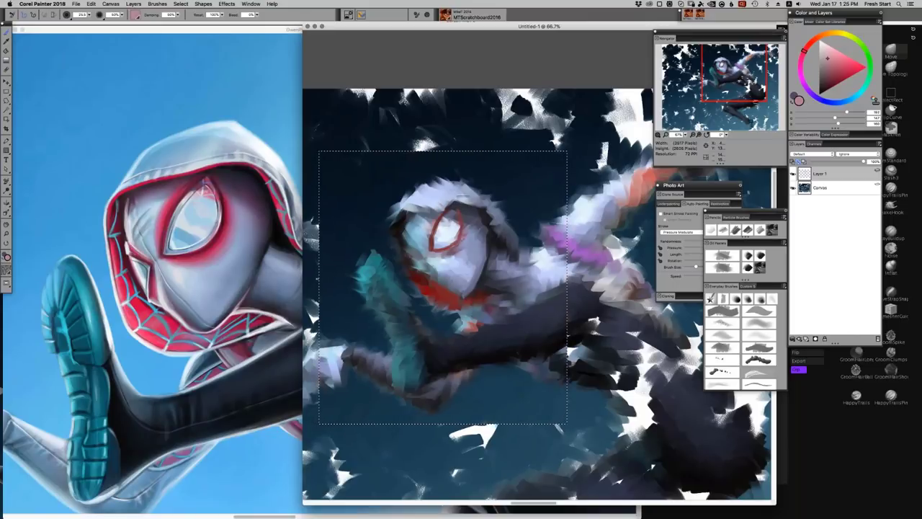
{"action": "left_click", "coordinate": [444, 242], "text": "alt"}
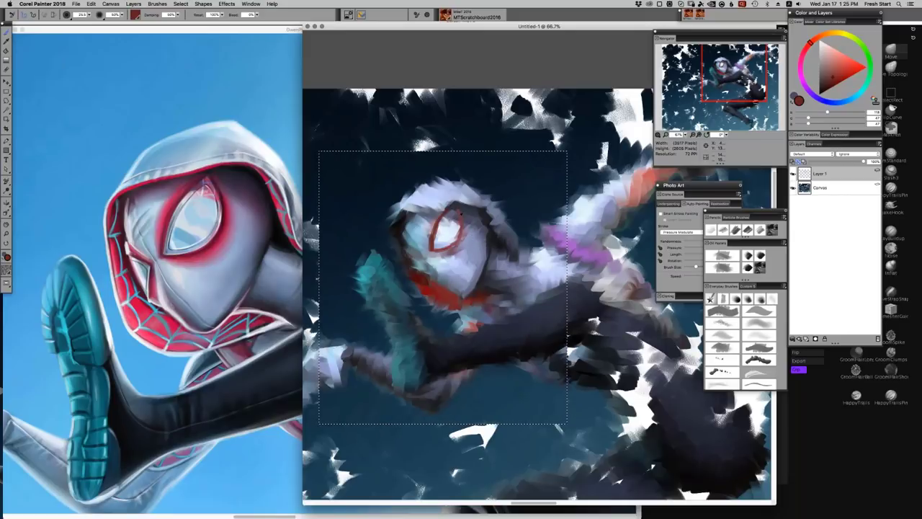
{"action": "left_click", "coordinate": [461, 214], "text": "alt"}
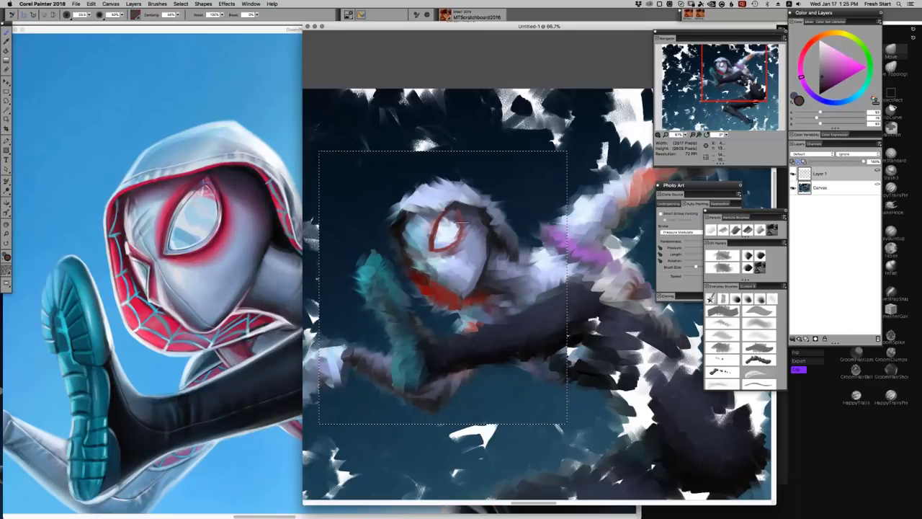
{"action": "left_click", "coordinate": [450, 223], "text": "alt"}
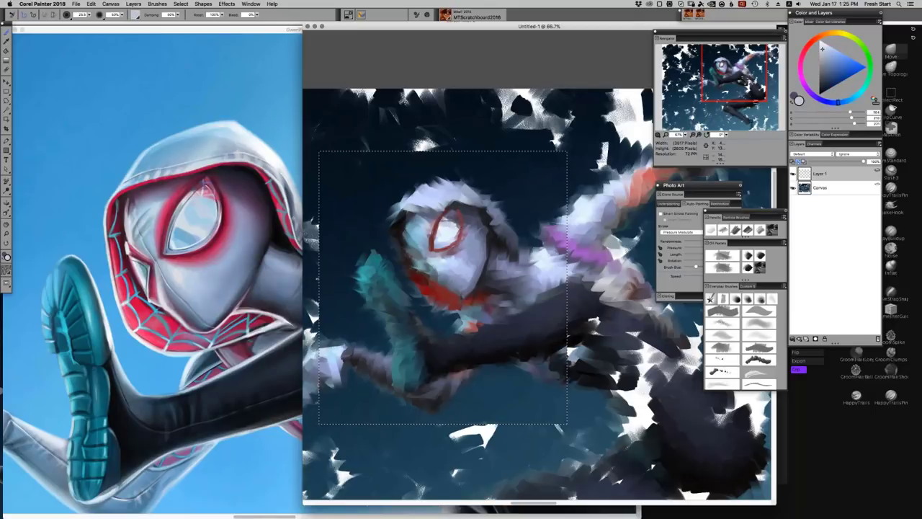
{"action": "left_click", "coordinate": [447, 224], "text": "alt"}
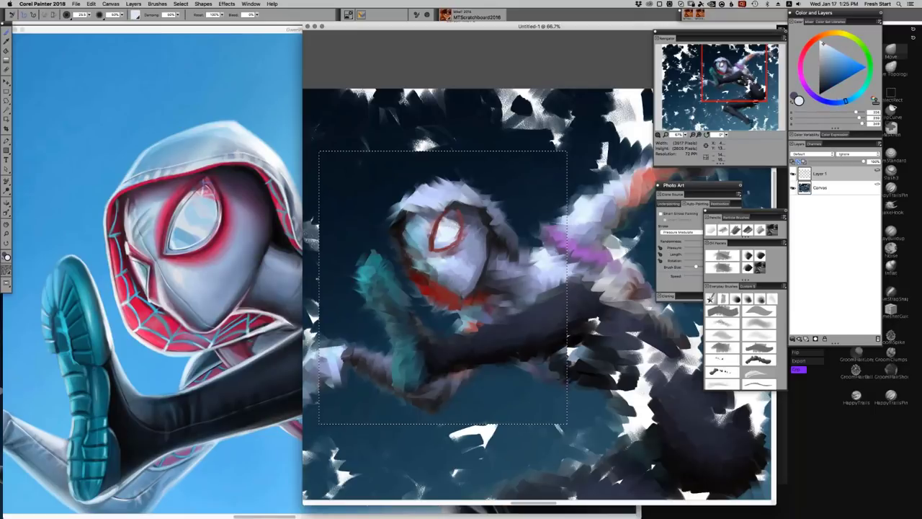
{"action": "left_click", "coordinate": [461, 228], "text": "alt"}
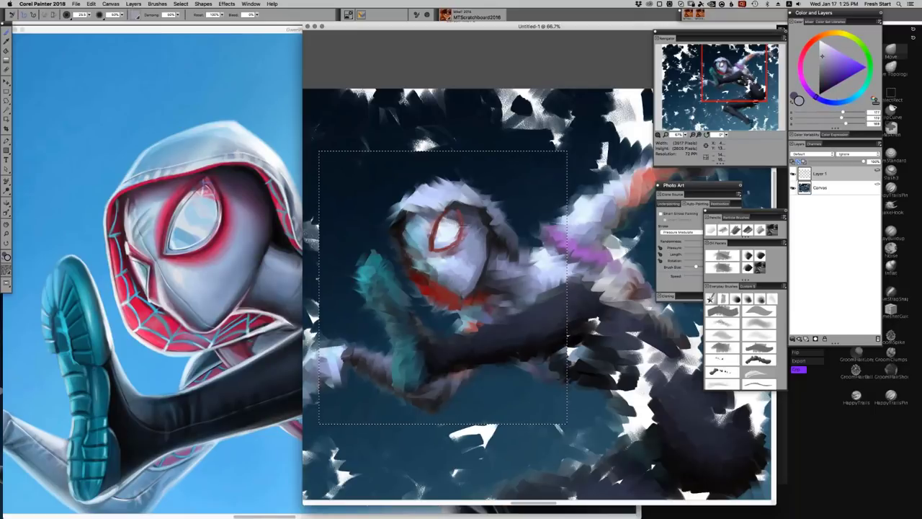
Clean up the eye's lens and its inner lower corner with strokes in sampled pale blue, lilac and near-white.
{"action": "left_click", "coordinate": [454, 235], "text": "alt"}
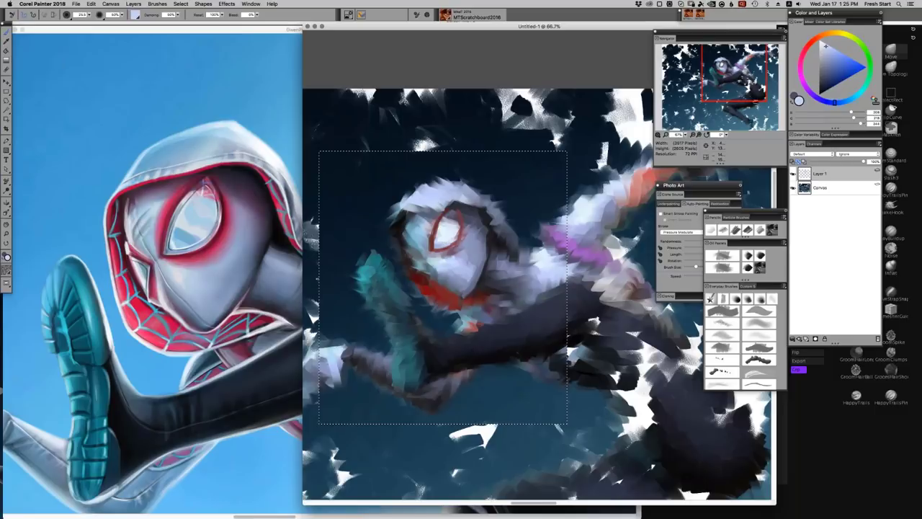
{"action": "left_click", "coordinate": [445, 215], "text": "alt"}
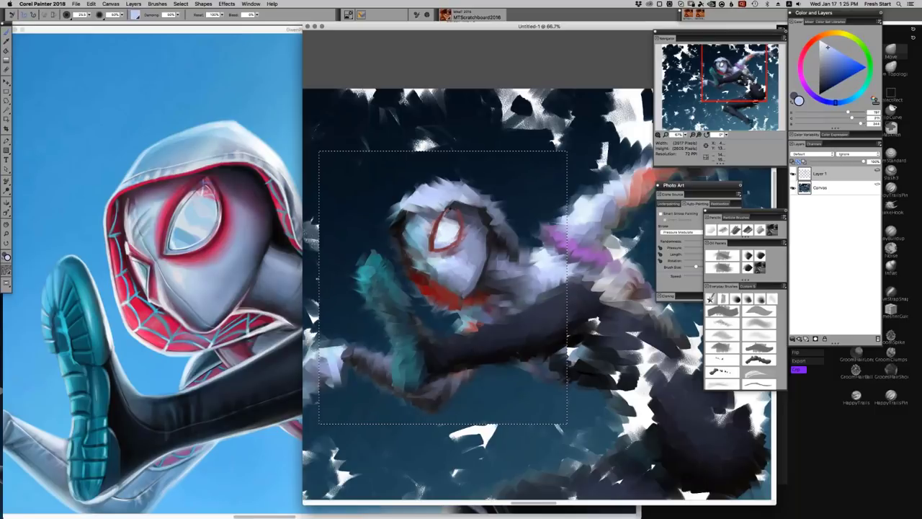
{"action": "left_click", "coordinate": [439, 225], "text": "alt"}
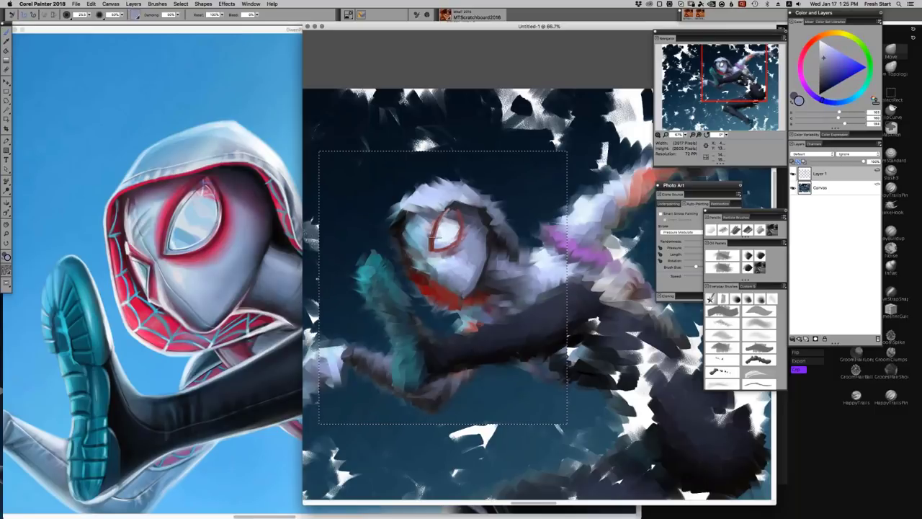
{"action": "left_click_drag", "start_coordinate": [440, 227], "coordinate": [435, 245]}
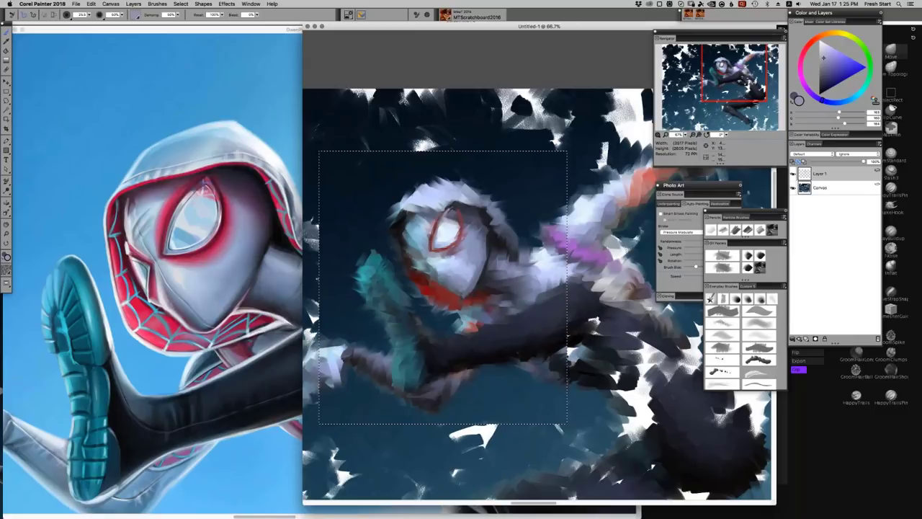
{"action": "left_click", "coordinate": [439, 225], "text": "alt"}
{"action": "left_click_drag", "start_coordinate": [440, 233], "coordinate": [433, 248]}
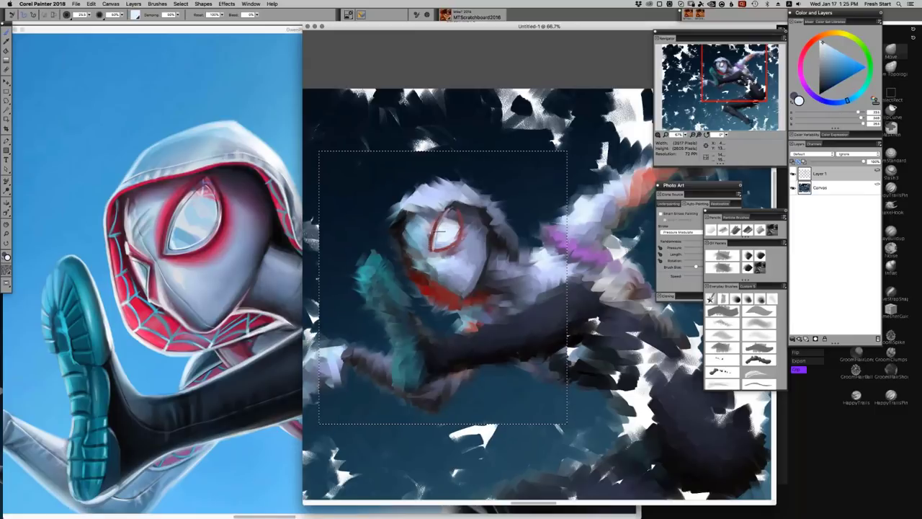
{"action": "left_click", "coordinate": [449, 219], "text": "alt"}
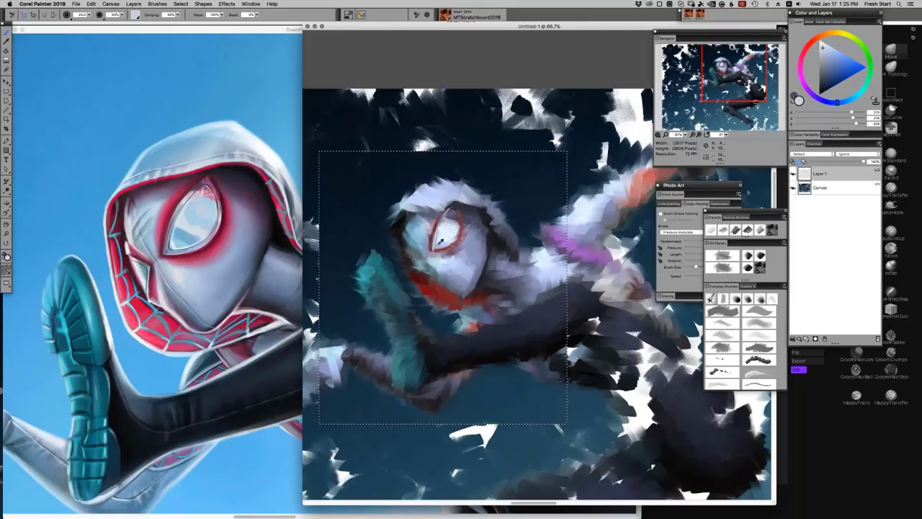
Touch up the mask and lens around the eye's outline with sampled tones, and choose a bright pink painting colour.
{"action": "left_click", "coordinate": [465, 220], "text": "alt"}
{"action": "left_click", "coordinate": [470, 243], "text": "alt"}
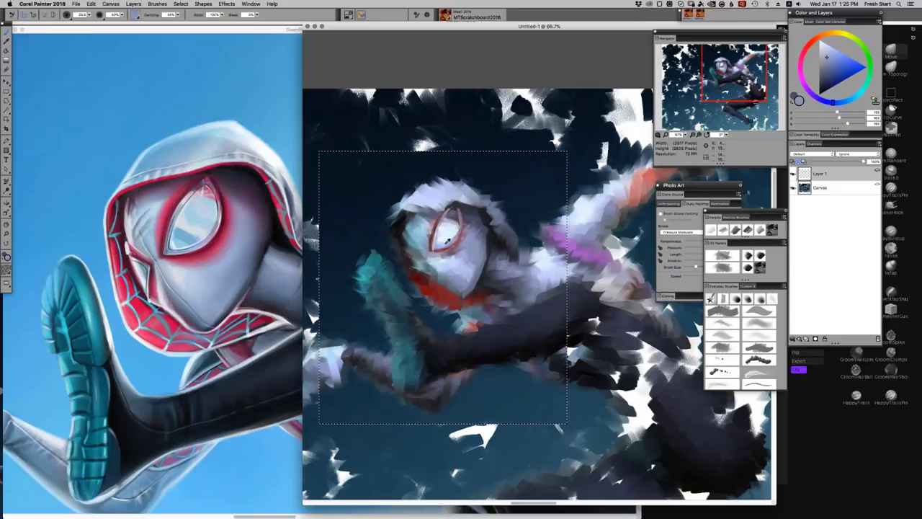
{"action": "left_click", "coordinate": [445, 243], "text": "alt"}
{"action": "left_click", "coordinate": [800, 63]}
{"action": "left_click", "coordinate": [843, 55]}
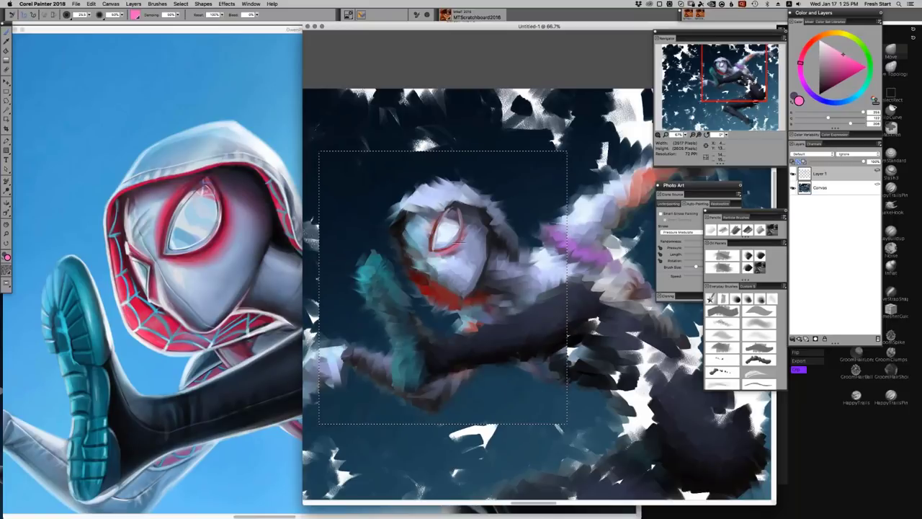
Paint the outer and lower parts of the larger eye's outline in muted pinks chosen and sampled from the existing strokes.
{"action": "left_click", "coordinate": [838, 57]}
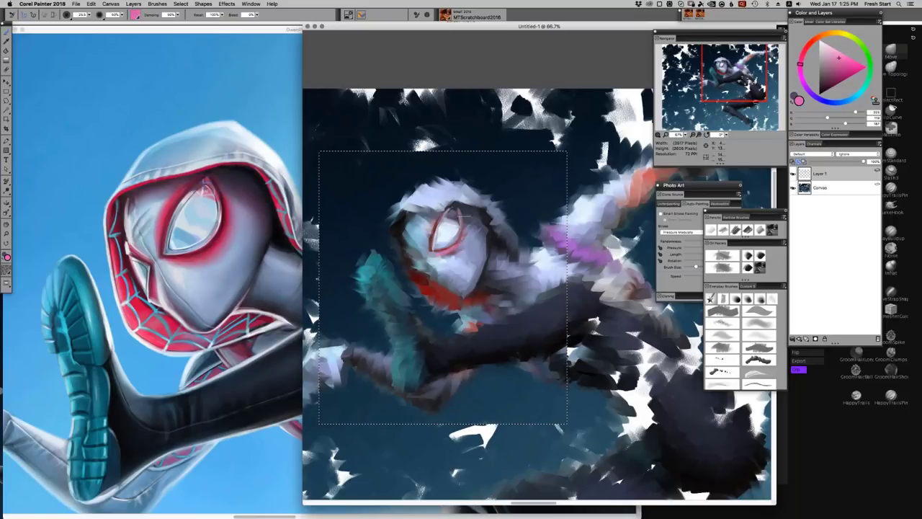
{"action": "left_click", "coordinate": [833, 62]}
{"action": "left_click", "coordinate": [830, 65]}
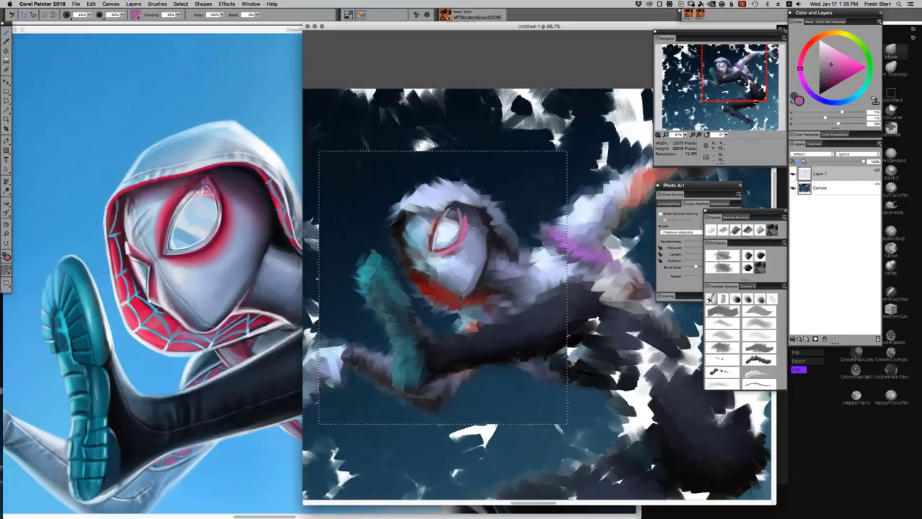
{"action": "left_click", "coordinate": [465, 234], "text": "alt"}
{"action": "left_click", "coordinate": [460, 237], "text": "alt"}
{"action": "left_click_drag", "start_coordinate": [463, 232], "coordinate": [436, 250]}
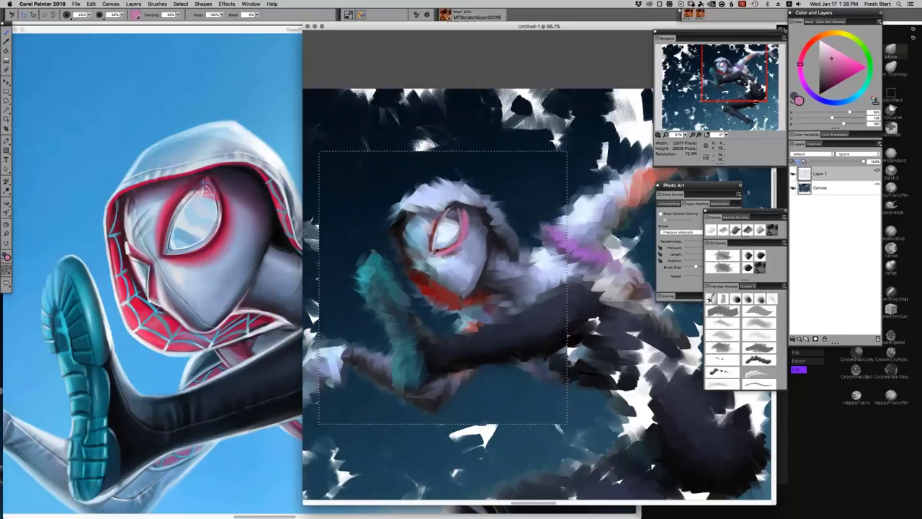
Recolour the larger eye's outline with pink and bright orange-red strokes, moving the Photo Art palette closer to the canvas.
{"action": "left_click", "coordinate": [838, 71]}
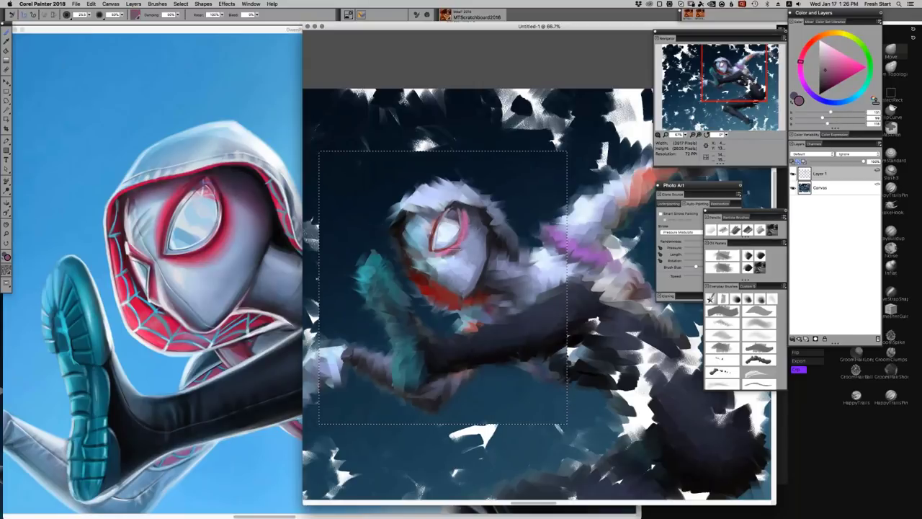
{"action": "left_click", "coordinate": [833, 58]}
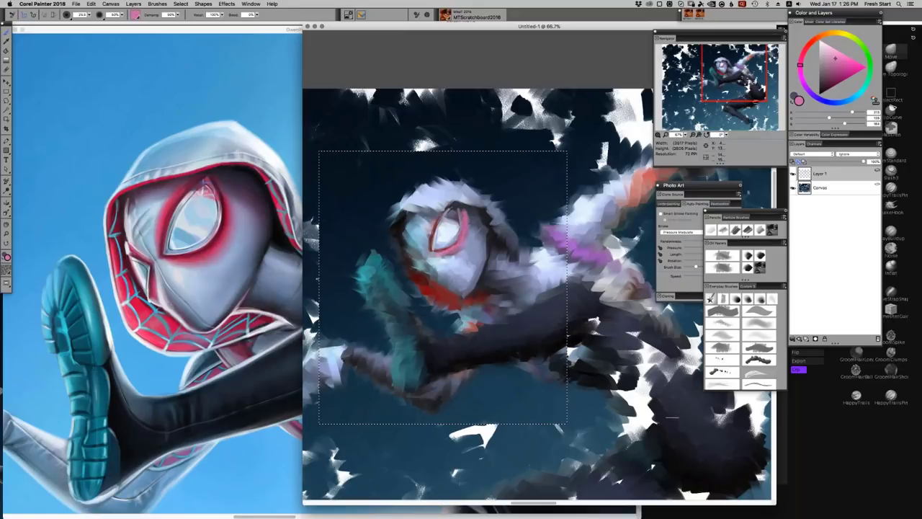
{"action": "left_click_drag", "start_coordinate": [718, 186], "coordinate": [695, 174]}
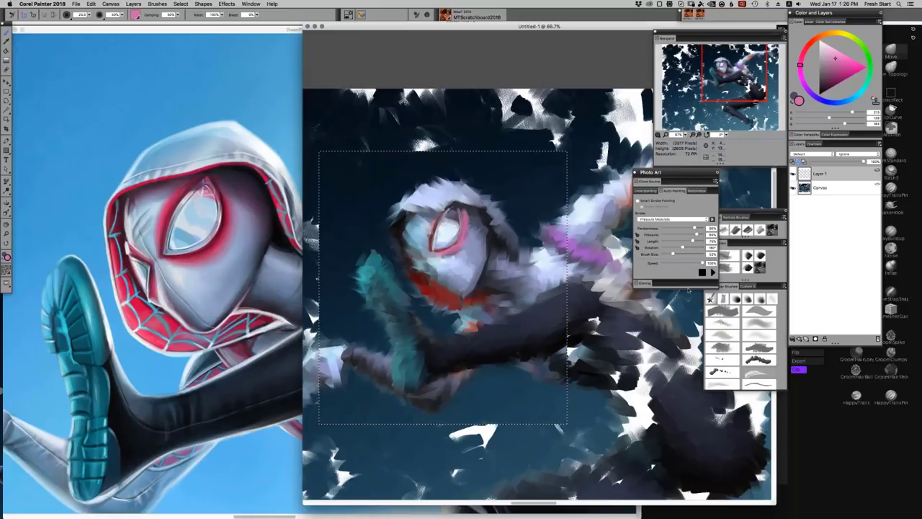
{"action": "left_click", "coordinate": [813, 43]}
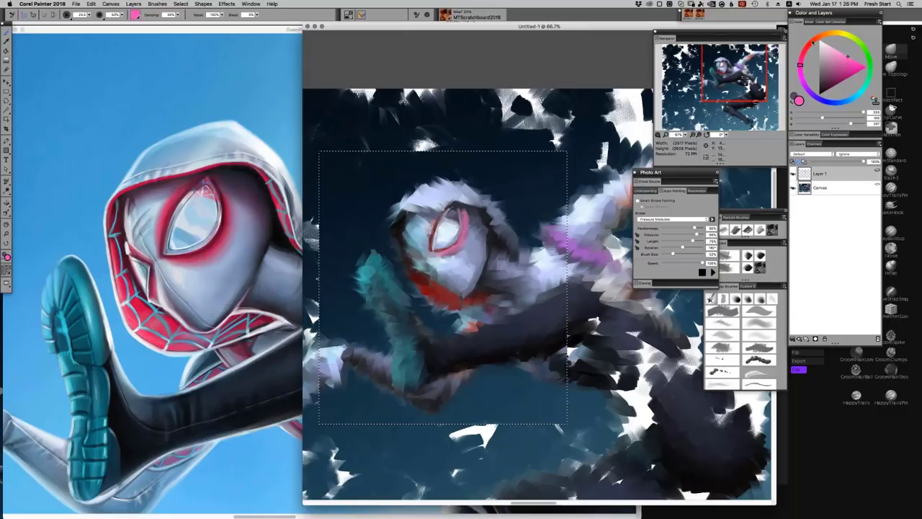
{"action": "left_click_drag", "start_coordinate": [812, 43], "coordinate": [810, 41]}
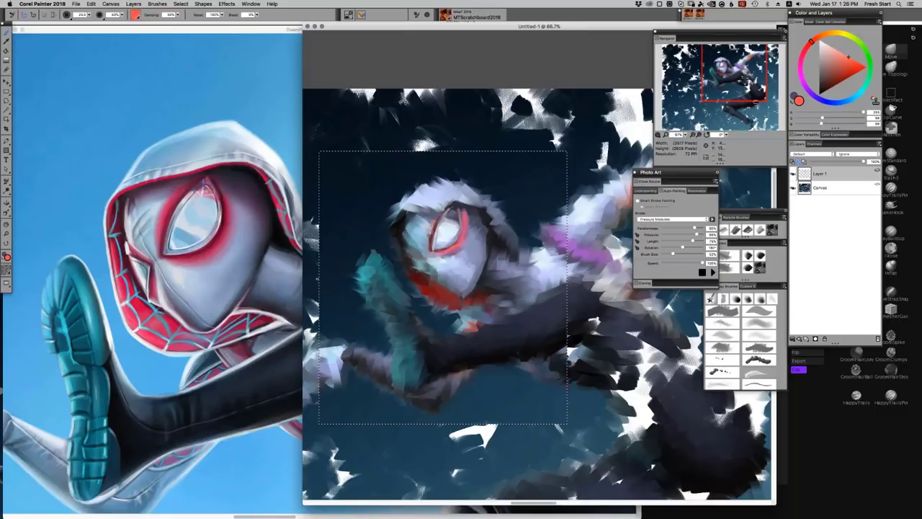
Touch up the mask beside the larger eye's outline with muted purple, sampled pink and greyish blue tones.
{"action": "left_click", "coordinate": [810, 94]}
{"action": "left_click", "coordinate": [825, 66]}
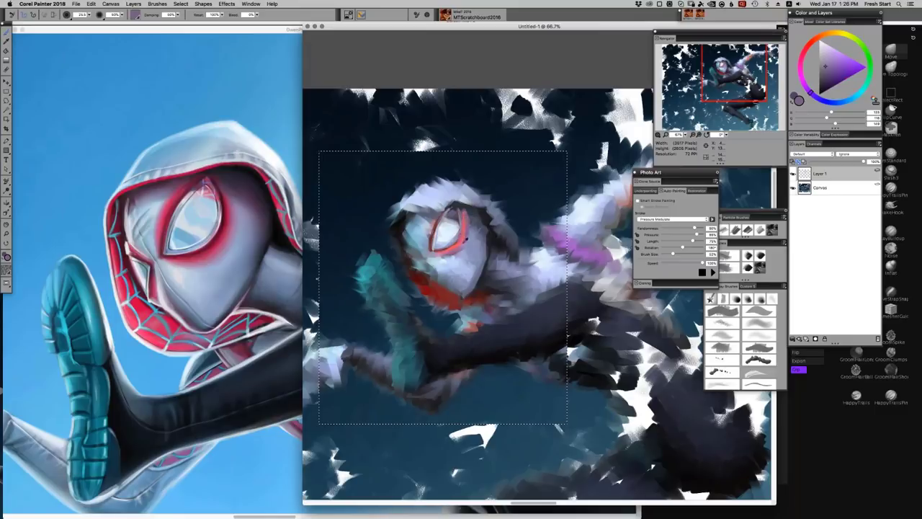
{"action": "left_click", "coordinate": [801, 76]}
{"action": "left_click", "coordinate": [464, 238], "text": "alt"}
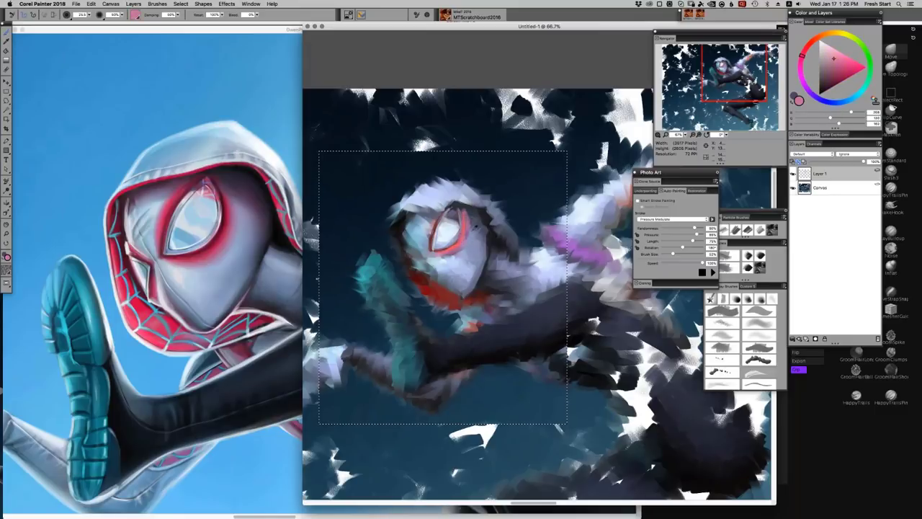
{"action": "left_click", "coordinate": [831, 101]}
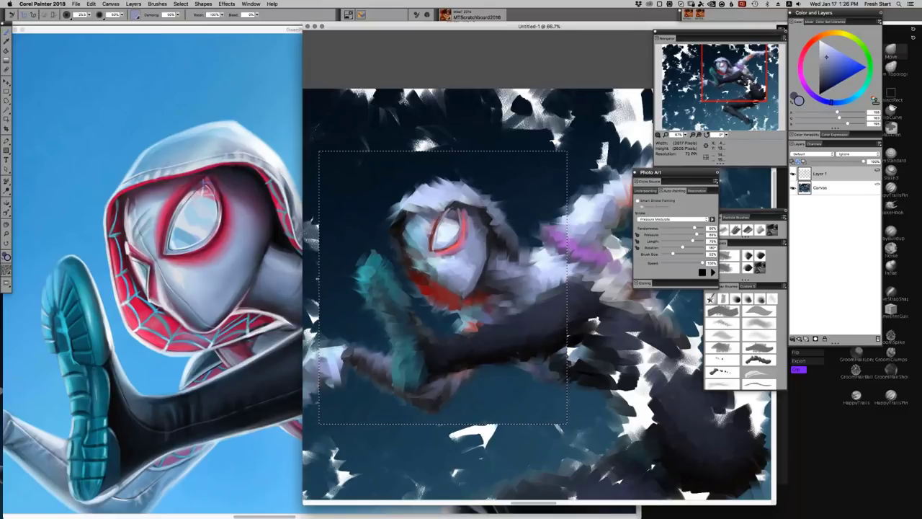
{"action": "left_click", "coordinate": [712, 273]}
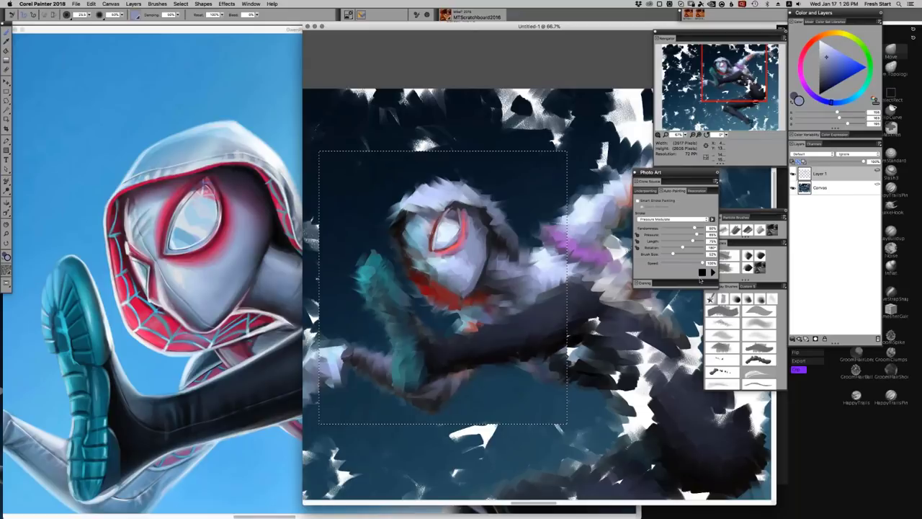
Switch to KeyShot and open the still image render settings for the SpiderGwen scene.
{"action": "mouse_move", "coordinate": [386, 504]}
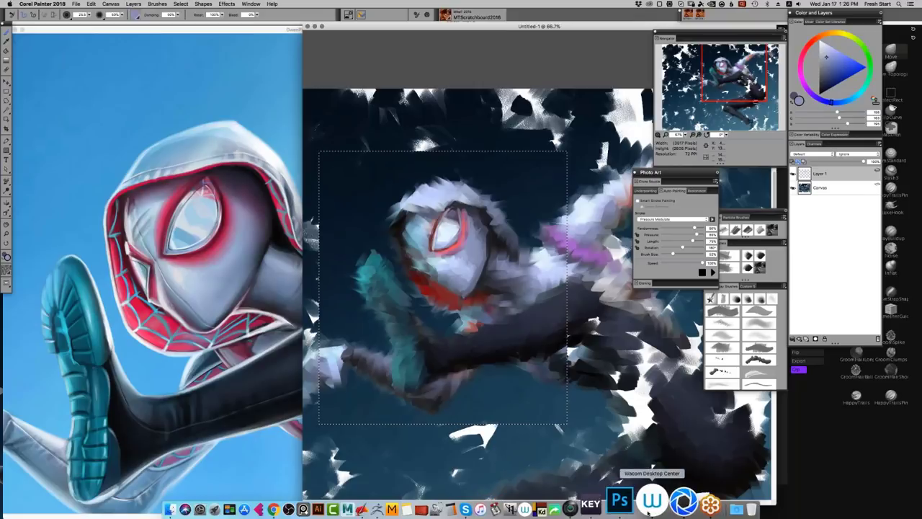
{"action": "left_click", "coordinate": [667, 499]}
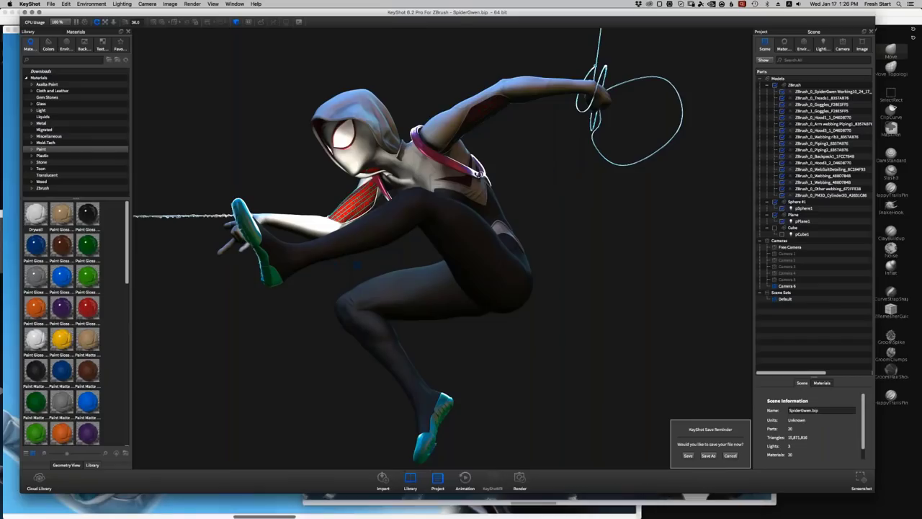
{"action": "left_click", "coordinate": [193, 4]}
{"action": "left_click", "coordinate": [196, 59]}
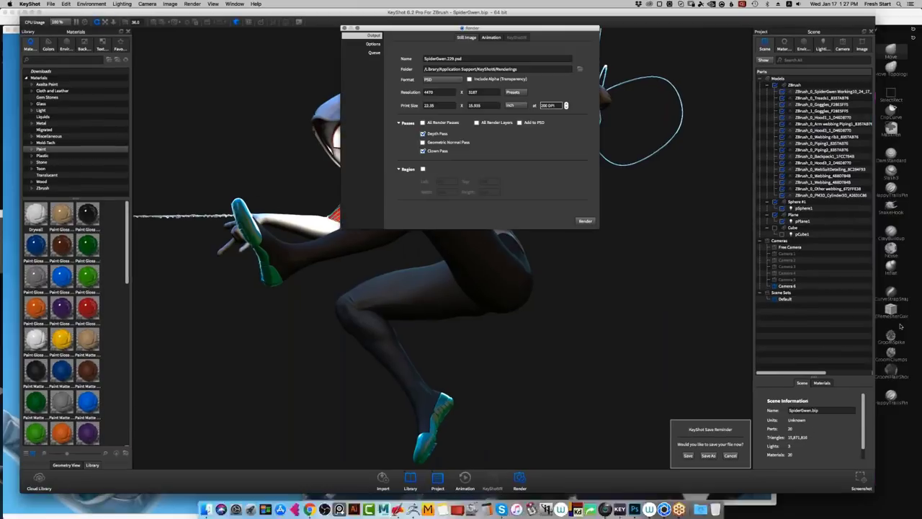
Hide KeyShot, Corel Painter, ZBrush and Photoshop to view the finished character artwork on the desktop.
{"action": "left_click", "coordinate": [34, 8]}
{"action": "left_click", "coordinate": [52, 74]}
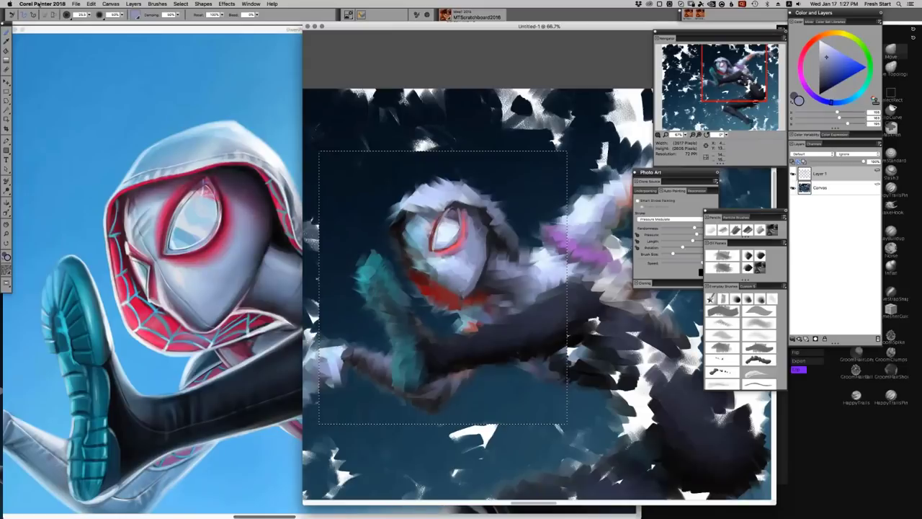
{"action": "left_click", "coordinate": [44, 4]}
{"action": "left_click", "coordinate": [42, 55]}
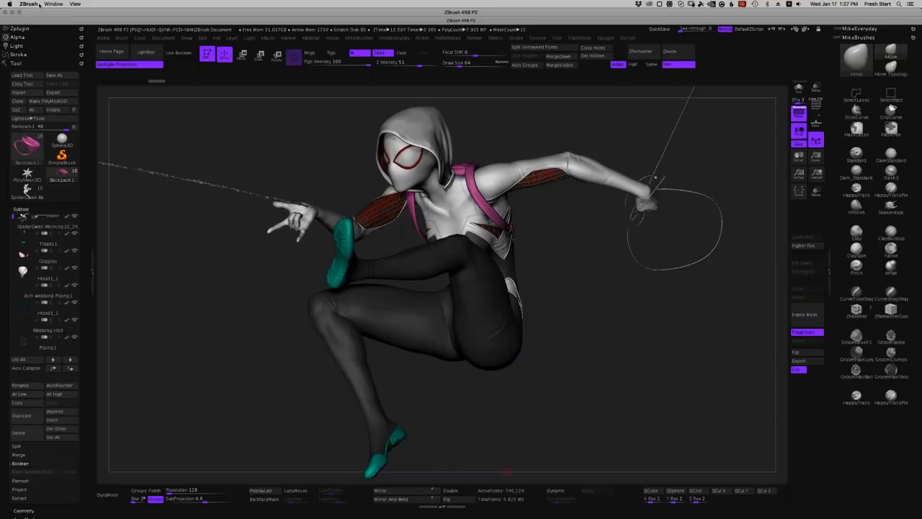
{"action": "left_click", "coordinate": [29, 3]}
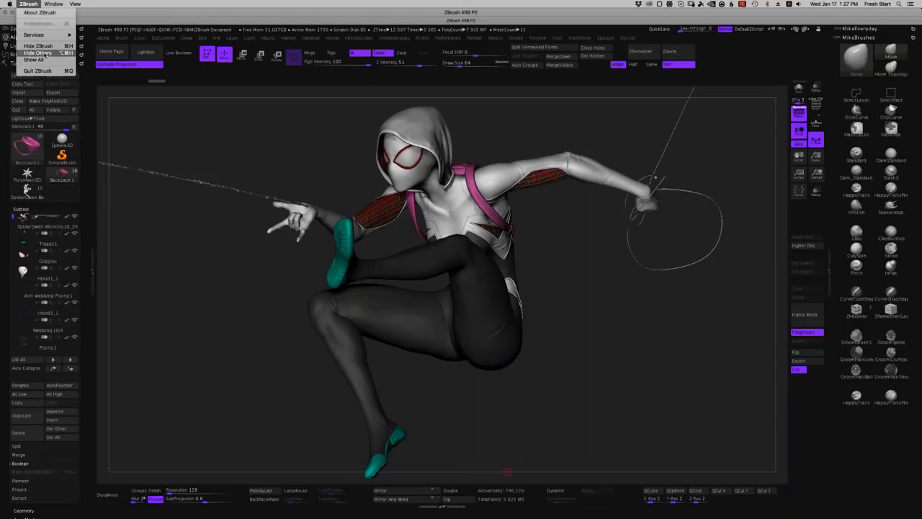
{"action": "left_click", "coordinate": [43, 47]}
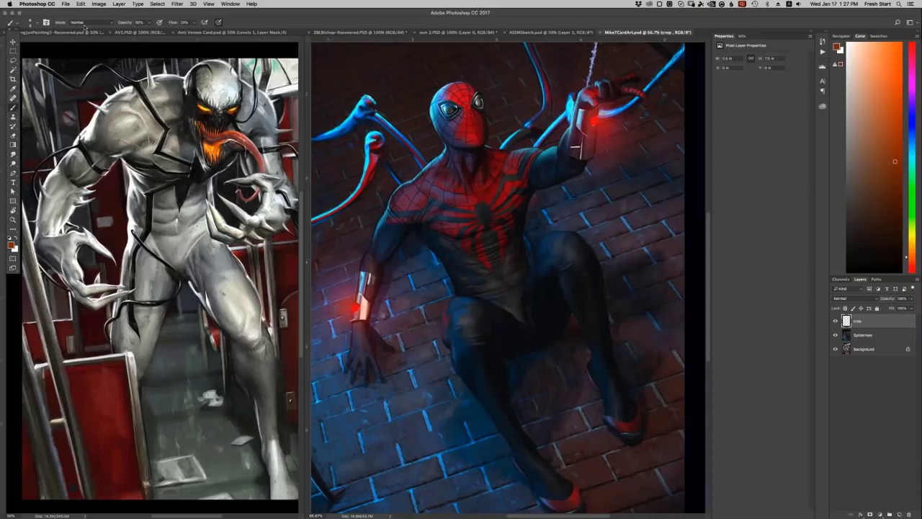
{"action": "left_click", "coordinate": [36, 4]}
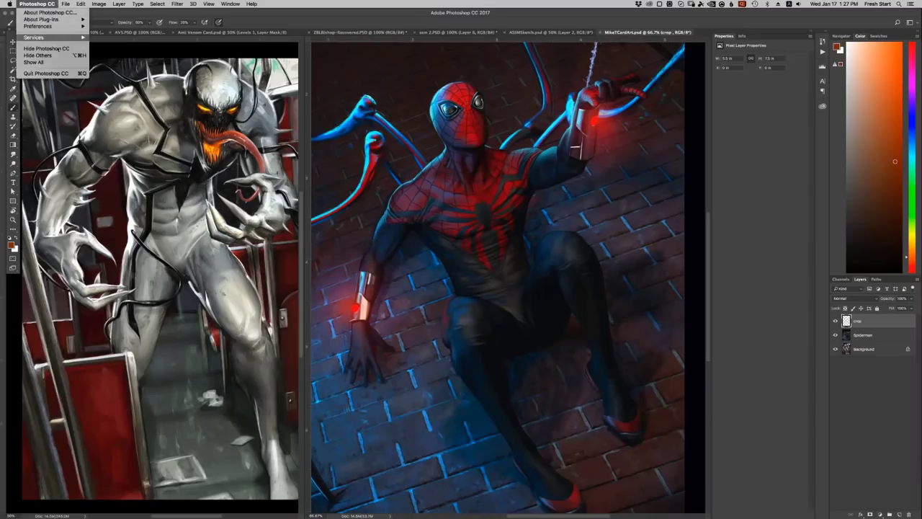
{"action": "left_click", "coordinate": [57, 50]}
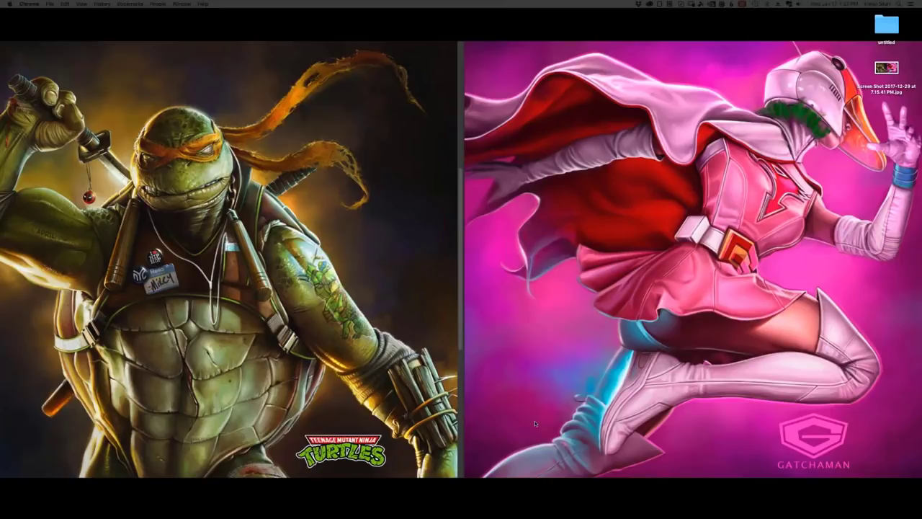
Switch back to Corel Painter and paint the smaller eye's red outline and the dark inner edge of the hood.
{"action": "mouse_move", "coordinate": [504, 516]}
{"action": "mouse_move", "coordinate": [403, 506]}
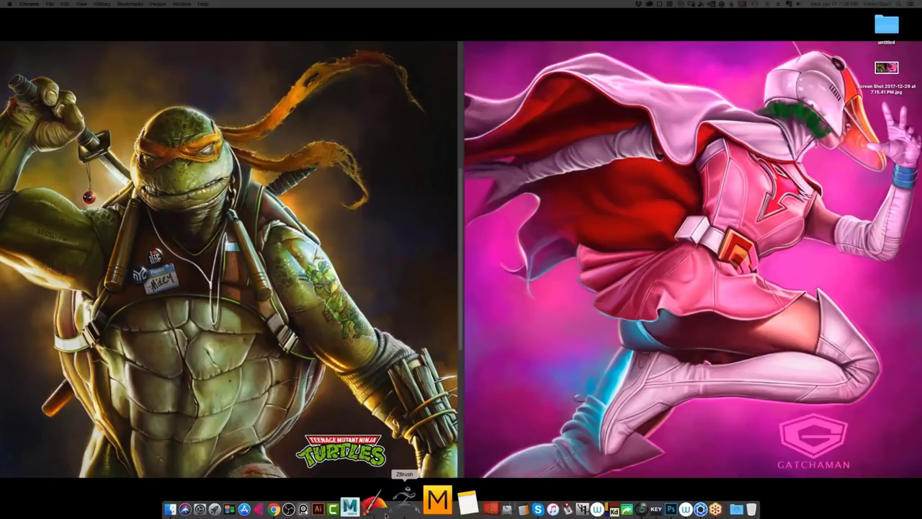
{"action": "left_click", "coordinate": [400, 507]}
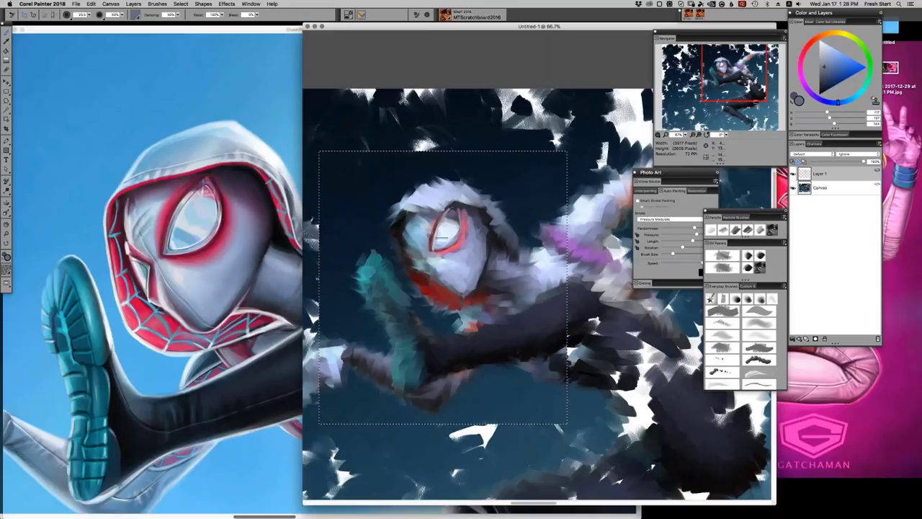
{"action": "left_click", "coordinate": [458, 242], "text": "alt"}
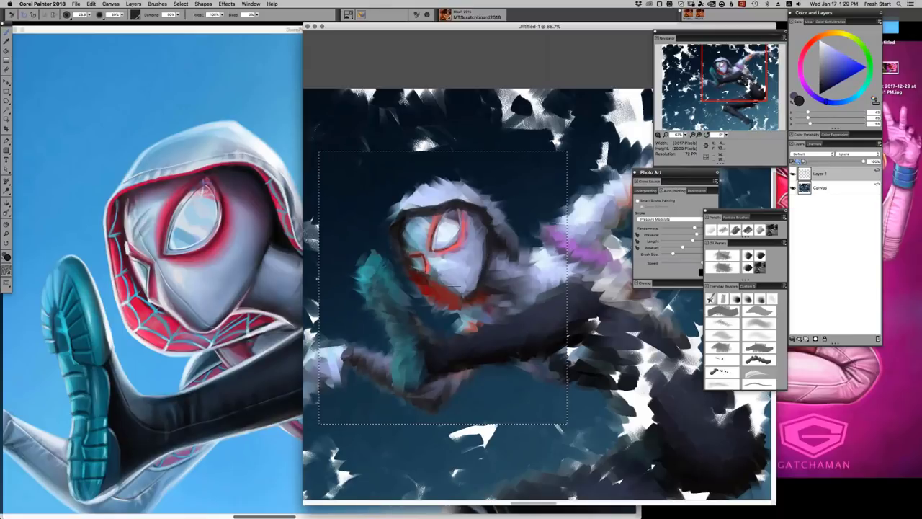
Sample crimson from the hood lining in the reference painting and fill the lower hood lining below the mask with it.
{"action": "left_click", "coordinate": [173, 325]}
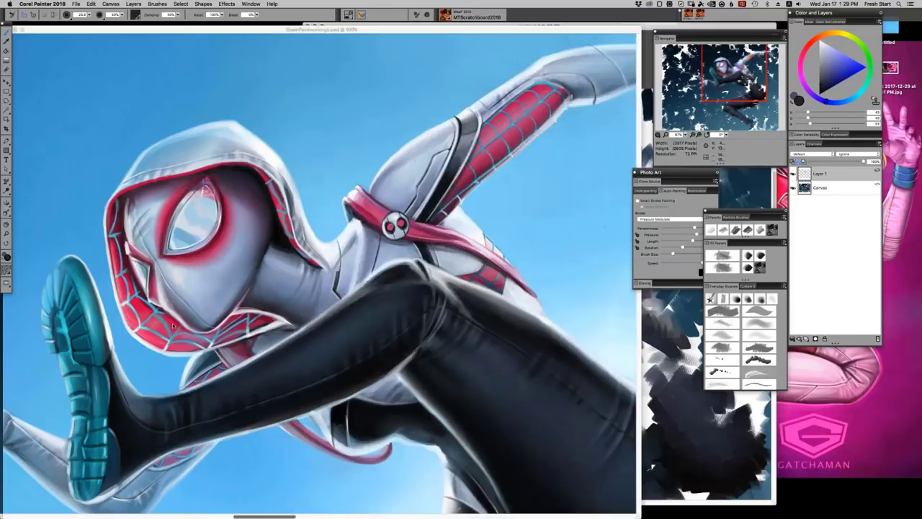
{"action": "left_click", "coordinate": [232, 312], "text": "alt"}
{"action": "left_click", "coordinate": [690, 340]}
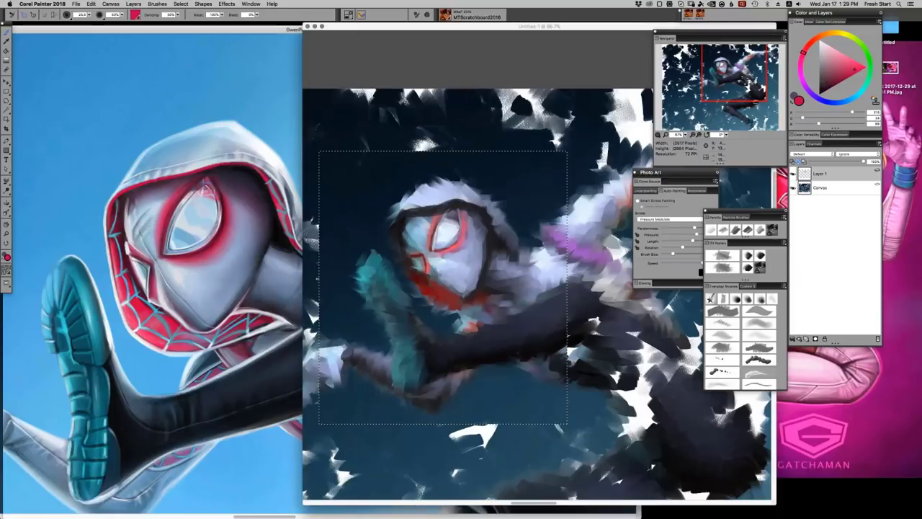
{"action": "mouse_move", "coordinate": [441, 296]}
{"action": "left_mouse_down"}
{"action": "mouse_move", "coordinate": [433, 290]}
{"action": "mouse_move", "coordinate": [456, 306]}
{"action": "left_mouse_up"}
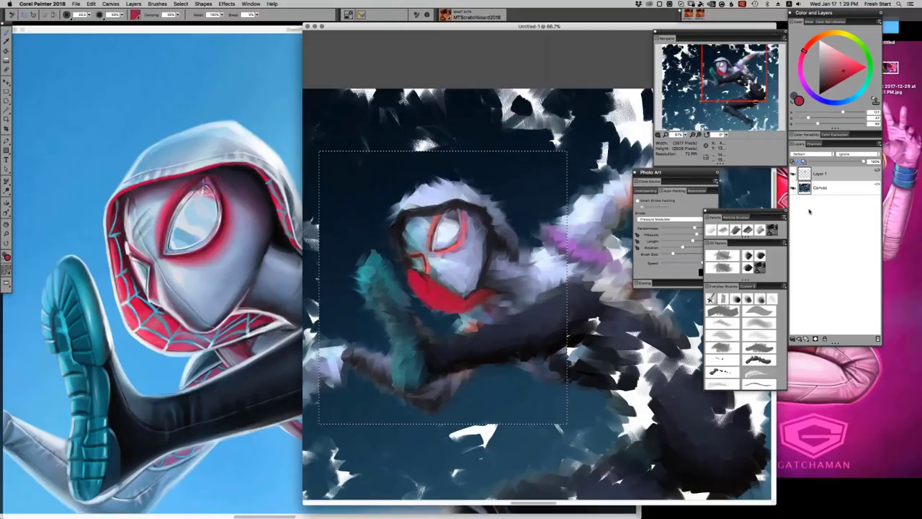
Move the brush palettes beside the head and extend the hood lining up the mask's far side in sampled reds.
{"action": "mouse_move", "coordinate": [745, 213]}
{"action": "left_mouse_down"}
{"action": "mouse_move", "coordinate": [669, 210]}
{"action": "mouse_move", "coordinate": [610, 113]}
{"action": "left_mouse_up"}
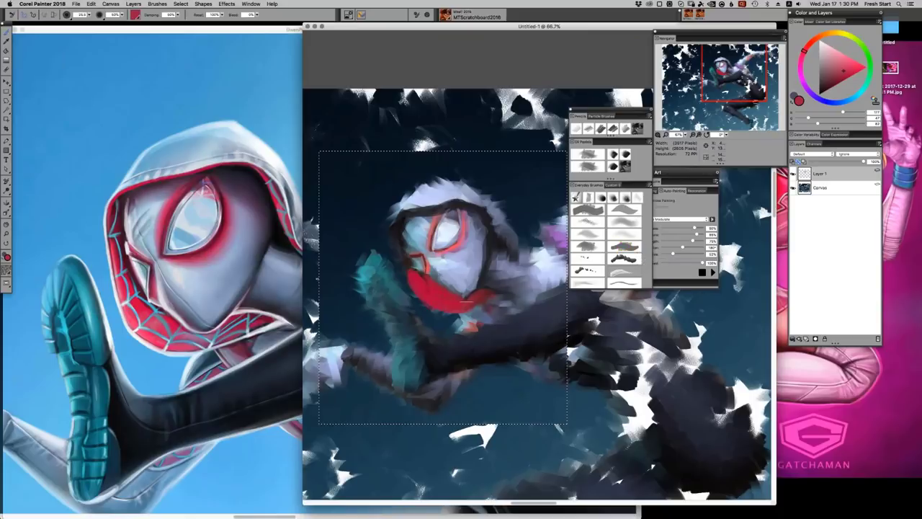
{"action": "left_click", "coordinate": [409, 271], "text": "alt"}
{"action": "left_click_drag", "start_coordinate": [400, 235], "coordinate": [414, 284]}
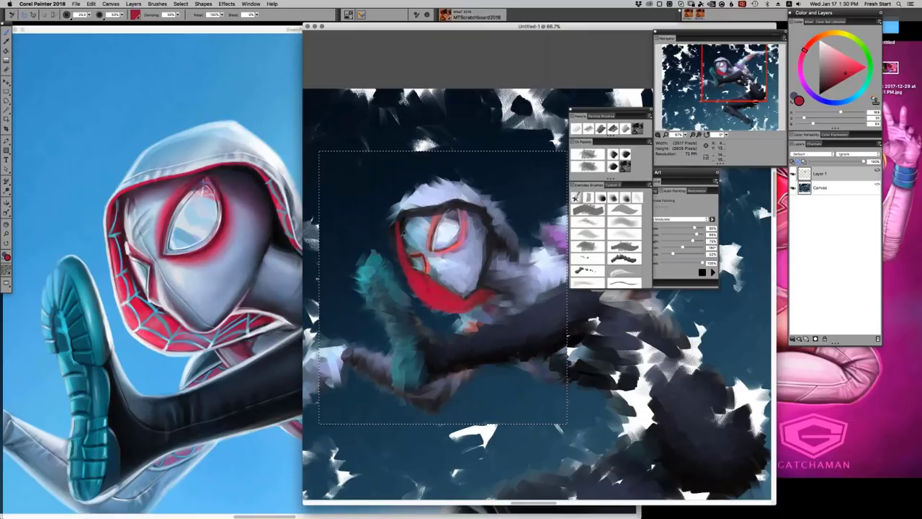
{"action": "left_click", "coordinate": [399, 245], "text": "alt"}
{"action": "mouse_move", "coordinate": [404, 238]}
{"action": "left_mouse_down"}
{"action": "mouse_move", "coordinate": [392, 238]}
{"action": "mouse_move", "coordinate": [397, 258]}
{"action": "left_mouse_up"}
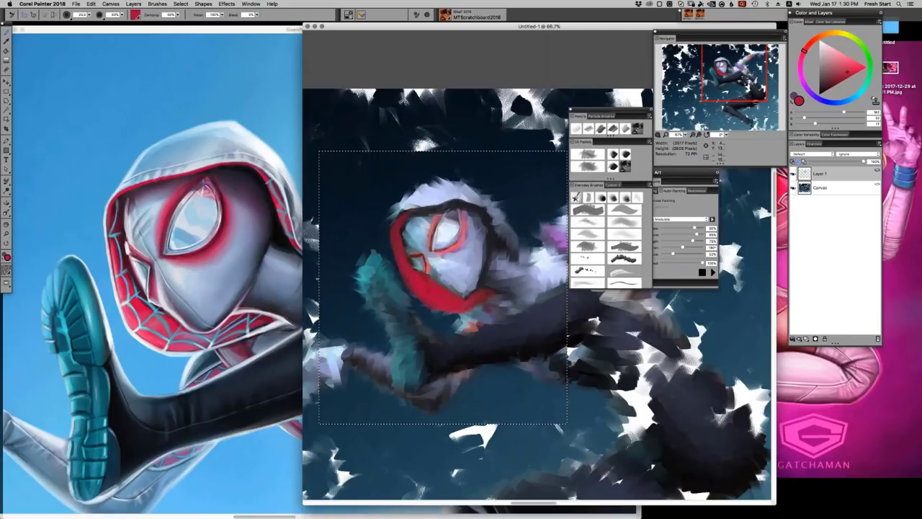
Paint the mask area around the smaller eye in sampled pale blues, then try a sampled dark stroke and undo it.
{"action": "left_click", "coordinate": [409, 230], "text": "alt"}
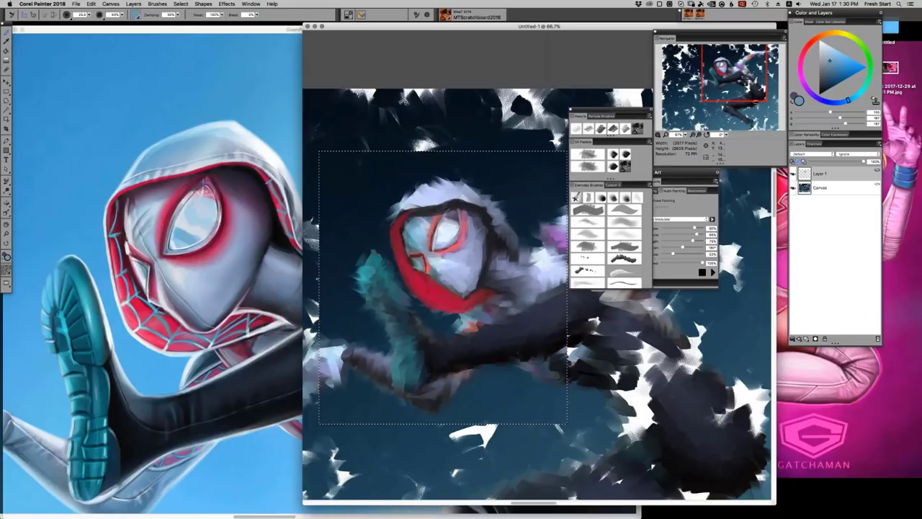
{"action": "left_click", "coordinate": [417, 246], "text": "alt"}
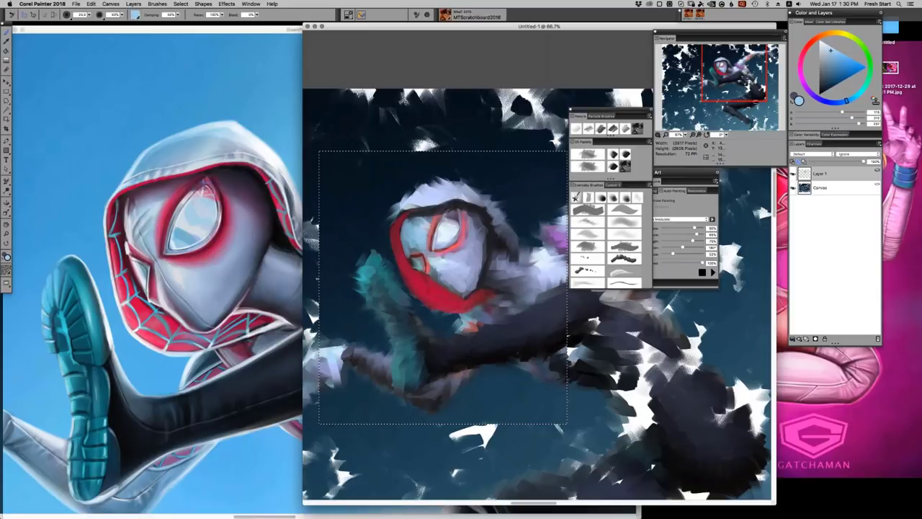
{"action": "left_click", "coordinate": [418, 245], "text": "alt"}
{"action": "left_click", "coordinate": [417, 215], "text": "alt"}
{"action": "left_click_drag", "start_coordinate": [414, 234], "coordinate": [414, 249]}
{"action": "key", "text": "super+z"}
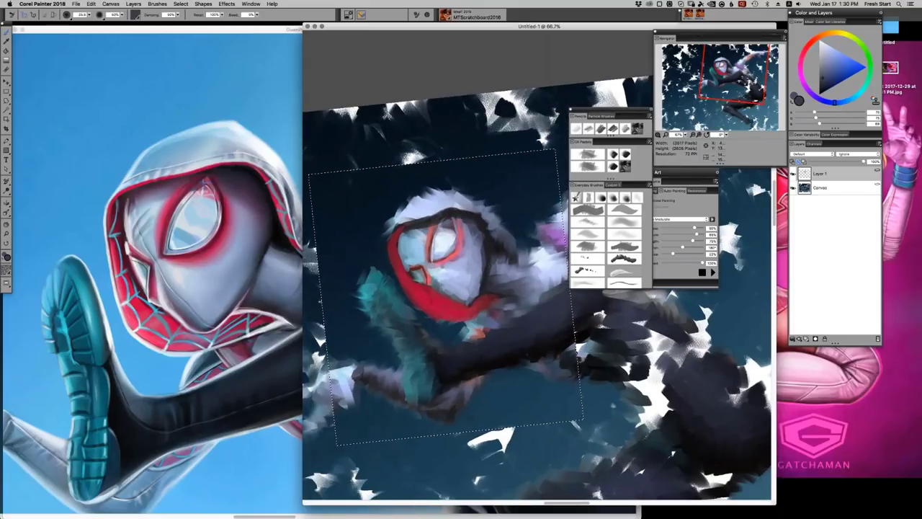
Rotate the canvas and refine the smaller eye with sampled reds for its outline, near-white for the lens and pale blue-grey around it.
{"action": "left_click_drag", "start_coordinate": [415, 249], "coordinate": [441, 189]}
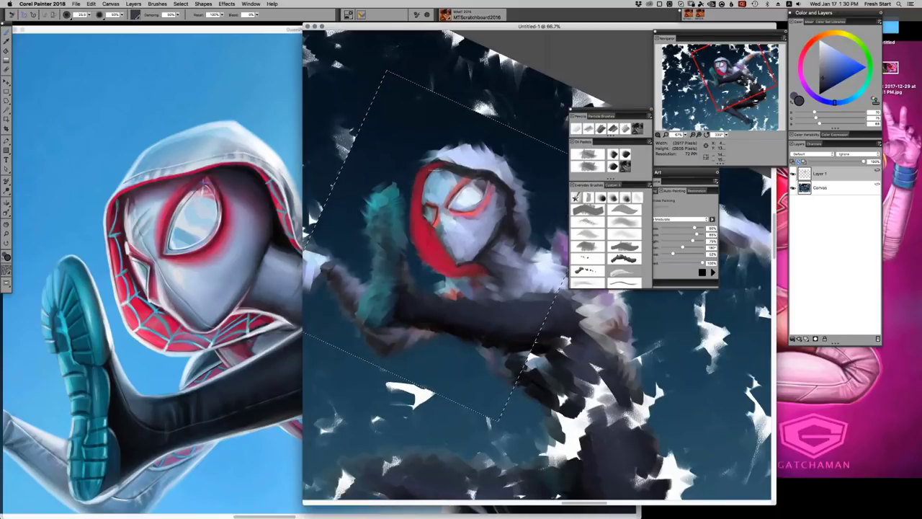
{"action": "left_click", "coordinate": [425, 183], "text": "alt"}
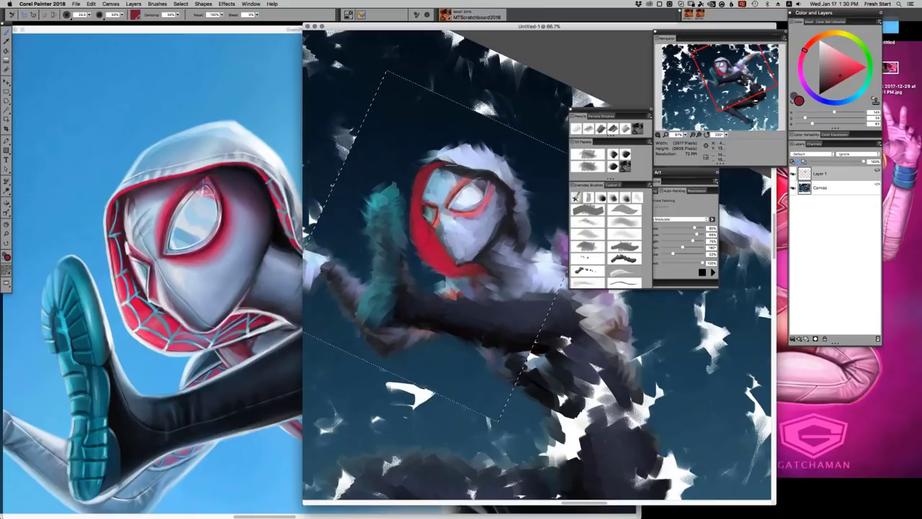
{"action": "left_click", "coordinate": [429, 213], "text": "alt"}
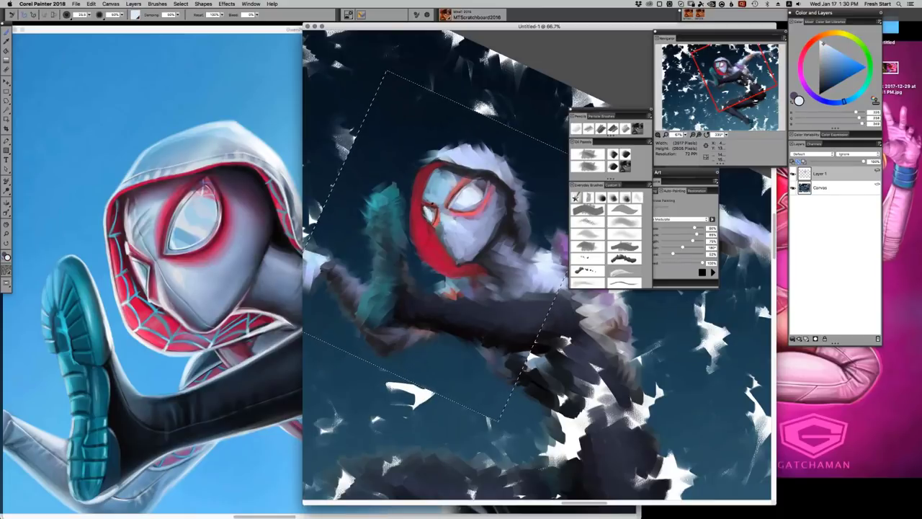
{"action": "left_click", "coordinate": [432, 212], "text": "alt"}
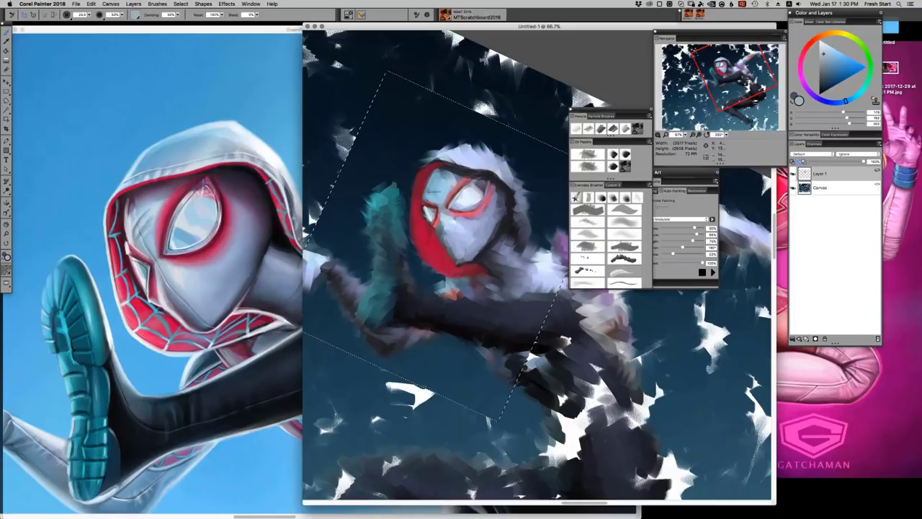
{"action": "left_click", "coordinate": [428, 220], "text": "alt"}
{"action": "left_click", "coordinate": [424, 208], "text": "alt"}
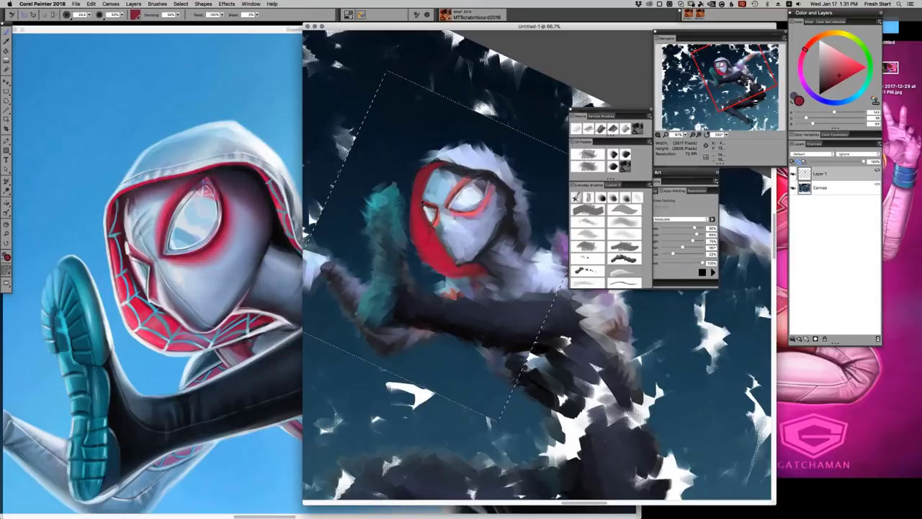
{"action": "left_click", "coordinate": [423, 206], "text": "alt"}
Sample pale blue from the larger eye and paint a thin light rim along the hood's edges around the red lining and over the mask.
{"action": "left_click", "coordinate": [465, 196], "text": "alt"}
{"action": "mouse_move", "coordinate": [412, 200]}
{"action": "left_mouse_down"}
{"action": "mouse_move", "coordinate": [425, 168]}
{"action": "mouse_move", "coordinate": [440, 159]}
{"action": "left_mouse_up"}
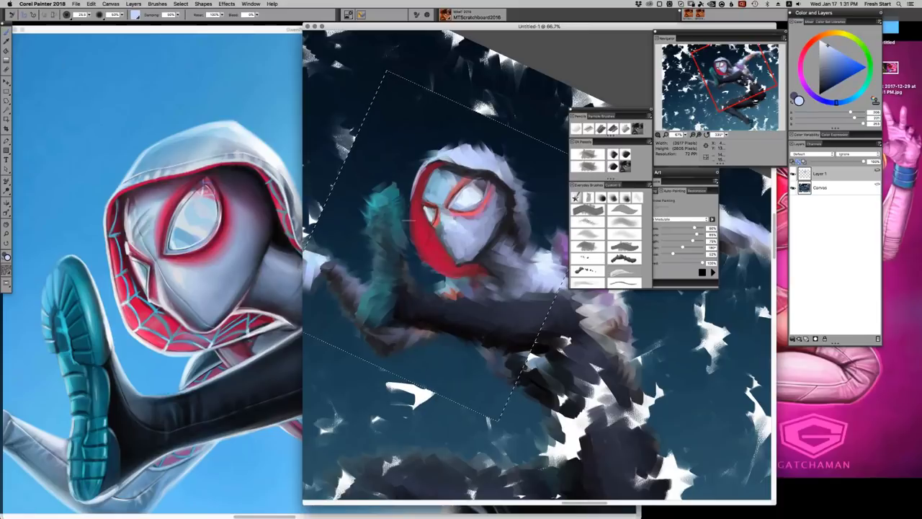
{"action": "mouse_move", "coordinate": [412, 191]}
{"action": "left_mouse_down"}
{"action": "mouse_move", "coordinate": [417, 252]}
{"action": "mouse_move", "coordinate": [443, 276]}
{"action": "left_mouse_up"}
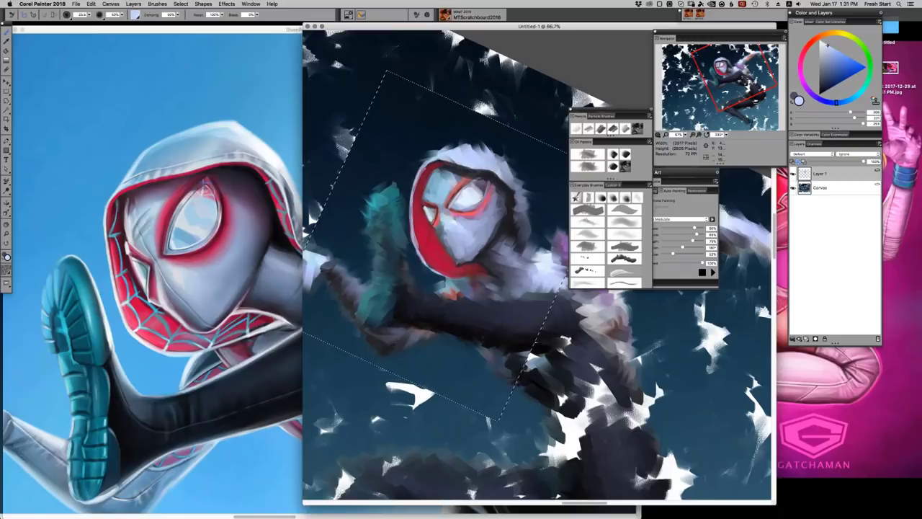
{"action": "left_click_drag", "start_coordinate": [448, 278], "coordinate": [487, 269]}
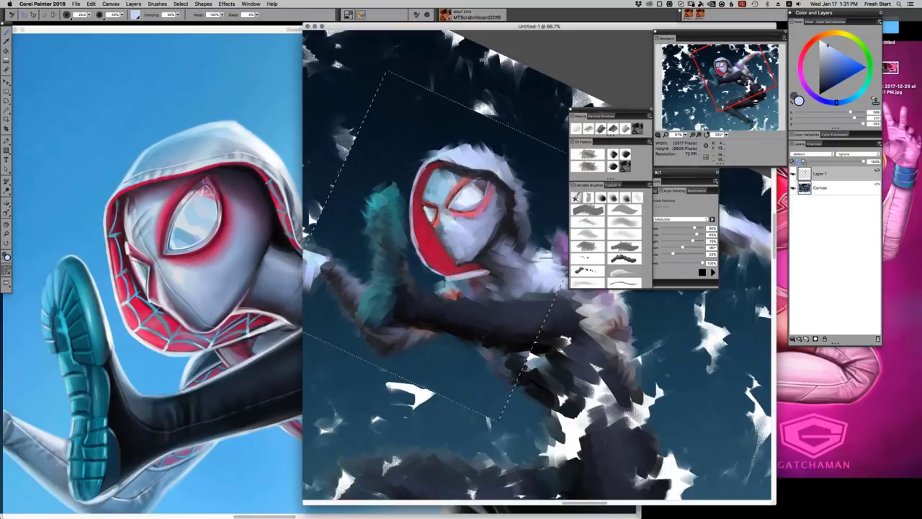
{"action": "mouse_move", "coordinate": [513, 180]}
{"action": "left_mouse_down"}
{"action": "mouse_move", "coordinate": [513, 231]}
{"action": "mouse_move", "coordinate": [513, 184]}
{"action": "left_mouse_up"}
{"action": "mouse_move", "coordinate": [461, 167]}
{"action": "left_mouse_down"}
{"action": "mouse_move", "coordinate": [505, 179]}
{"action": "mouse_move", "coordinate": [442, 160]}
{"action": "mouse_move", "coordinate": [455, 162]}
{"action": "left_mouse_up"}
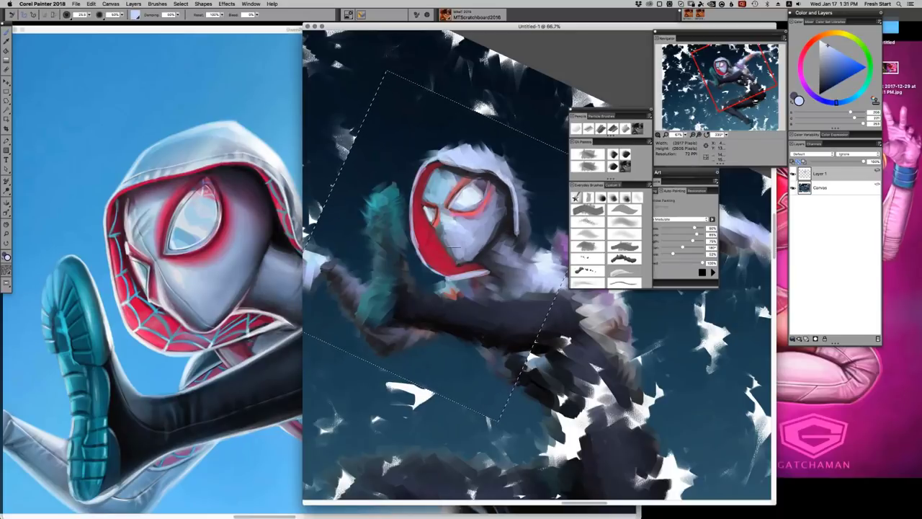
Paint the hood lining's dark upper and far edge in sampled red, and reinforce the outer hood beside it in sampled pale blue.
{"action": "left_click", "coordinate": [445, 247], "text": "alt"}
{"action": "mouse_move", "coordinate": [491, 175]}
{"action": "left_mouse_down"}
{"action": "mouse_move", "coordinate": [503, 178]}
{"action": "mouse_move", "coordinate": [514, 220]}
{"action": "mouse_move", "coordinate": [500, 183]}
{"action": "left_mouse_up"}
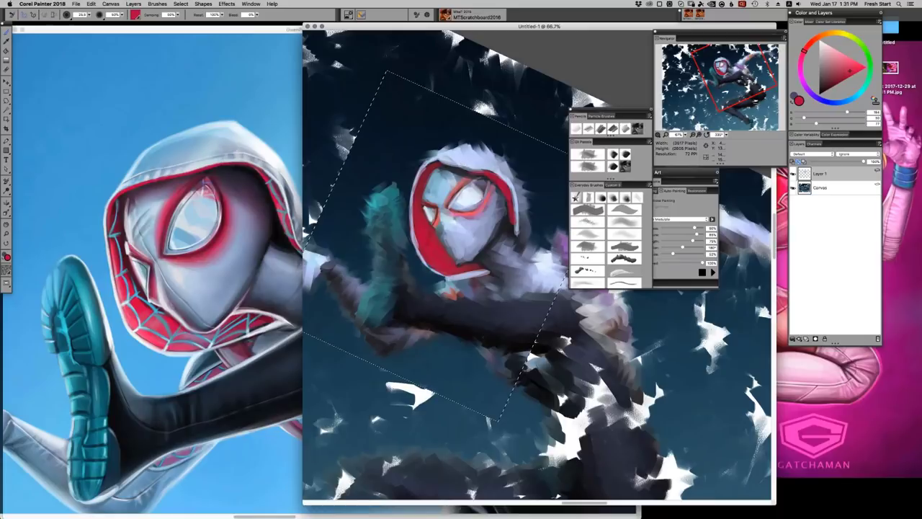
{"action": "left_click", "coordinate": [493, 160], "text": "alt"}
{"action": "mouse_move", "coordinate": [508, 189]}
{"action": "left_mouse_down"}
{"action": "mouse_move", "coordinate": [497, 150]}
{"action": "mouse_move", "coordinate": [520, 190]}
{"action": "mouse_move", "coordinate": [520, 229]}
{"action": "mouse_move", "coordinate": [528, 216]}
{"action": "left_mouse_up"}
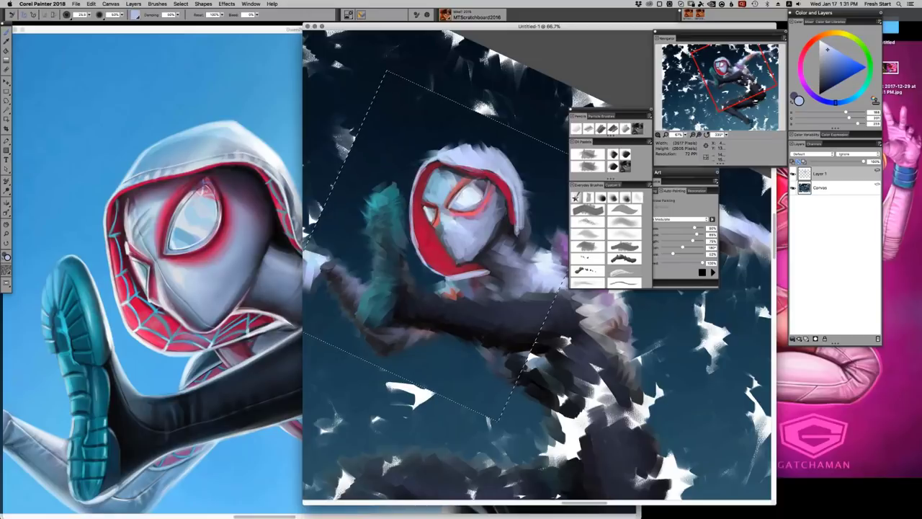
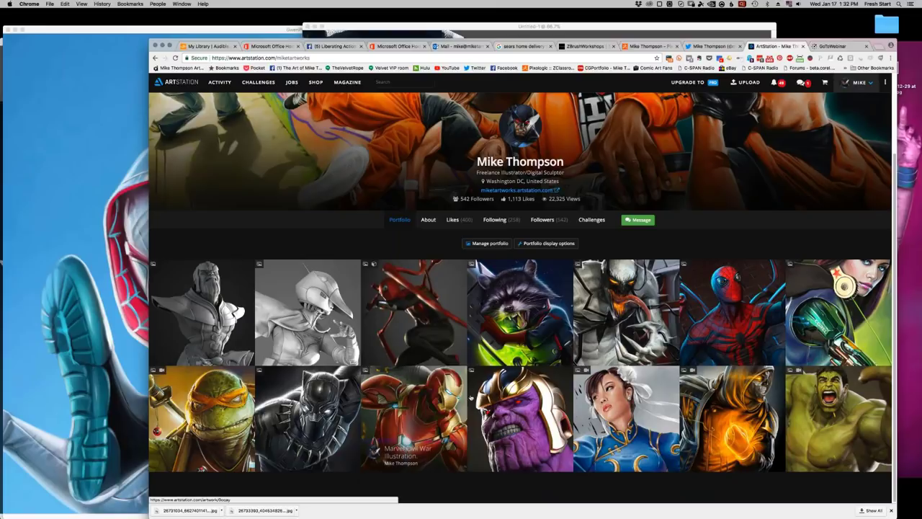
Open the Marvel Civil War Illustration project in the ArtStation portfolio, examine its final art, details, client sketch and grayscale stages, and return to the portfolio.
{"action": "left_click", "coordinate": [435, 399]}
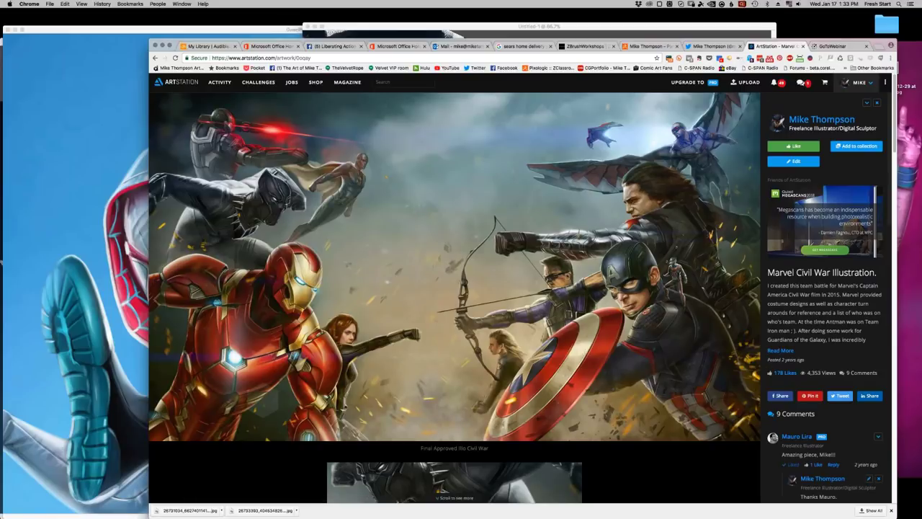
{"action": "scroll", "coordinate": [651, 354], "scroll_direction": "down", "scroll_amount": 15}
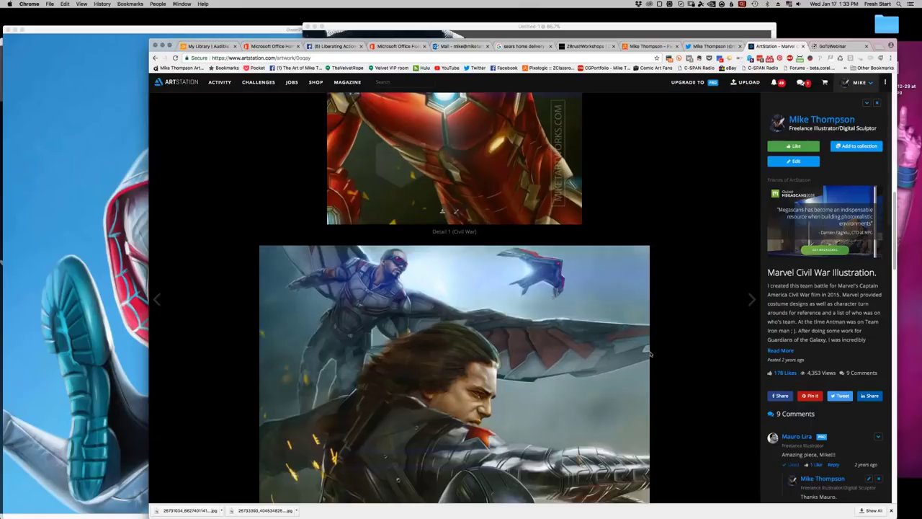
{"action": "scroll", "coordinate": [650, 354], "scroll_direction": "up", "scroll_amount": 10}
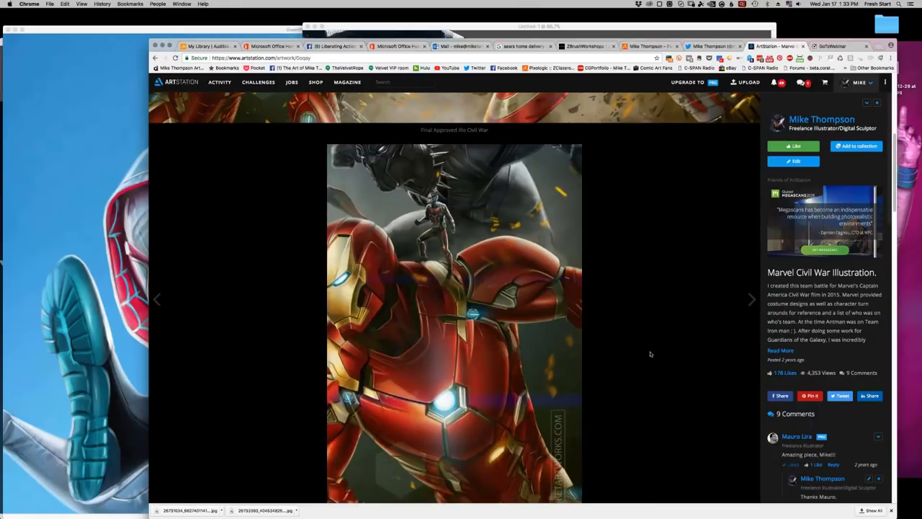
{"action": "scroll", "coordinate": [650, 353], "scroll_direction": "down", "scroll_amount": 10}
{"action": "scroll", "coordinate": [649, 354], "scroll_direction": "down", "scroll_amount": 10}
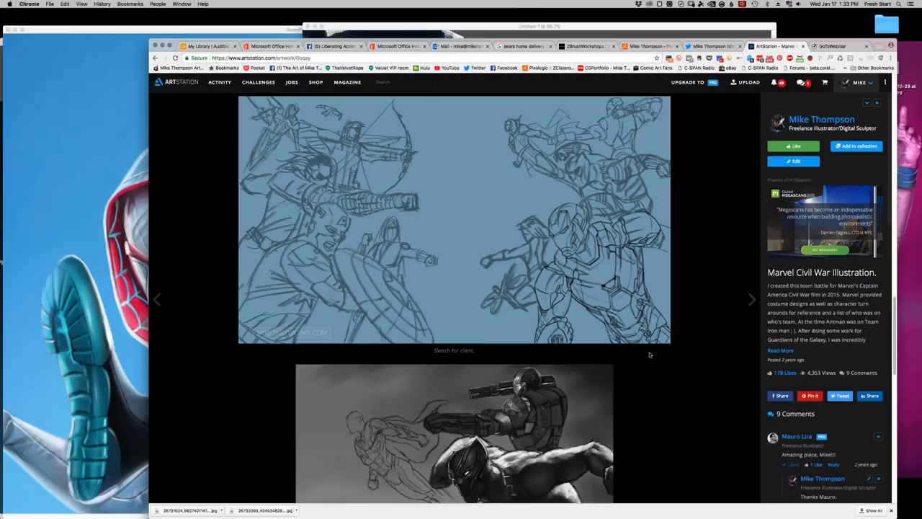
{"action": "scroll", "coordinate": [649, 353], "scroll_direction": "down", "scroll_amount": 5}
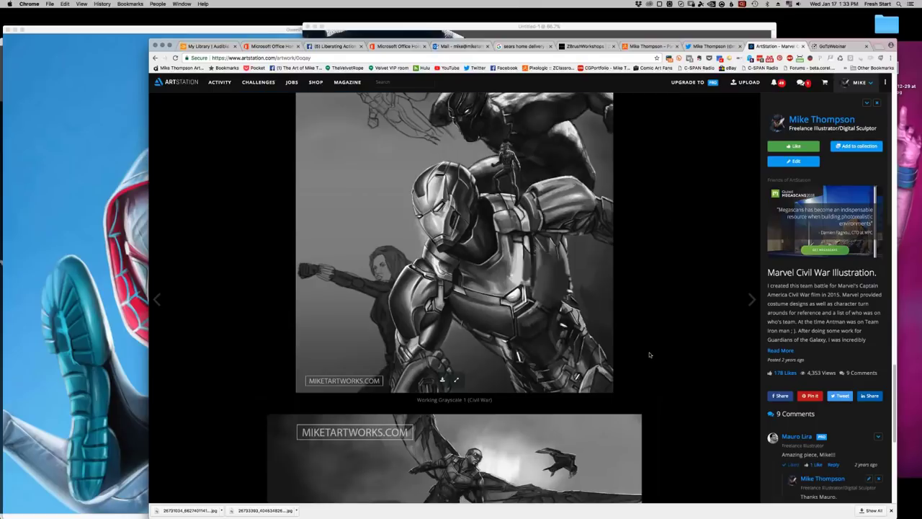
{"action": "scroll", "coordinate": [649, 353], "scroll_direction": "up", "scroll_amount": 2}
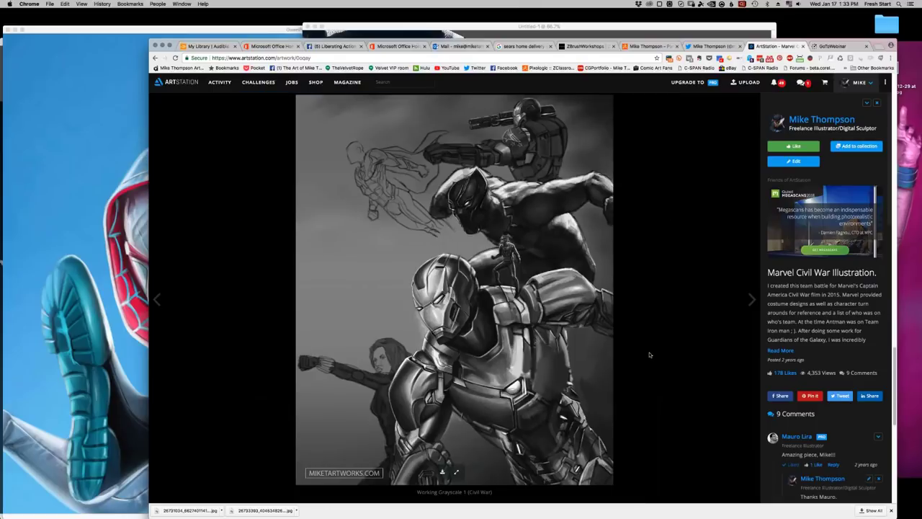
{"action": "scroll", "coordinate": [649, 354], "scroll_direction": "down", "scroll_amount": 6}
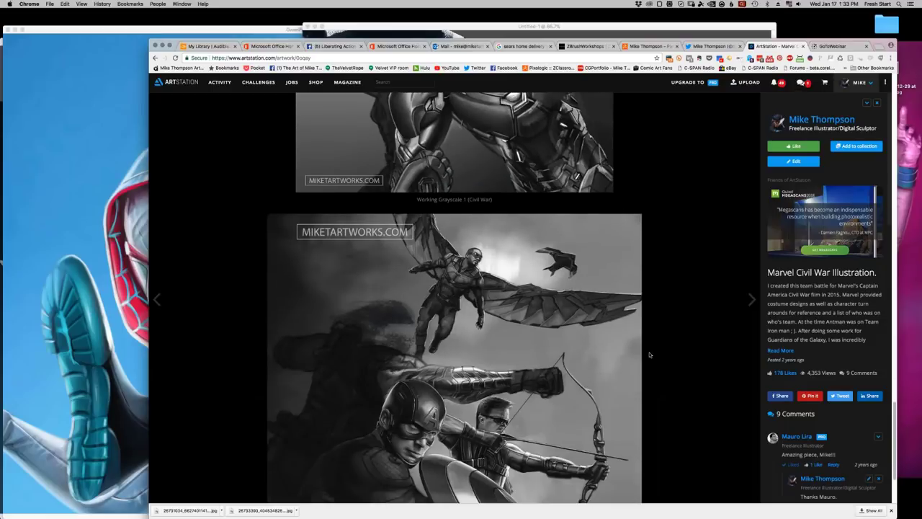
{"action": "scroll", "coordinate": [649, 353], "scroll_direction": "down", "scroll_amount": 2}
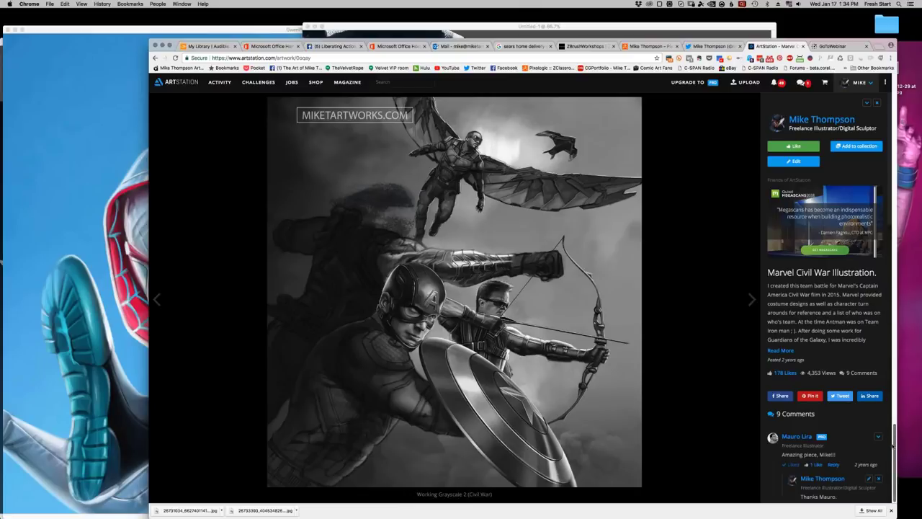
{"action": "left_click_drag", "start_coordinate": [893, 432], "coordinate": [895, 104]}
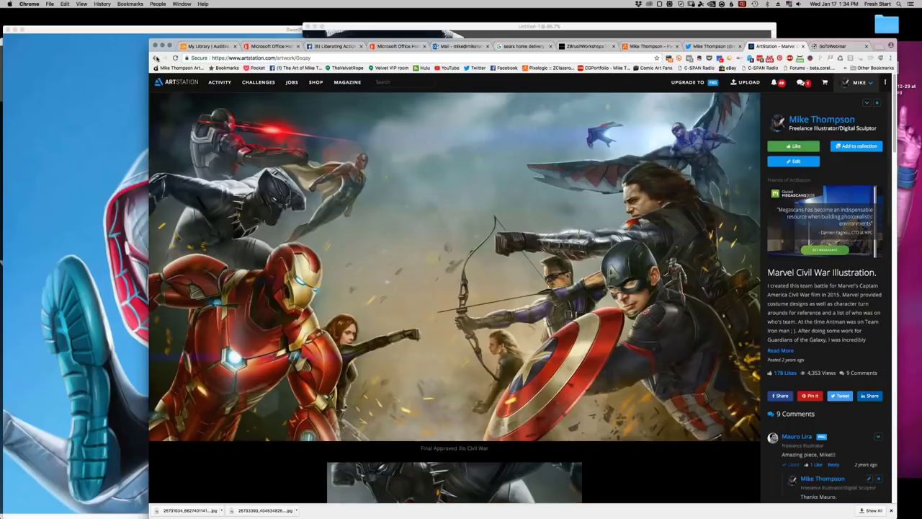
{"action": "left_click", "coordinate": [155, 58]}
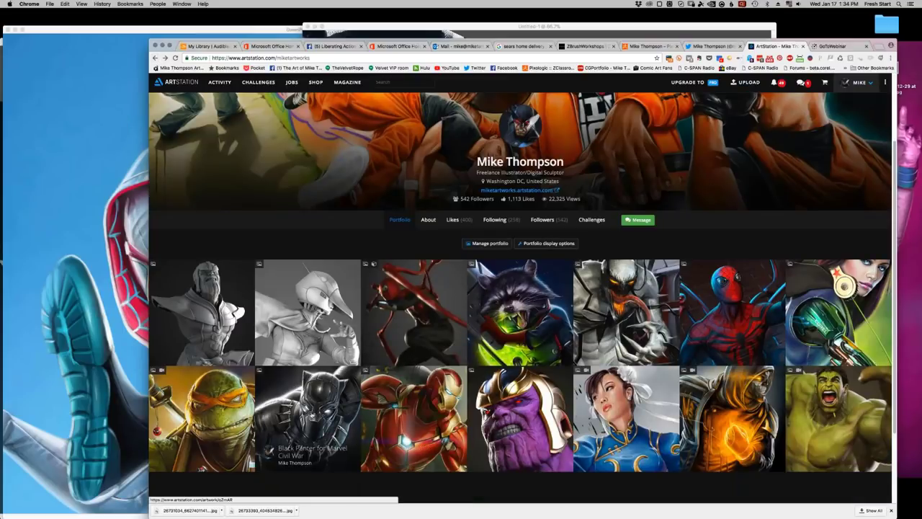
Open the Black Panther artwork from the ArtStation portfolio and examine its final painting, line drawing and ZBrush sketch.
{"action": "left_click", "coordinate": [311, 416]}
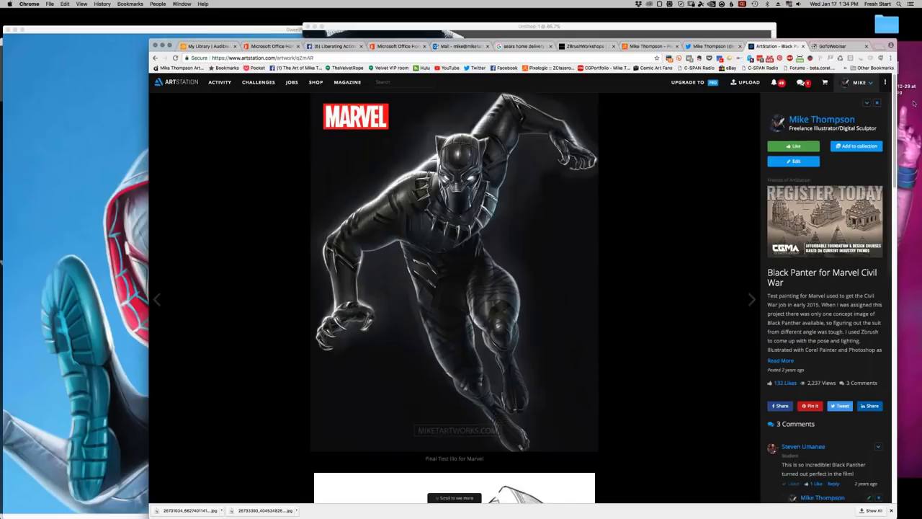
{"action": "scroll", "coordinate": [871, 273], "scroll_direction": "down", "scroll_amount": 10}
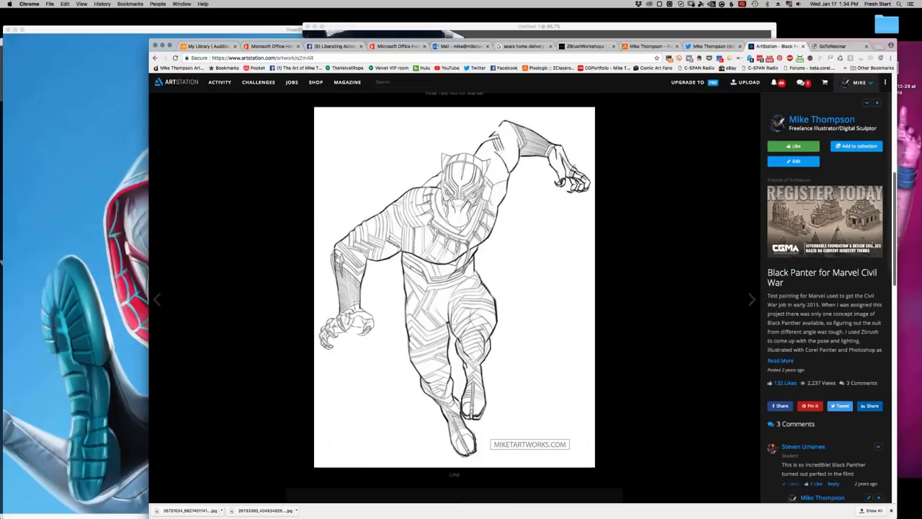
{"action": "scroll", "coordinate": [871, 272], "scroll_direction": "down", "scroll_amount": 8}
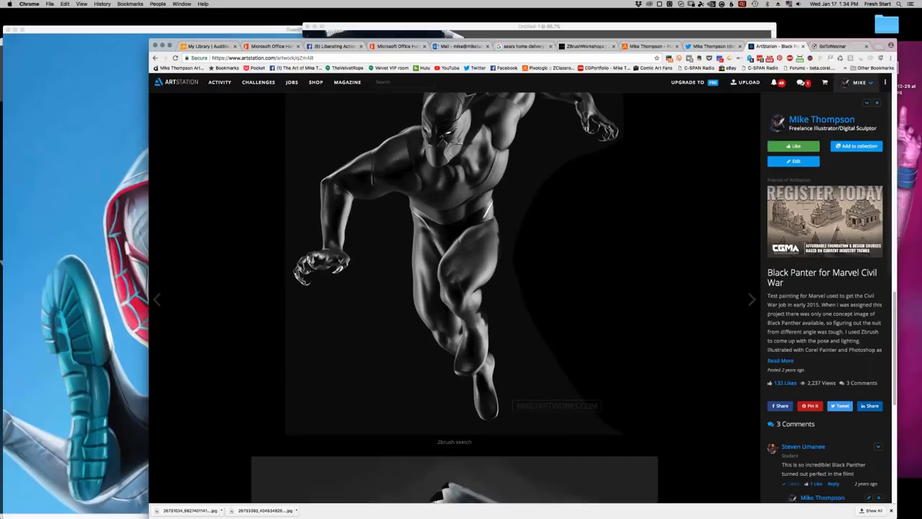
{"action": "left_click_drag", "start_coordinate": [896, 329], "coordinate": [894, 314]}
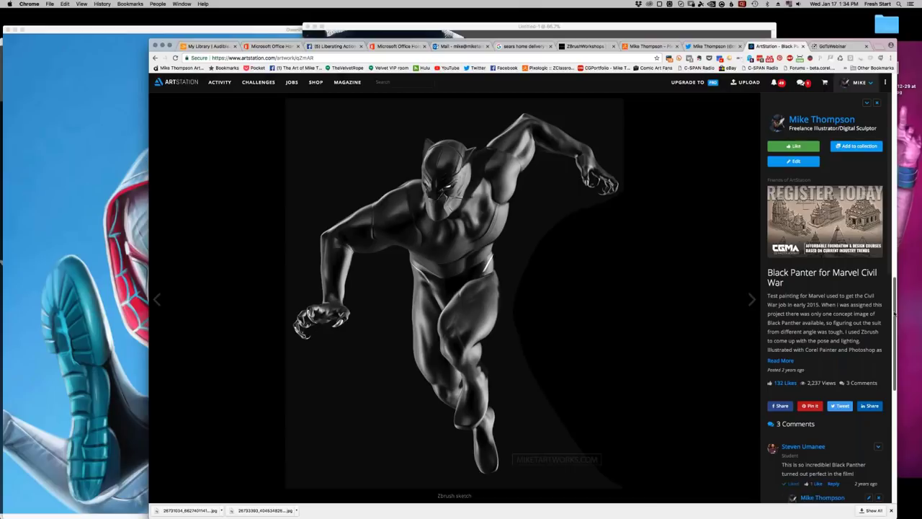
{"action": "mouse_move", "coordinate": [893, 314]}
{"action": "left_mouse_down"}
{"action": "mouse_move", "coordinate": [897, 468]}
{"action": "mouse_move", "coordinate": [896, 218]}
{"action": "left_mouse_up"}
{"action": "left_click_drag", "start_coordinate": [917, 126], "coordinate": [917, 64]}
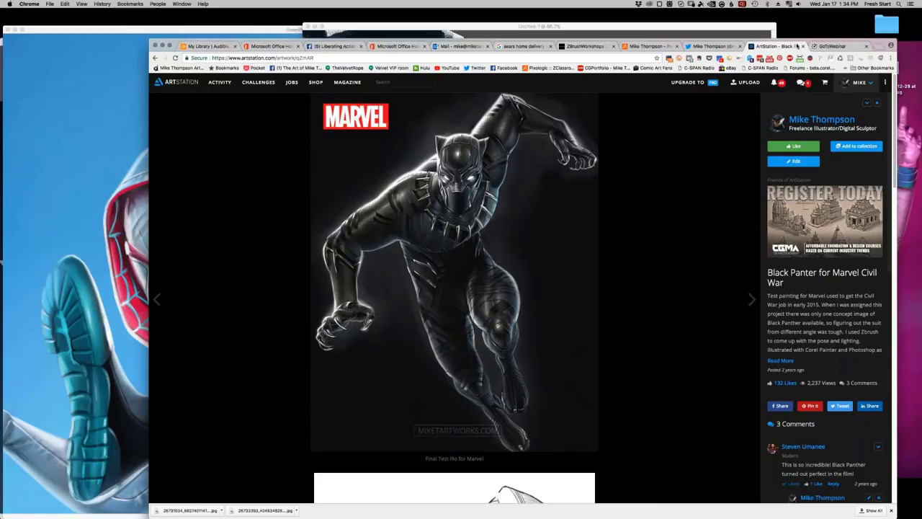
Switch to Corel Painter, refine the hooded figure's mask with sampled pale blue and white tones, and move the canvas window over the reference.
{"action": "left_click_drag", "start_coordinate": [684, 37], "coordinate": [0, 37]}
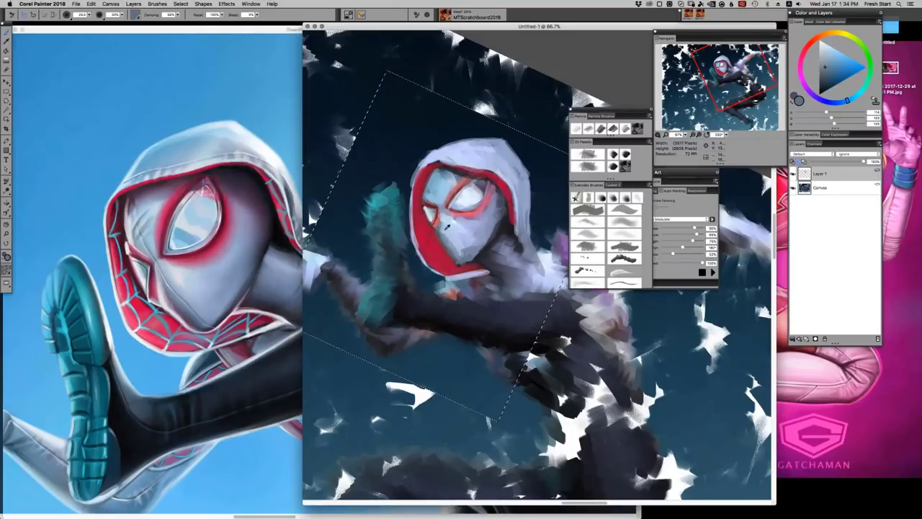
{"action": "left_click", "coordinate": [447, 226], "text": "alt"}
{"action": "left_click_drag", "start_coordinate": [444, 234], "coordinate": [461, 252]}
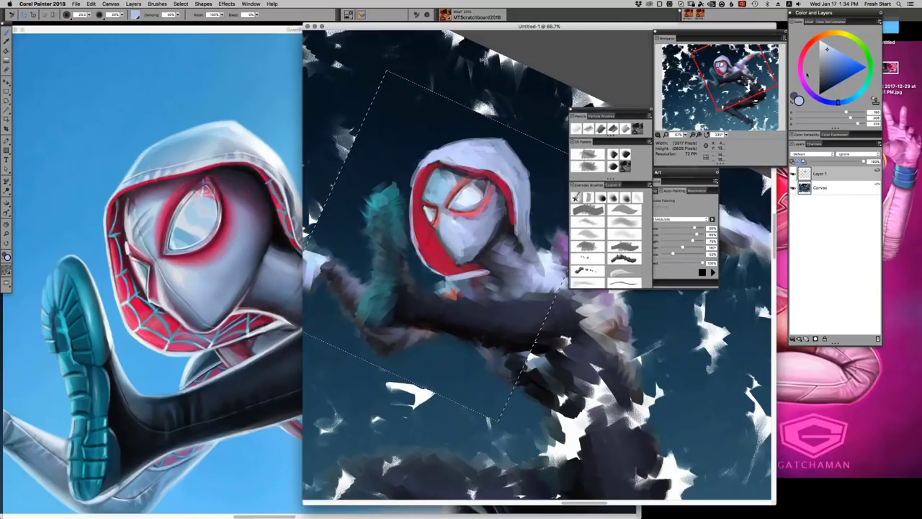
{"action": "left_click", "coordinate": [470, 195], "text": "alt"}
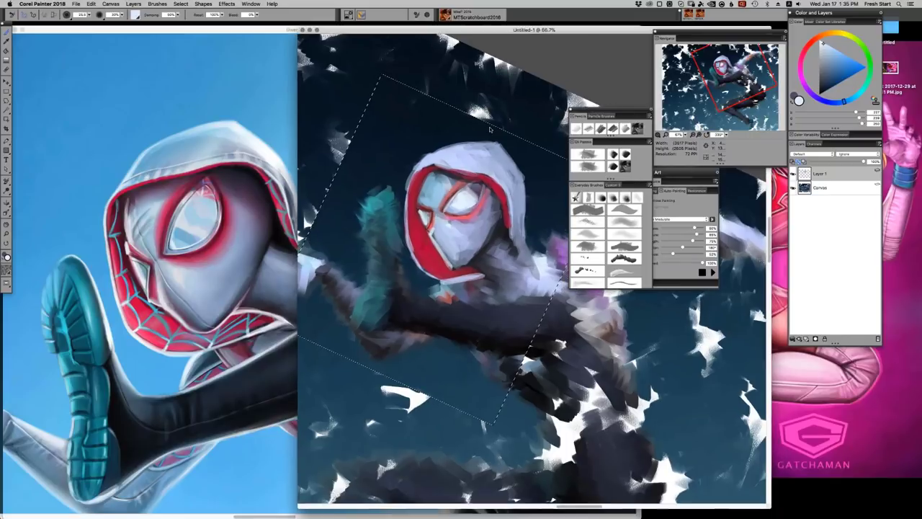
{"action": "mouse_move", "coordinate": [590, 26]}
{"action": "left_mouse_down"}
{"action": "mouse_move", "coordinate": [299, 317]}
{"action": "mouse_move", "coordinate": [475, 101]}
{"action": "mouse_move", "coordinate": [541, 49]}
{"action": "mouse_move", "coordinate": [560, 44]}
{"action": "left_mouse_up"}
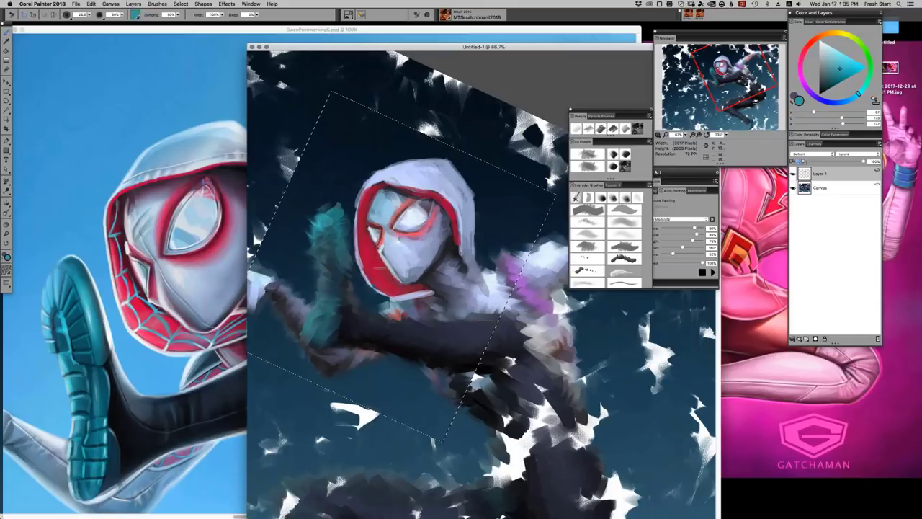
Try painting thin teal web lines on the red lining of the hood, and undo the strokes.
{"action": "left_click_drag", "start_coordinate": [379, 268], "coordinate": [384, 270]}
{"action": "key", "text": "super+z"}
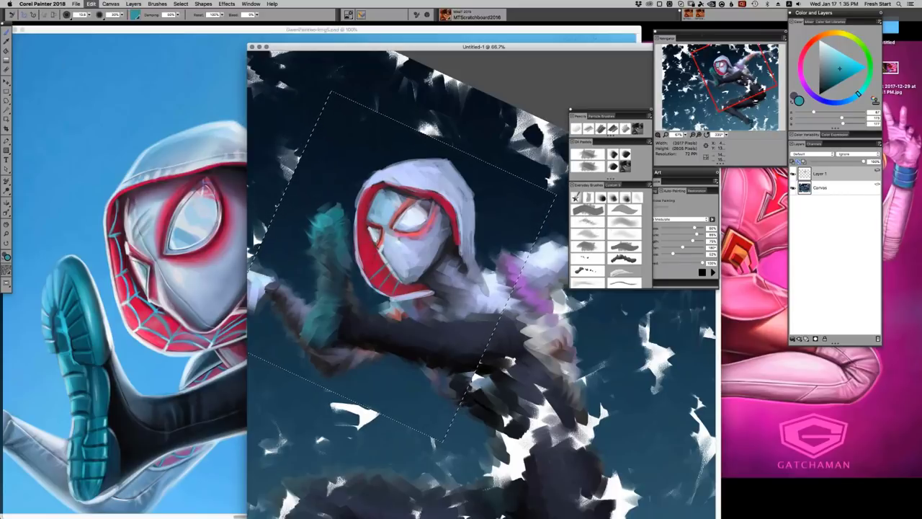
{"action": "key", "text": "super+z"}
{"action": "key", "text": "super+z"}
Switch to Chrome, open the Street Fighter V Chun Li artwork from the ArtStation portfolio, and view its enlarged image at full size.
{"action": "key", "text": "super+Tab"}
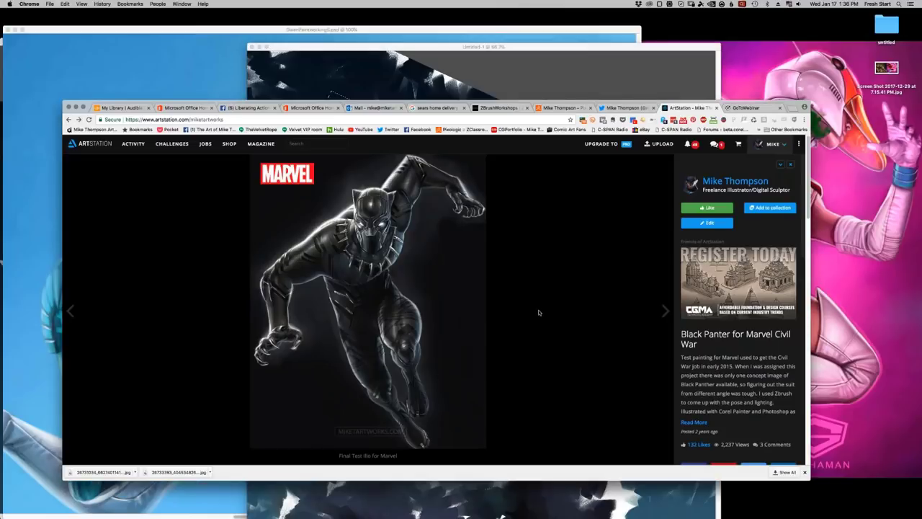
{"action": "left_click", "coordinate": [538, 313]}
{"action": "scroll", "coordinate": [533, 359], "scroll_direction": "down", "scroll_amount": 3}
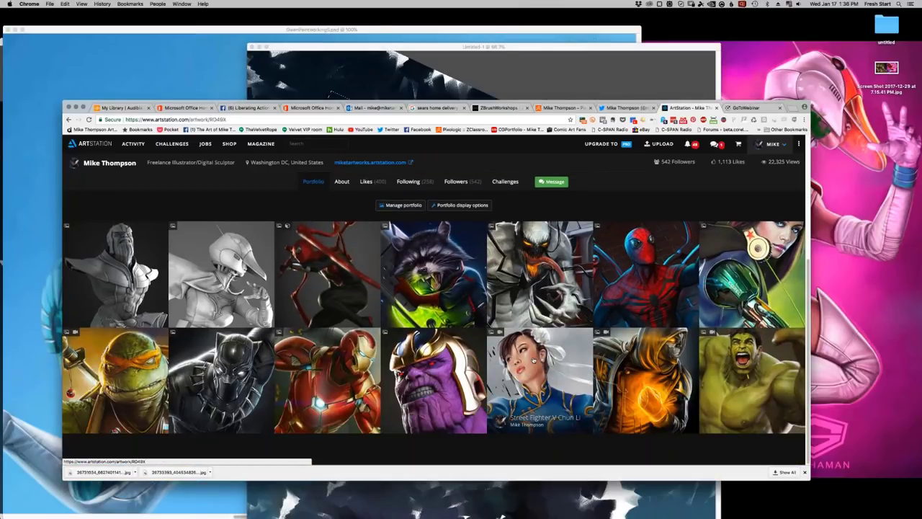
{"action": "left_click", "coordinate": [534, 359]}
{"action": "scroll", "coordinate": [571, 297], "scroll_direction": "up", "scroll_amount": 4}
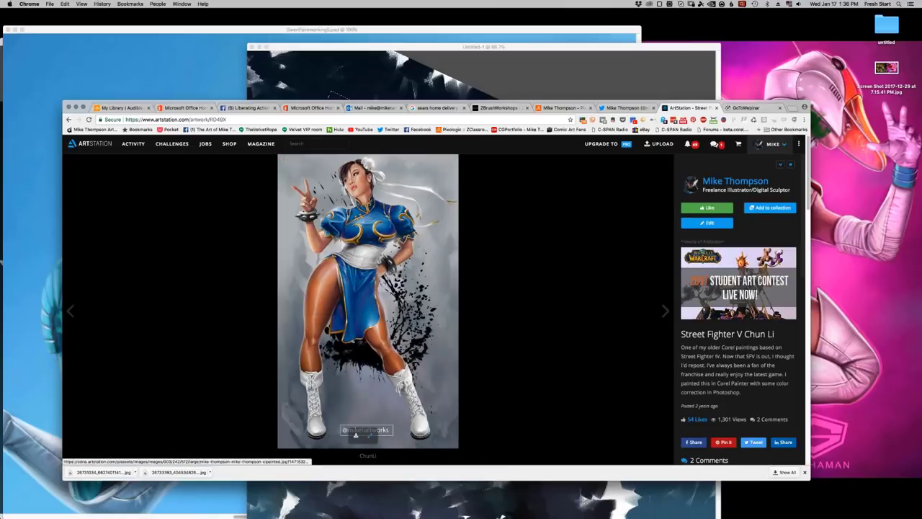
{"action": "left_click", "coordinate": [436, 382]}
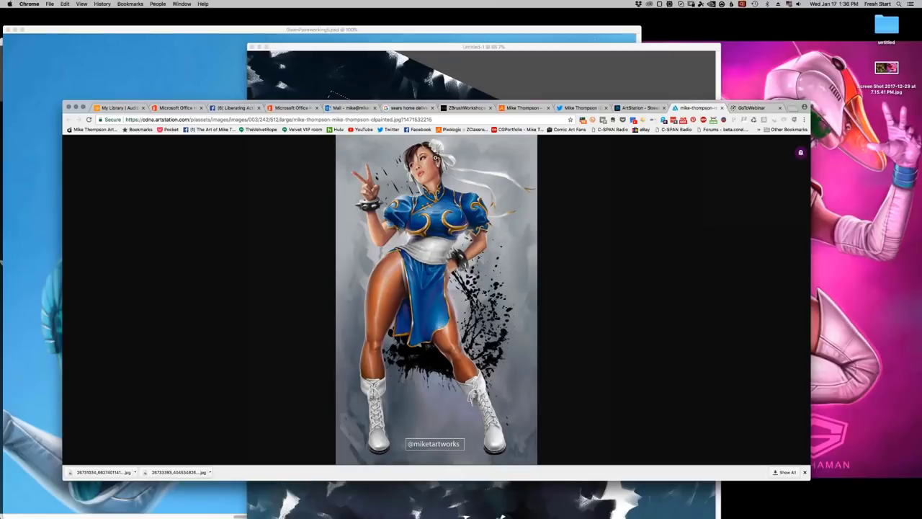
{"action": "left_click", "coordinate": [436, 158]}
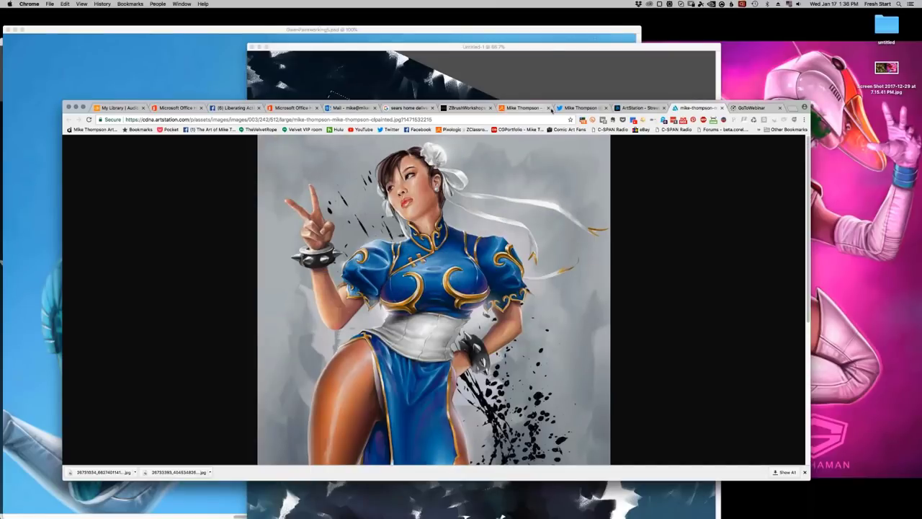
Switch back to Corel Painter and open PainterGirlsized.psd from the Corel folder inside the clients folder.
{"action": "key", "text": "super+m"}
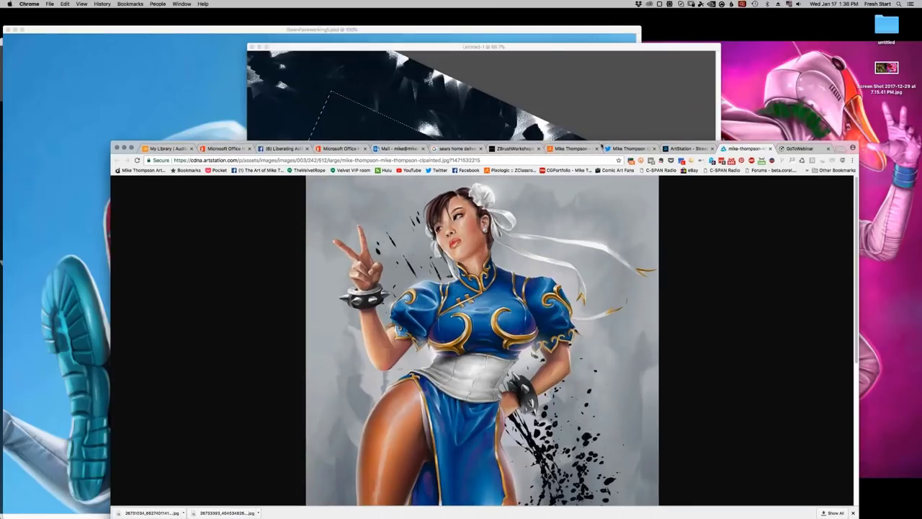
{"action": "left_click", "coordinate": [430, 366]}
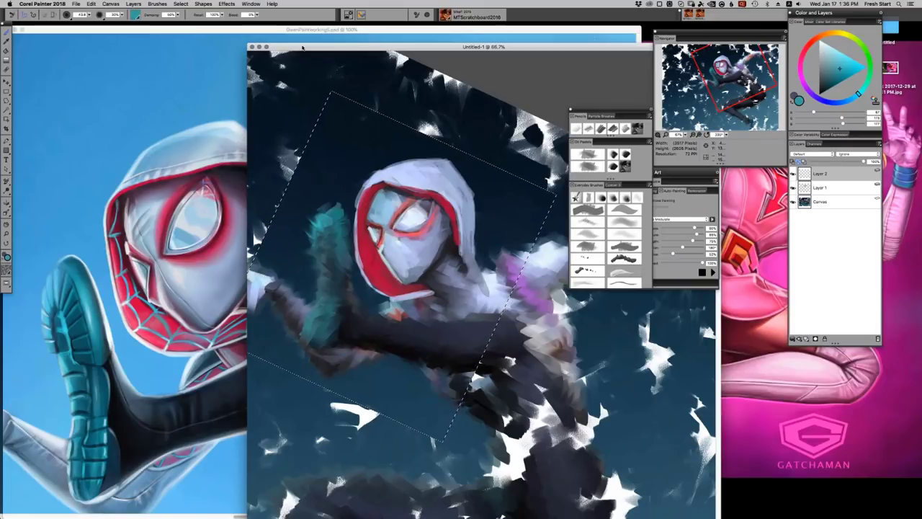
{"action": "left_click", "coordinate": [76, 4]}
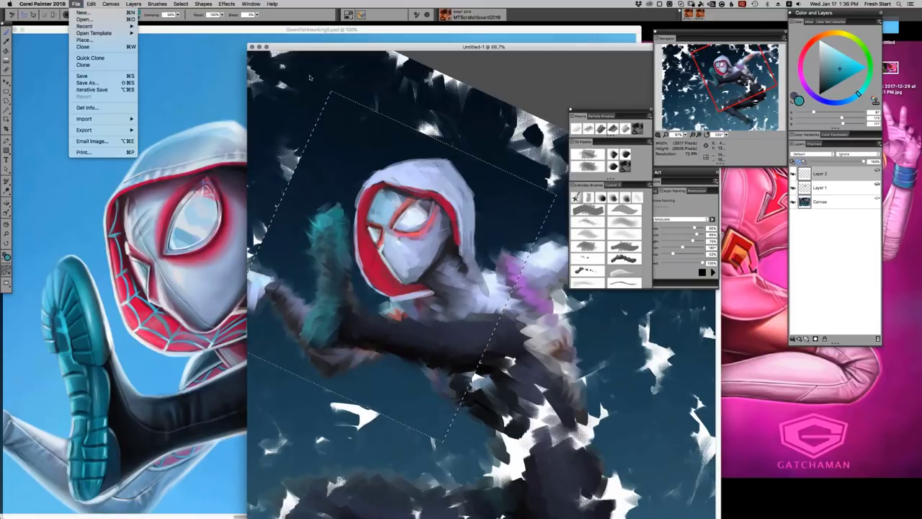
{"action": "key", "text": "Escape"}
{"action": "key", "text": "super+o"}
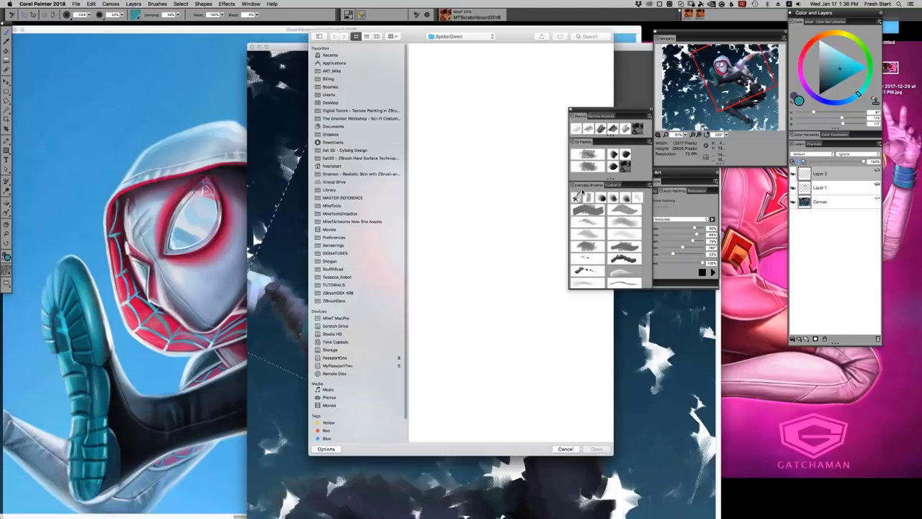
{"action": "left_click", "coordinate": [335, 94]}
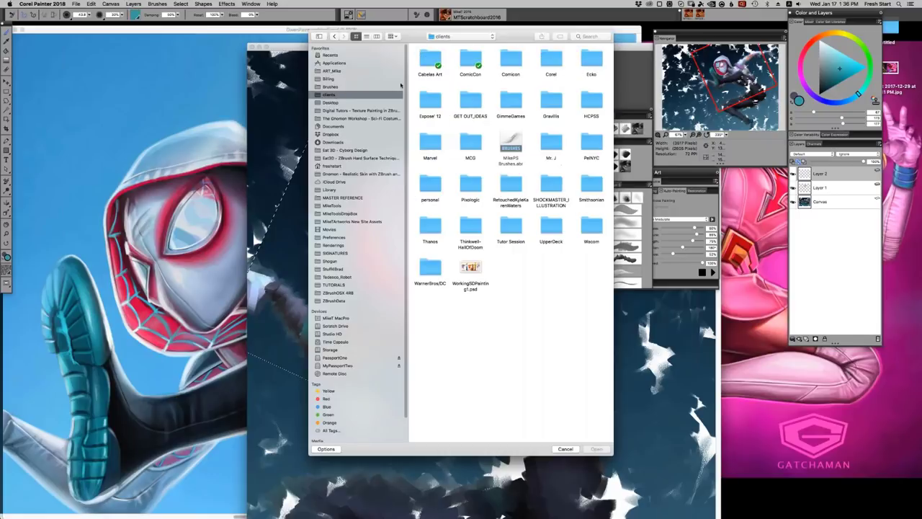
{"action": "left_click", "coordinate": [551, 62]}
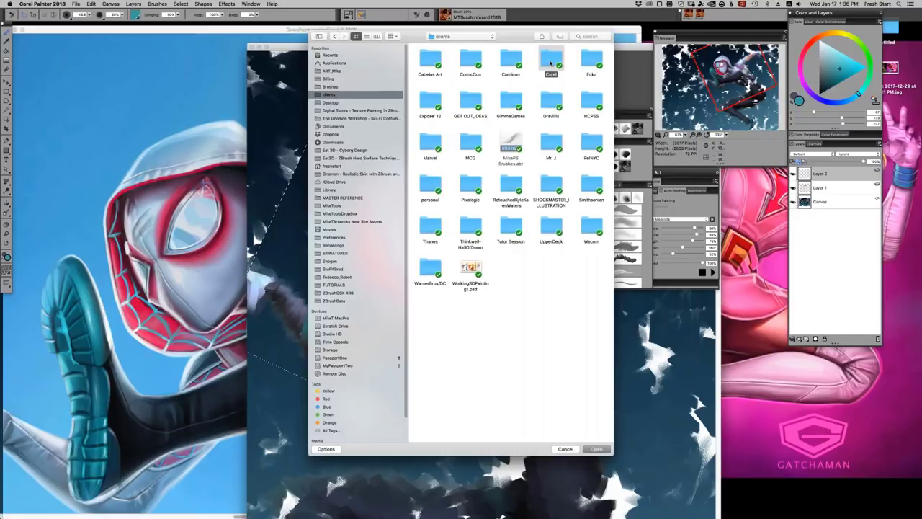
{"action": "double_click", "coordinate": [551, 62]}
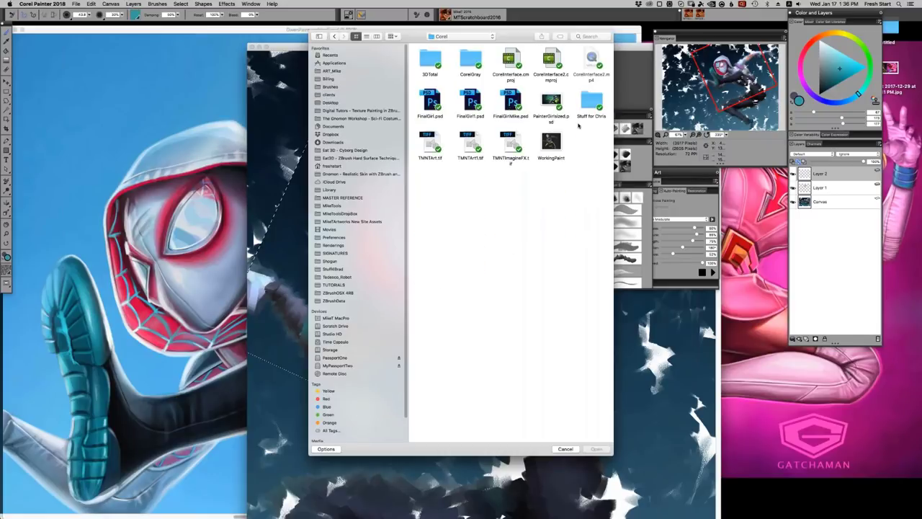
{"action": "left_click", "coordinate": [551, 103]}
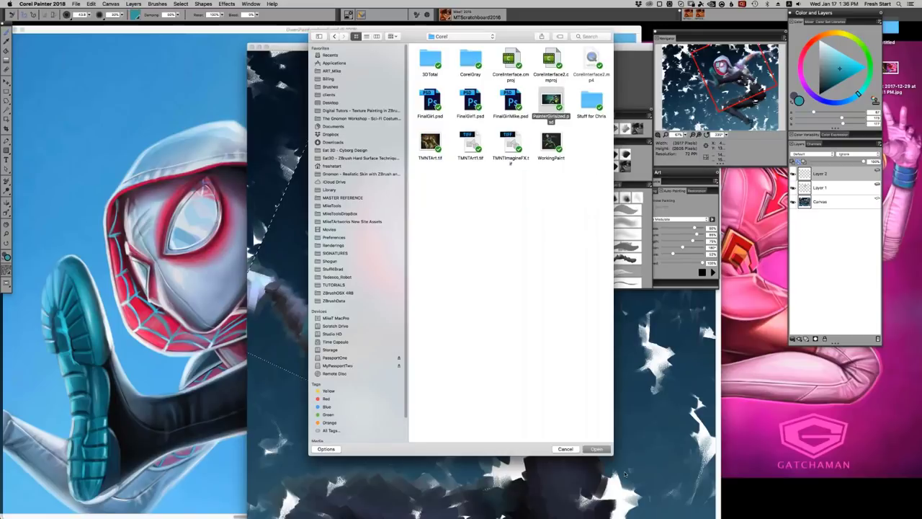
{"action": "left_click", "coordinate": [600, 449]}
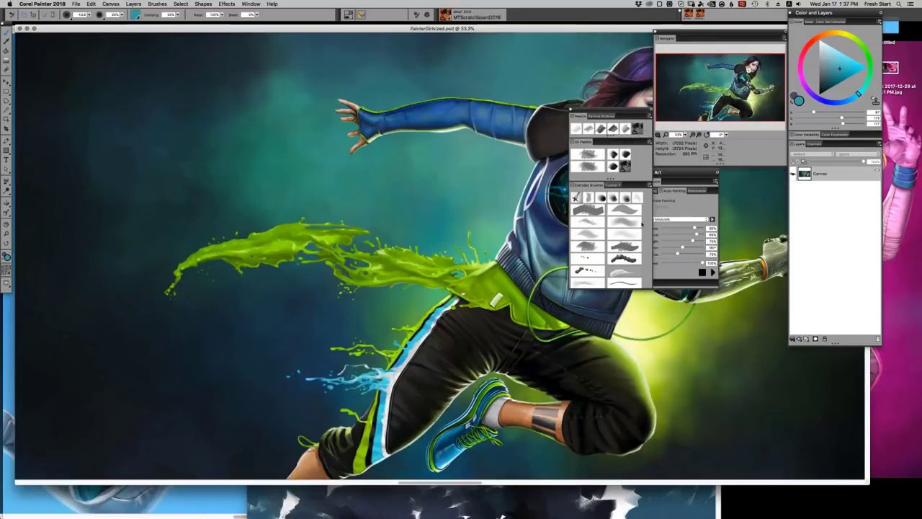
Move the brush palettes and the Photo Art panel clear of the running girl in the painting.
{"action": "mouse_move", "coordinate": [603, 111]}
{"action": "left_mouse_down"}
{"action": "mouse_move", "coordinate": [643, 238]}
{"action": "mouse_move", "coordinate": [872, 351]}
{"action": "left_mouse_up"}
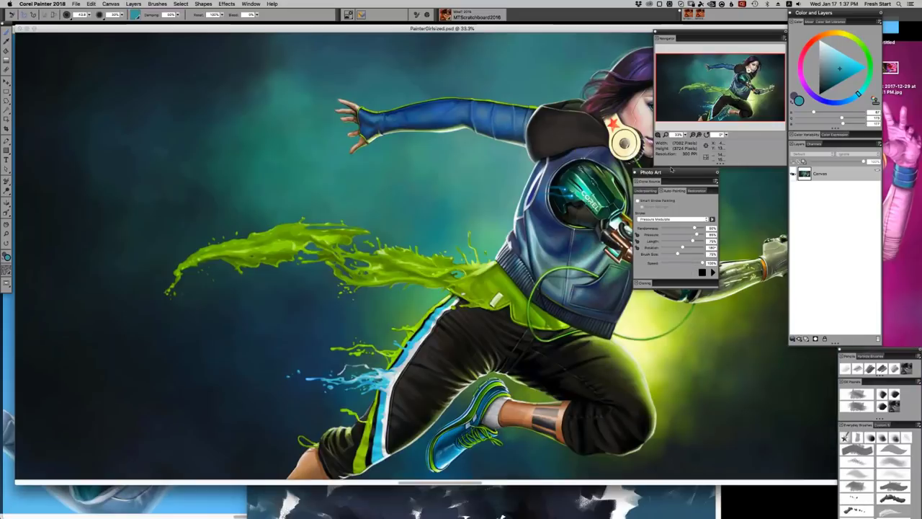
{"action": "left_click_drag", "start_coordinate": [672, 171], "coordinate": [782, 410]}
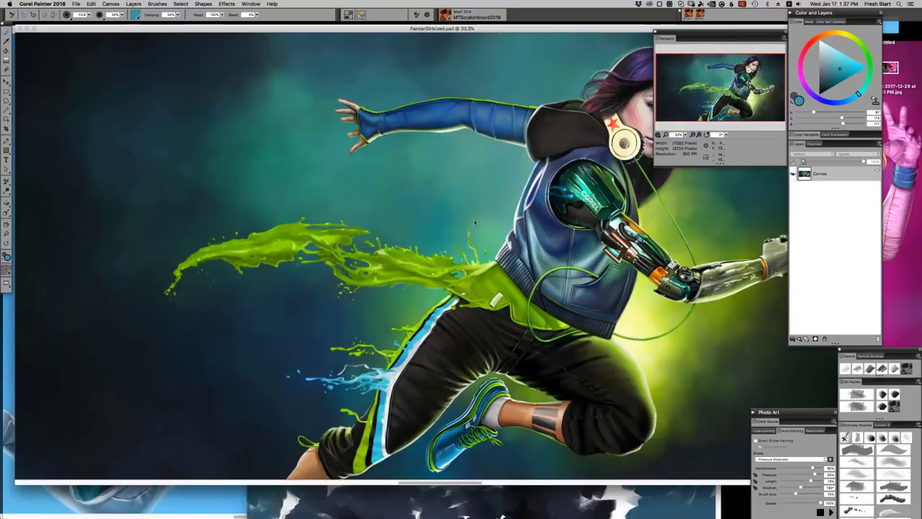
{"action": "left_click_drag", "start_coordinate": [416, 238], "coordinate": [304, 247]}
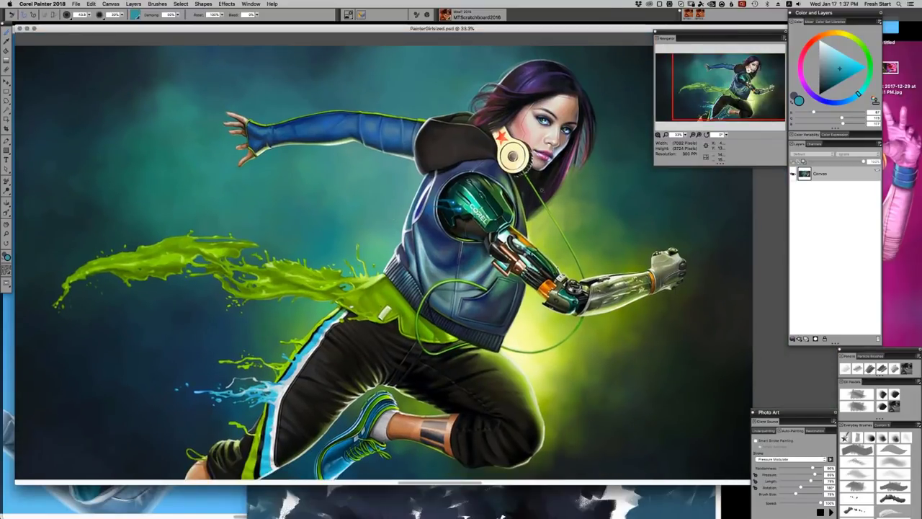
Examine the running girl's face, hair, headphone and robotic arm at zoom levels up to 100%.
{"action": "key", "text": "super+plus"}
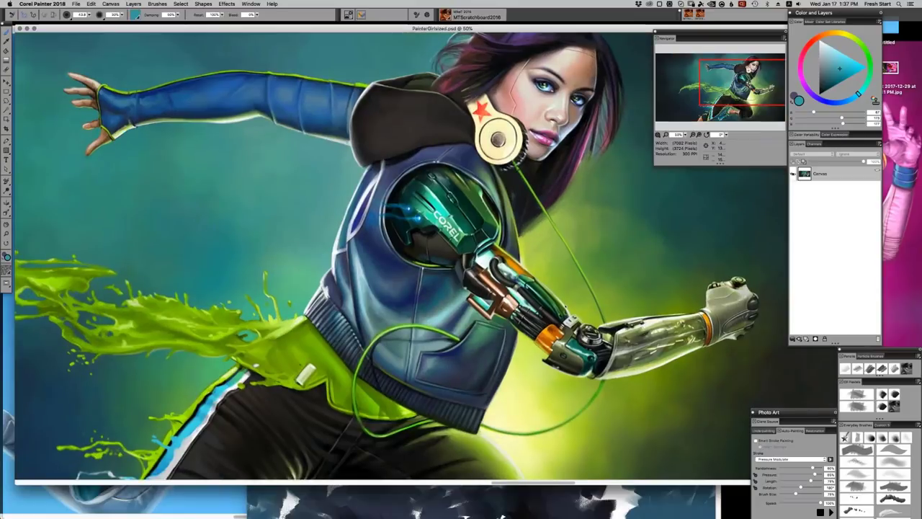
{"action": "left_click_drag", "start_coordinate": [503, 152], "coordinate": [481, 229]}
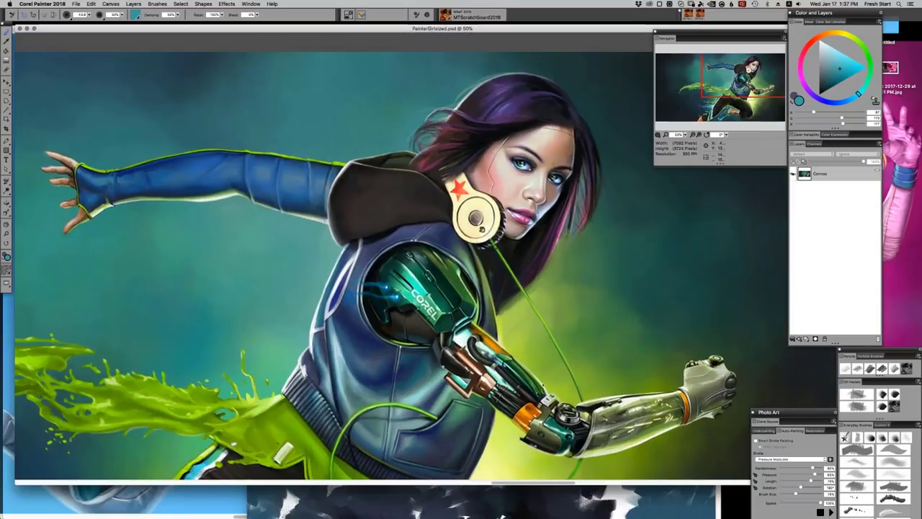
{"action": "key", "text": "super+plus"}
{"action": "left_click_drag", "start_coordinate": [506, 253], "coordinate": [541, 266]}
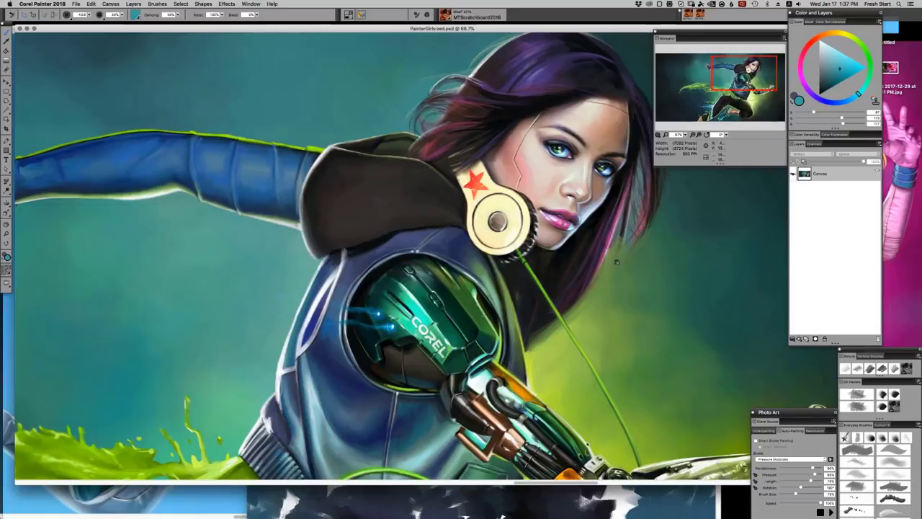
{"action": "left_click_drag", "start_coordinate": [616, 262], "coordinate": [598, 286]}
{"action": "left_click_drag", "start_coordinate": [553, 240], "coordinate": [529, 220]}
{"action": "scroll", "coordinate": [529, 220], "scroll_direction": "up", "scroll_amount": 1}
{"action": "key", "text": "super+equal"}
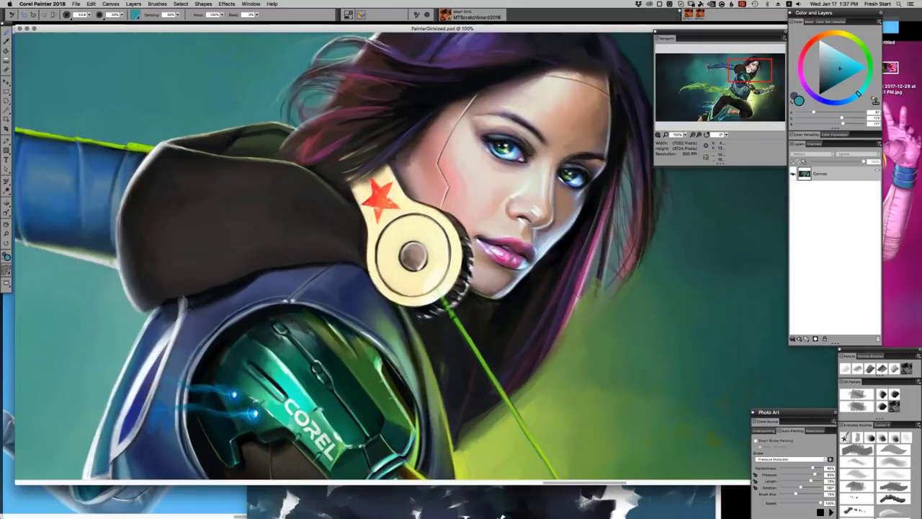
{"action": "key", "text": "super+equal"}
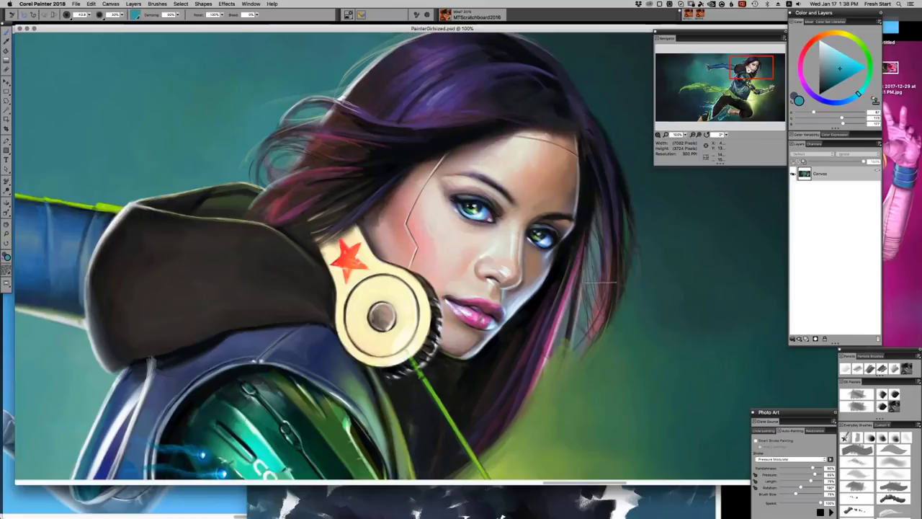
{"action": "key", "text": "super+m"}
{"action": "key", "text": "super+minus"}
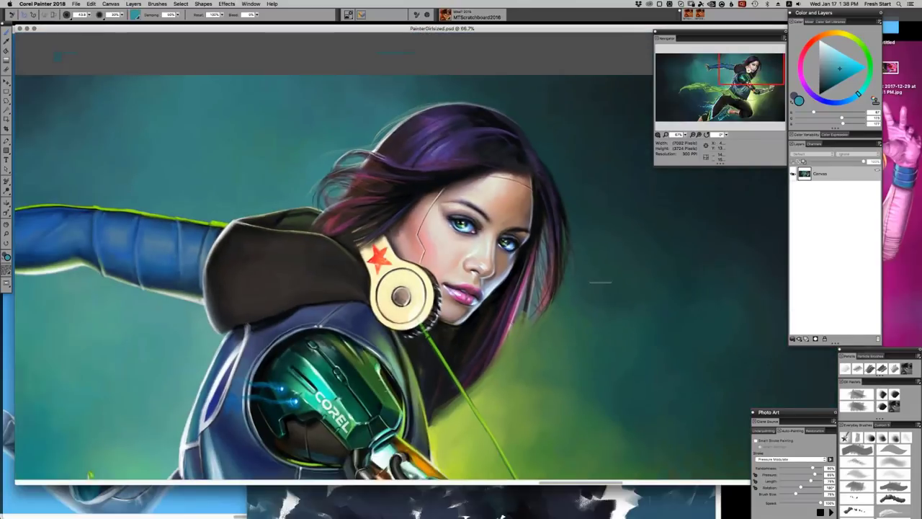
{"action": "key", "text": "super+minus"}
{"action": "key", "text": "super+minus"}
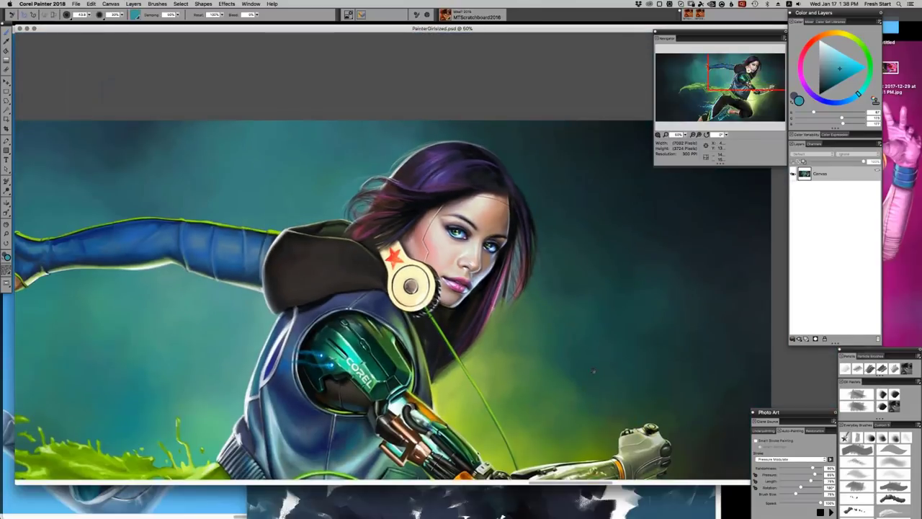
{"action": "left_click_drag", "start_coordinate": [635, 314], "coordinate": [729, 194]}
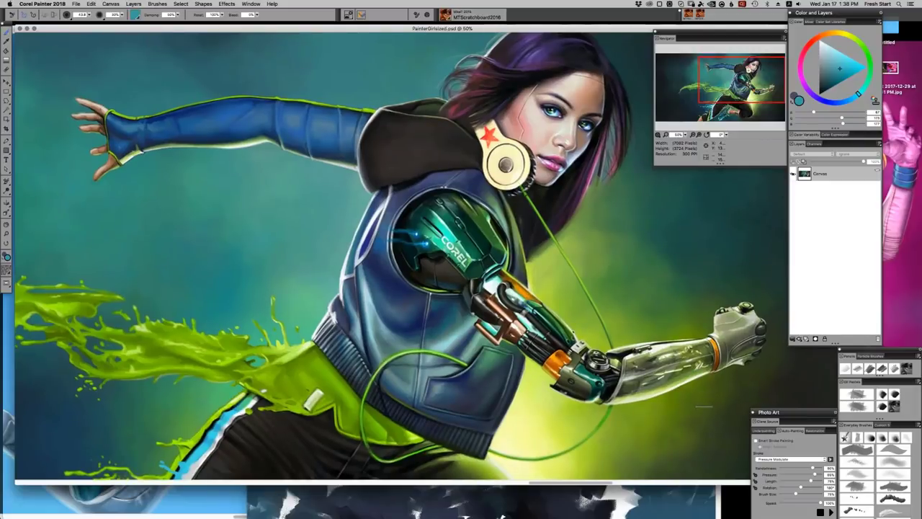
Return to the Untitled-1 painting, touch up the mask with a grey-blue sampled from the face, and add a new layer.
{"action": "left_click", "coordinate": [707, 508]}
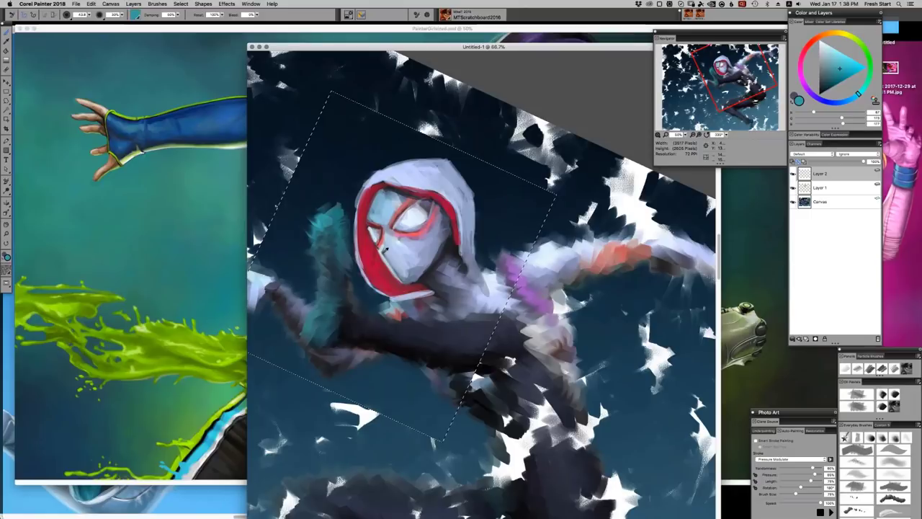
{"action": "left_click", "coordinate": [385, 250], "text": "alt"}
{"action": "left_click_drag", "start_coordinate": [384, 252], "coordinate": [387, 255]}
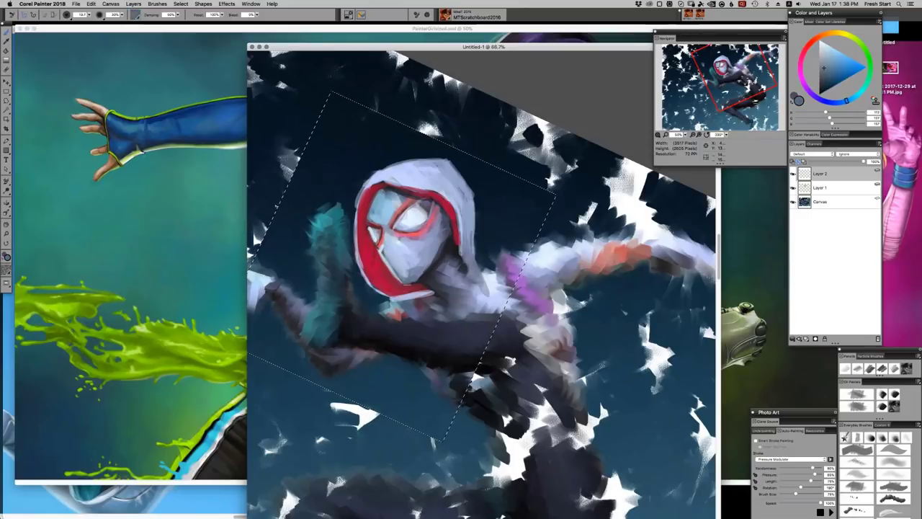
{"action": "left_click", "coordinate": [807, 338]}
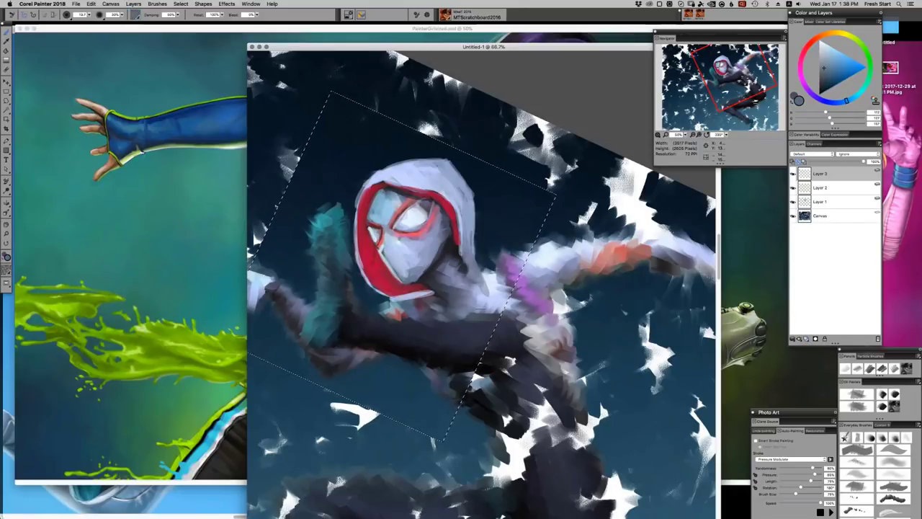
Sample the teal of the raised foot and paint the shoe sole from toe to heel with a larger brush.
{"action": "left_click", "coordinate": [341, 244], "text": "alt"}
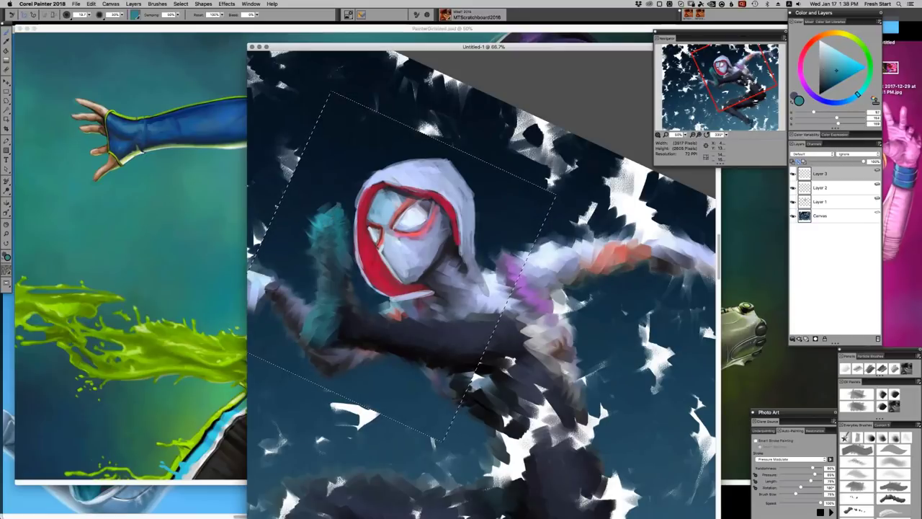
{"action": "key", "text": "bracketright"}
{"action": "left_click_drag", "start_coordinate": [340, 243], "coordinate": [342, 285]}
{"action": "mouse_move", "coordinate": [344, 219]}
{"action": "left_mouse_down"}
{"action": "mouse_move", "coordinate": [343, 293]}
{"action": "mouse_move", "coordinate": [319, 210]}
{"action": "mouse_move", "coordinate": [338, 204]}
{"action": "left_mouse_up"}
{"action": "left_click_drag", "start_coordinate": [321, 247], "coordinate": [320, 264]}
{"action": "left_click_drag", "start_coordinate": [316, 353], "coordinate": [345, 281]}
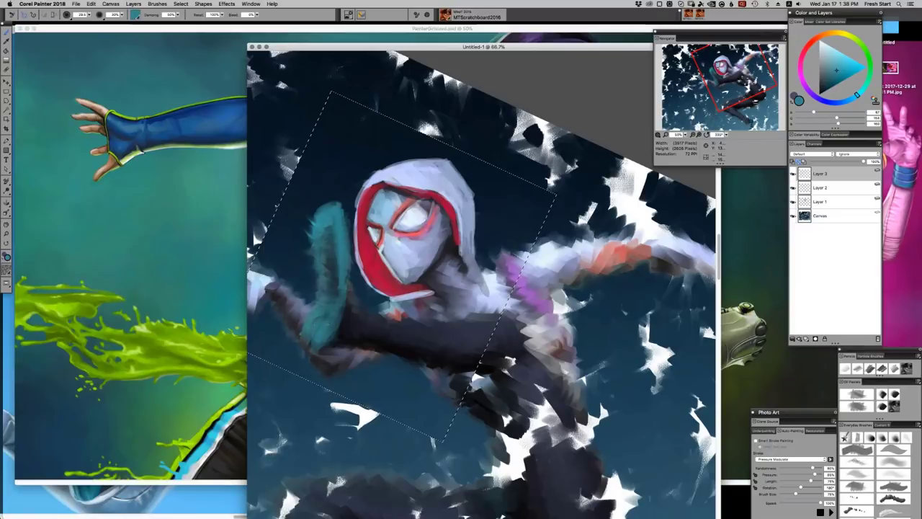
{"action": "left_click_drag", "start_coordinate": [317, 324], "coordinate": [325, 314]}
{"action": "left_click_drag", "start_coordinate": [460, 309], "coordinate": [505, 269]}
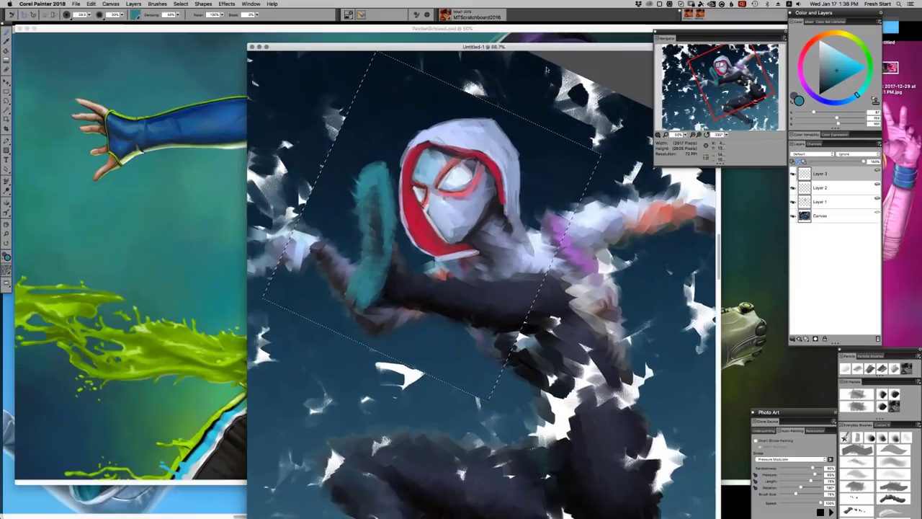
Bring Gwen2Clone.psd to the front, enlarge its window to show the whole figure, and place it beside GwenPaintworking5.psd.
{"action": "mouse_move", "coordinate": [461, 46]}
{"action": "left_mouse_down"}
{"action": "mouse_move", "coordinate": [385, 64]}
{"action": "mouse_move", "coordinate": [276, 47]}
{"action": "left_mouse_up"}
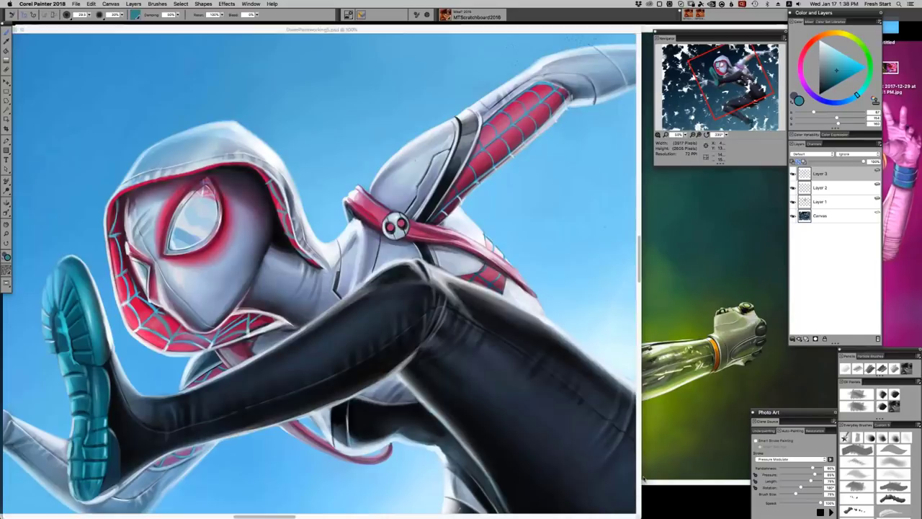
{"action": "left_click", "coordinate": [251, 4]}
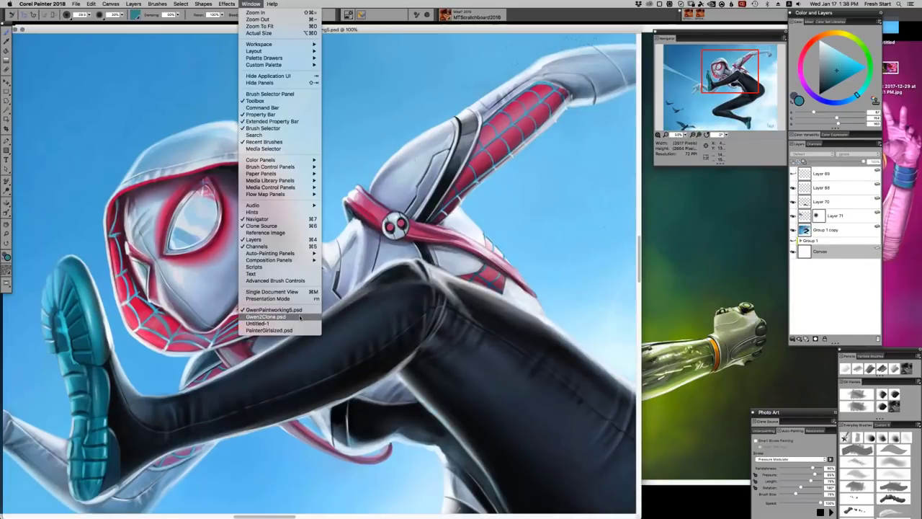
{"action": "left_click", "coordinate": [265, 317]}
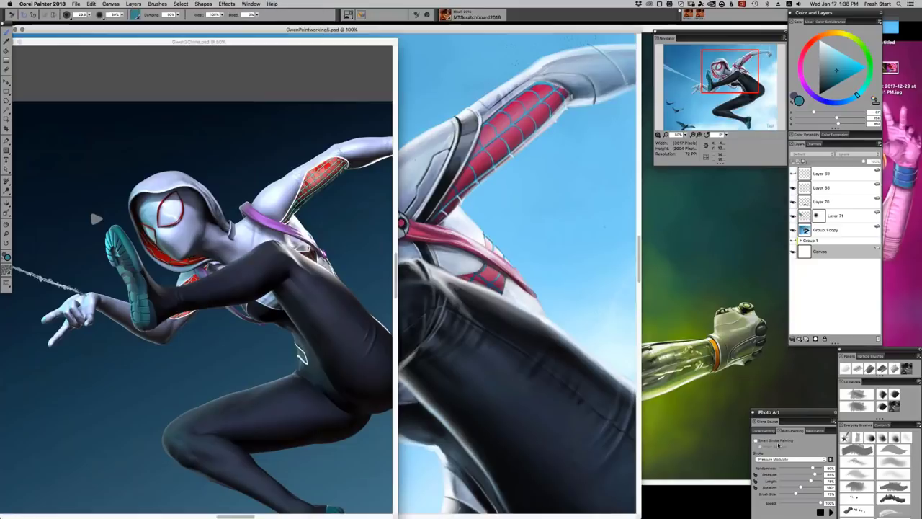
{"action": "left_click_drag", "start_coordinate": [381, 42], "coordinate": [533, 23]}
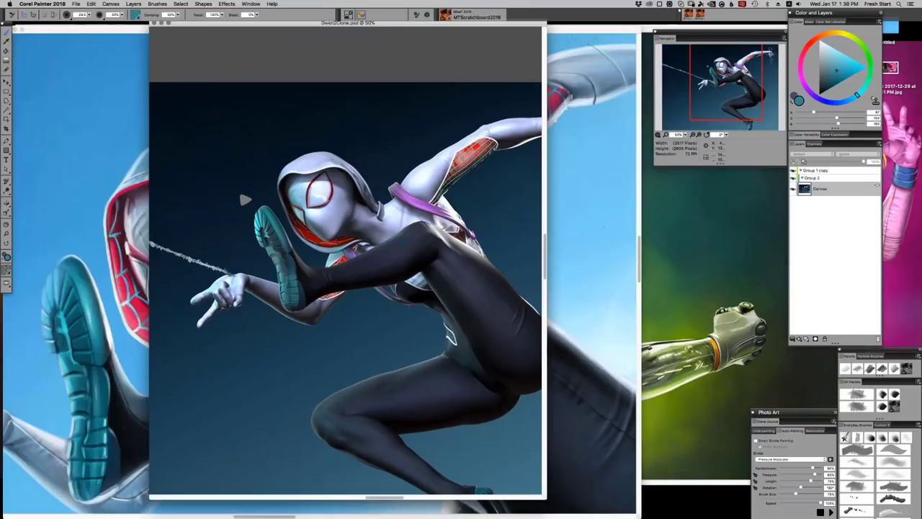
{"action": "left_click_drag", "start_coordinate": [547, 496], "coordinate": [707, 507]}
{"action": "left_click_drag", "start_coordinate": [632, 439], "coordinate": [567, 375]}
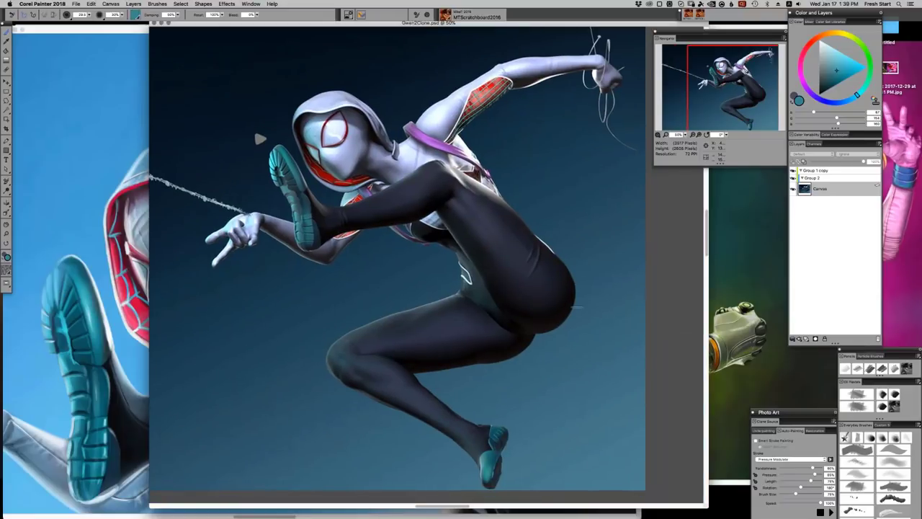
{"action": "mouse_move", "coordinate": [495, 25]}
{"action": "left_mouse_down"}
{"action": "mouse_move", "coordinate": [640, 72]}
{"action": "mouse_move", "coordinate": [688, 70]}
{"action": "left_mouse_up"}
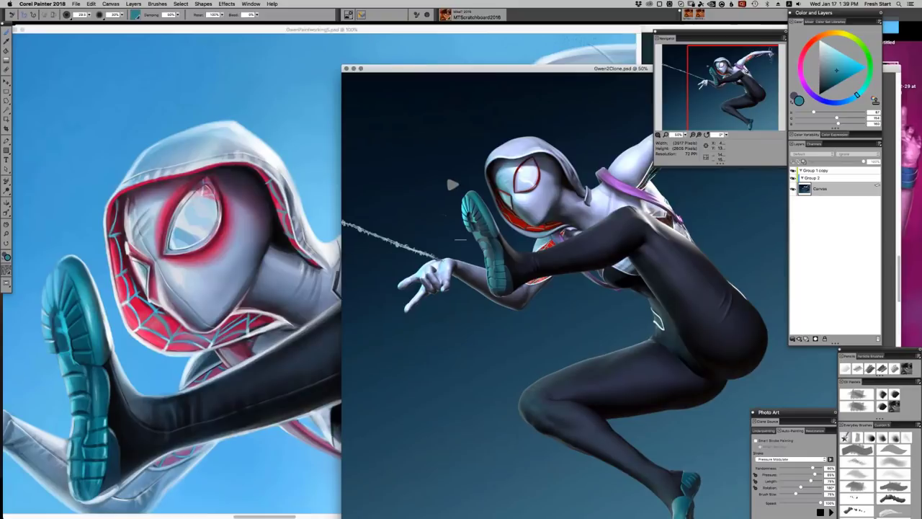
Show GwenPaintworking5.psd and Gwen2Clone.psd at 66.7% side by side to compare the two versions of the figure.
{"action": "left_click", "coordinate": [304, 219]}
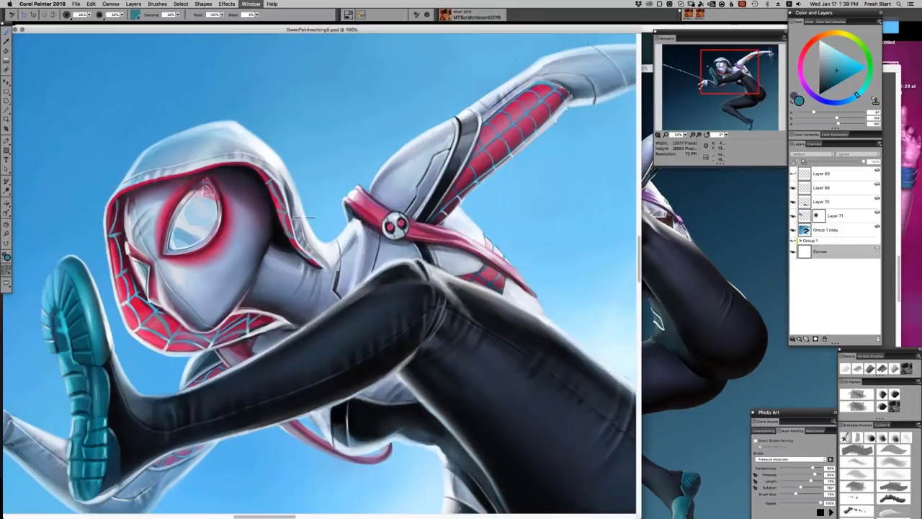
{"action": "key", "text": "super+minus"}
{"action": "key", "text": "super+minus"}
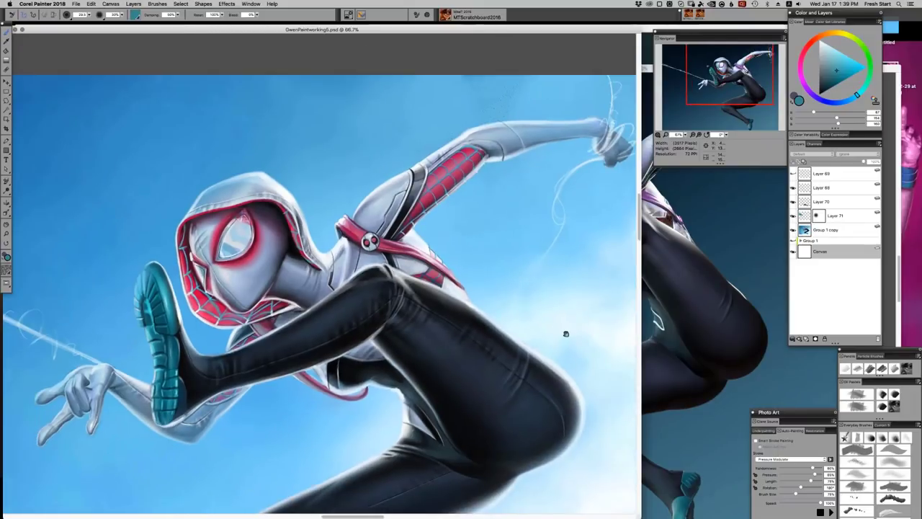
{"action": "scroll", "coordinate": [566, 333], "scroll_direction": "down", "scroll_amount": 3}
{"action": "key", "text": "super+grave"}
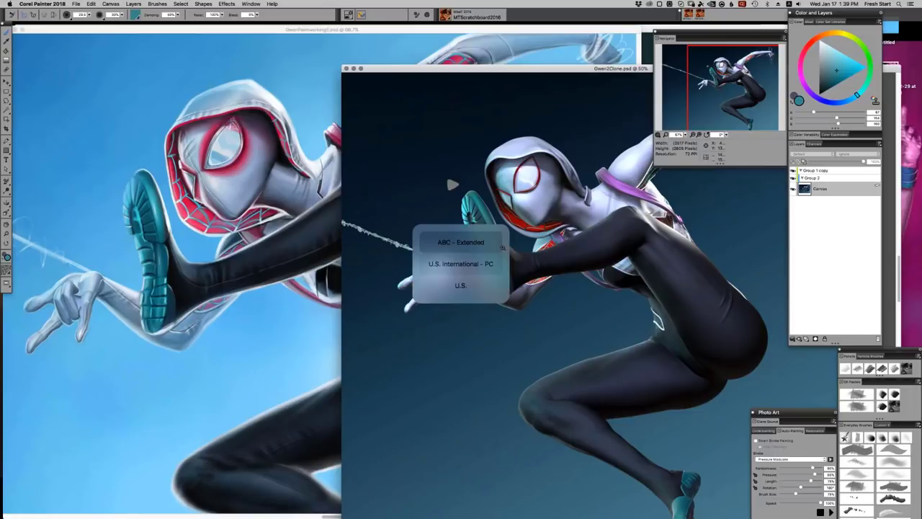
{"action": "key", "text": "super+plus"}
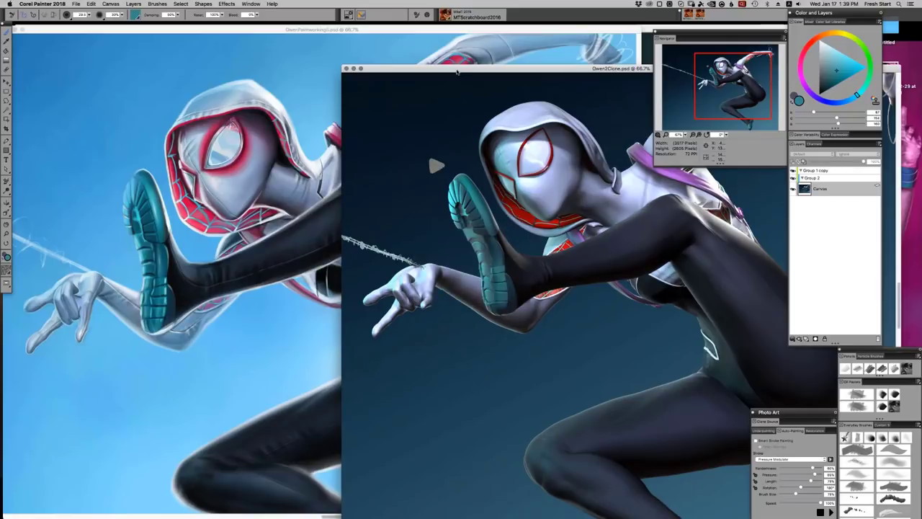
{"action": "left_click_drag", "start_coordinate": [458, 71], "coordinate": [562, 153]}
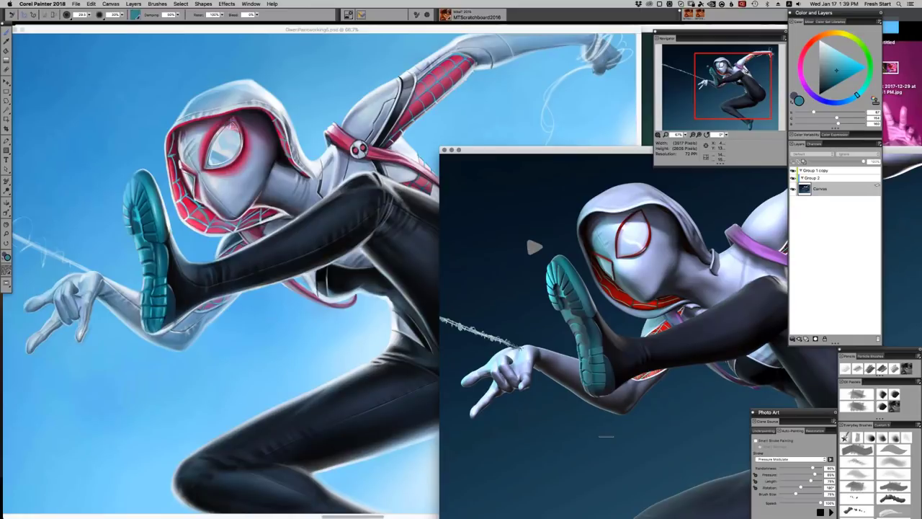
Bring GwenPaintworking5.psd to the front and place the Untitled-1 window over it, leaving the finished hood and foot uncovered for reference.
{"action": "left_click", "coordinate": [253, 4]}
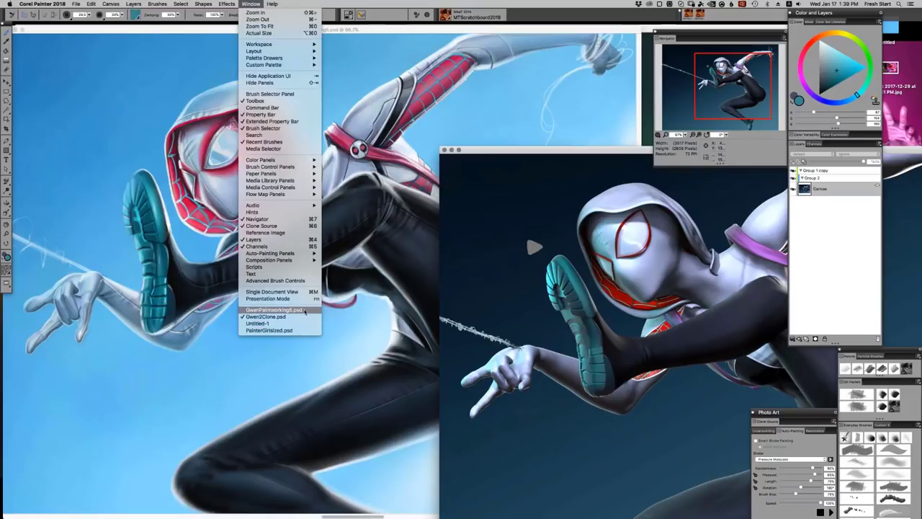
{"action": "left_click", "coordinate": [305, 311]}
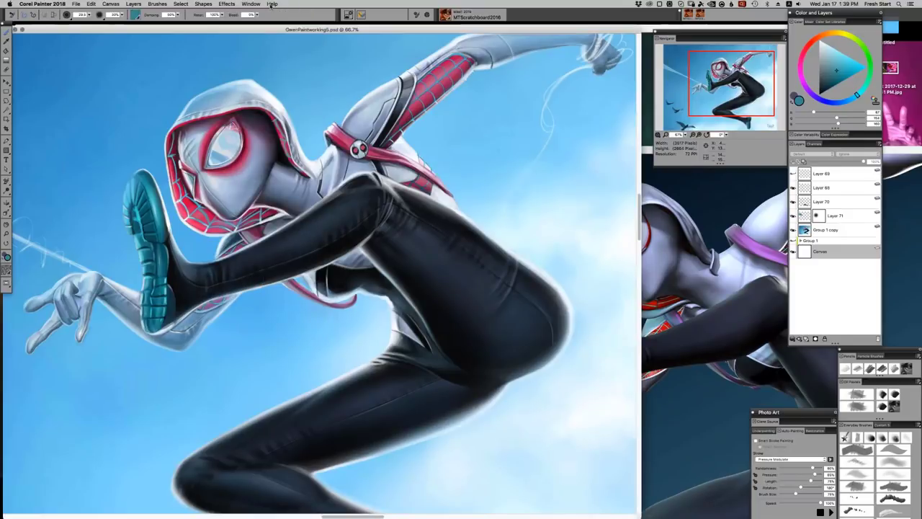
{"action": "left_click", "coordinate": [252, 4]}
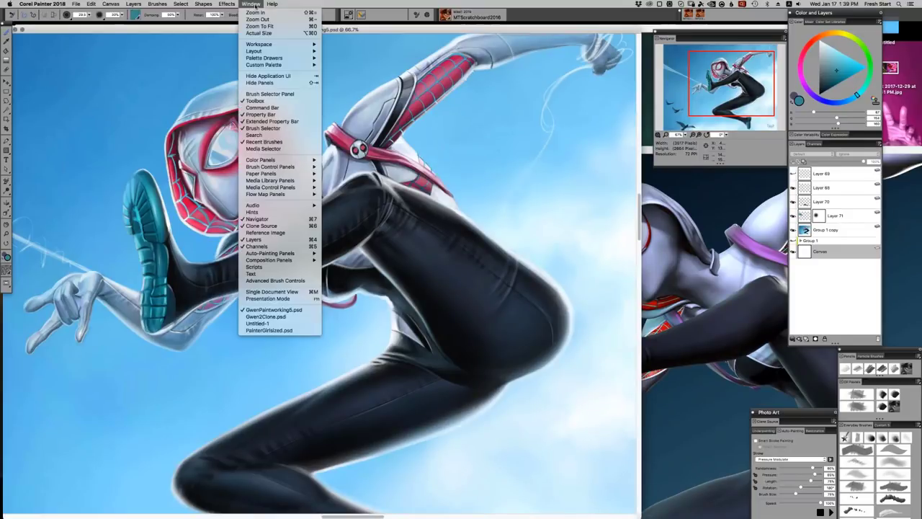
{"action": "left_click", "coordinate": [300, 310]}
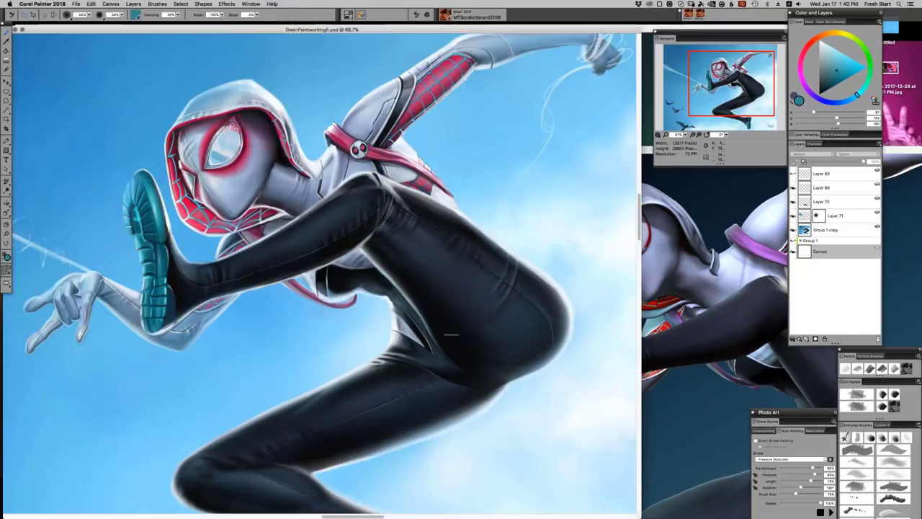
{"action": "left_click", "coordinate": [254, 4]}
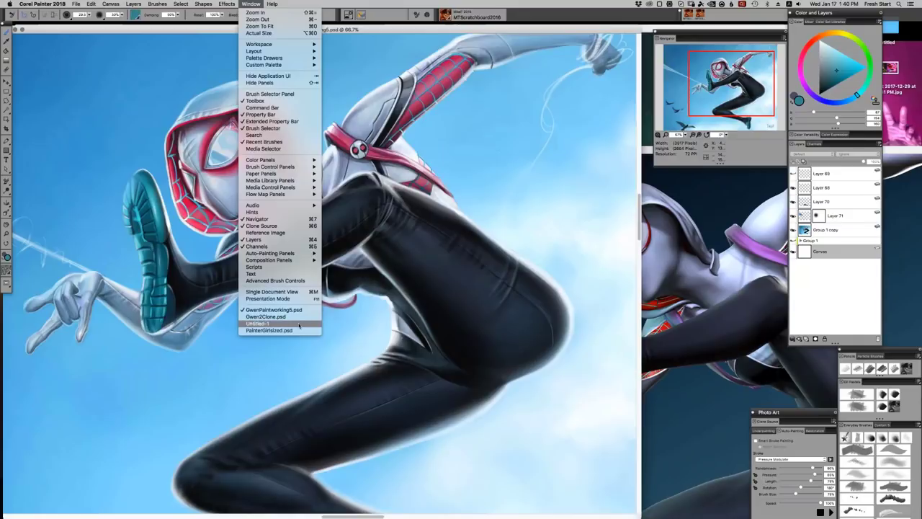
{"action": "left_click", "coordinate": [299, 323]}
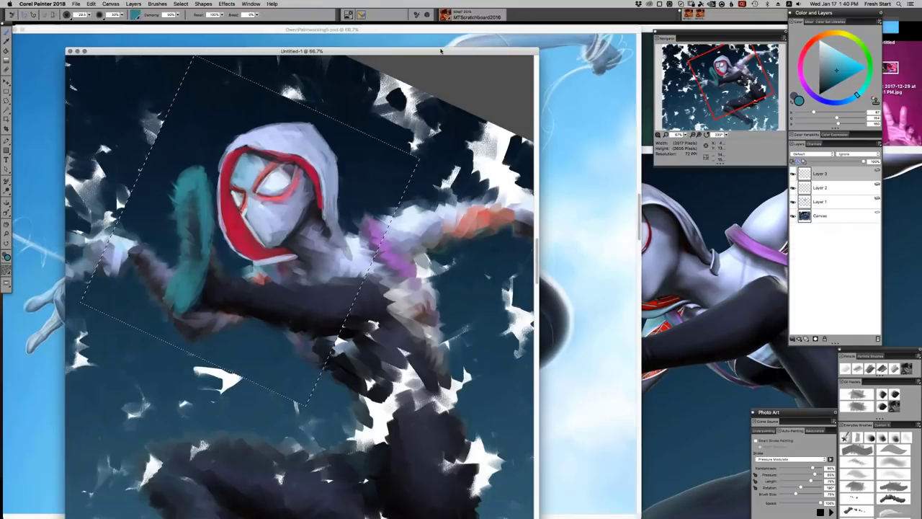
{"action": "left_click_drag", "start_coordinate": [441, 50], "coordinate": [689, 102]}
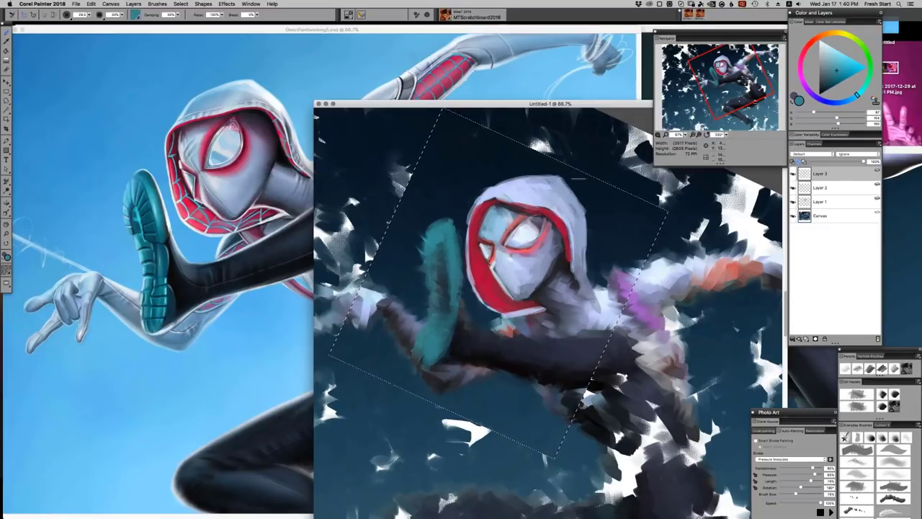
Undo the last two strokes in Untitled-1, choose a light cyan as the painting colour, and add a new layer.
{"action": "key", "text": "super+z"}
{"action": "key", "text": "super+z"}
{"action": "key", "text": "super+minus"}
{"action": "key", "text": "super+minus"}
{"action": "key", "text": "super+minus"}
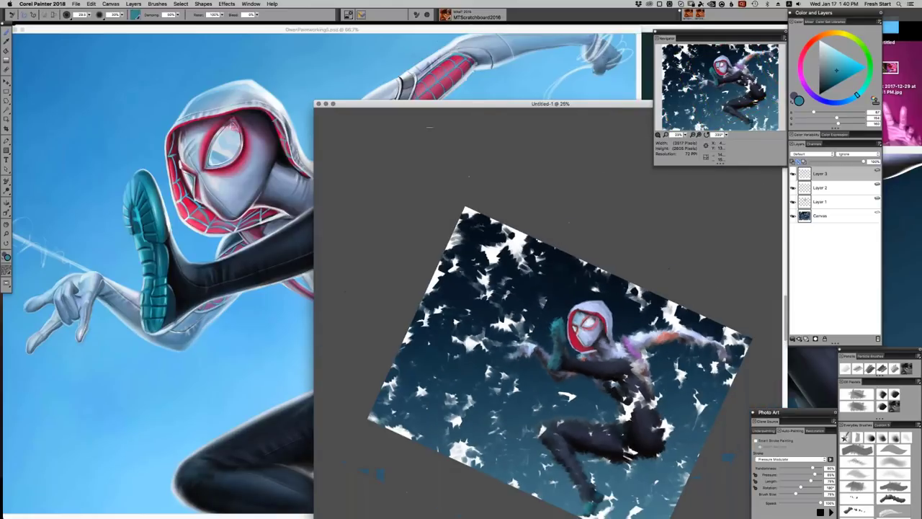
{"action": "left_click", "coordinate": [846, 56]}
{"action": "left_click", "coordinate": [807, 338]}
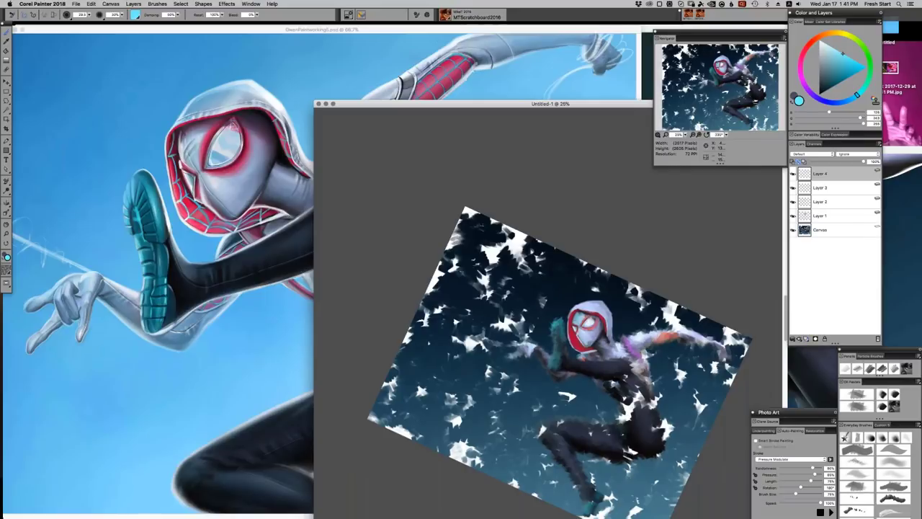
Block in the background above and beside the raised foot with broad light cyan strokes, covering the canvas's upper-left corner.
{"action": "mouse_move", "coordinate": [522, 306]}
{"action": "left_mouse_down"}
{"action": "mouse_move", "coordinate": [598, 267]}
{"action": "mouse_move", "coordinate": [511, 254]}
{"action": "mouse_move", "coordinate": [468, 282]}
{"action": "mouse_move", "coordinate": [445, 232]}
{"action": "mouse_move", "coordinate": [389, 418]}
{"action": "left_mouse_up"}
{"action": "left_click_drag", "start_coordinate": [556, 270], "coordinate": [497, 342]}
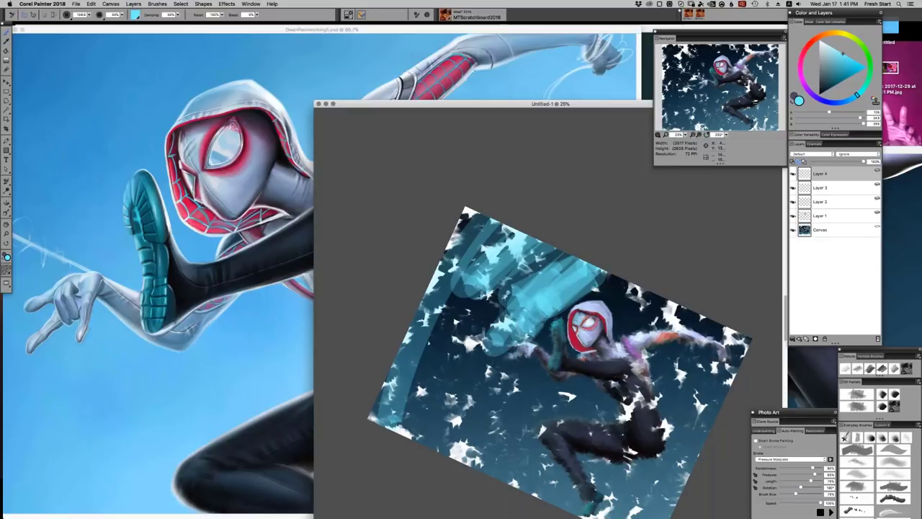
{"action": "mouse_move", "coordinate": [540, 313]}
{"action": "left_mouse_down"}
{"action": "mouse_move", "coordinate": [477, 344]}
{"action": "mouse_move", "coordinate": [472, 405]}
{"action": "left_mouse_up"}
{"action": "mouse_move", "coordinate": [457, 332]}
{"action": "left_mouse_down"}
{"action": "mouse_move", "coordinate": [460, 222]}
{"action": "mouse_move", "coordinate": [457, 240]}
{"action": "mouse_move", "coordinate": [500, 233]}
{"action": "mouse_move", "coordinate": [579, 260]}
{"action": "left_mouse_up"}
{"action": "mouse_move", "coordinate": [504, 232]}
{"action": "left_mouse_down"}
{"action": "mouse_move", "coordinate": [471, 288]}
{"action": "mouse_move", "coordinate": [494, 341]}
{"action": "left_mouse_up"}
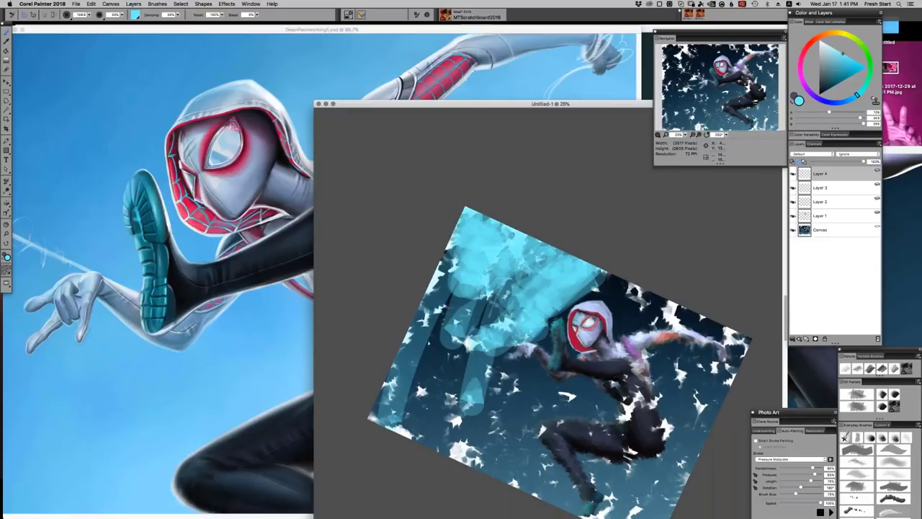
Choose a medium blue and cover the background along the canvas's left side with broad overlapping strokes down to the lower edge.
{"action": "left_click", "coordinate": [840, 64]}
{"action": "left_click", "coordinate": [849, 98]}
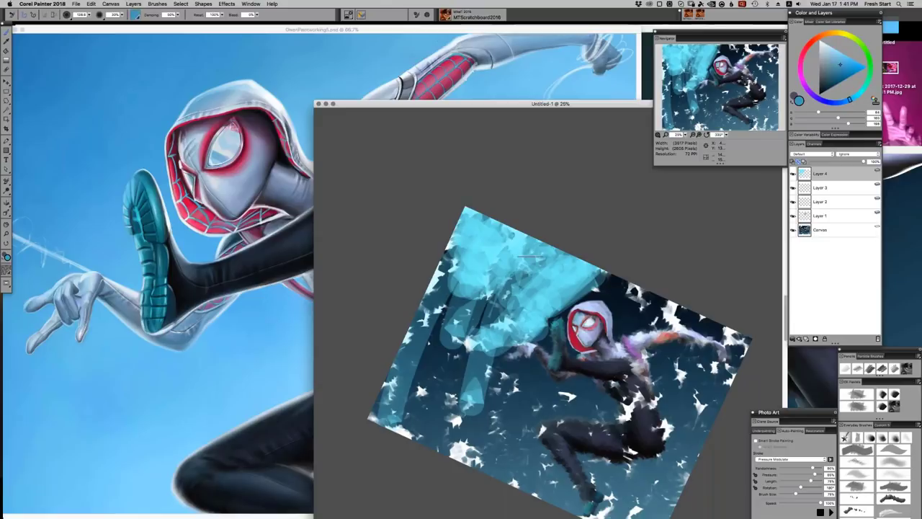
{"action": "mouse_move", "coordinate": [487, 265]}
{"action": "left_mouse_down"}
{"action": "mouse_move", "coordinate": [478, 321]}
{"action": "mouse_move", "coordinate": [488, 336]}
{"action": "mouse_move", "coordinate": [445, 297]}
{"action": "mouse_move", "coordinate": [455, 440]}
{"action": "left_mouse_up"}
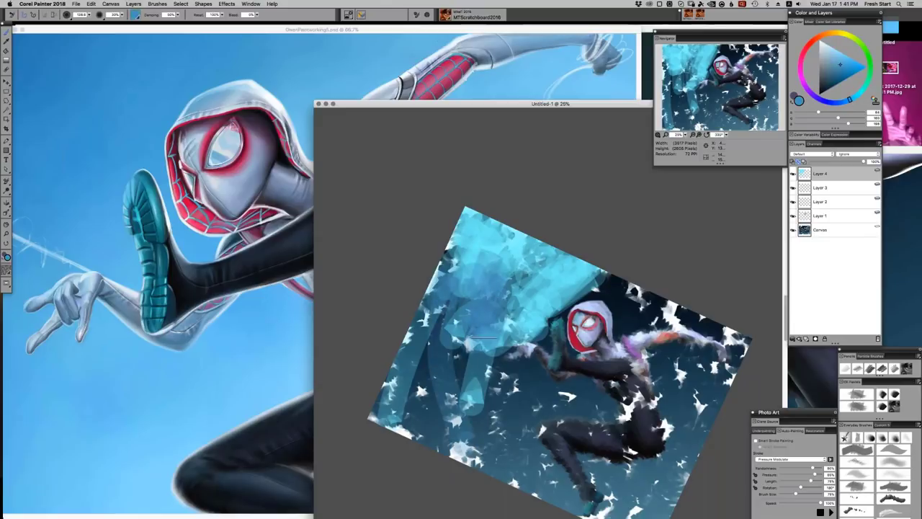
{"action": "mouse_move", "coordinate": [478, 336]}
{"action": "left_mouse_down"}
{"action": "mouse_move", "coordinate": [468, 403]}
{"action": "mouse_move", "coordinate": [487, 461]}
{"action": "mouse_move", "coordinate": [451, 405]}
{"action": "left_mouse_up"}
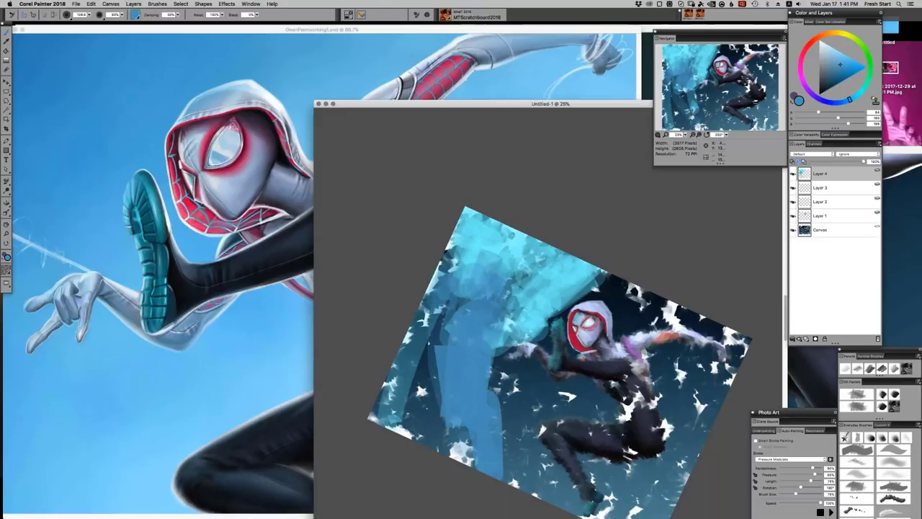
{"action": "left_click_drag", "start_coordinate": [434, 355], "coordinate": [430, 432]}
{"action": "left_click_drag", "start_coordinate": [410, 369], "coordinate": [399, 420]}
{"action": "left_click_drag", "start_coordinate": [390, 394], "coordinate": [383, 414]}
{"action": "left_click_drag", "start_coordinate": [426, 303], "coordinate": [406, 388]}
{"action": "left_click_drag", "start_coordinate": [443, 268], "coordinate": [425, 339]}
{"action": "mouse_move", "coordinate": [433, 305]}
{"action": "left_mouse_down"}
{"action": "mouse_move", "coordinate": [474, 442]}
{"action": "mouse_move", "coordinate": [492, 435]}
{"action": "mouse_move", "coordinate": [514, 481]}
{"action": "left_mouse_up"}
{"action": "left_click_drag", "start_coordinate": [467, 293], "coordinate": [445, 321]}
{"action": "left_click_drag", "start_coordinate": [452, 249], "coordinate": [446, 283]}
{"action": "left_click_drag", "start_coordinate": [471, 272], "coordinate": [468, 287]}
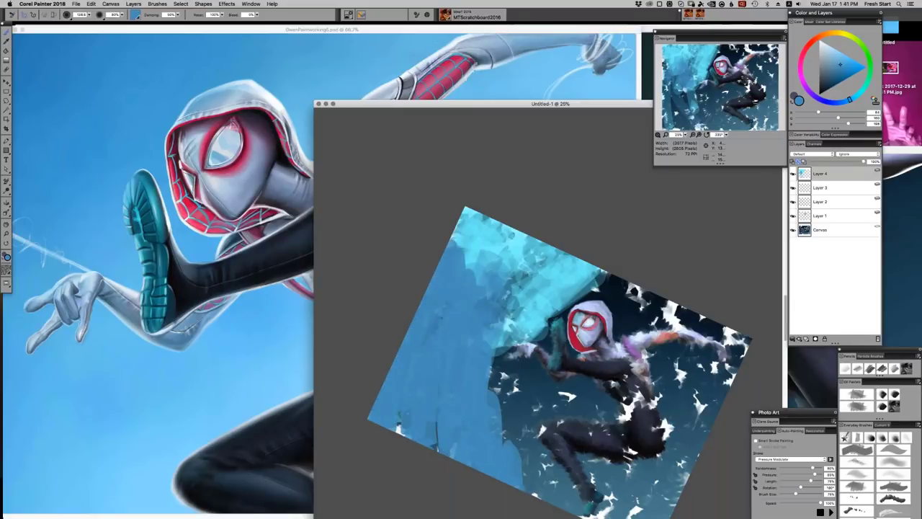
{"action": "left_click_drag", "start_coordinate": [471, 240], "coordinate": [491, 292]}
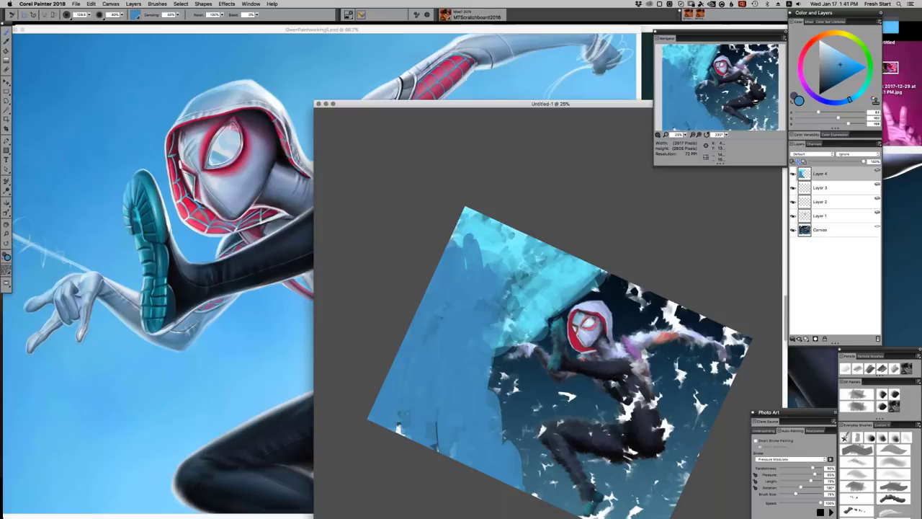
Sample the light cyan, paint it over the border with the medium blue area, and select the Acrylic Gel Wash 2 brush.
{"action": "left_click", "coordinate": [496, 266], "text": "alt"}
{"action": "mouse_move", "coordinate": [477, 250]}
{"action": "left_mouse_down"}
{"action": "mouse_move", "coordinate": [487, 291]}
{"action": "mouse_move", "coordinate": [497, 286]}
{"action": "left_mouse_up"}
{"action": "left_click_drag", "start_coordinate": [500, 274], "coordinate": [512, 316]}
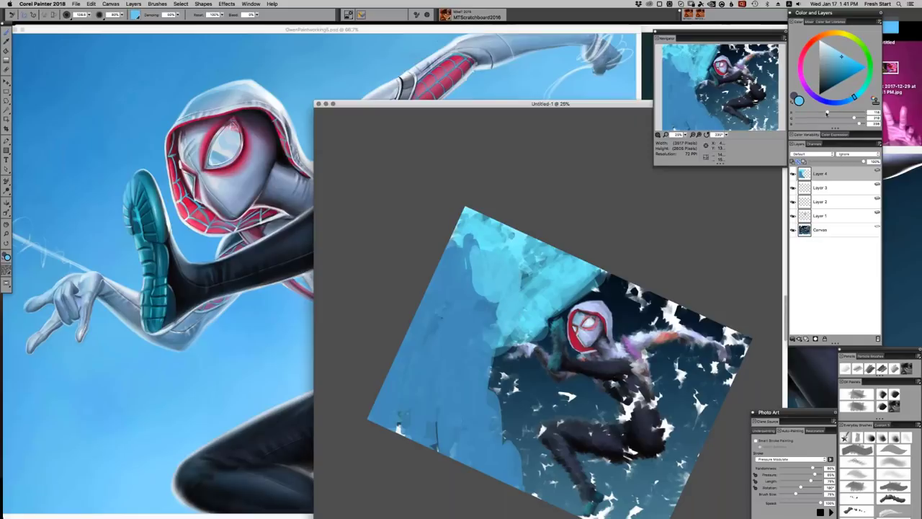
{"action": "left_click", "coordinate": [857, 437]}
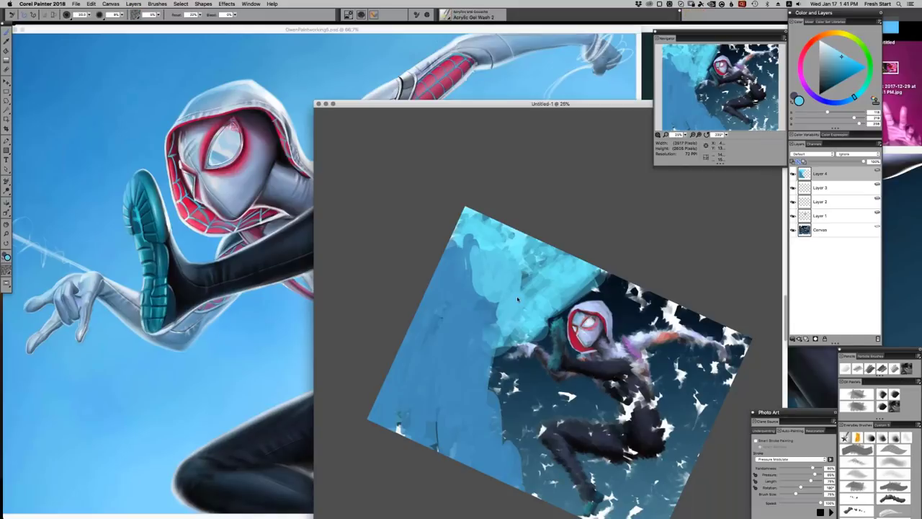
Try several brushes, choose Chunky Oil Pastel, sample the blue, and paint it over the dark background's edge beside and below the reaching hand.
{"action": "left_click_drag", "start_coordinate": [504, 321], "coordinate": [497, 308]}
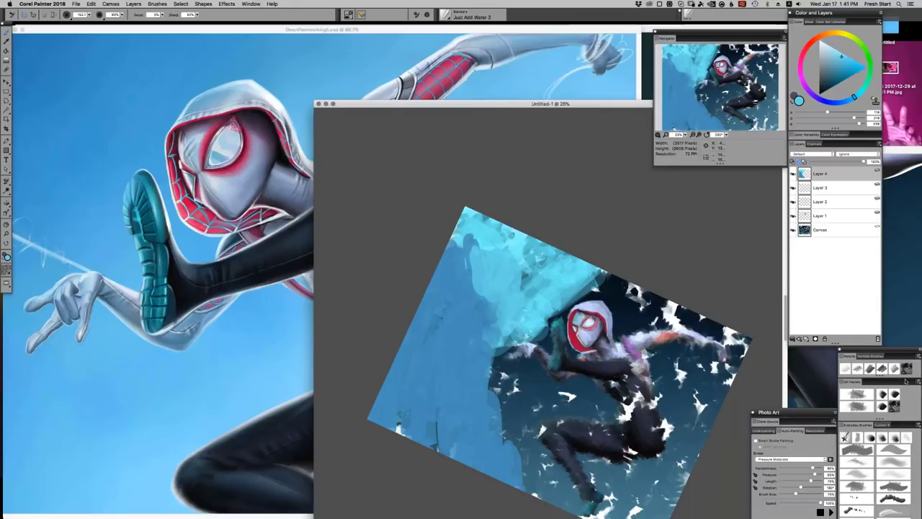
{"action": "left_click", "coordinate": [859, 407]}
{"action": "key", "text": "b"}
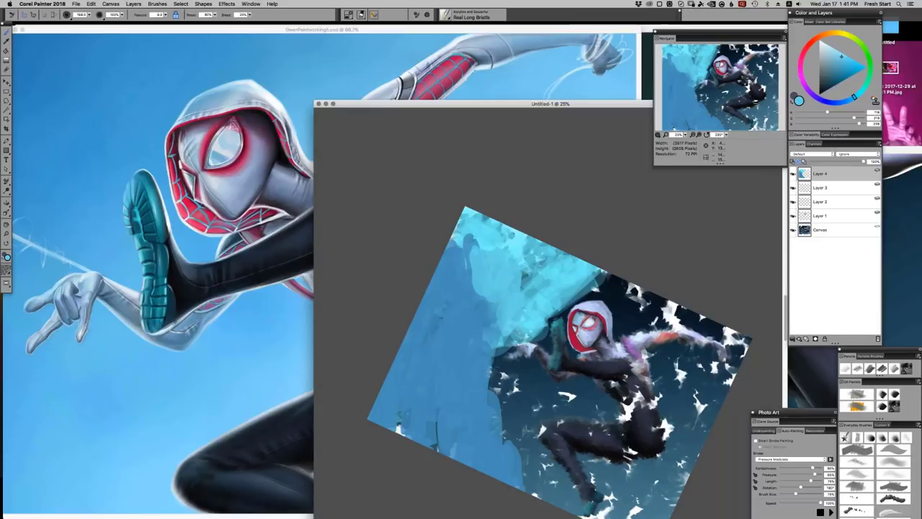
{"action": "key", "text": "ctrl+/"}
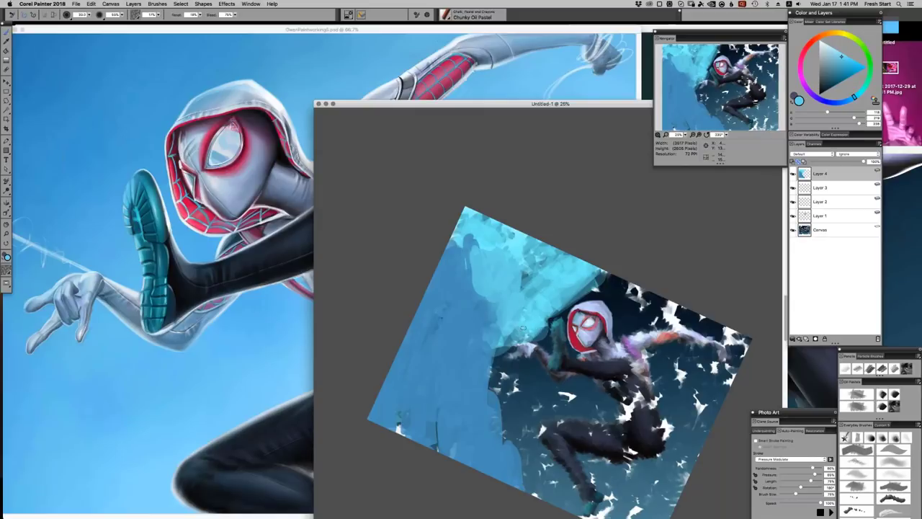
{"action": "left_click", "coordinate": [524, 329], "text": "alt"}
{"action": "mouse_move", "coordinate": [496, 352]}
{"action": "left_mouse_down"}
{"action": "mouse_move", "coordinate": [504, 406]}
{"action": "mouse_move", "coordinate": [495, 400]}
{"action": "mouse_move", "coordinate": [493, 355]}
{"action": "mouse_move", "coordinate": [489, 361]}
{"action": "left_mouse_up"}
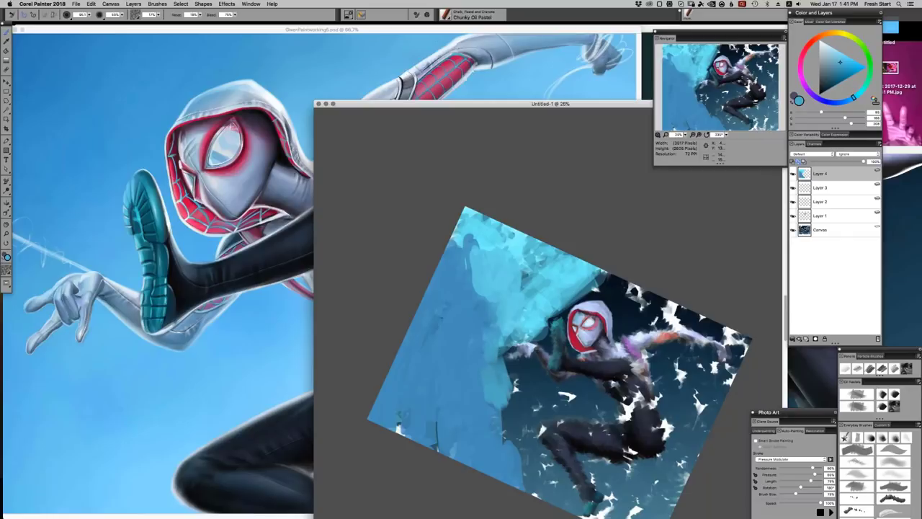
{"action": "left_click", "coordinate": [545, 375]}
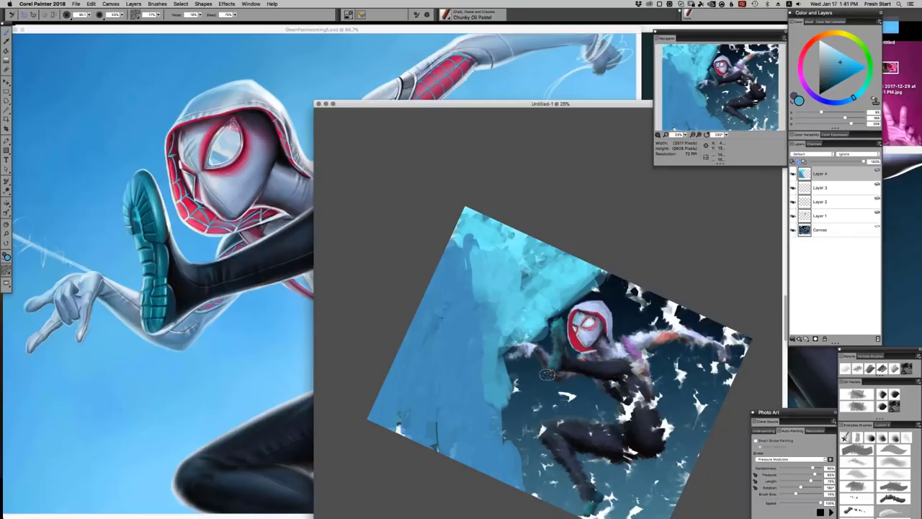
Reset the canvas rotation, select the MTScratchboard2016 brush, and smooth the upper-left sky with large strokes of sampled cyan.
{"action": "left_click", "coordinate": [623, 397], "text": "alt"}
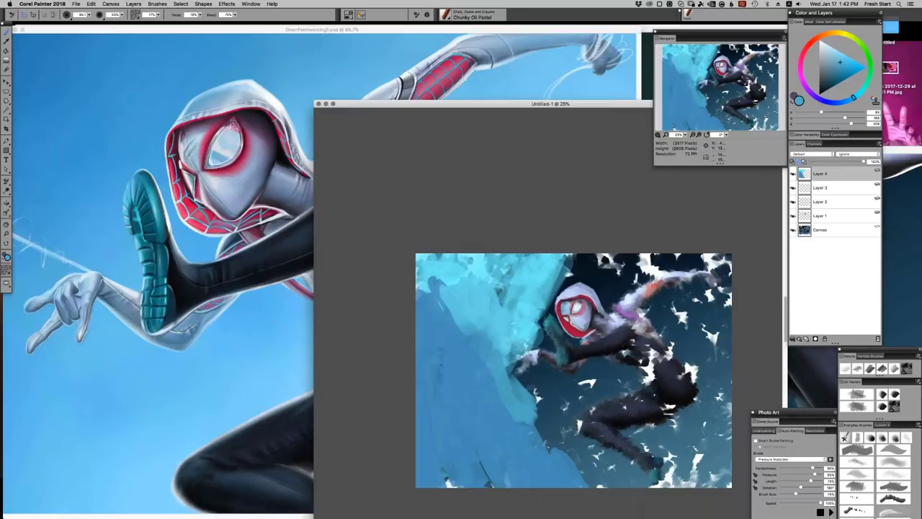
{"action": "mouse_move", "coordinate": [676, 437]}
{"action": "left_mouse_down"}
{"action": "mouse_move", "coordinate": [599, 390]}
{"action": "mouse_move", "coordinate": [601, 353]}
{"action": "left_mouse_up"}
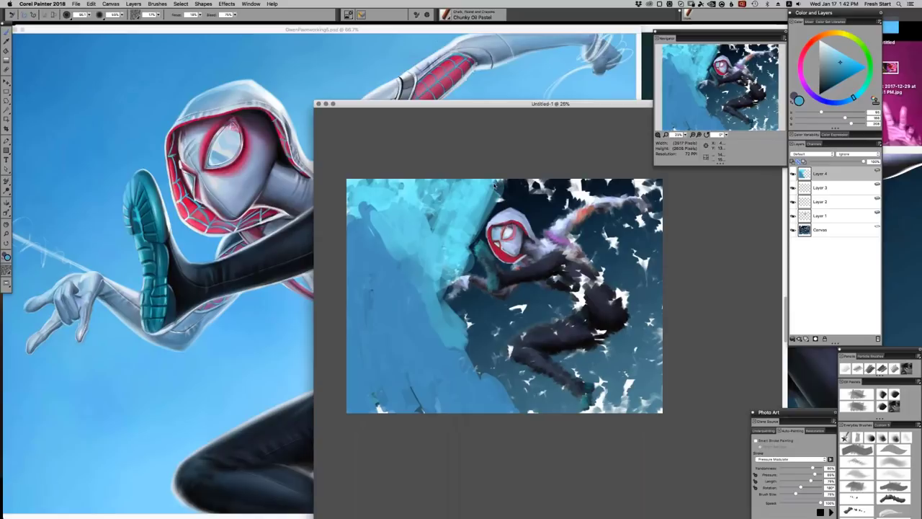
{"action": "key", "text": "b"}
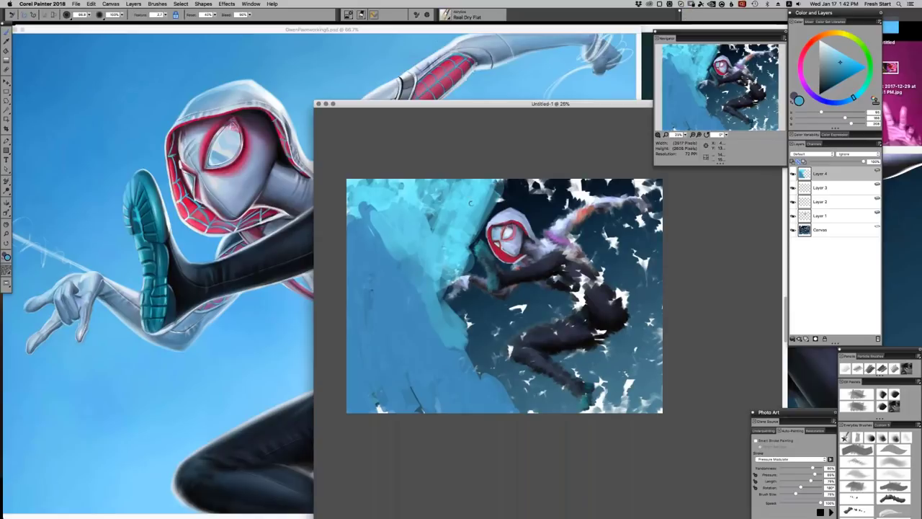
{"action": "key", "text": "b"}
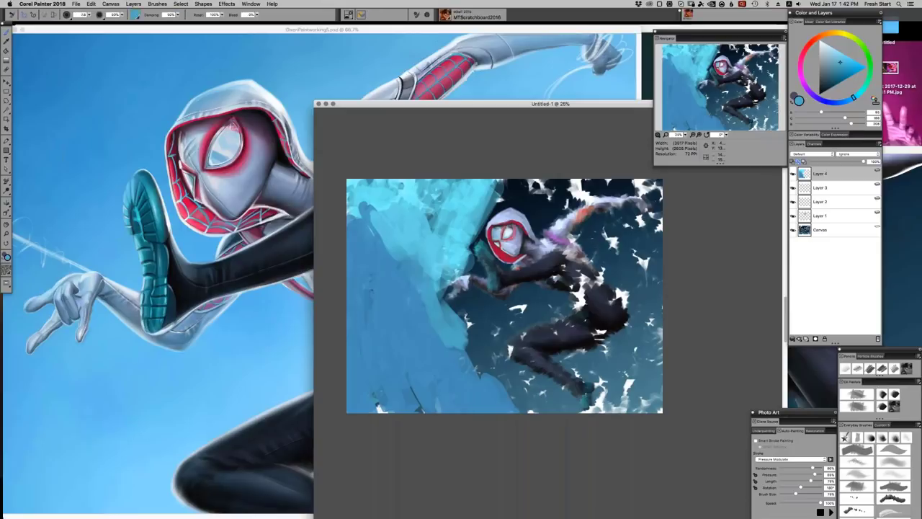
{"action": "left_click_drag", "start_coordinate": [474, 334], "coordinate": [459, 334], "text": "alt+super"}
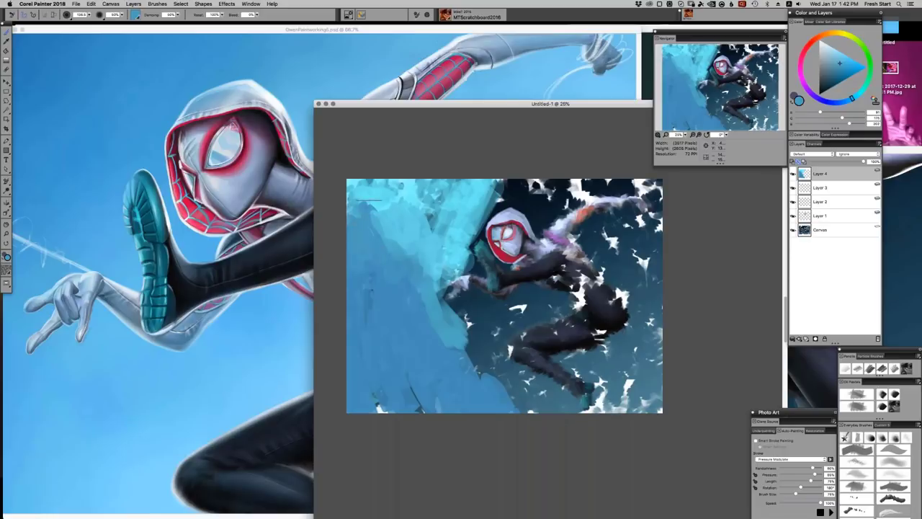
{"action": "mouse_move", "coordinate": [370, 201]}
{"action": "left_mouse_down"}
{"action": "mouse_move", "coordinate": [376, 233]}
{"action": "mouse_move", "coordinate": [390, 245]}
{"action": "mouse_move", "coordinate": [389, 234]}
{"action": "mouse_move", "coordinate": [403, 237]}
{"action": "mouse_move", "coordinate": [410, 276]}
{"action": "left_mouse_up"}
{"action": "left_click", "coordinate": [375, 201], "text": "alt"}
{"action": "mouse_move", "coordinate": [484, 224]}
{"action": "left_mouse_down"}
{"action": "mouse_move", "coordinate": [478, 234]}
{"action": "mouse_move", "coordinate": [450, 199]}
{"action": "mouse_move", "coordinate": [356, 192]}
{"action": "mouse_move", "coordinate": [360, 229]}
{"action": "left_mouse_up"}
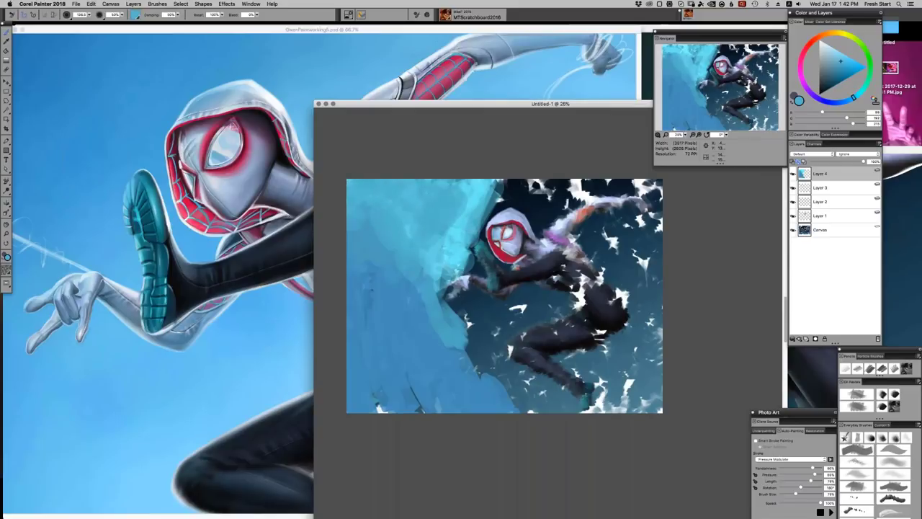
Paint broad light blue strokes into the darker blue on the left side and over the dark background at the canvas's right edge.
{"action": "left_click_drag", "start_coordinate": [430, 225], "coordinate": [430, 355]}
{"action": "mouse_move", "coordinate": [389, 324]}
{"action": "left_mouse_down"}
{"action": "mouse_move", "coordinate": [379, 271]}
{"action": "mouse_move", "coordinate": [376, 304]}
{"action": "left_mouse_up"}
{"action": "left_click_drag", "start_coordinate": [417, 280], "coordinate": [410, 316]}
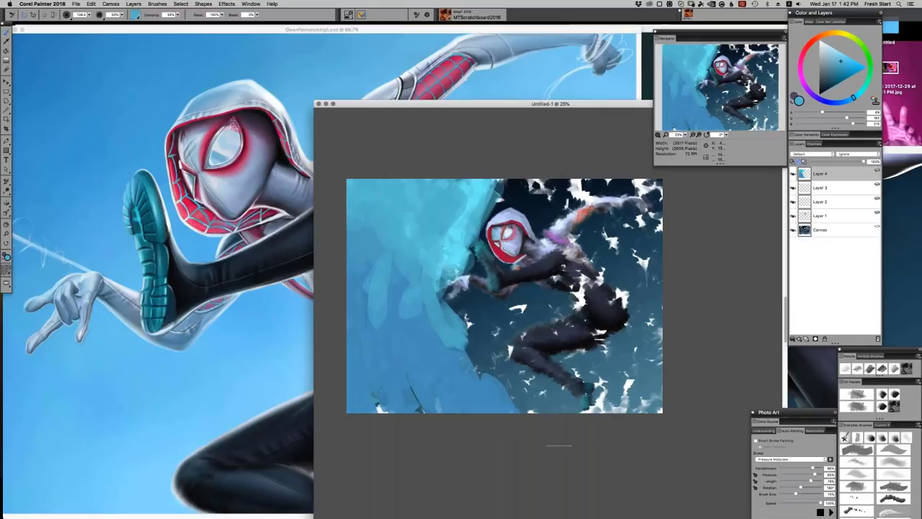
{"action": "mouse_move", "coordinate": [647, 231]}
{"action": "left_mouse_down"}
{"action": "mouse_move", "coordinate": [648, 303]}
{"action": "mouse_move", "coordinate": [649, 234]}
{"action": "mouse_move", "coordinate": [641, 242]}
{"action": "left_mouse_up"}
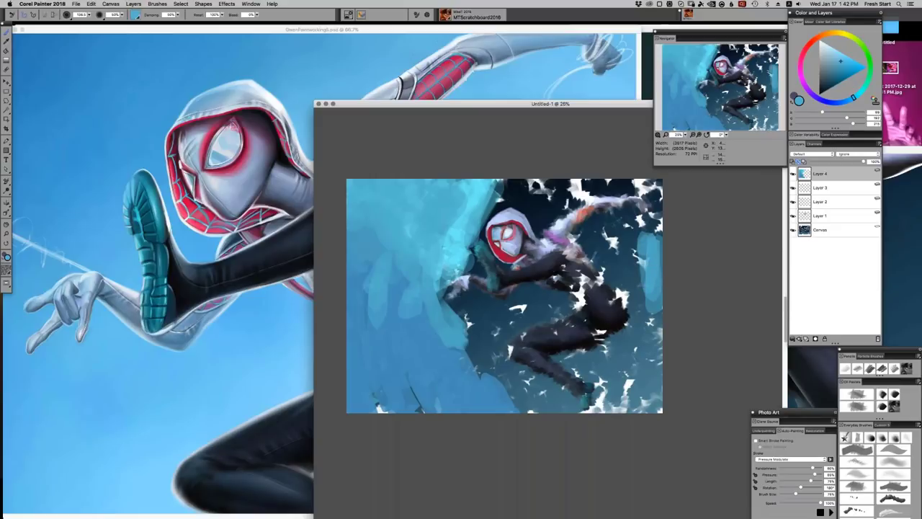
Look up the Mac's hardware specifications in the system overview and the full system report, and close the report.
{"action": "left_click", "coordinate": [9, 4]}
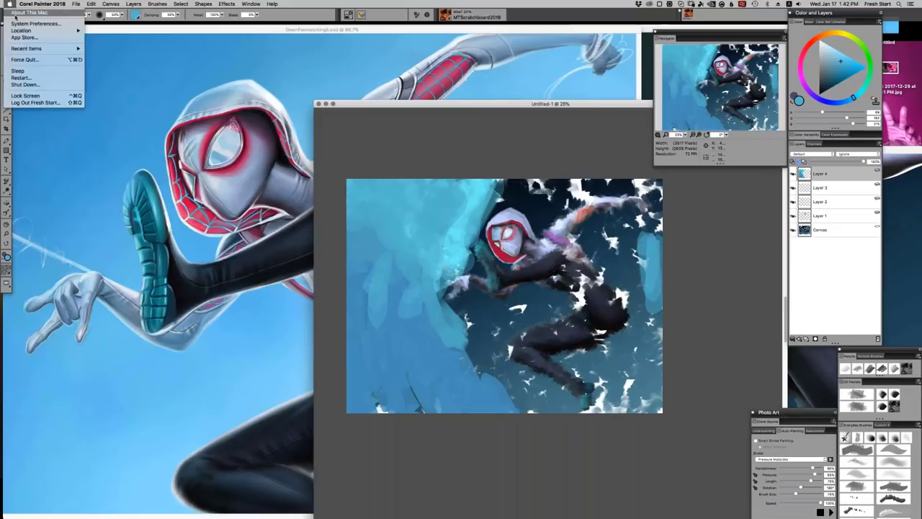
{"action": "left_click", "coordinate": [148, 108]}
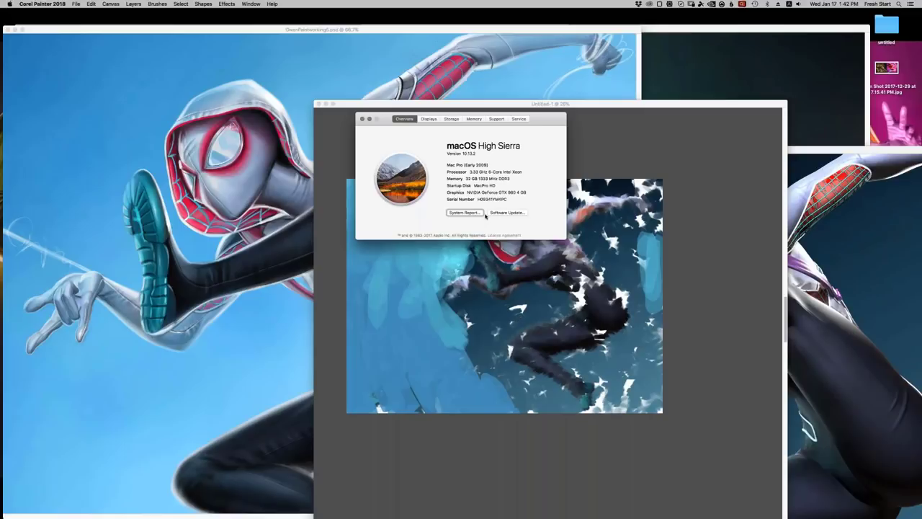
{"action": "left_click", "coordinate": [470, 214]}
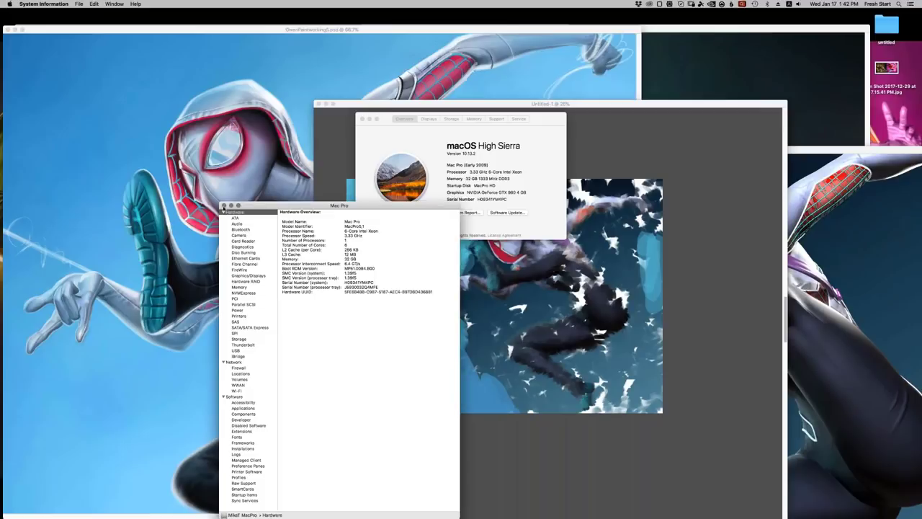
{"action": "left_click", "coordinate": [224, 206]}
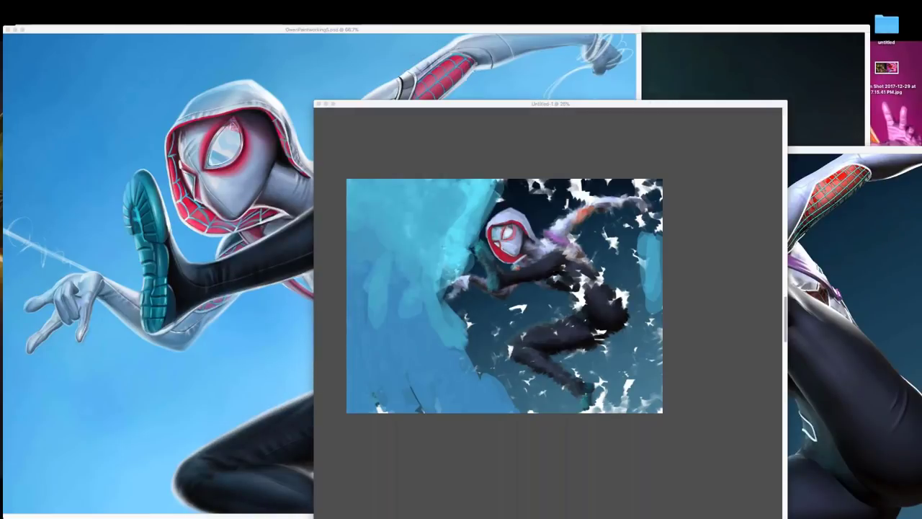
Cover the dark background between the arm and bent leg with light blue, and blend sampled sky colours beside the hood using a smaller brush.
{"action": "left_click", "coordinate": [507, 266]}
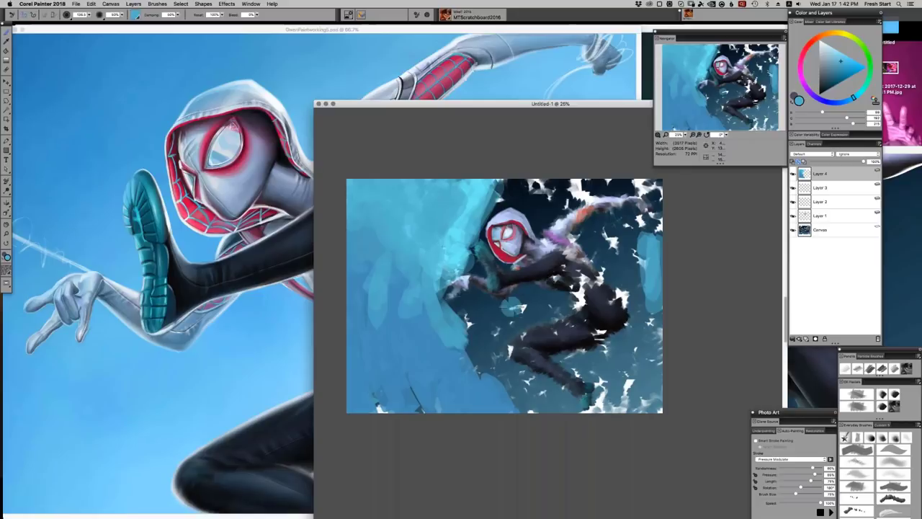
{"action": "mouse_move", "coordinate": [512, 307]}
{"action": "left_mouse_down"}
{"action": "mouse_move", "coordinate": [475, 331]}
{"action": "mouse_move", "coordinate": [482, 298]}
{"action": "mouse_move", "coordinate": [452, 307]}
{"action": "mouse_move", "coordinate": [487, 336]}
{"action": "mouse_move", "coordinate": [525, 300]}
{"action": "mouse_move", "coordinate": [522, 290]}
{"action": "mouse_move", "coordinate": [551, 298]}
{"action": "mouse_move", "coordinate": [531, 309]}
{"action": "mouse_move", "coordinate": [565, 299]}
{"action": "mouse_move", "coordinate": [569, 310]}
{"action": "mouse_move", "coordinate": [508, 327]}
{"action": "mouse_move", "coordinate": [533, 317]}
{"action": "mouse_move", "coordinate": [483, 353]}
{"action": "mouse_move", "coordinate": [490, 367]}
{"action": "mouse_move", "coordinate": [469, 328]}
{"action": "mouse_move", "coordinate": [457, 378]}
{"action": "mouse_move", "coordinate": [414, 323]}
{"action": "left_mouse_up"}
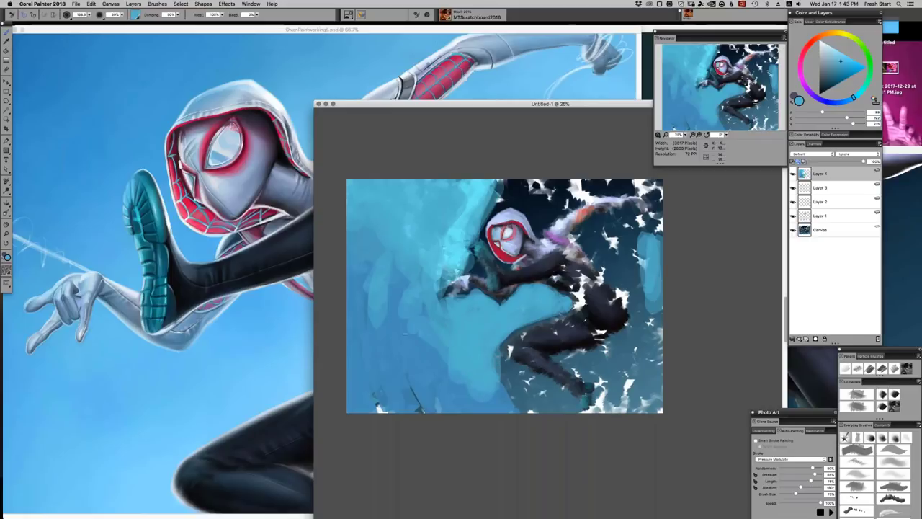
{"action": "mouse_move", "coordinate": [463, 257]}
{"action": "left_mouse_down", "text": "alt+super"}
{"action": "mouse_move", "coordinate": [481, 272]}
{"action": "mouse_move", "coordinate": [470, 241]}
{"action": "mouse_move", "coordinate": [465, 273]}
{"action": "mouse_move", "coordinate": [441, 282]}
{"action": "mouse_move", "coordinate": [458, 262]}
{"action": "mouse_move", "coordinate": [444, 255]}
{"action": "mouse_move", "coordinate": [457, 247]}
{"action": "mouse_move", "coordinate": [449, 235]}
{"action": "mouse_move", "coordinate": [480, 238]}
{"action": "mouse_move", "coordinate": [482, 226]}
{"action": "mouse_move", "coordinate": [484, 238]}
{"action": "mouse_move", "coordinate": [504, 190]}
{"action": "mouse_move", "coordinate": [497, 183]}
{"action": "mouse_move", "coordinate": [546, 180]}
{"action": "left_mouse_up", "text": "alt+super"}
{"action": "left_click", "coordinate": [459, 238], "text": "alt"}
{"action": "left_click", "coordinate": [461, 233], "text": "alt"}
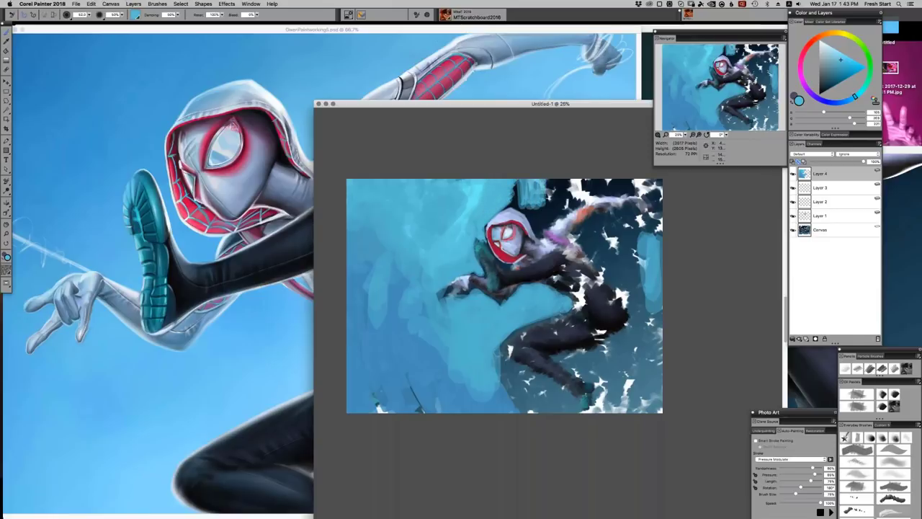
Paint sampled light blue over the remaining dark background above the head, around the outstretched arm, and along the back and lower leg.
{"action": "left_click_drag", "start_coordinate": [613, 247], "coordinate": [623, 247]}
{"action": "mouse_move", "coordinate": [515, 198]}
{"action": "left_mouse_down"}
{"action": "mouse_move", "coordinate": [526, 206]}
{"action": "mouse_move", "coordinate": [527, 183]}
{"action": "mouse_move", "coordinate": [526, 210]}
{"action": "mouse_move", "coordinate": [503, 209]}
{"action": "mouse_move", "coordinate": [537, 222]}
{"action": "mouse_move", "coordinate": [573, 196]}
{"action": "mouse_move", "coordinate": [554, 187]}
{"action": "mouse_move", "coordinate": [605, 181]}
{"action": "left_mouse_up"}
{"action": "mouse_move", "coordinate": [555, 199]}
{"action": "left_mouse_down"}
{"action": "mouse_move", "coordinate": [619, 184]}
{"action": "mouse_move", "coordinate": [569, 180]}
{"action": "left_mouse_up"}
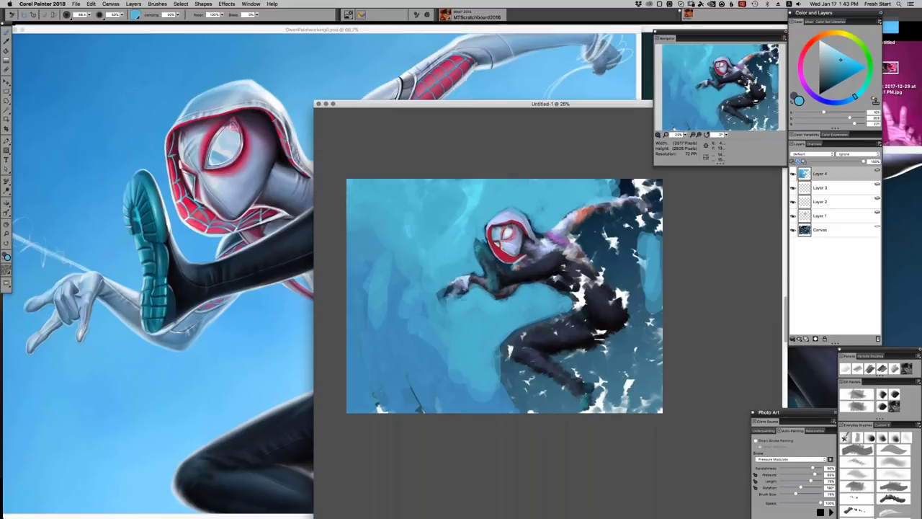
{"action": "mouse_move", "coordinate": [452, 298]}
{"action": "left_mouse_down"}
{"action": "mouse_move", "coordinate": [464, 293]}
{"action": "mouse_move", "coordinate": [438, 301]}
{"action": "left_mouse_up"}
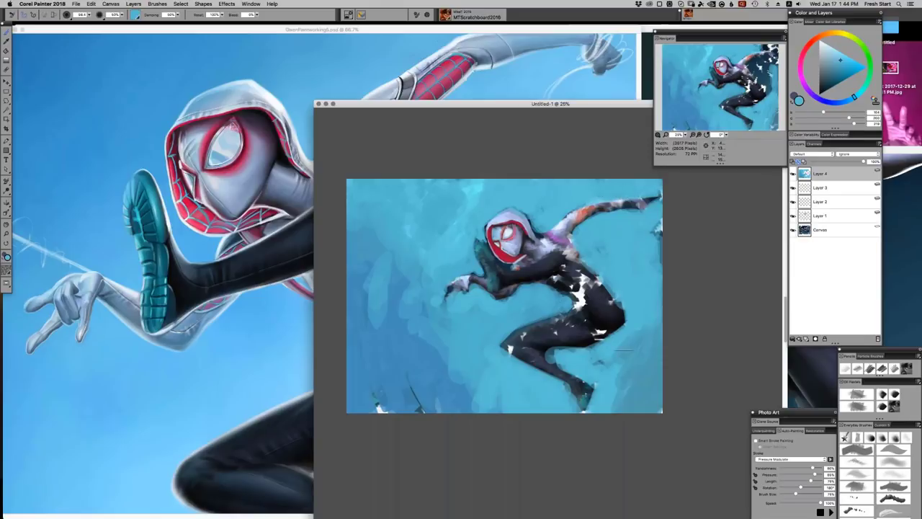
Add a layer mask to Layer 4 and paint black on it with a smaller brush to restore the bent leg's outer contours.
{"action": "left_click", "coordinate": [826, 338]}
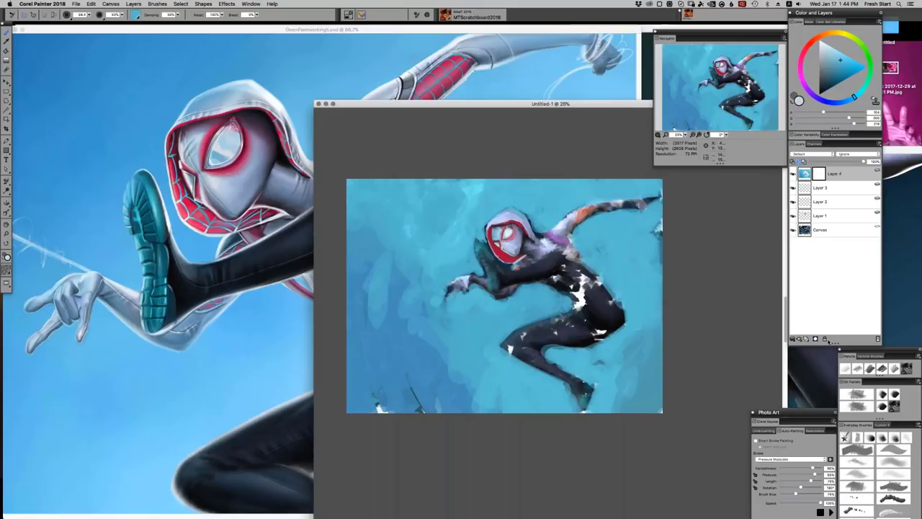
{"action": "left_click", "coordinate": [813, 369]}
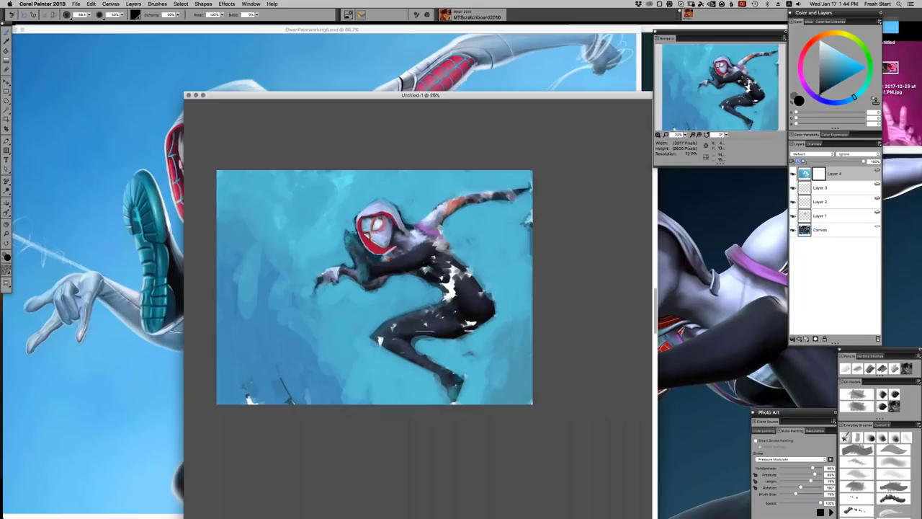
{"action": "scroll", "coordinate": [424, 332], "scroll_direction": "up", "scroll_amount": 2}
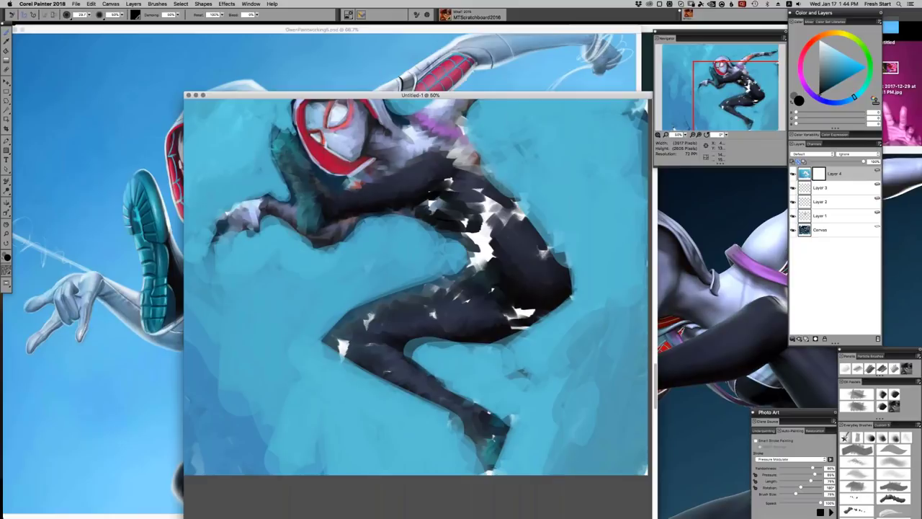
{"action": "mouse_move", "coordinate": [444, 386]}
{"action": "left_mouse_down"}
{"action": "mouse_move", "coordinate": [494, 412]}
{"action": "mouse_move", "coordinate": [418, 397]}
{"action": "mouse_move", "coordinate": [324, 346]}
{"action": "mouse_move", "coordinate": [352, 364]}
{"action": "left_mouse_up"}
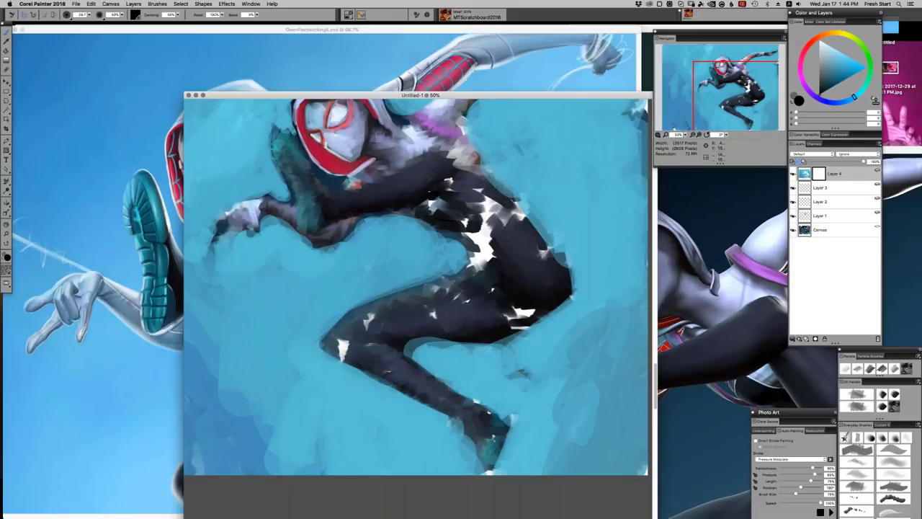
{"action": "left_click_drag", "start_coordinate": [405, 286], "coordinate": [459, 271]}
{"action": "mouse_move", "coordinate": [408, 348]}
{"action": "left_mouse_down"}
{"action": "mouse_move", "coordinate": [524, 333]}
{"action": "mouse_move", "coordinate": [573, 295]}
{"action": "mouse_move", "coordinate": [552, 318]}
{"action": "left_mouse_up"}
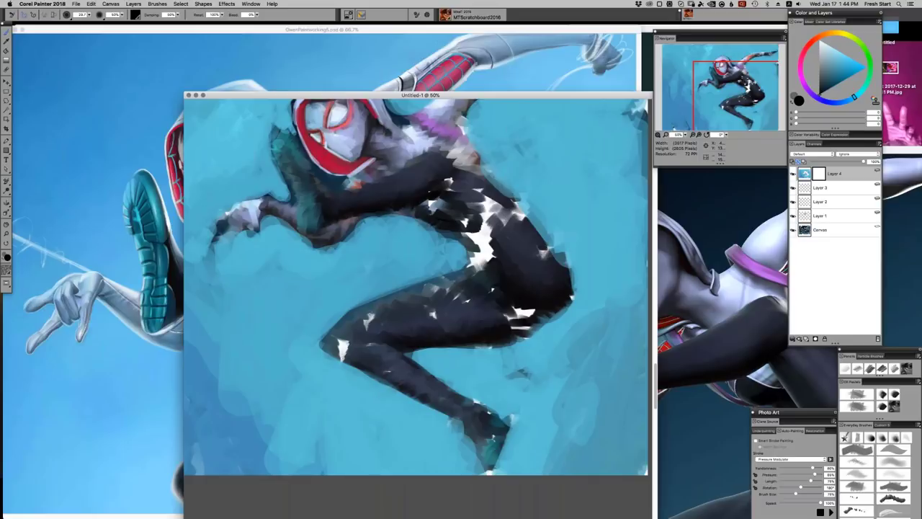
Paint black on Layer 4's mask along the hip, back, and stomach to clean up the torso silhouette.
{"action": "mouse_move", "coordinate": [562, 265]}
{"action": "left_mouse_down"}
{"action": "mouse_move", "coordinate": [535, 228]}
{"action": "mouse_move", "coordinate": [547, 240]}
{"action": "left_mouse_up"}
{"action": "mouse_move", "coordinate": [506, 193]}
{"action": "left_mouse_down"}
{"action": "mouse_move", "coordinate": [489, 176]}
{"action": "mouse_move", "coordinate": [509, 193]}
{"action": "left_mouse_up"}
{"action": "mouse_move", "coordinate": [571, 278]}
{"action": "left_mouse_down"}
{"action": "mouse_move", "coordinate": [526, 208]}
{"action": "mouse_move", "coordinate": [555, 249]}
{"action": "left_mouse_up"}
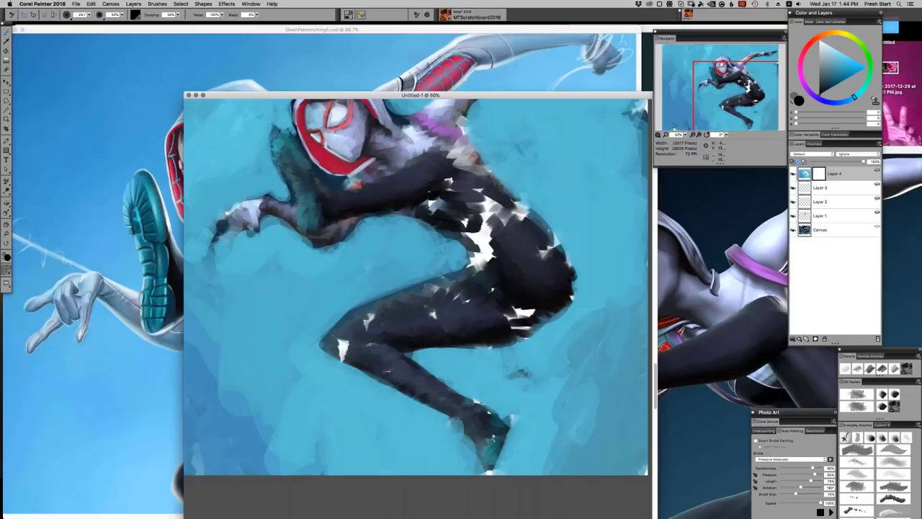
{"action": "left_click_drag", "start_coordinate": [465, 249], "coordinate": [455, 242]}
{"action": "left_click_drag", "start_coordinate": [442, 236], "coordinate": [402, 217]}
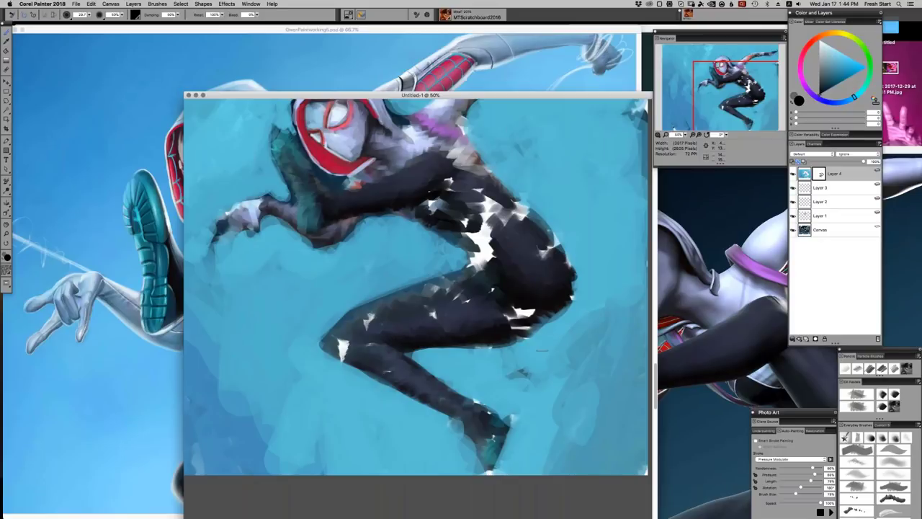
{"action": "key", "text": "super+minus"}
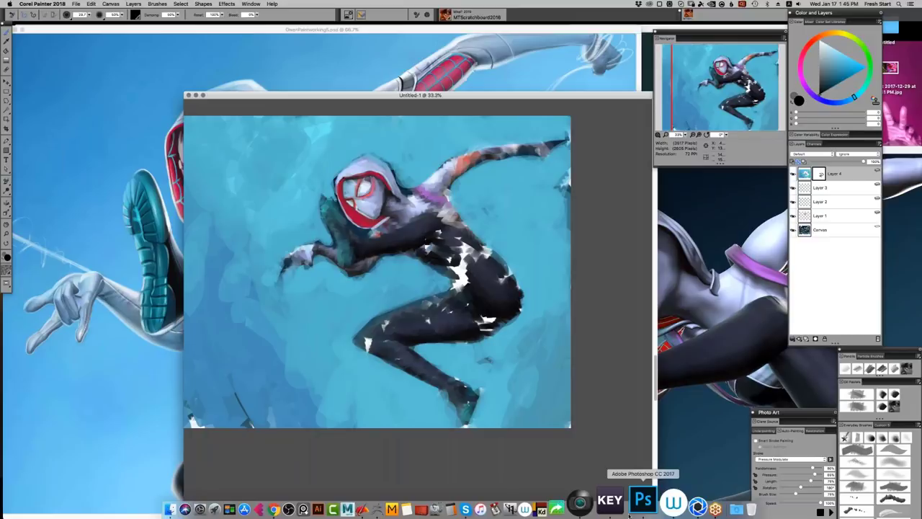
Switch to Adobe Photoshop CC 2017 and view the grey figure renders in AVS.PSD and ZBLBishop-Recovered.PSD.
{"action": "left_click", "coordinate": [631, 514]}
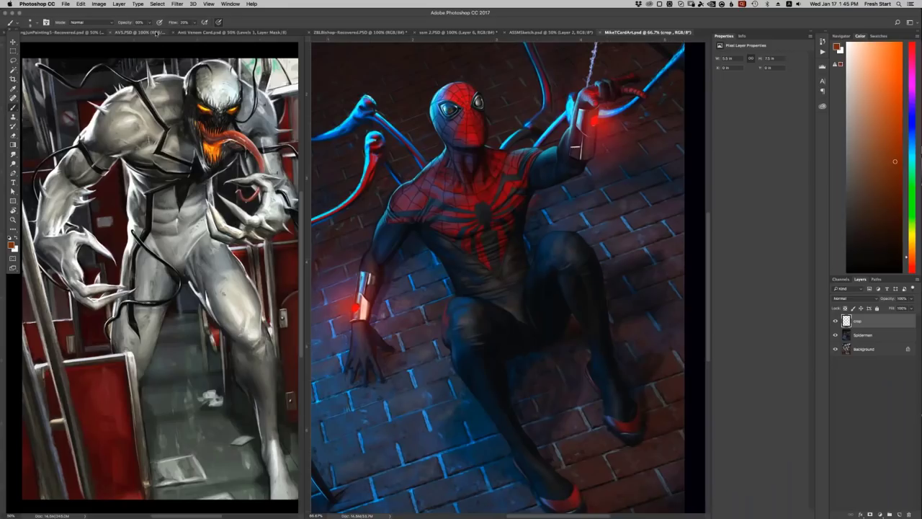
{"action": "left_click", "coordinate": [156, 32]}
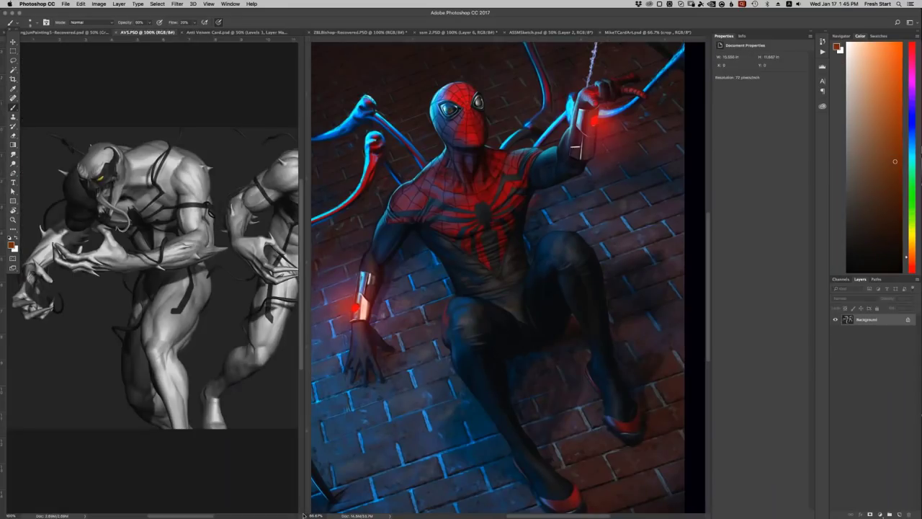
{"action": "scroll", "coordinate": [155, 274], "scroll_direction": "down", "scroll_amount": 5}
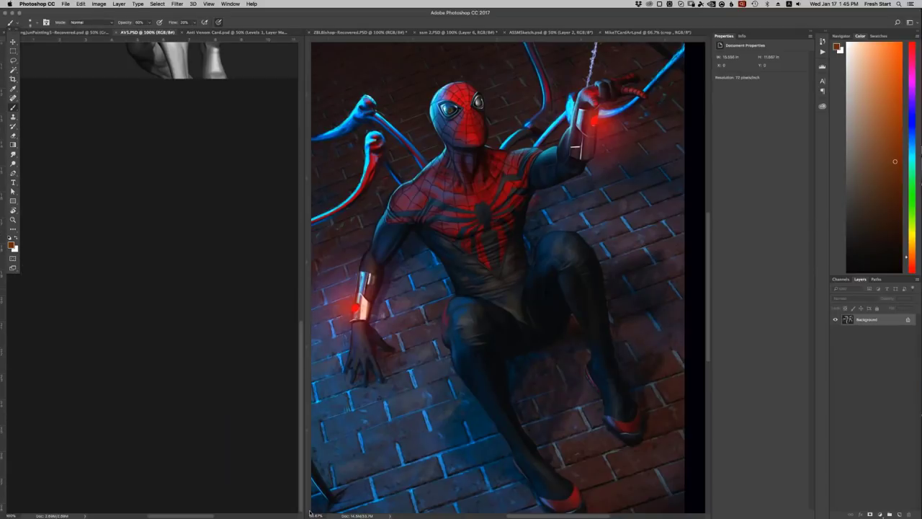
{"action": "scroll", "coordinate": [154, 324], "scroll_direction": "up", "scroll_amount": 5}
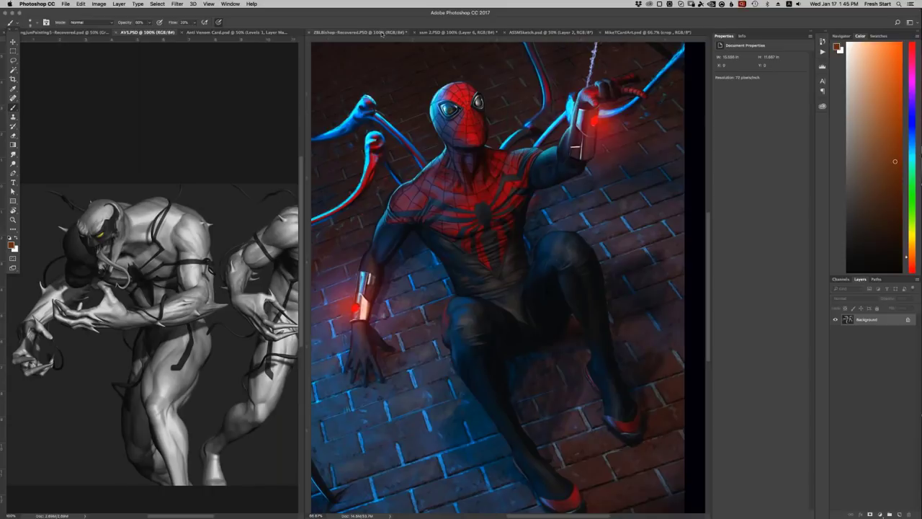
{"action": "left_click", "coordinate": [359, 33]}
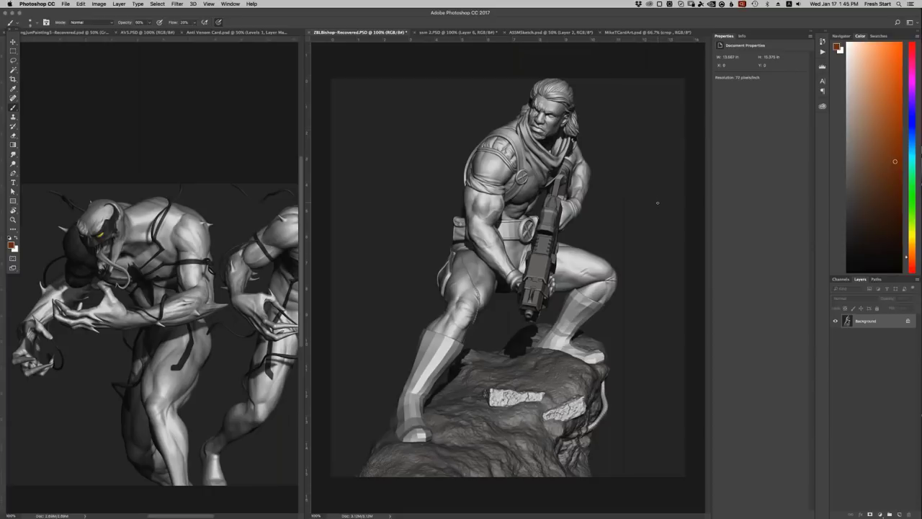
Switch to Corel Painter, bring the Untitled-1 painting into view and hide Layers 4, 3, 2, and 1 to isolate the Canvas.
{"action": "mouse_move", "coordinate": [546, 515]}
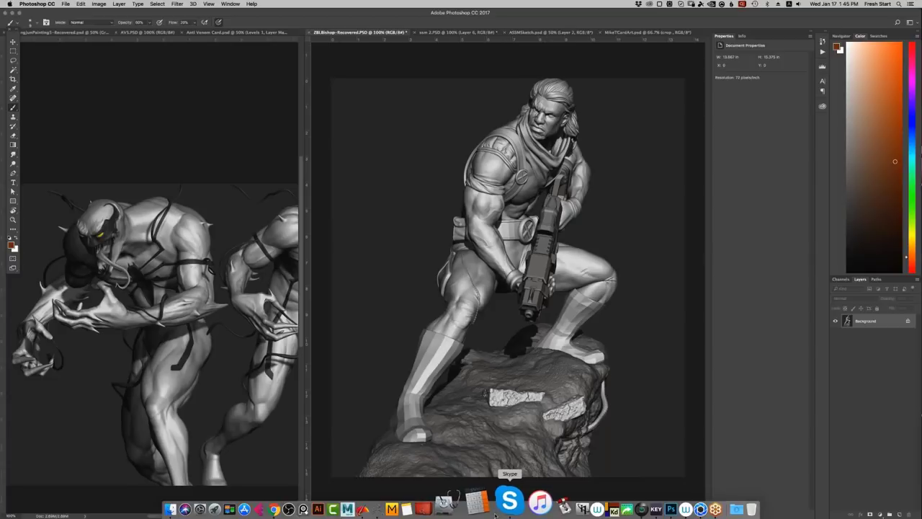
{"action": "left_click", "coordinate": [397, 500]}
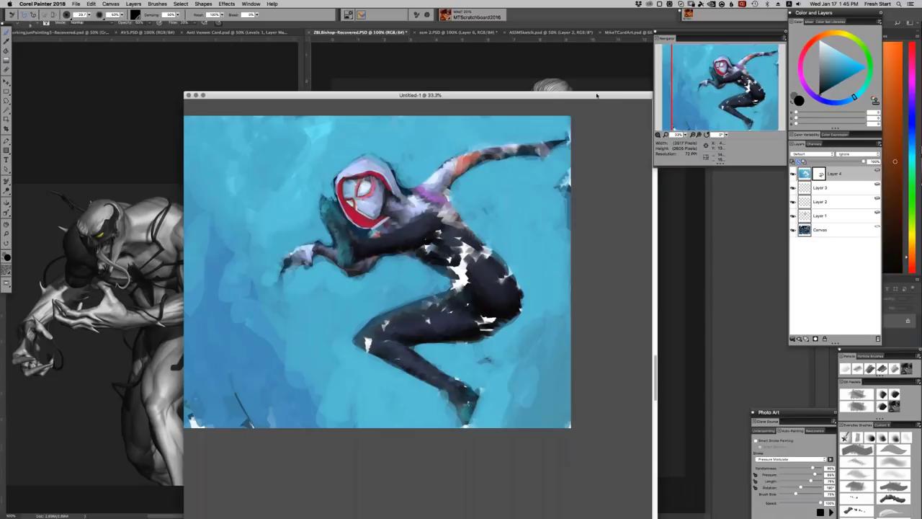
{"action": "left_click_drag", "start_coordinate": [596, 94], "coordinate": [473, 72]}
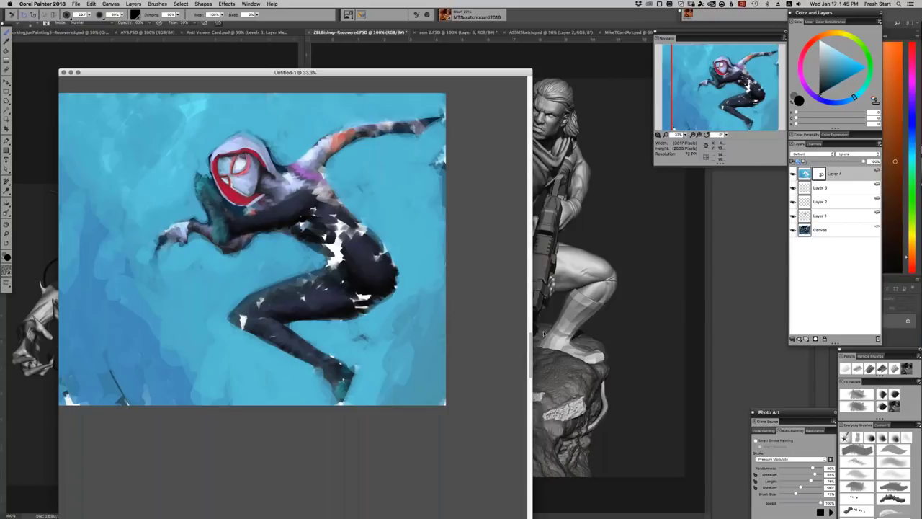
{"action": "left_click", "coordinate": [793, 174]}
{"action": "left_click", "coordinate": [793, 187]}
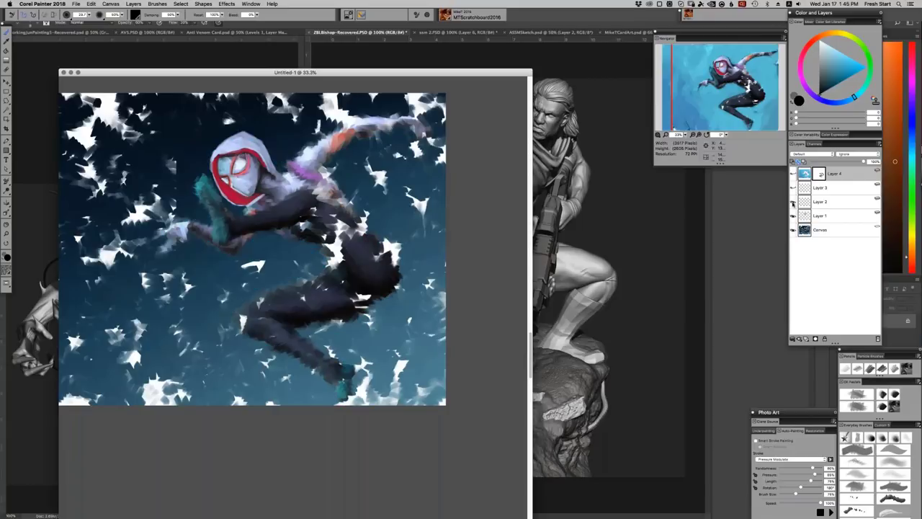
{"action": "left_click", "coordinate": [793, 202]}
{"action": "left_click", "coordinate": [793, 215]}
{"action": "left_click", "coordinate": [829, 229]}
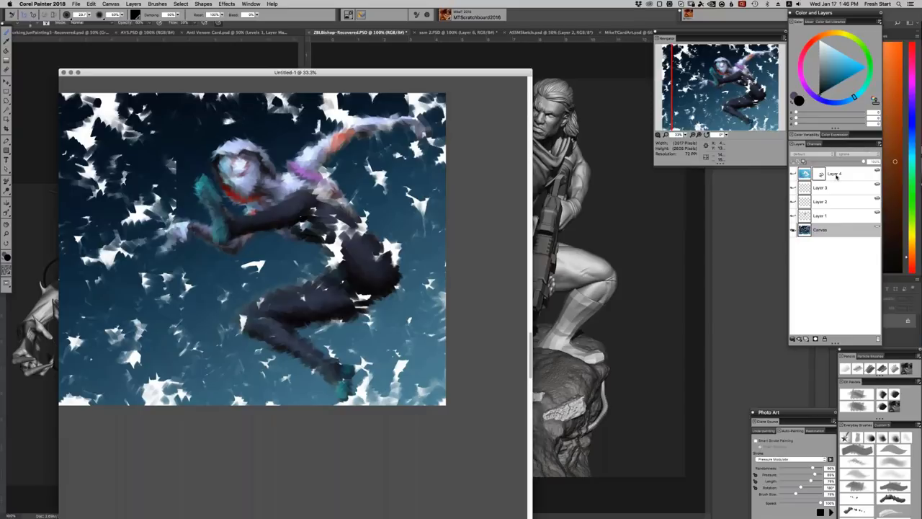
Toggle Layer 1's face details on and off, show Layers 1, 2, and 3 again, and select Layer 1.
{"action": "left_click", "coordinate": [793, 216]}
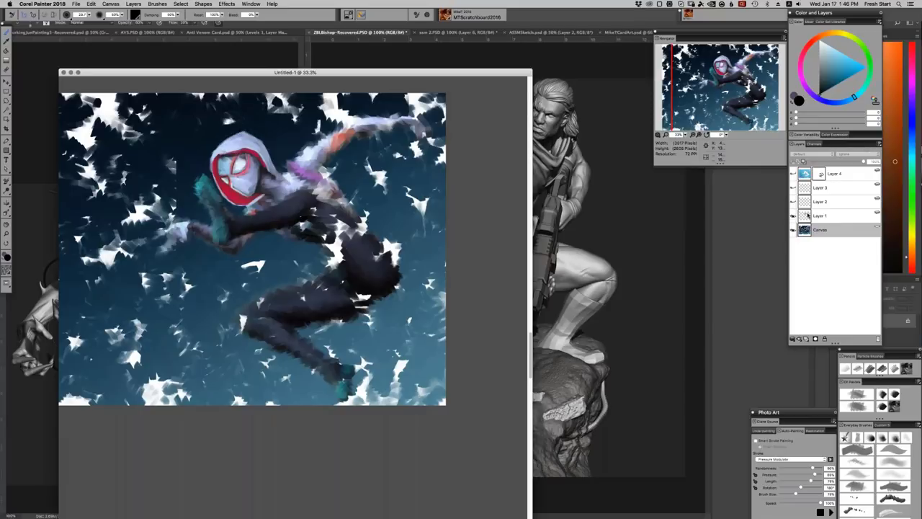
{"action": "left_click", "coordinate": [821, 218]}
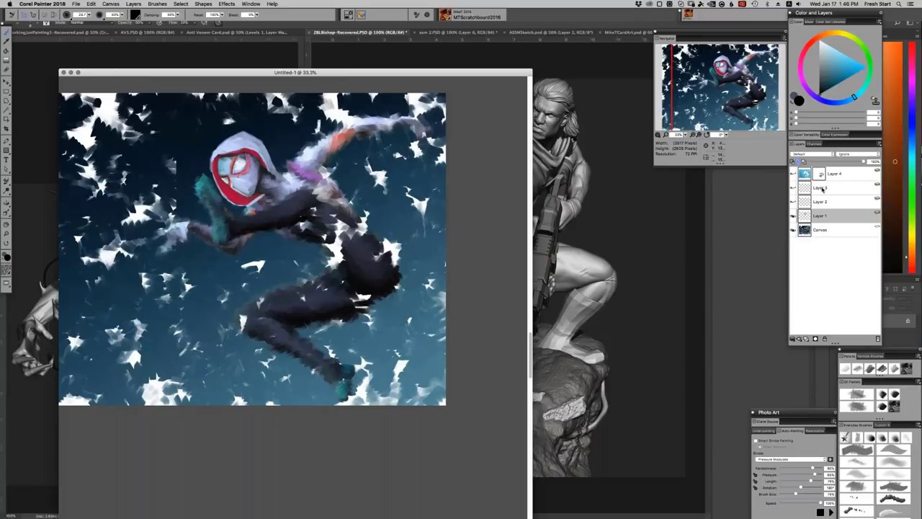
{"action": "left_click", "coordinate": [793, 217]}
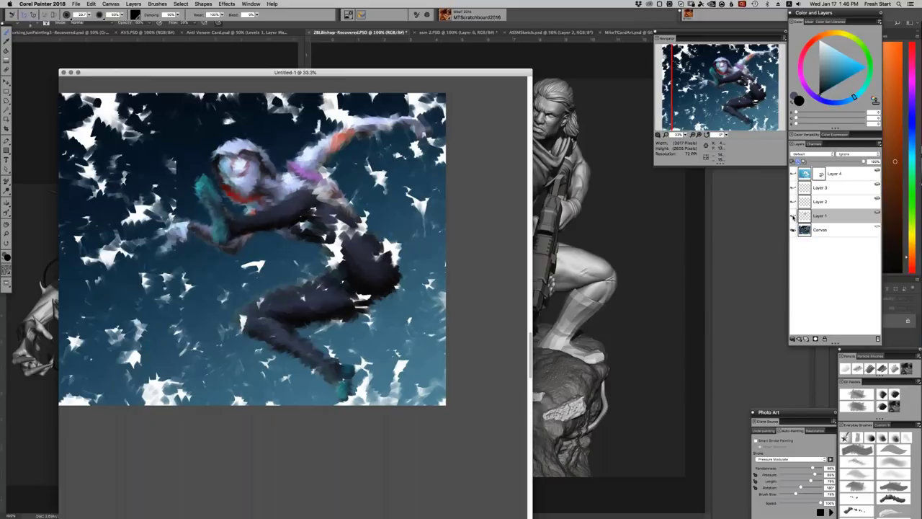
{"action": "left_click", "coordinate": [793, 206]}
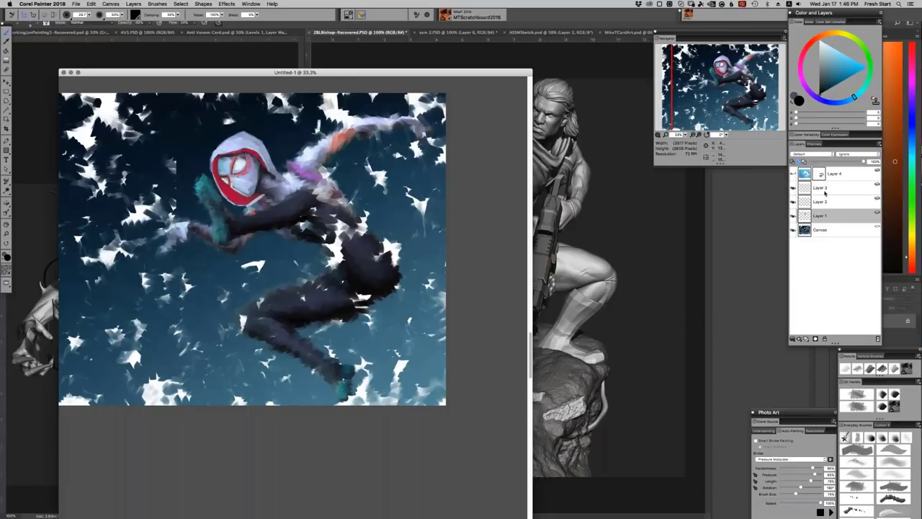
{"action": "left_click_drag", "start_coordinate": [825, 191], "coordinate": [822, 203]}
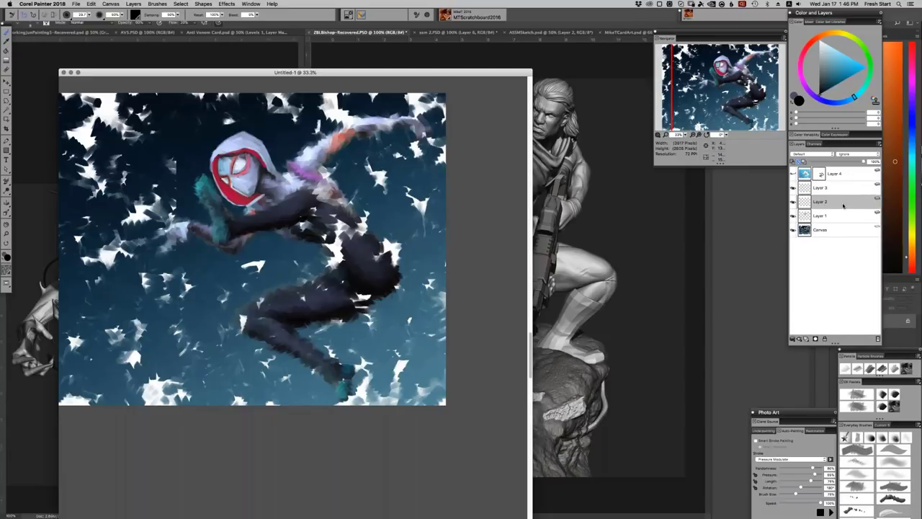
{"action": "left_click", "coordinate": [828, 190]}
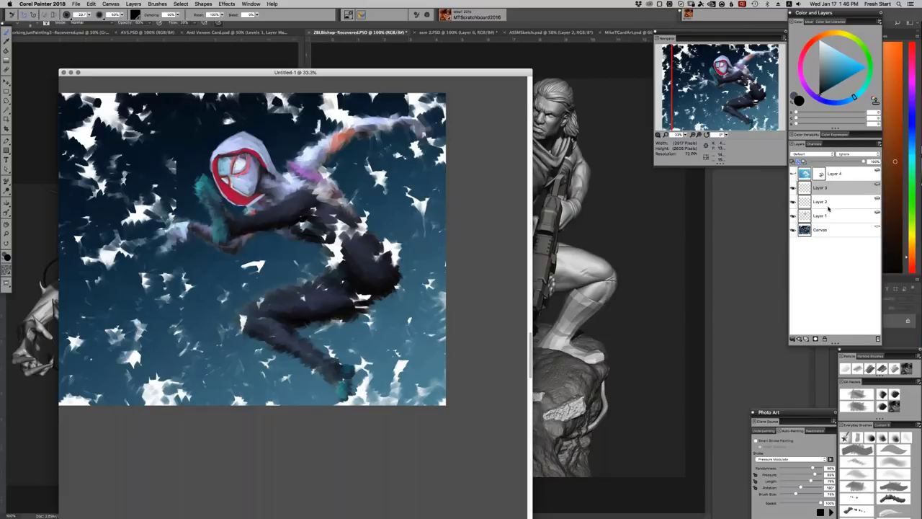
{"action": "left_click", "coordinate": [826, 218]}
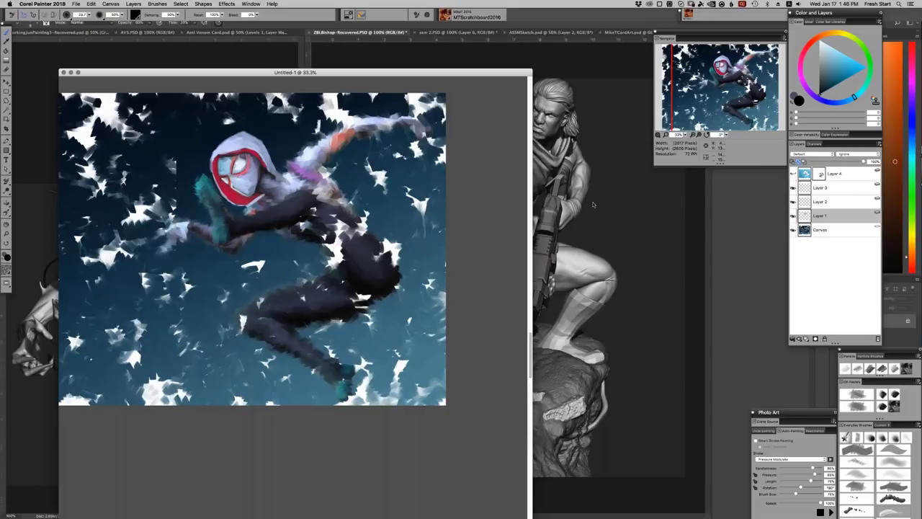
Move the Untitled-1 painting lower, switch to ZBrush and rotate the Spider-Gwen model slightly.
{"action": "left_click_drag", "start_coordinate": [508, 75], "coordinate": [575, 322]}
{"action": "left_click", "coordinate": [526, 61]}
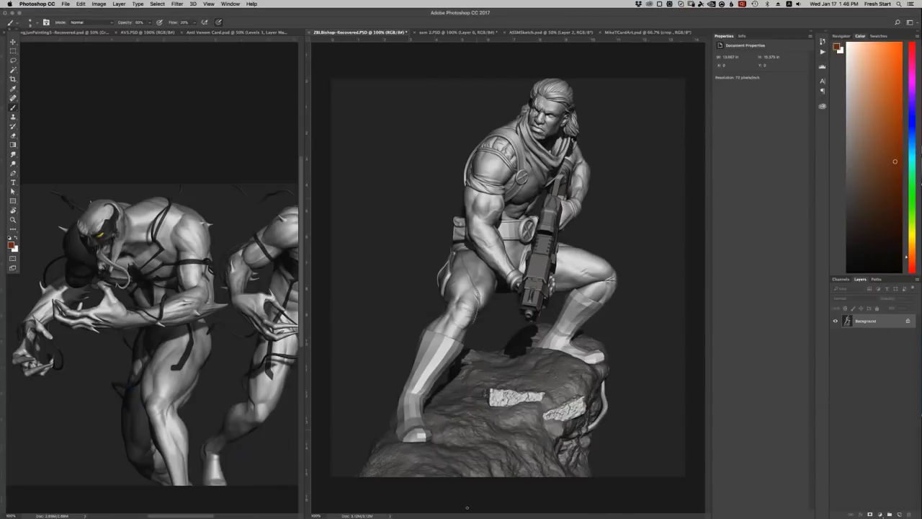
{"action": "left_click", "coordinate": [412, 501]}
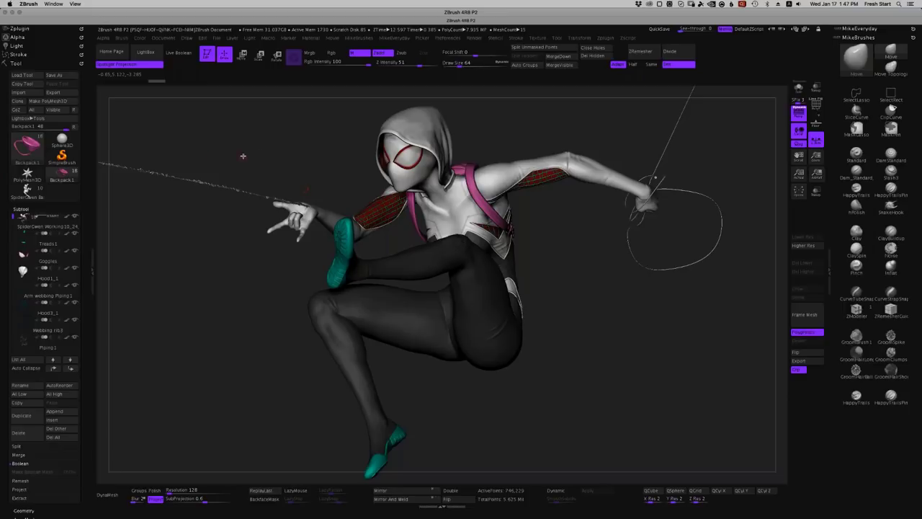
{"action": "left_click_drag", "start_coordinate": [247, 151], "coordinate": [291, 81]}
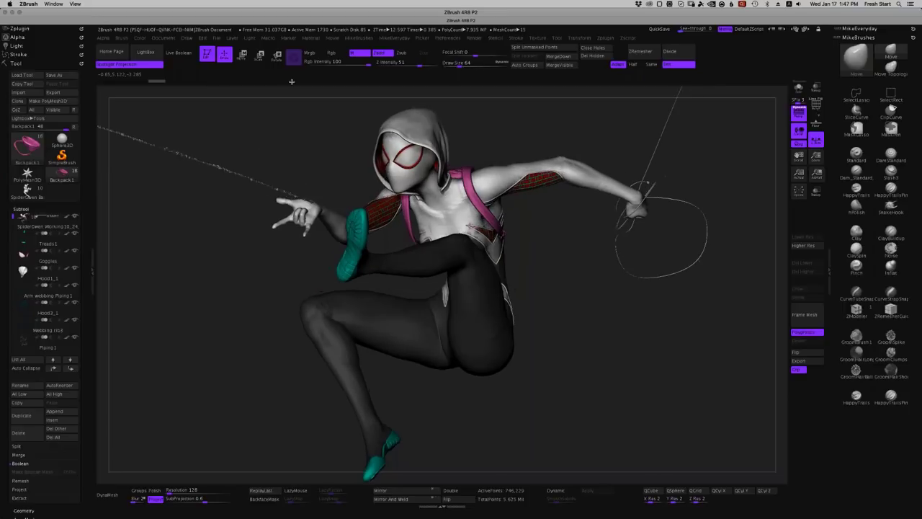
Try a purple document background behind the Spider-Gwen model and restore the dark grey one.
{"action": "left_click", "coordinate": [172, 38]}
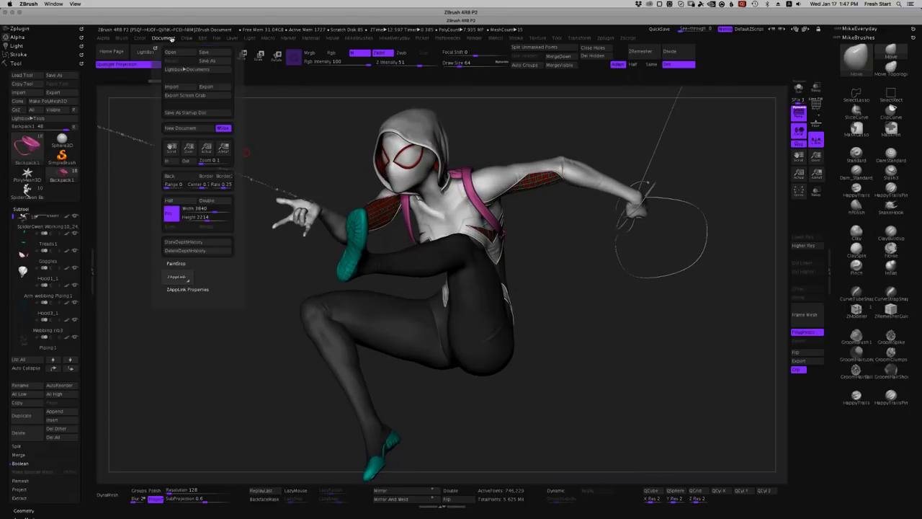
{"action": "left_click", "coordinate": [186, 181]}
{"action": "left_click_drag", "start_coordinate": [190, 180], "coordinate": [229, 128]}
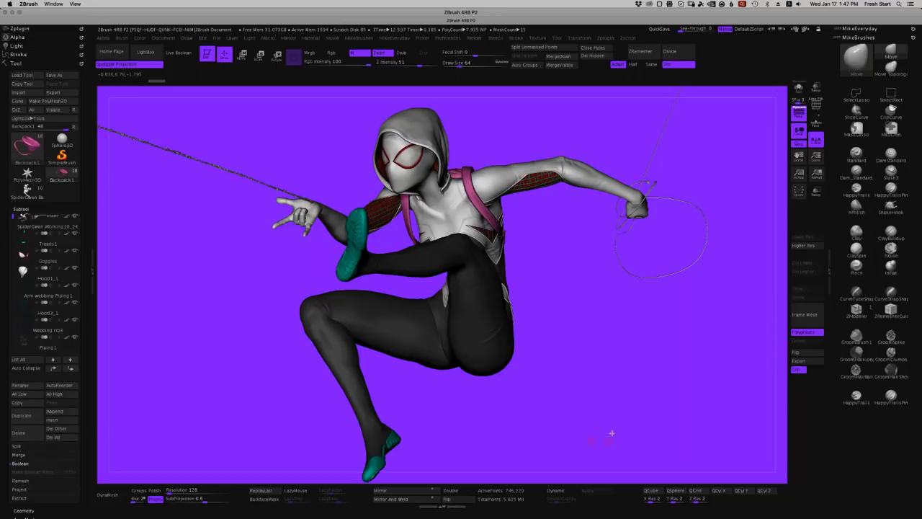
{"action": "mouse_move", "coordinate": [660, 504]}
{"action": "left_click", "coordinate": [164, 37]}
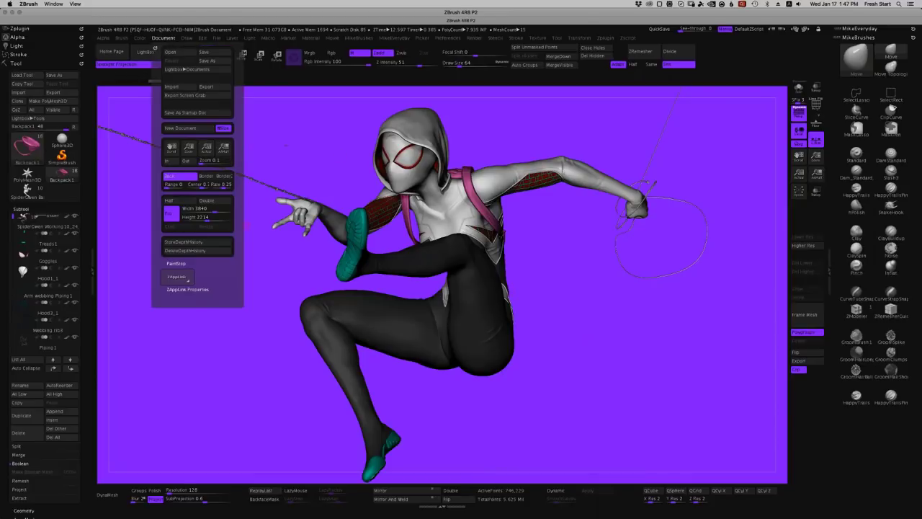
{"action": "left_click_drag", "start_coordinate": [180, 180], "coordinate": [190, 202]}
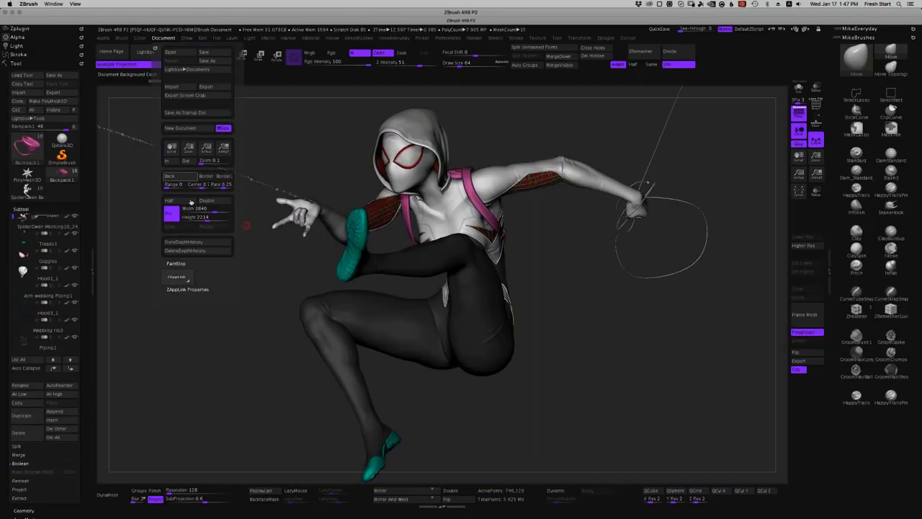
Switch to Adobe Photoshop CC 2017 and open Ep2promo_clown.png from the Renderings folder.
{"action": "mouse_move", "coordinate": [547, 513]}
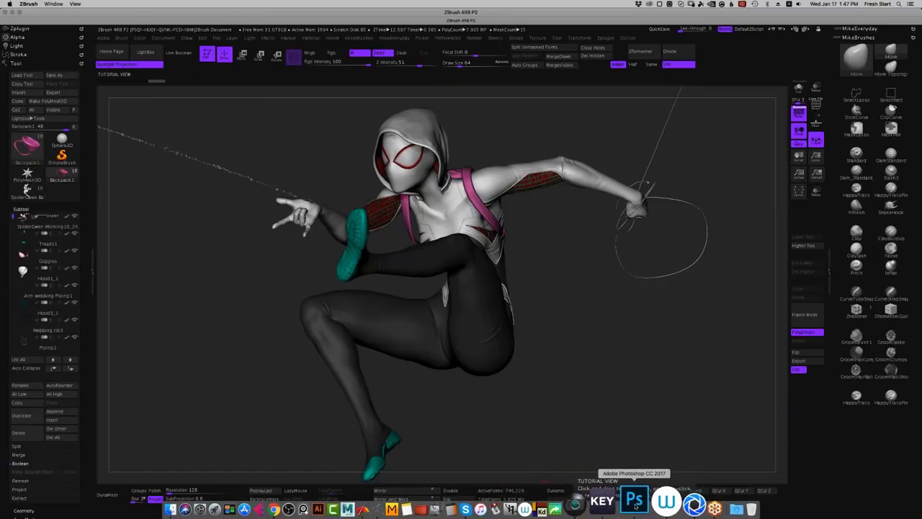
{"action": "left_click", "coordinate": [635, 503]}
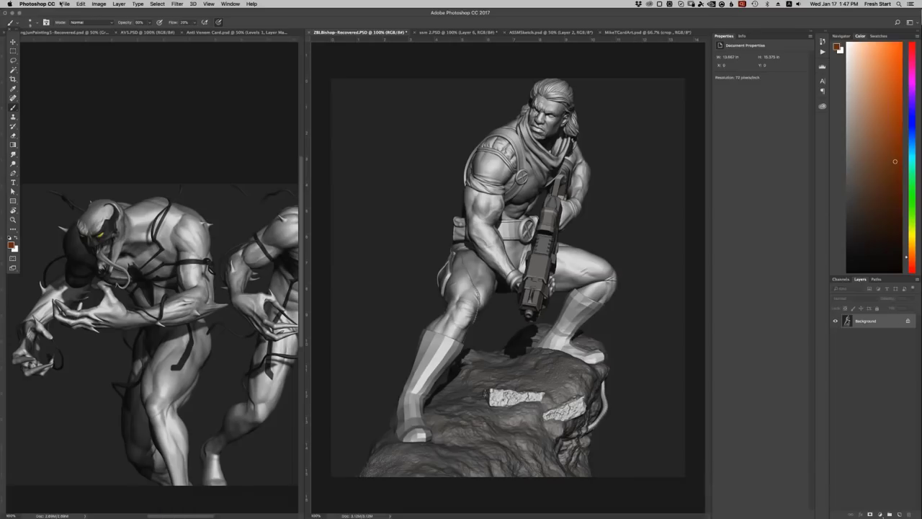
{"action": "left_click", "coordinate": [64, 3]}
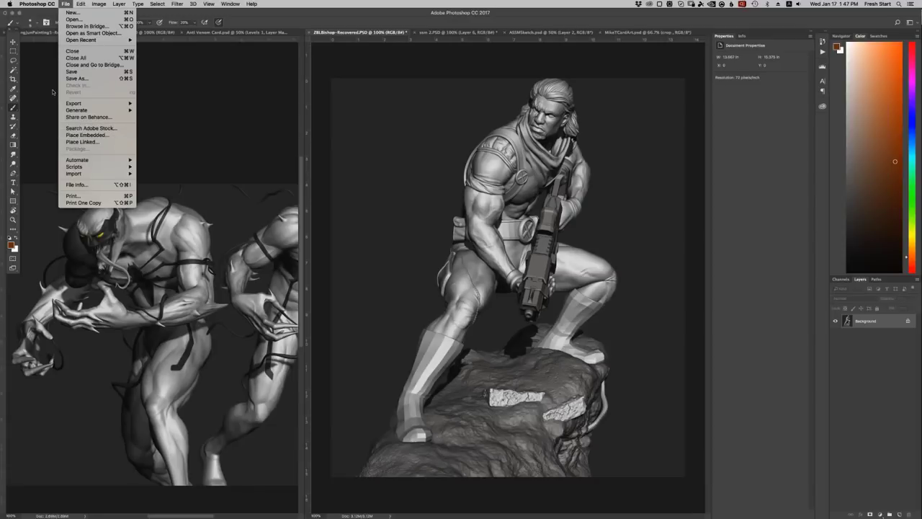
{"action": "left_click", "coordinate": [310, 140]}
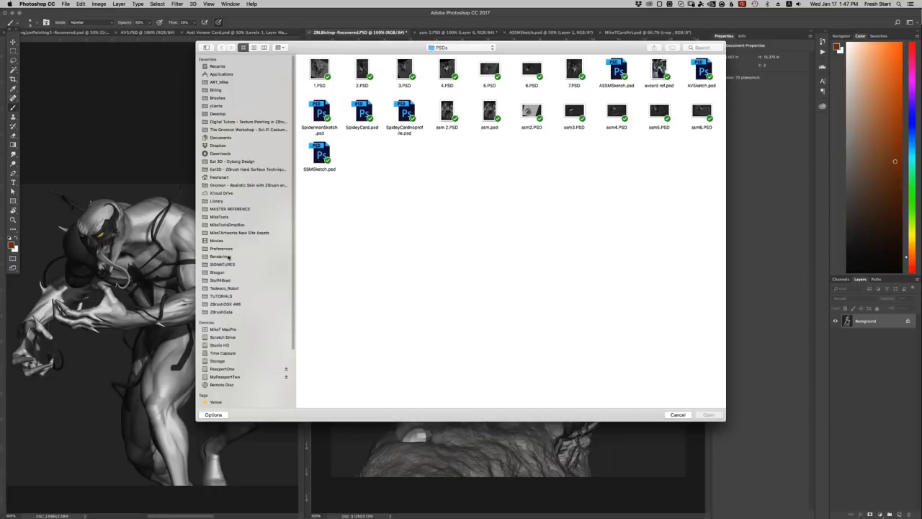
{"action": "left_click", "coordinate": [227, 256]}
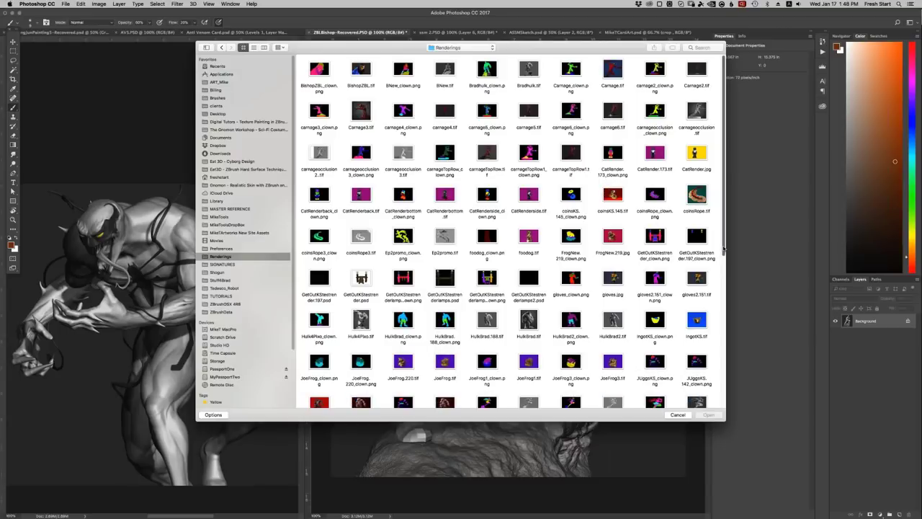
{"action": "left_click_drag", "start_coordinate": [723, 248], "coordinate": [721, 408]}
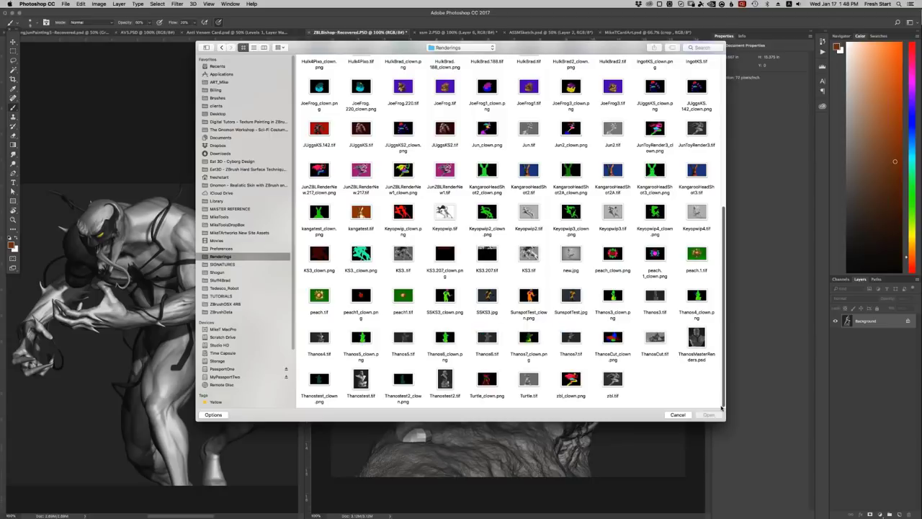
{"action": "left_click_drag", "start_coordinate": [722, 401], "coordinate": [725, 241]}
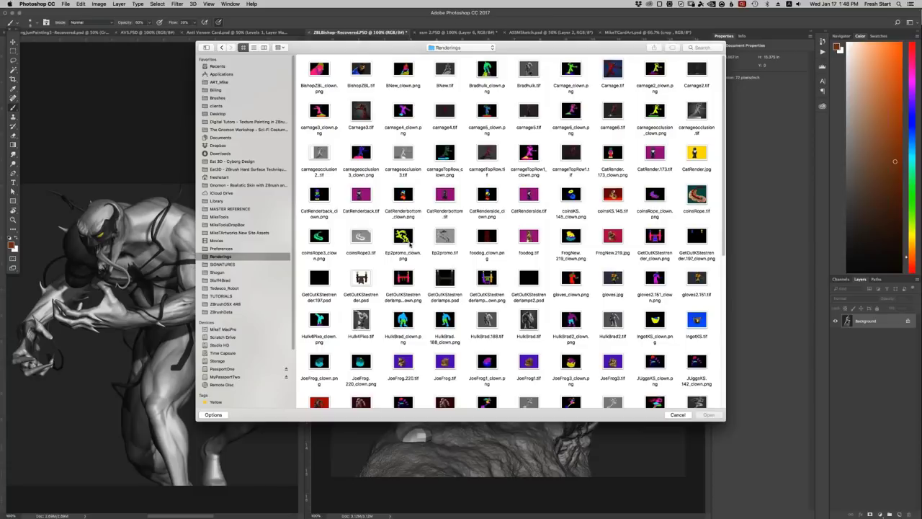
{"action": "left_click", "coordinate": [409, 242]}
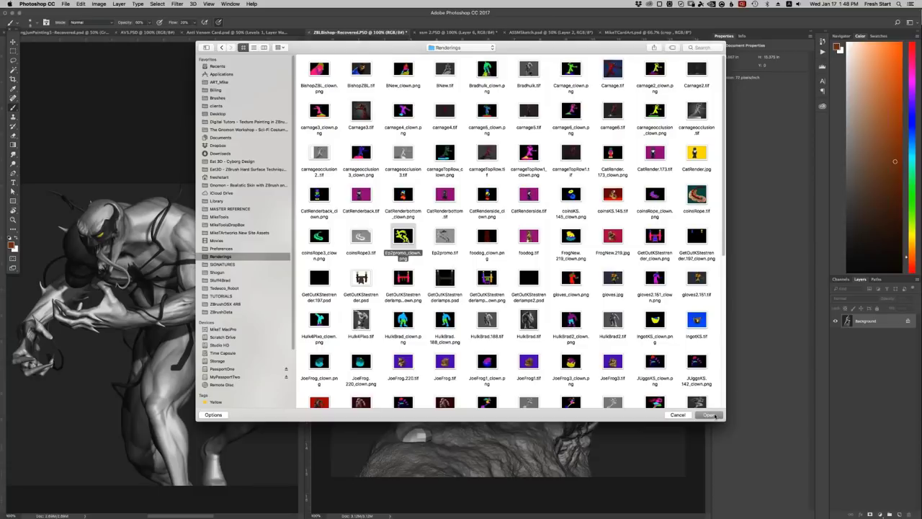
{"action": "left_click", "coordinate": [715, 417]}
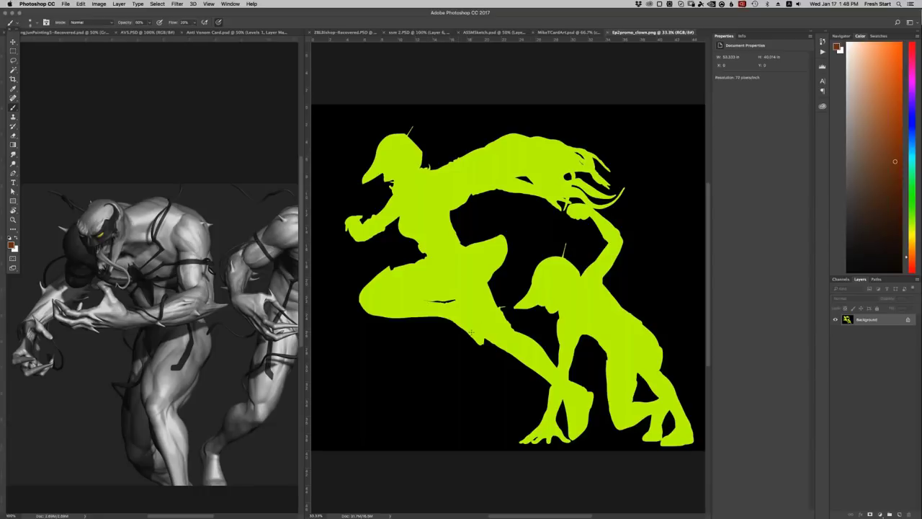
Switch to Corel Painter to view the Spider-Gwen paintings, shift the Untitled-1 window, and return to Photoshop.
{"action": "mouse_move", "coordinate": [555, 507]}
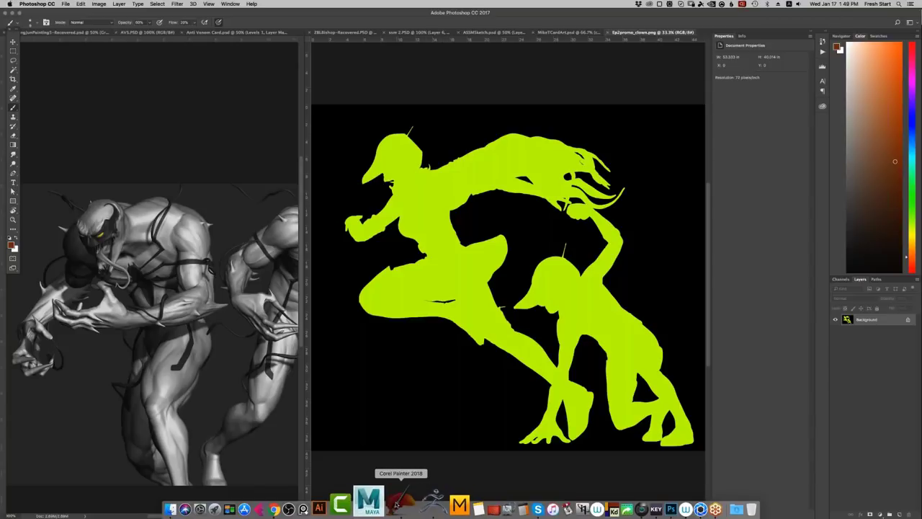
{"action": "left_click", "coordinate": [397, 503]}
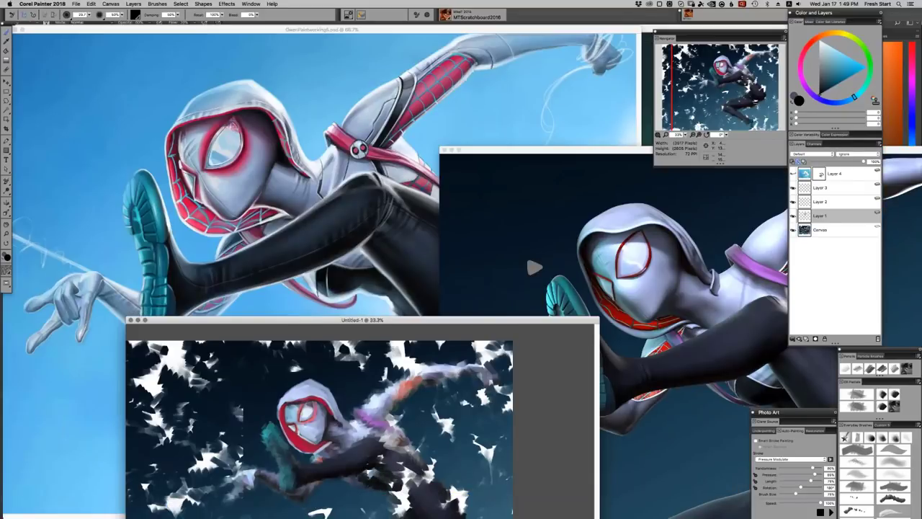
{"action": "left_click_drag", "start_coordinate": [536, 319], "coordinate": [451, 290]}
{"action": "left_click", "coordinate": [635, 502]}
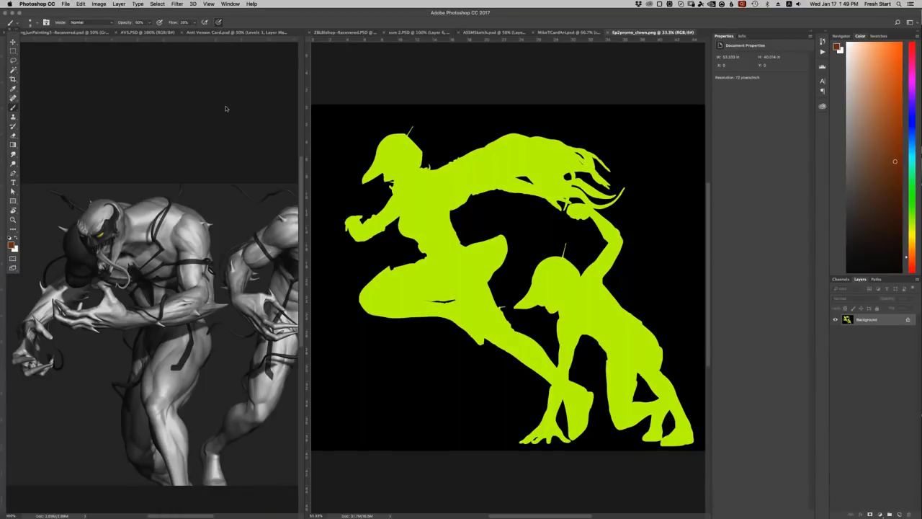
Switch to Corel Painter and move the Untitled-1 painting window up so the whole figure shows.
{"action": "mouse_move", "coordinate": [313, 513]}
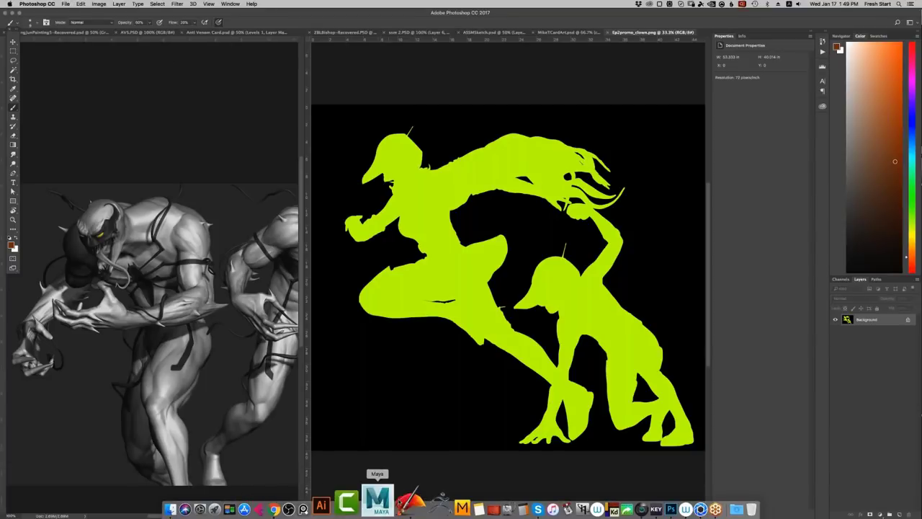
{"action": "left_click", "coordinate": [396, 502]}
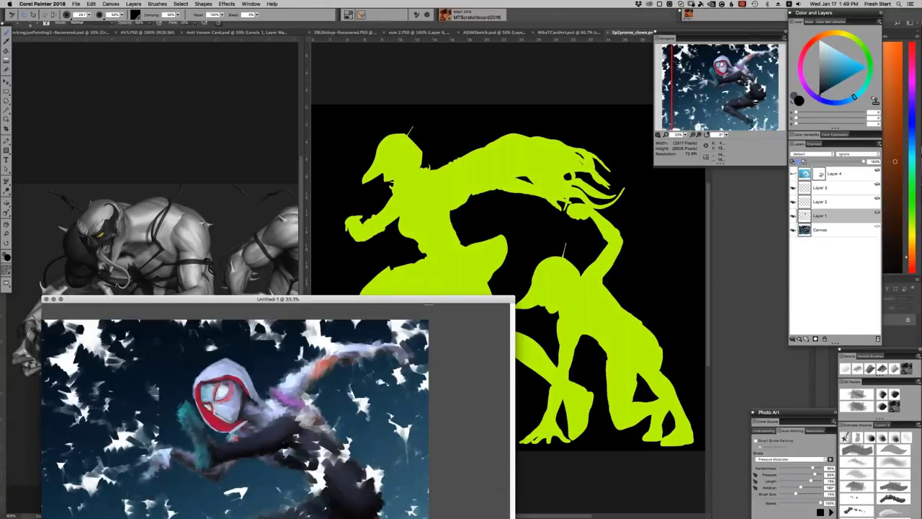
{"action": "left_click_drag", "start_coordinate": [425, 300], "coordinate": [511, 70]}
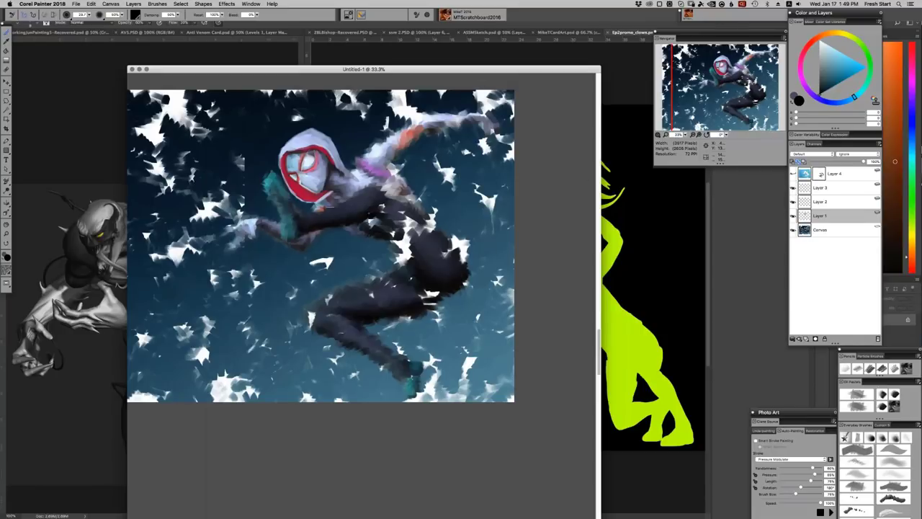
Bring up Gwen2Clone.psd in front of Untitled-1, view it at 33.3% zoom, and return to Adobe Photoshop CC 2017.
{"action": "left_click", "coordinate": [256, 5]}
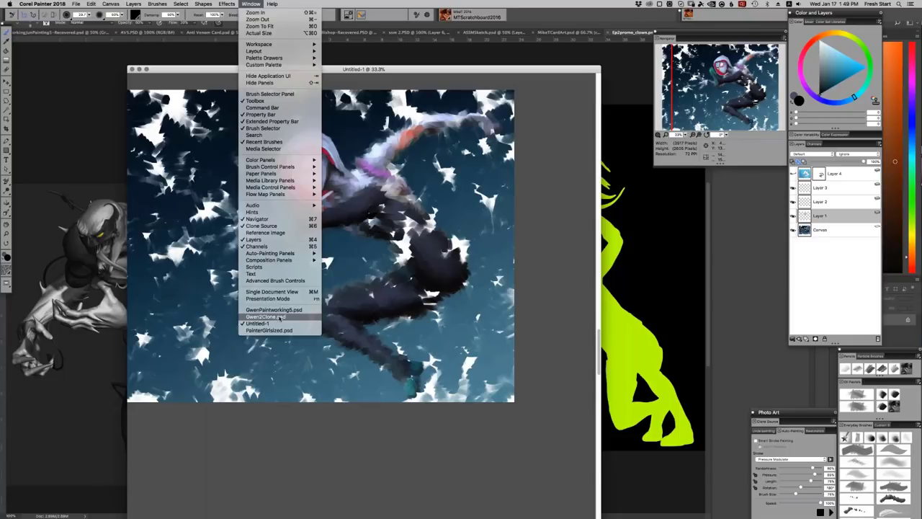
{"action": "left_click", "coordinate": [278, 317]}
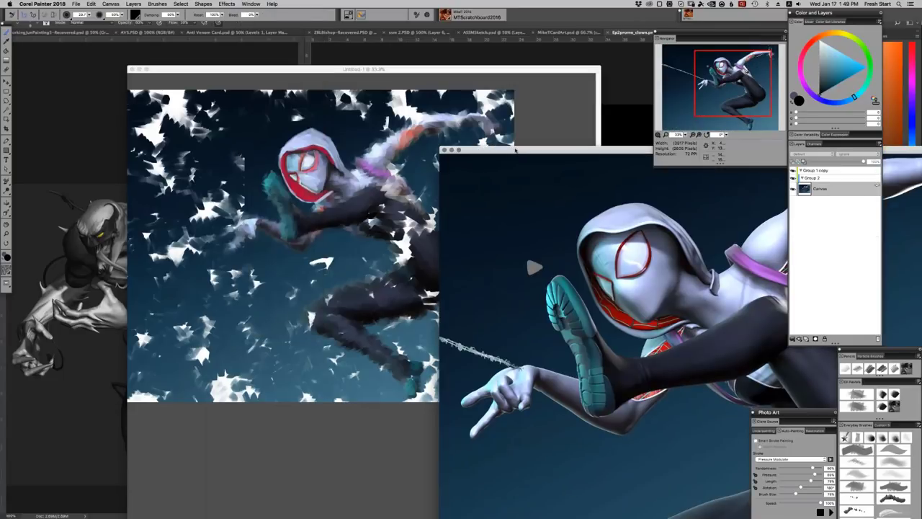
{"action": "left_click_drag", "start_coordinate": [515, 150], "coordinate": [174, 35]}
{"action": "key", "text": "super+minus"}
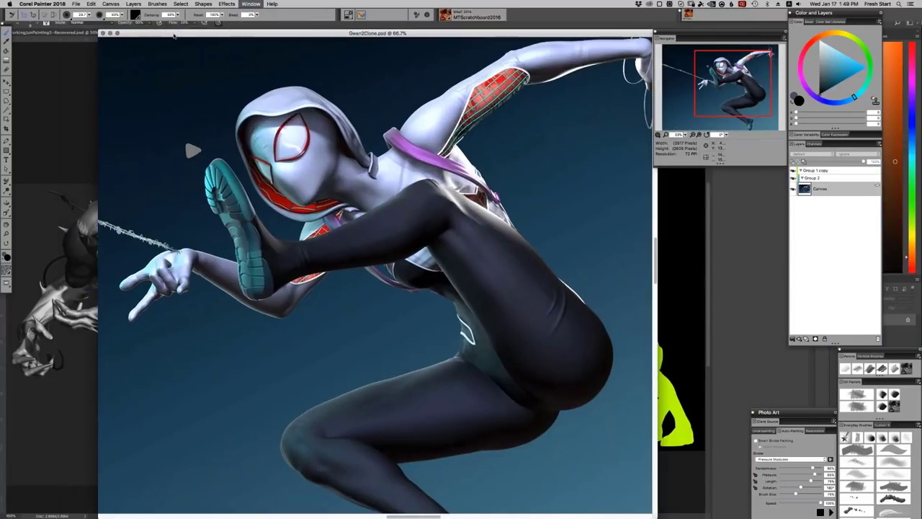
{"action": "key", "text": "super+minus"}
{"action": "key", "text": "super+minus"}
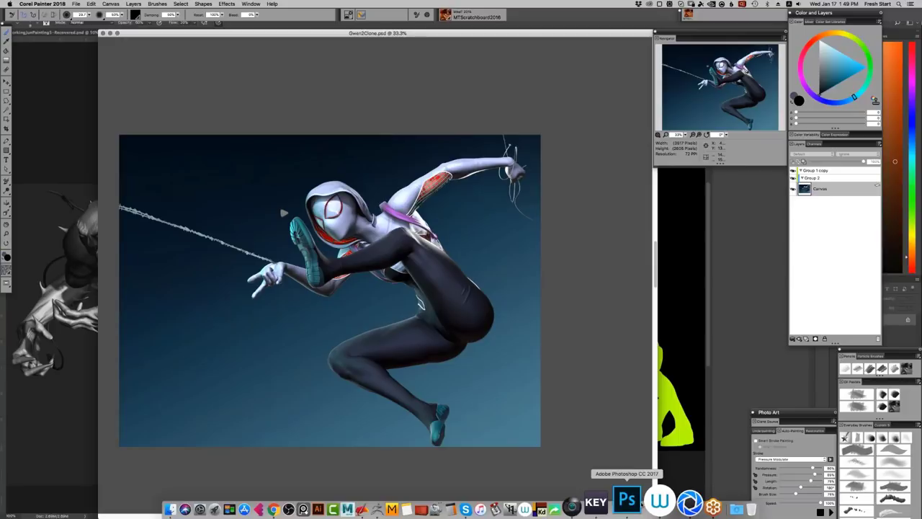
{"action": "left_click", "coordinate": [626, 499]}
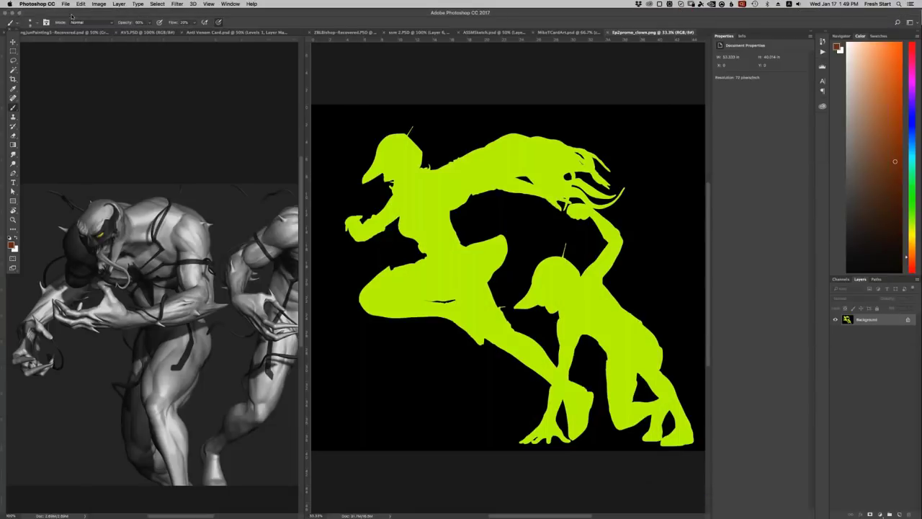
{"action": "left_click", "coordinate": [65, 3]}
{"action": "mouse_move", "coordinate": [85, 40]}
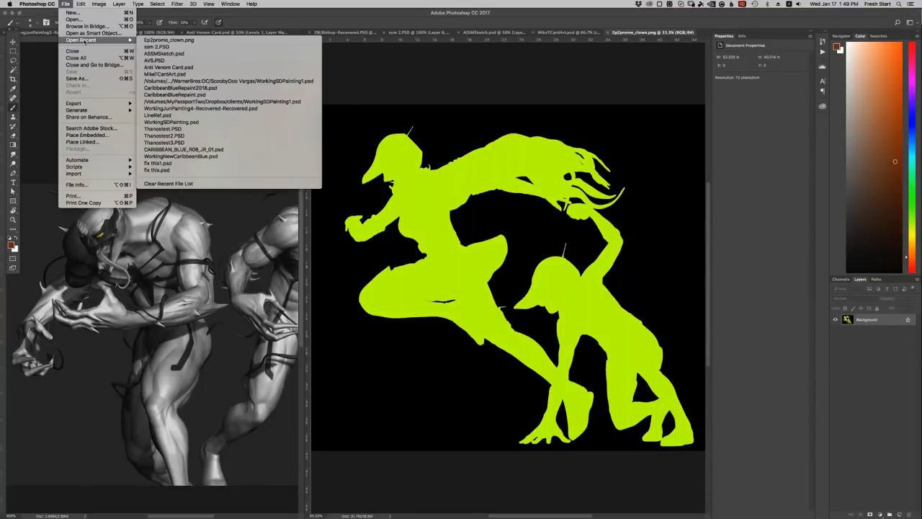
{"action": "left_click", "coordinate": [359, 120]}
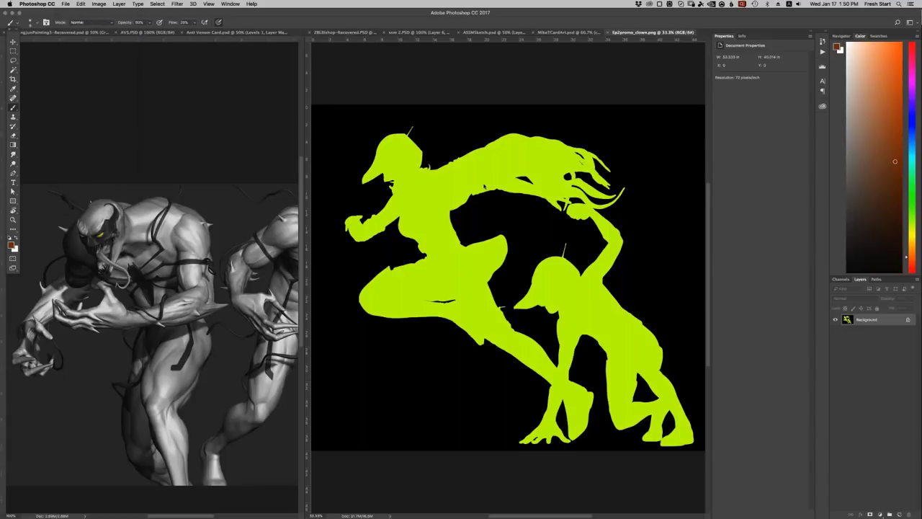
{"action": "key", "text": "super+o"}
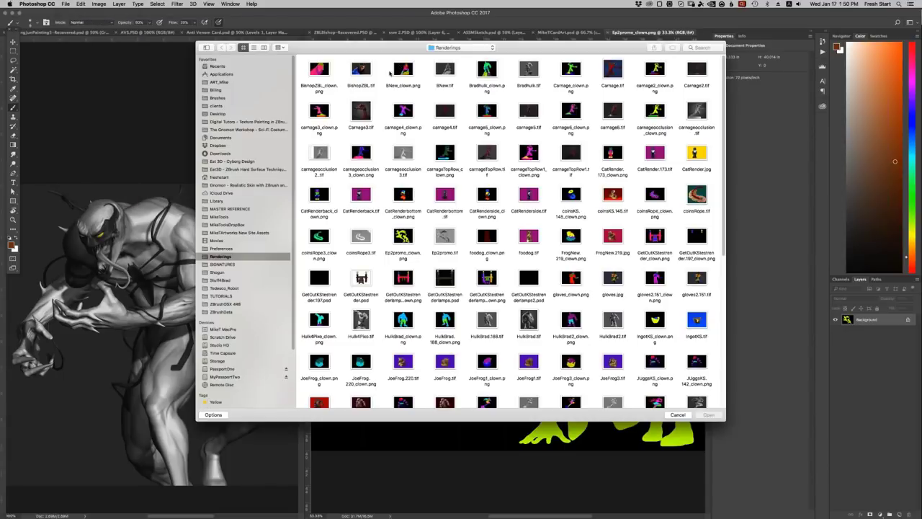
{"action": "left_click", "coordinate": [225, 107]}
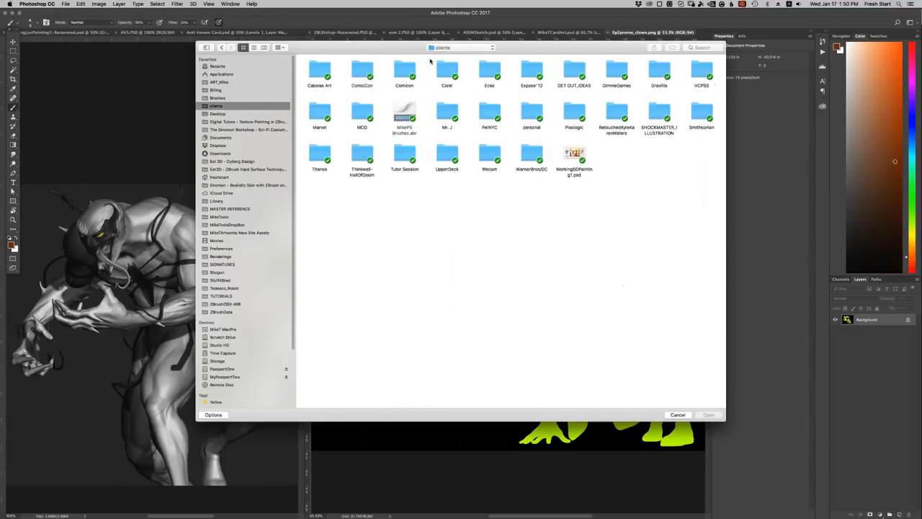
{"action": "double_click", "coordinate": [456, 78]}
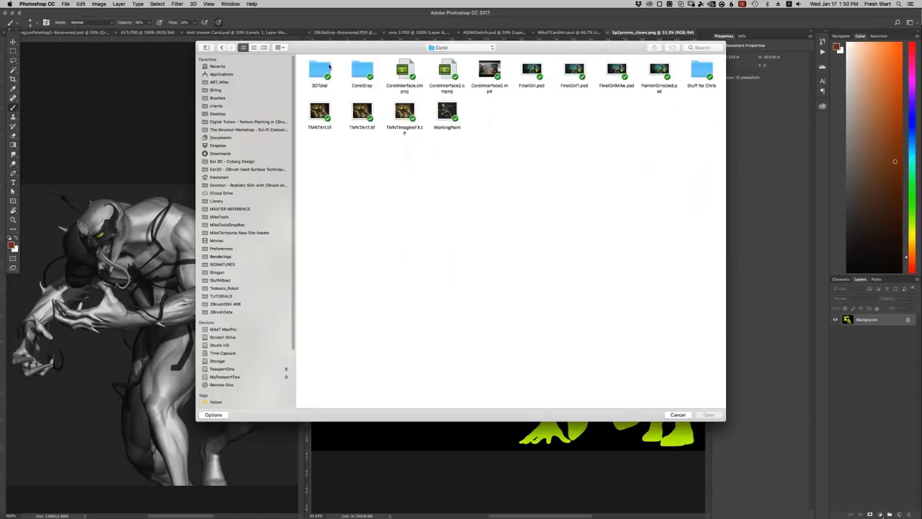
{"action": "left_click", "coordinate": [222, 48]}
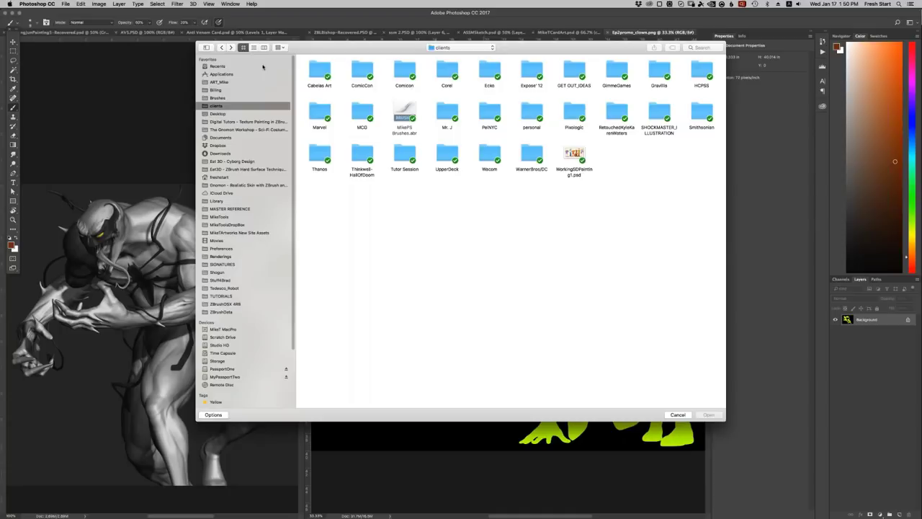
{"action": "left_click", "coordinate": [683, 415]}
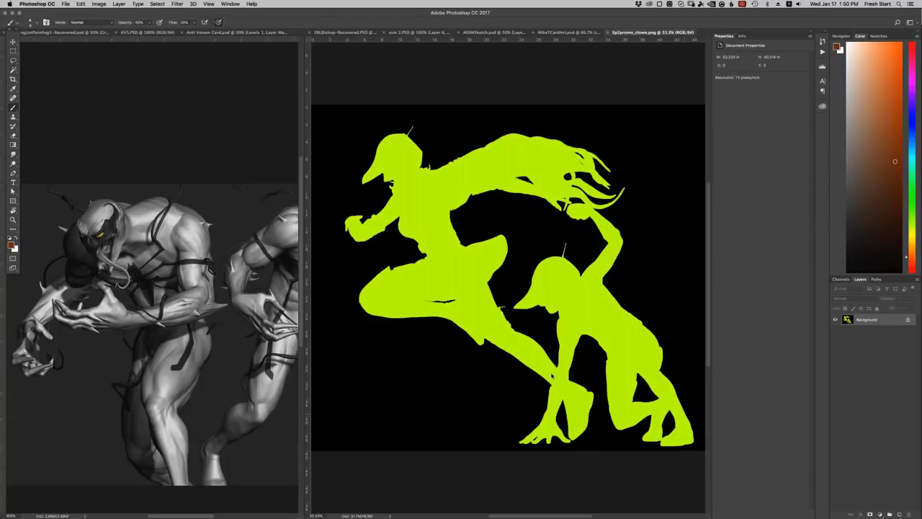
Show ZBLBishop-Recovered.PSD beside AV5.PSD and enlarge the torso of the AV5 creature.
{"action": "left_click", "coordinate": [214, 146]}
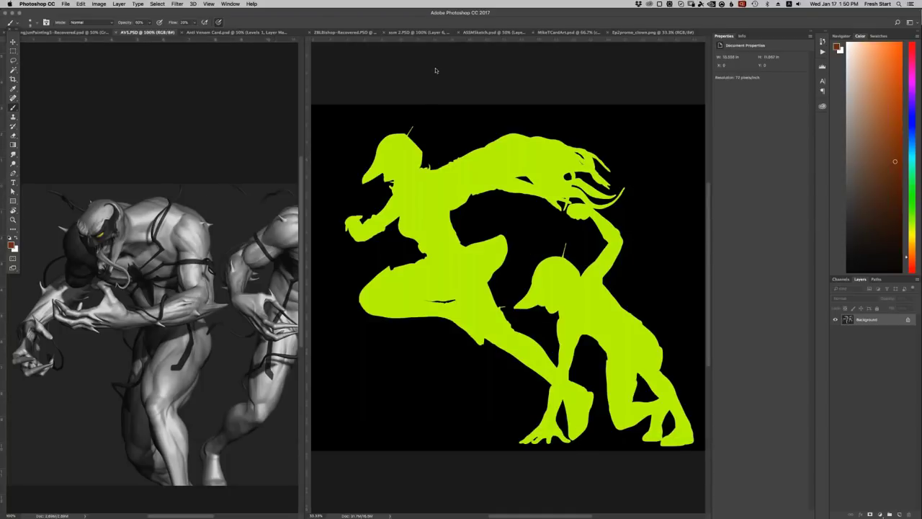
{"action": "left_click", "coordinate": [357, 32]}
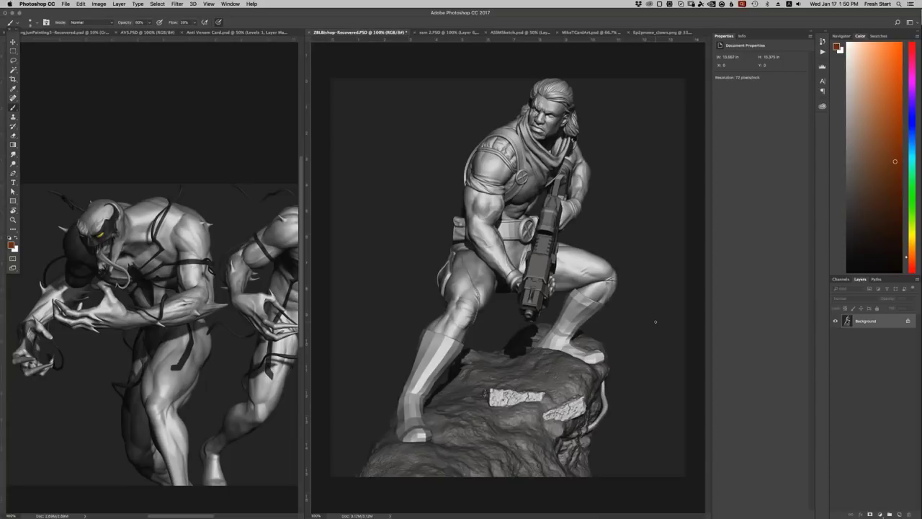
{"action": "scroll", "coordinate": [29, 66], "scroll_direction": "up", "scroll_amount": 5}
Lasso the Bishop figure's near arm from shoulder to hand and copy it onto a new layer.
{"action": "left_click", "coordinate": [12, 60]}
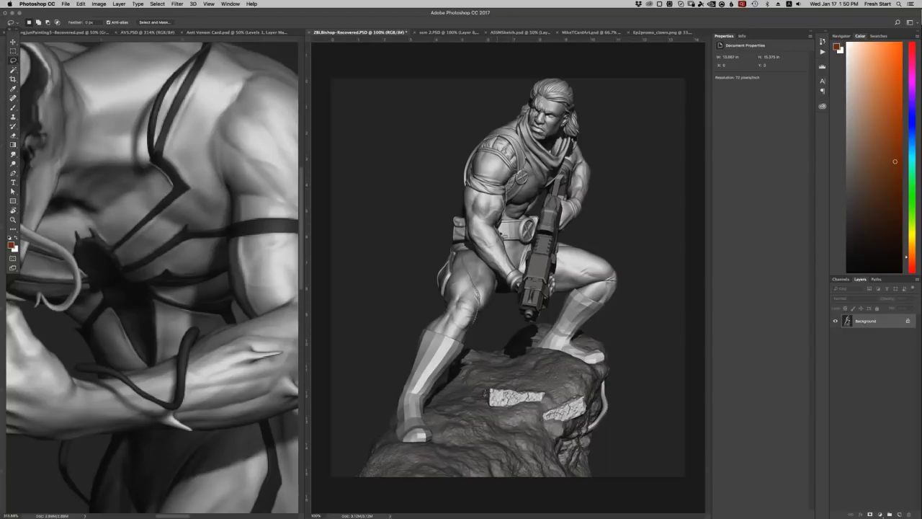
{"action": "mouse_move", "coordinate": [497, 271]}
{"action": "left_mouse_down"}
{"action": "mouse_move", "coordinate": [468, 242]}
{"action": "mouse_move", "coordinate": [464, 215]}
{"action": "mouse_move", "coordinate": [464, 180]}
{"action": "mouse_move", "coordinate": [486, 137]}
{"action": "left_mouse_up"}
{"action": "left_click_drag", "start_coordinate": [631, 196], "coordinate": [685, 251]}
{"action": "key", "text": "super+z"}
{"action": "key", "text": "super+j"}
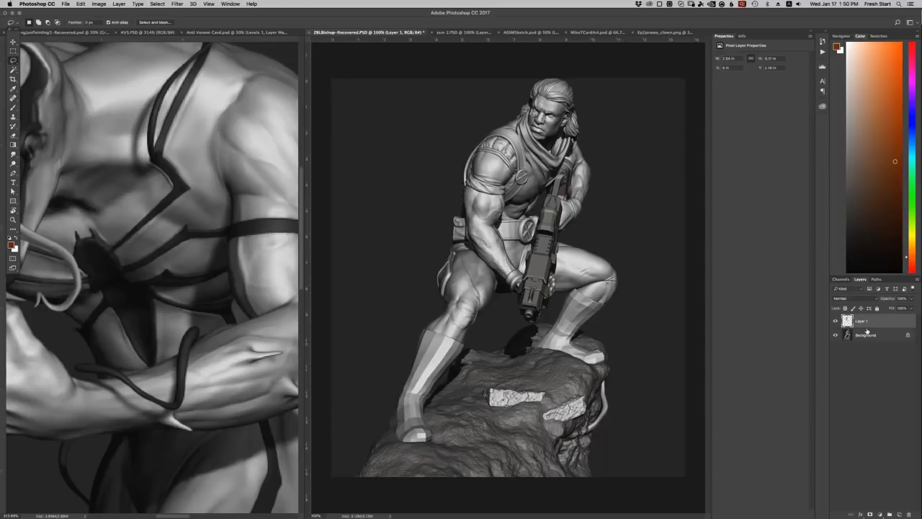
Free-transform the copied arm, scaling it to about 132% and rotating it about -30 degrees around the shoulder.
{"action": "key", "text": "super+r"}
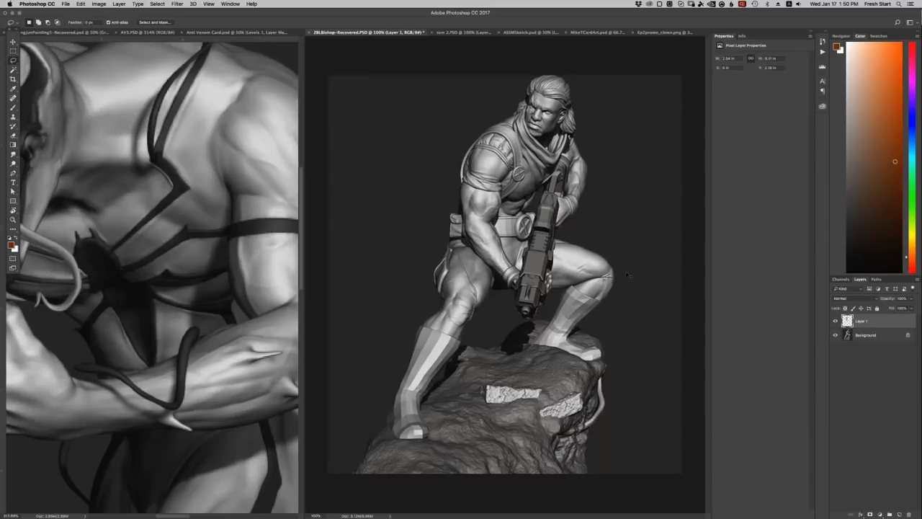
{"action": "key", "text": "super+t"}
{"action": "left_click_drag", "start_coordinate": [491, 211], "coordinate": [488, 154]}
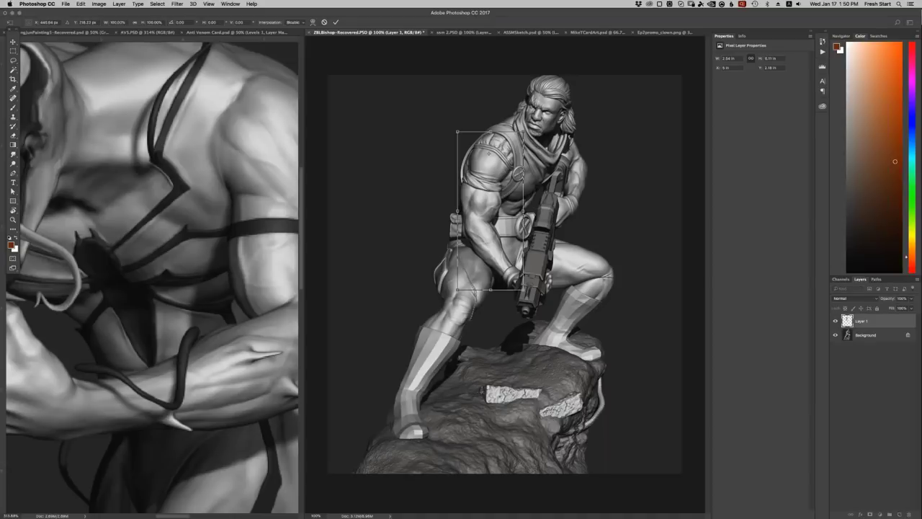
{"action": "mouse_move", "coordinate": [562, 287]}
{"action": "left_mouse_down"}
{"action": "mouse_move", "coordinate": [611, 232]}
{"action": "mouse_move", "coordinate": [571, 237]}
{"action": "mouse_move", "coordinate": [565, 252]}
{"action": "mouse_move", "coordinate": [628, 294]}
{"action": "mouse_move", "coordinate": [564, 286]}
{"action": "left_mouse_up"}
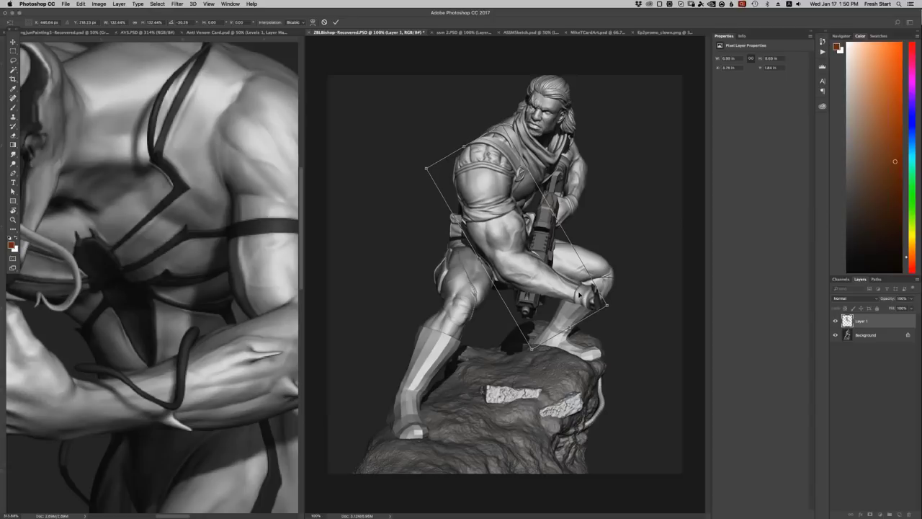
{"action": "key", "text": "Return"}
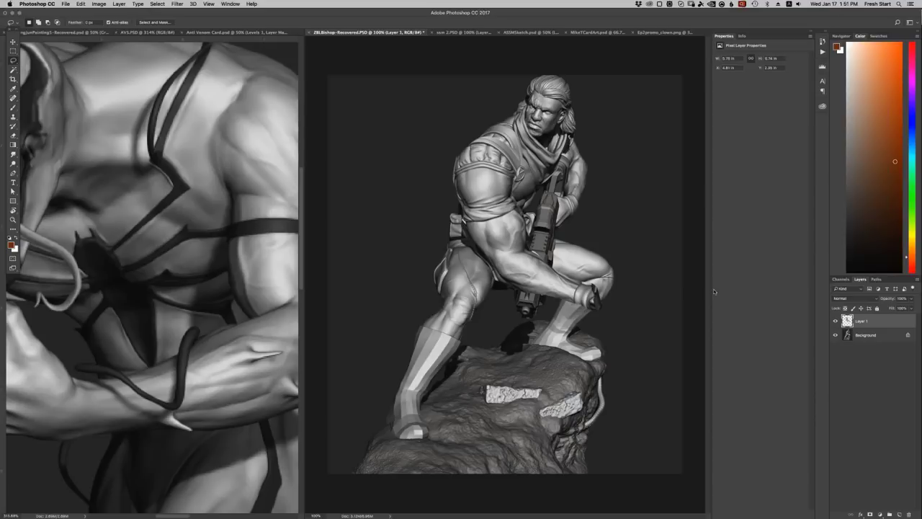
Liquify the copied arm with the Forward Warp tool, pushing the upper arm and elbow outlines outward for bulkier muscles.
{"action": "key", "text": "super+shift+x"}
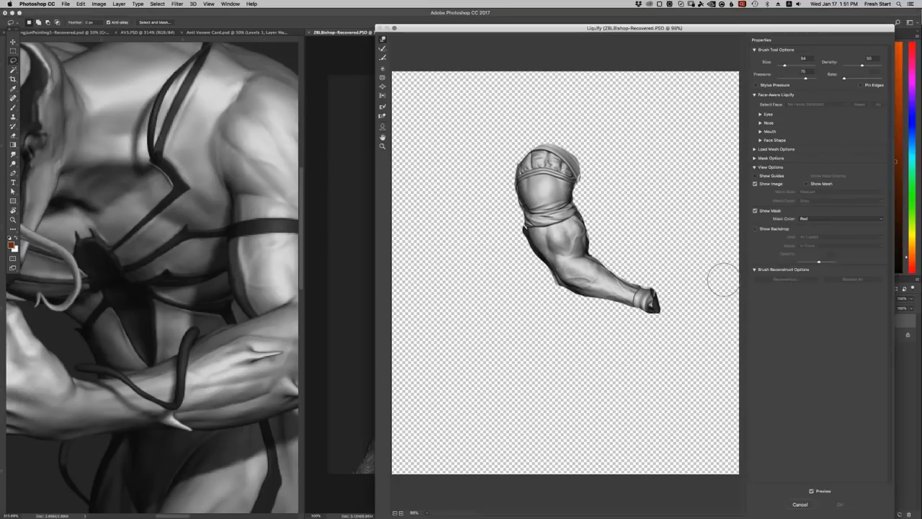
{"action": "key", "text": "d"}
{"action": "left_click", "coordinate": [382, 39]}
{"action": "mouse_move", "coordinate": [579, 218]}
{"action": "left_mouse_down"}
{"action": "mouse_move", "coordinate": [587, 215]}
{"action": "mouse_move", "coordinate": [592, 231]}
{"action": "mouse_move", "coordinate": [586, 251]}
{"action": "mouse_move", "coordinate": [578, 210]}
{"action": "mouse_move", "coordinate": [599, 260]}
{"action": "mouse_move", "coordinate": [628, 284]}
{"action": "mouse_move", "coordinate": [654, 280]}
{"action": "mouse_move", "coordinate": [616, 275]}
{"action": "mouse_move", "coordinate": [609, 249]}
{"action": "mouse_move", "coordinate": [634, 279]}
{"action": "mouse_move", "coordinate": [645, 275]}
{"action": "mouse_move", "coordinate": [616, 269]}
{"action": "mouse_move", "coordinate": [609, 291]}
{"action": "mouse_move", "coordinate": [624, 303]}
{"action": "mouse_move", "coordinate": [600, 305]}
{"action": "mouse_move", "coordinate": [607, 294]}
{"action": "left_mouse_up"}
{"action": "mouse_move", "coordinate": [548, 246]}
{"action": "left_mouse_down"}
{"action": "mouse_move", "coordinate": [520, 227]}
{"action": "mouse_move", "coordinate": [533, 248]}
{"action": "mouse_move", "coordinate": [548, 241]}
{"action": "left_mouse_up"}
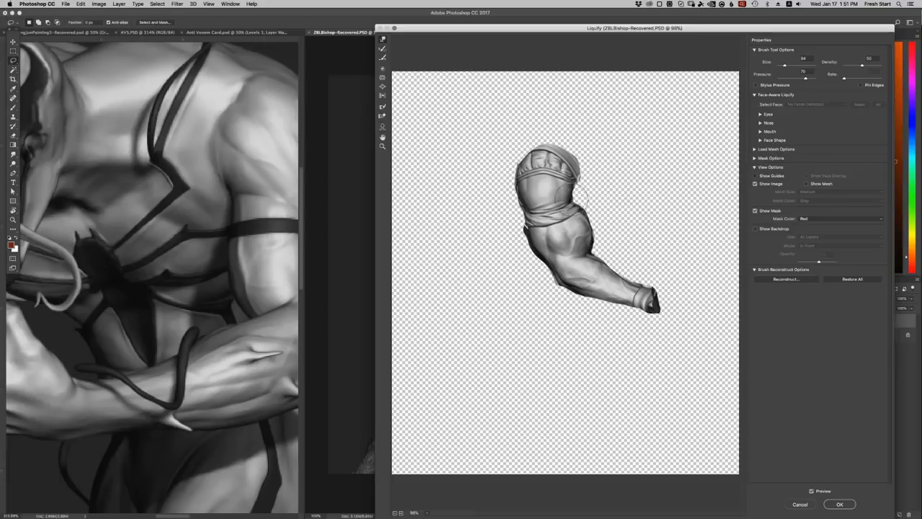
{"action": "mouse_move", "coordinate": [525, 207]}
{"action": "left_mouse_down"}
{"action": "mouse_move", "coordinate": [517, 171]}
{"action": "mouse_move", "coordinate": [535, 155]}
{"action": "mouse_move", "coordinate": [523, 220]}
{"action": "mouse_move", "coordinate": [567, 151]}
{"action": "mouse_move", "coordinate": [582, 162]}
{"action": "mouse_move", "coordinate": [580, 193]}
{"action": "left_mouse_up"}
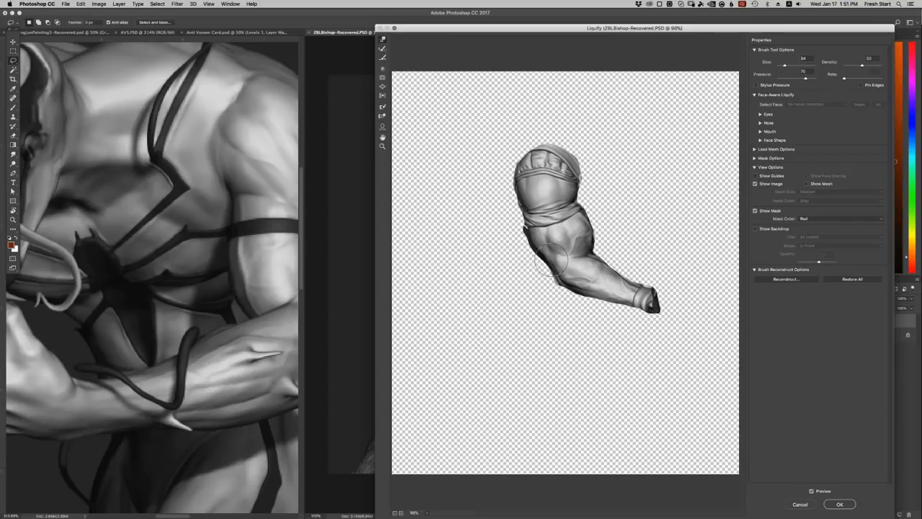
{"action": "left_click", "coordinate": [840, 504]}
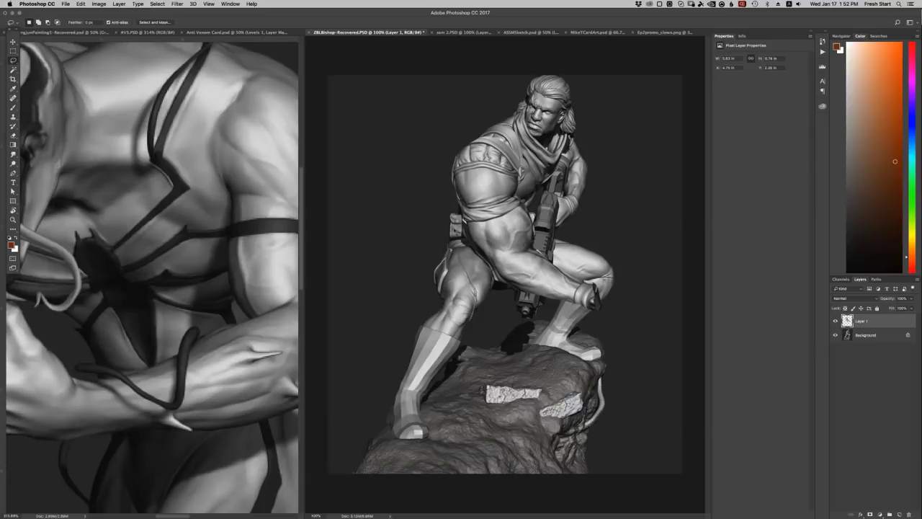
Switch to Corel Painter, bring PainterGirlsized.psd to the front and view it at 33.3% zoom.
{"action": "mouse_move", "coordinate": [458, 512]}
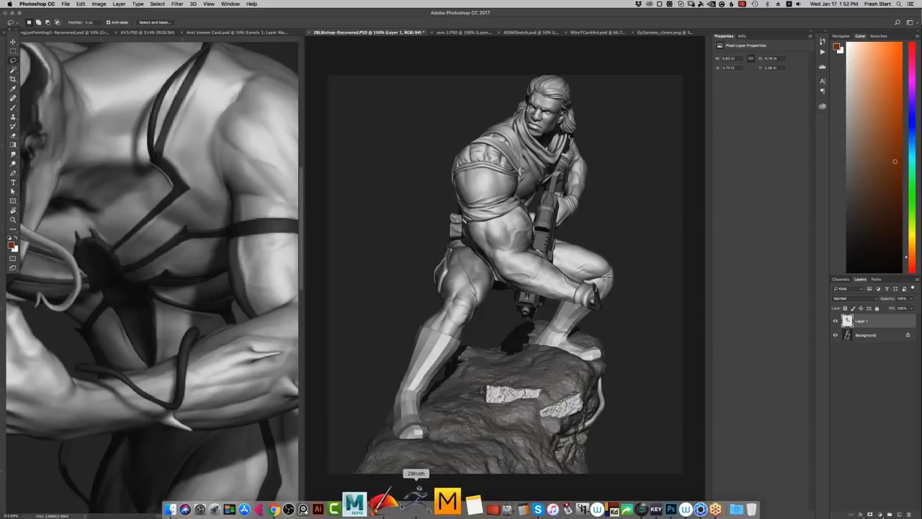
{"action": "left_click", "coordinate": [401, 505]}
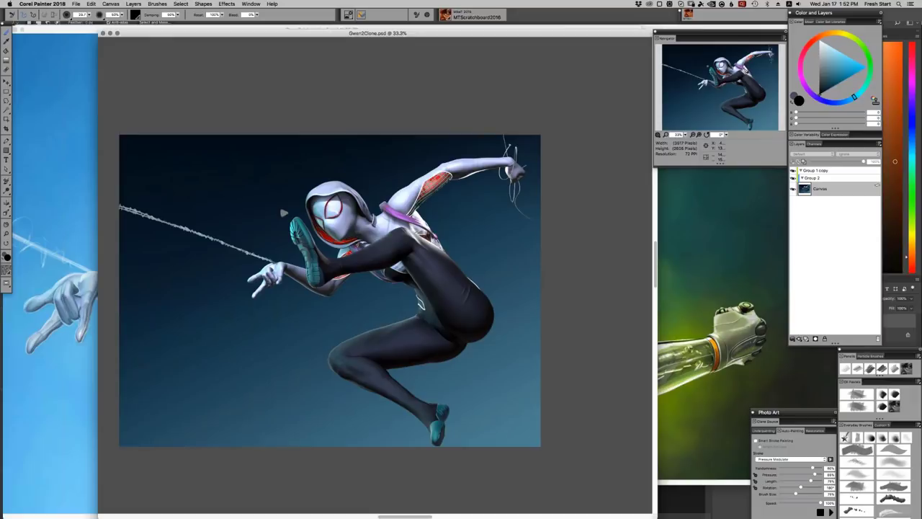
{"action": "key", "text": "super+grave"}
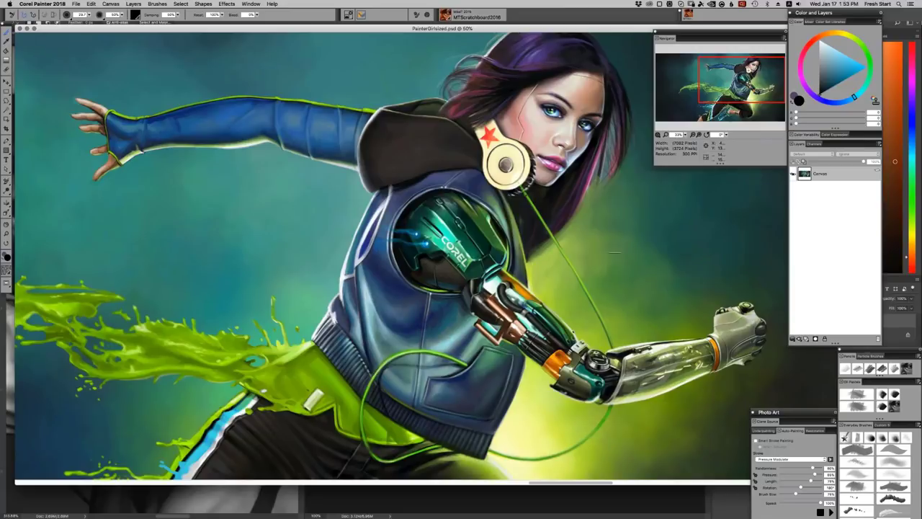
{"action": "key", "text": "super+minus"}
{"action": "key", "text": "super+minus"}
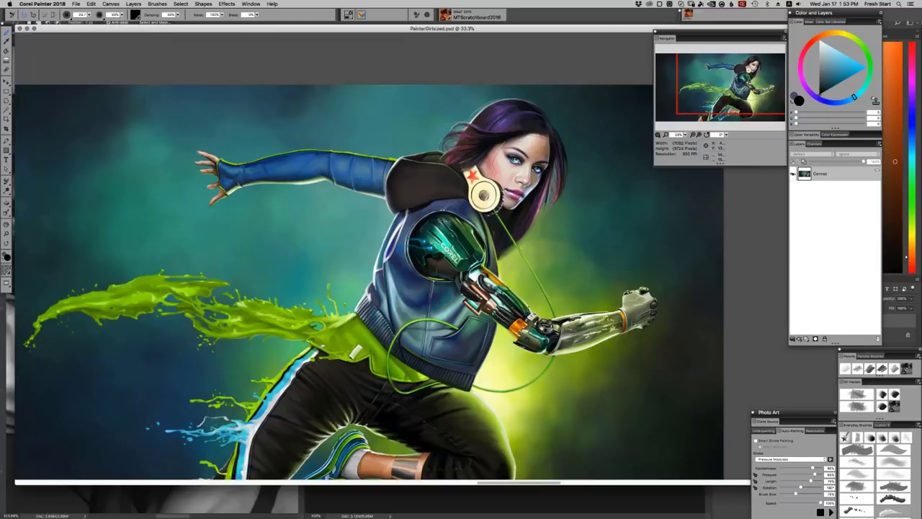
Examine the girl's robotic arm in PainterGirlsized.psd up close at 100% and 75% zoom.
{"action": "key", "text": "super+plus"}
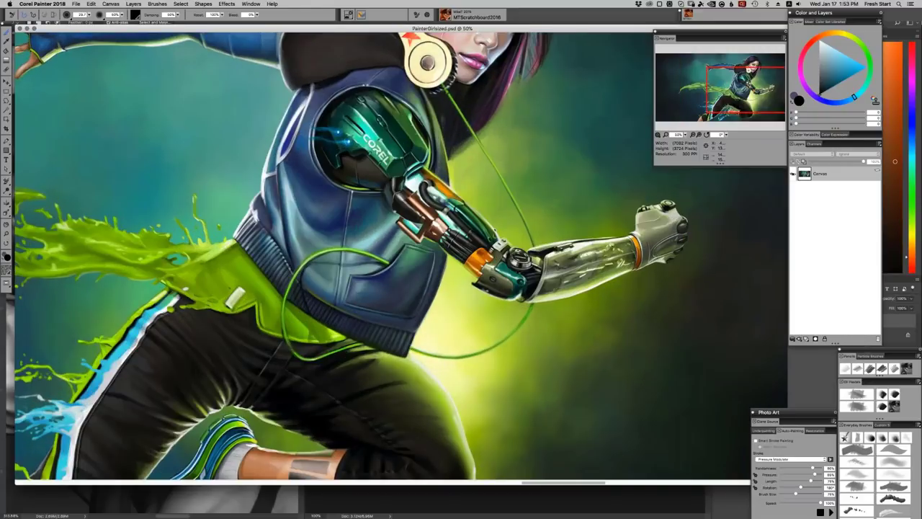
{"action": "key", "text": "super+plus"}
{"action": "key", "text": "super+plus"}
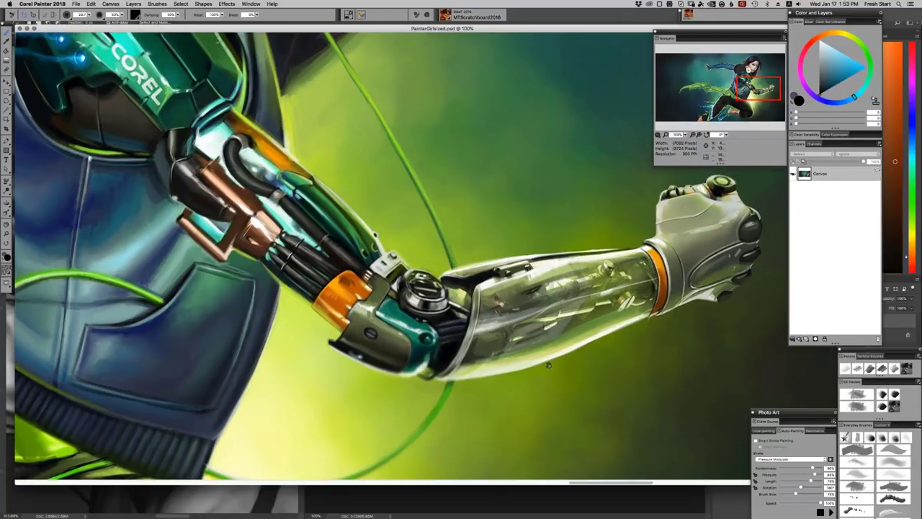
{"action": "left_click_drag", "start_coordinate": [558, 361], "coordinate": [579, 356]}
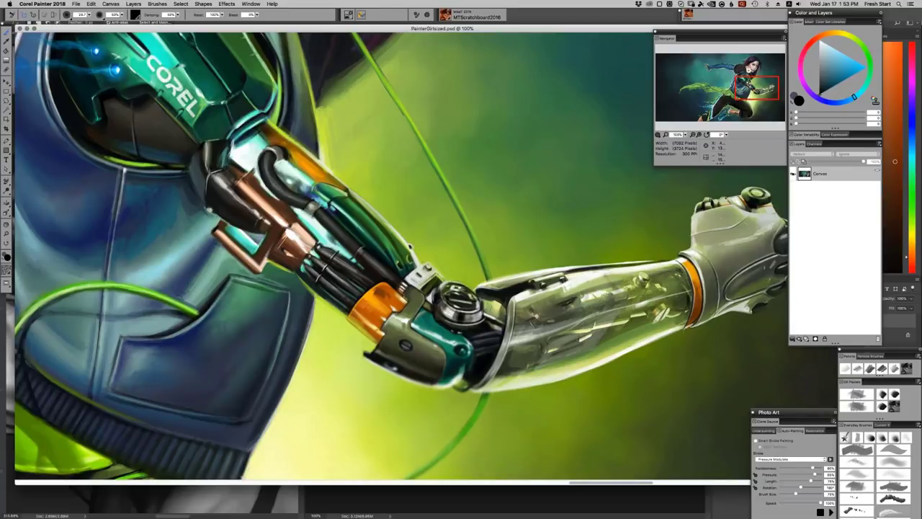
{"action": "key", "text": "super+minus"}
{"action": "left_click_drag", "start_coordinate": [574, 397], "coordinate": [640, 409]}
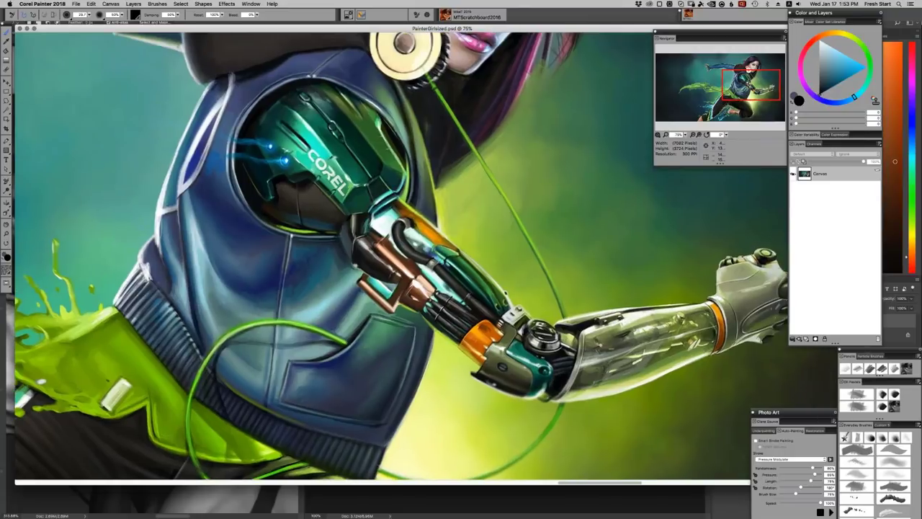
Review the girl's full figure and the glow behind her robotic arm at 50% and 33.3% zoom.
{"action": "scroll", "coordinate": [592, 361], "scroll_direction": "down", "scroll_amount": 2}
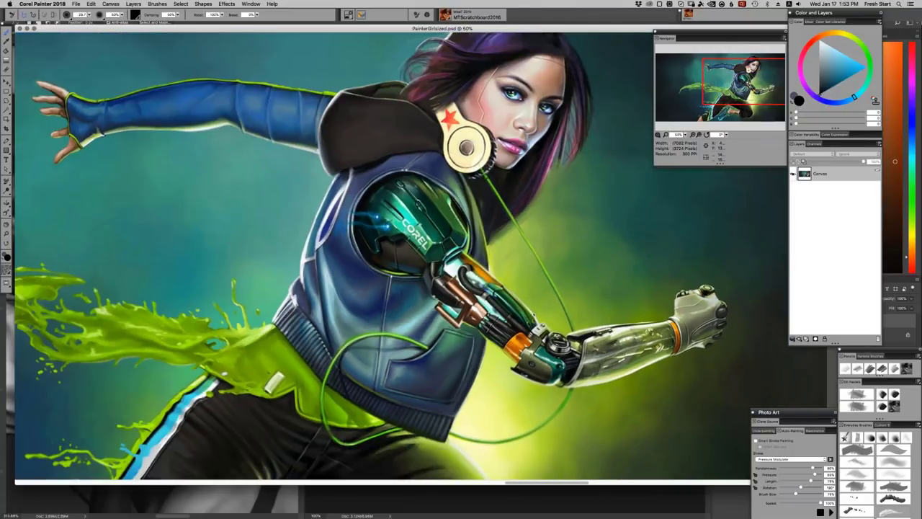
{"action": "left_click_drag", "start_coordinate": [606, 357], "coordinate": [561, 366]}
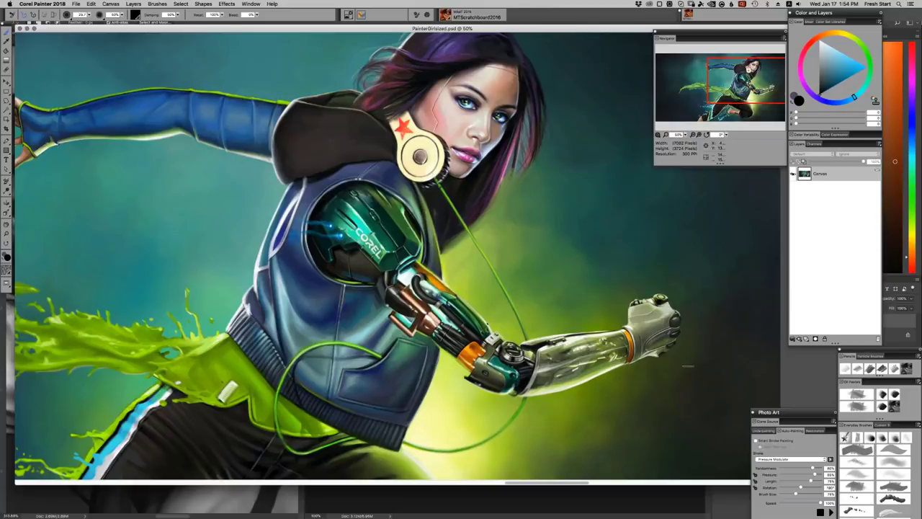
{"action": "key", "text": "super+minus"}
{"action": "left_click_drag", "start_coordinate": [693, 326], "coordinate": [756, 285]}
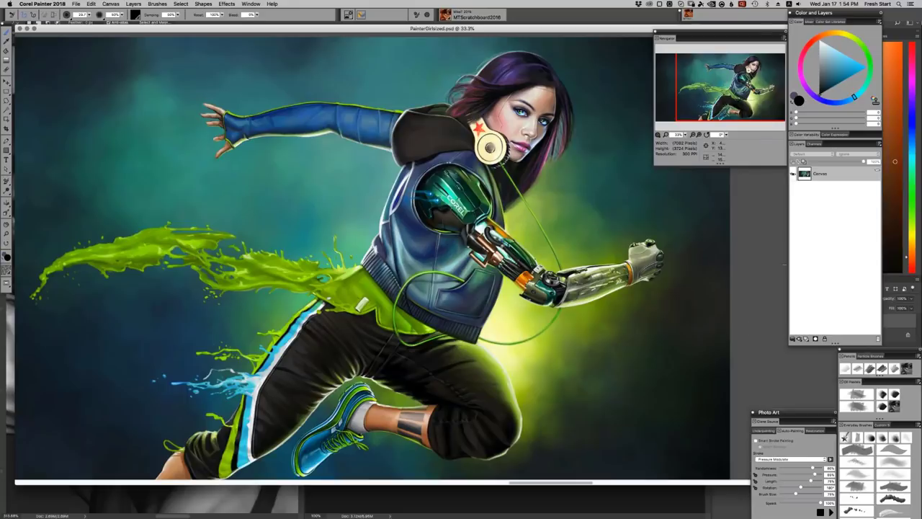
Examine the girl's face, hair and robotic shoulder up close at 66.7%, 75% and 100% zoom.
{"action": "key", "text": "super+space"}
{"action": "key", "text": "super+="}
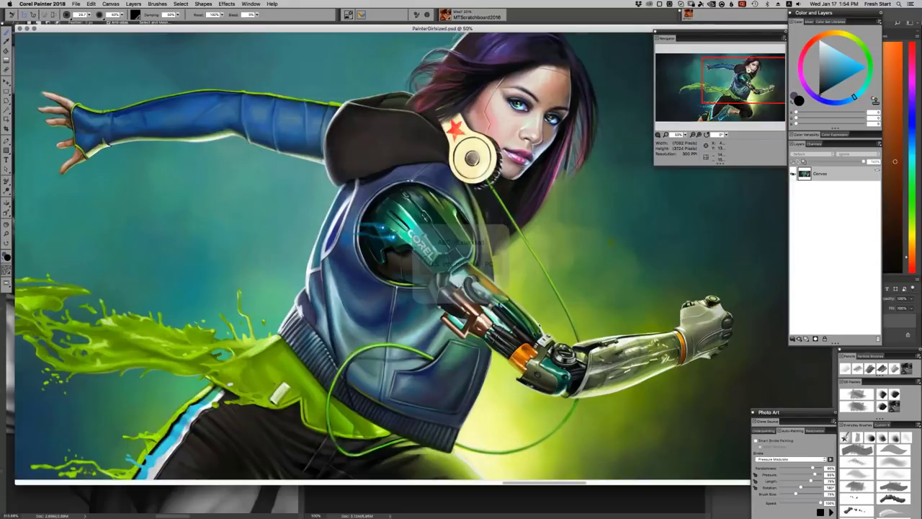
{"action": "key", "text": "super+="}
{"action": "left_click_drag", "start_coordinate": [535, 212], "coordinate": [540, 316]}
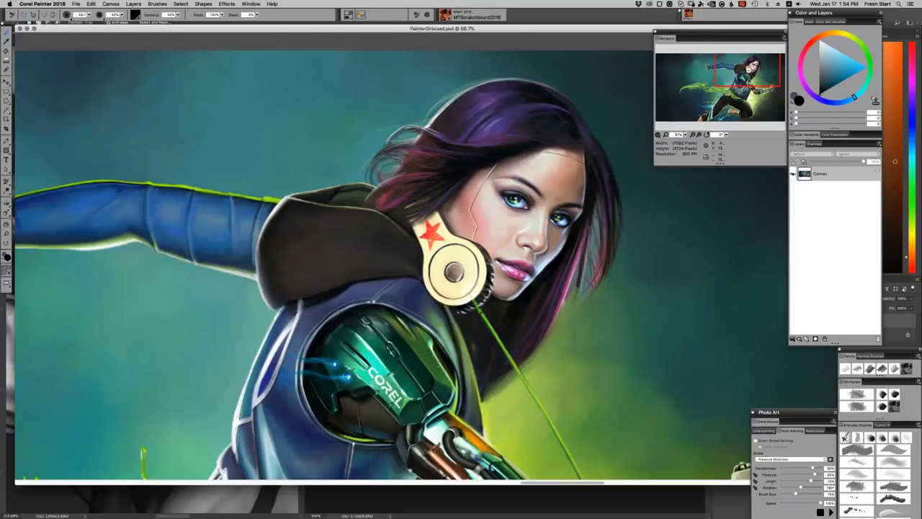
{"action": "key", "text": "super+equal"}
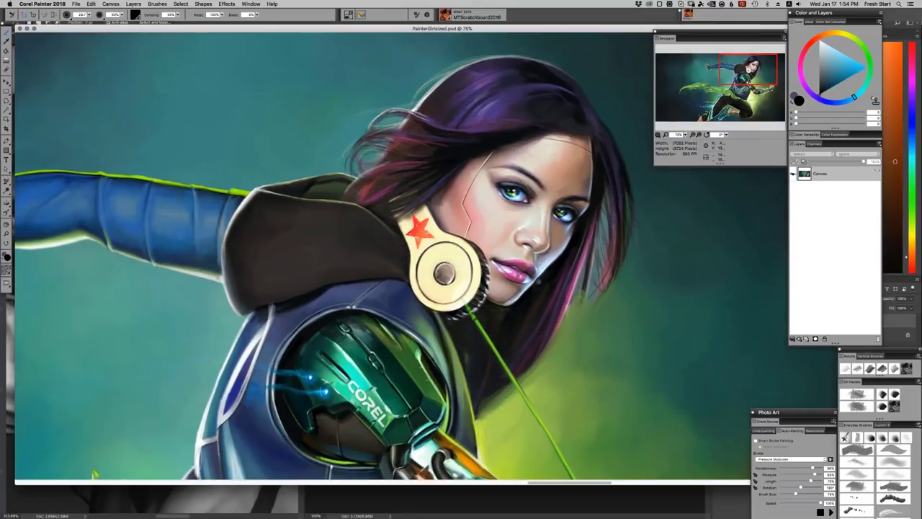
{"action": "left_click_drag", "start_coordinate": [525, 414], "coordinate": [537, 304]}
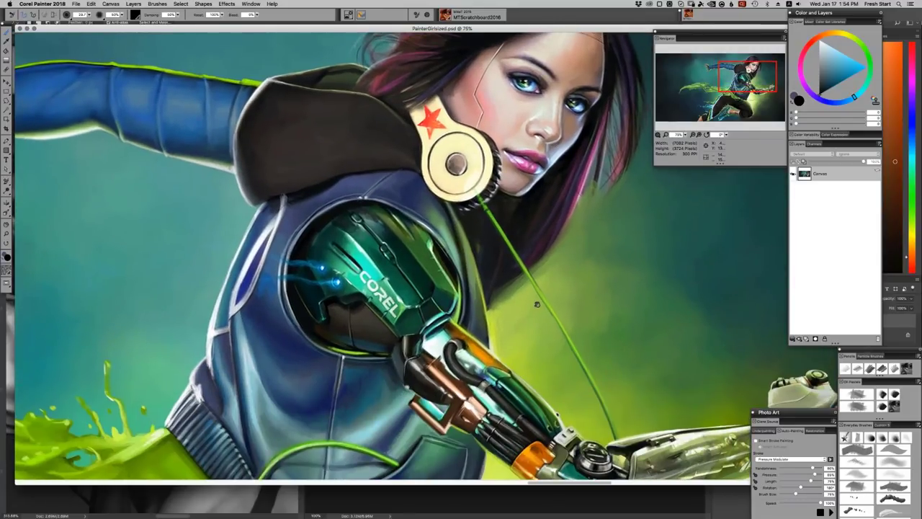
{"action": "key", "text": "super+equal"}
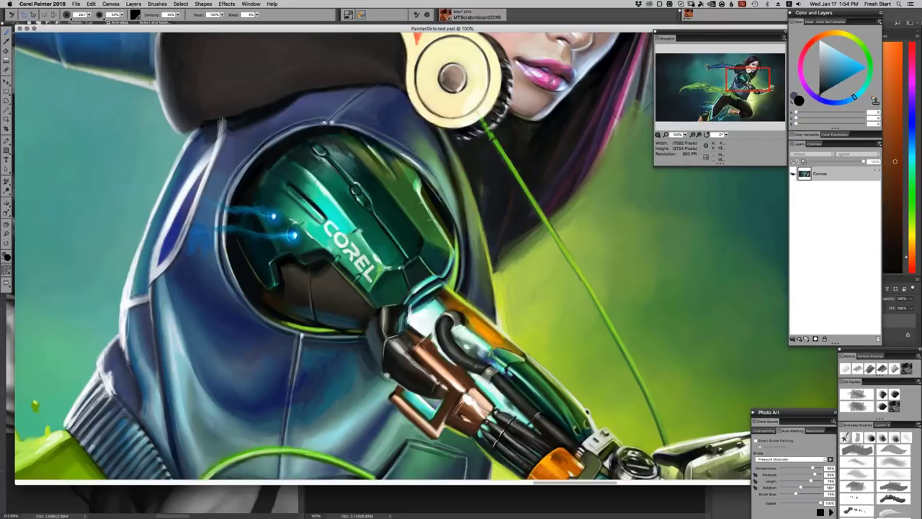
{"action": "left_click_drag", "start_coordinate": [532, 455], "coordinate": [439, 425]}
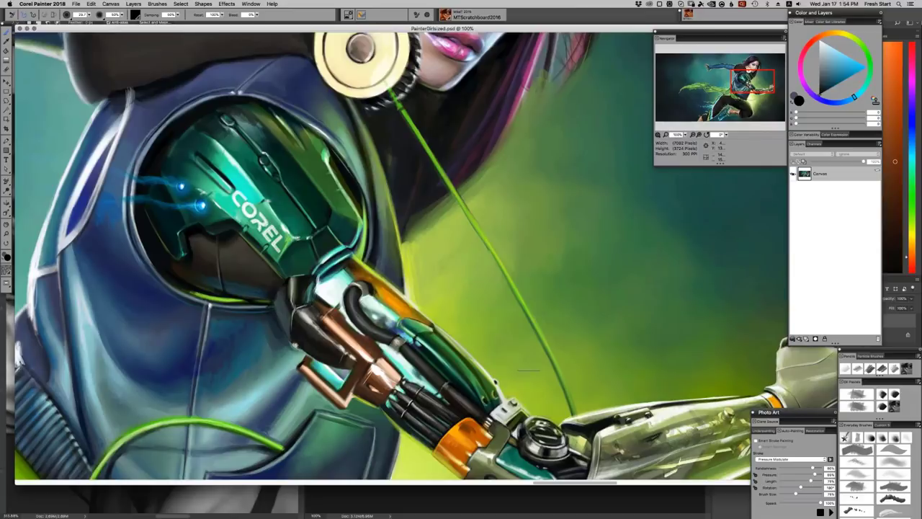
{"action": "left_click_drag", "start_coordinate": [520, 329], "coordinate": [394, 302]}
{"action": "left_click_drag", "start_coordinate": [486, 193], "coordinate": [552, 455]}
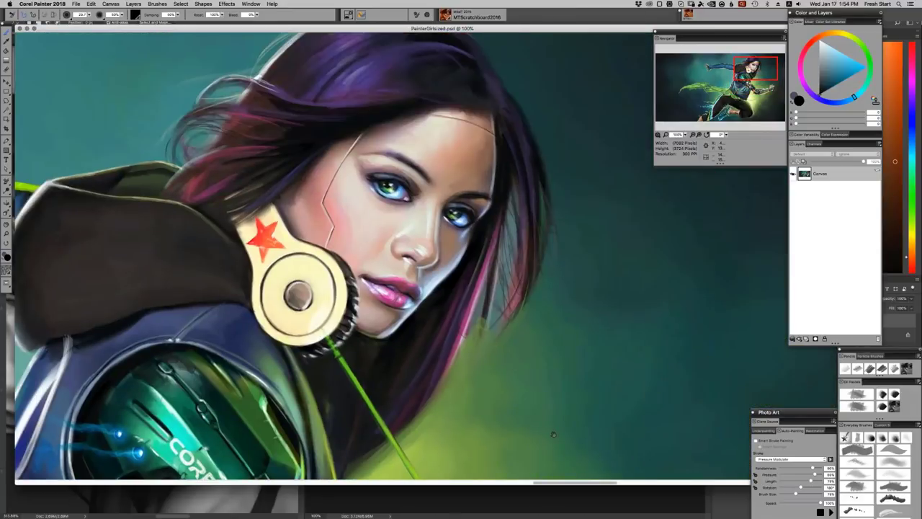
{"action": "left_click_drag", "start_coordinate": [532, 391], "coordinate": [513, 459]}
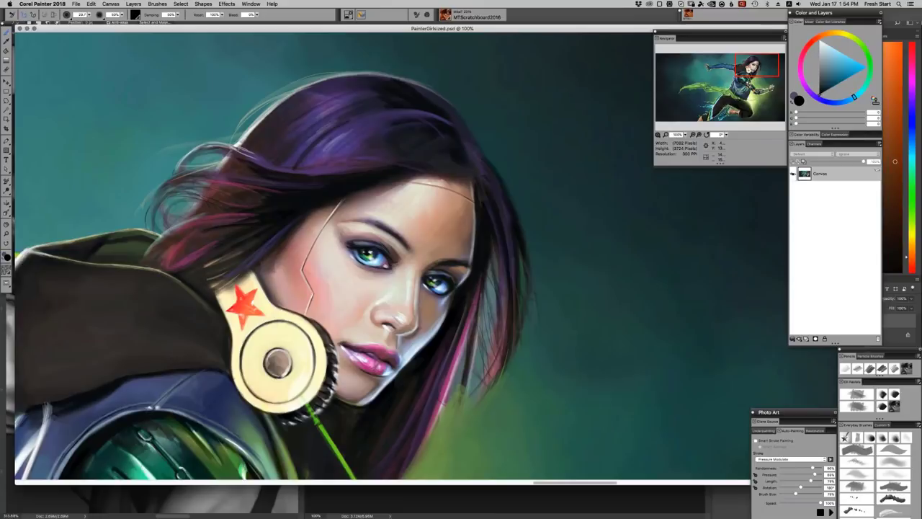
{"action": "mouse_move", "coordinate": [494, 507]}
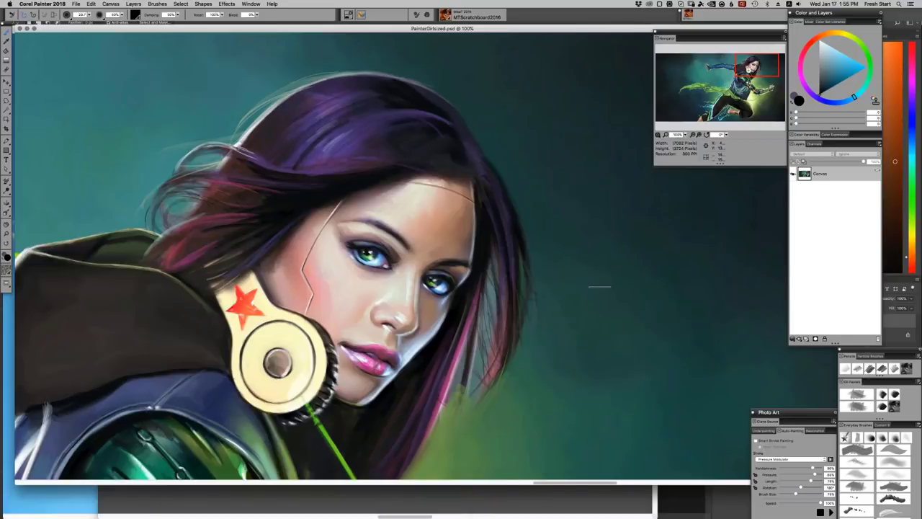
Try a thick bright blue brush stroke on a new layer beside the girl's hair, and undo the stroke.
{"action": "left_click", "coordinate": [807, 338]}
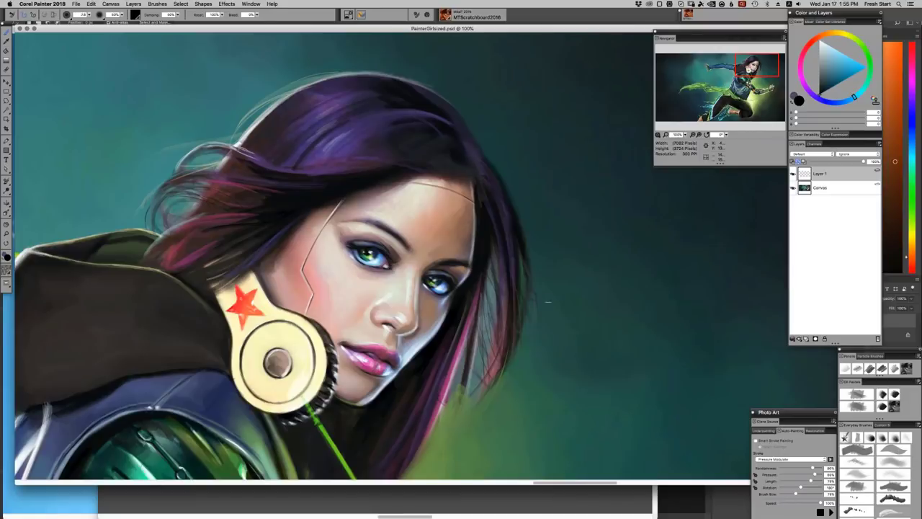
{"action": "left_click_drag", "start_coordinate": [572, 312], "coordinate": [597, 344], "text": "alt+super"}
{"action": "left_click", "coordinate": [864, 68]}
{"action": "mouse_move", "coordinate": [551, 390]}
{"action": "left_mouse_down"}
{"action": "mouse_move", "coordinate": [602, 326]}
{"action": "mouse_move", "coordinate": [686, 250]}
{"action": "left_mouse_up"}
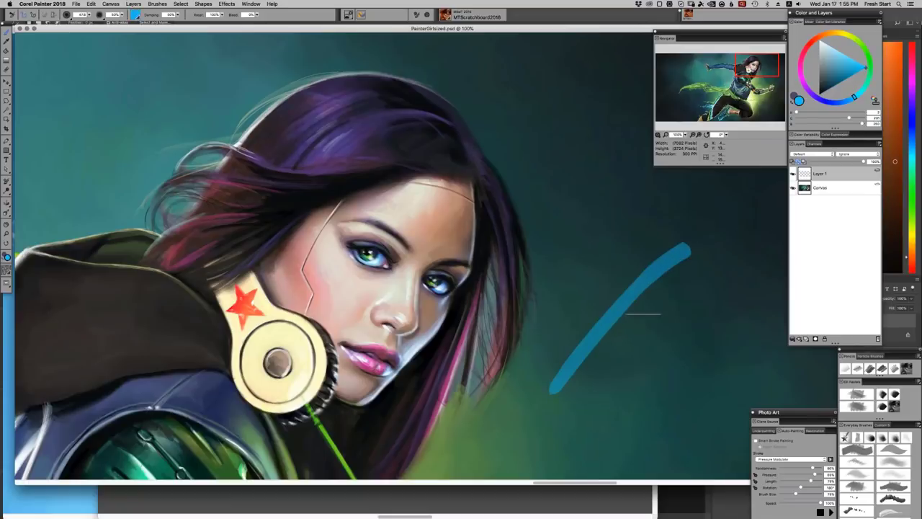
{"action": "key", "text": "super+z"}
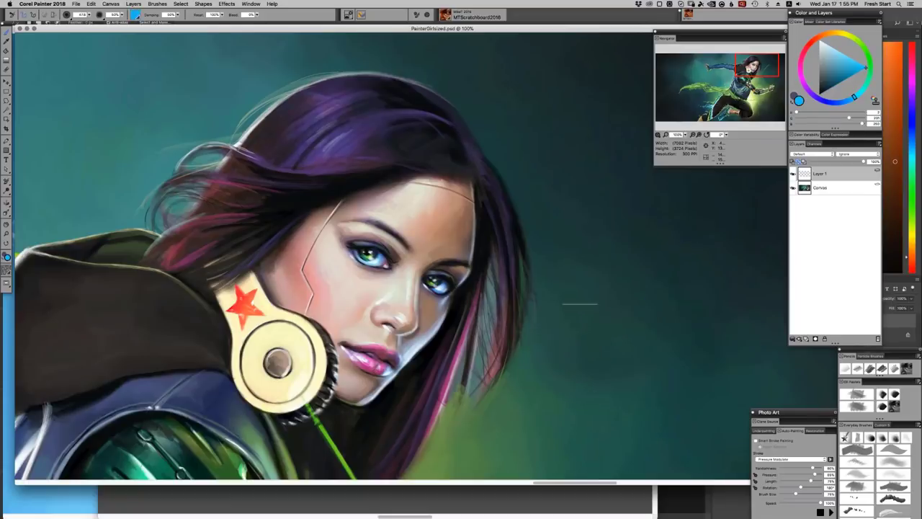
Build up overlapping bright blue brush strokes at 30% opacity on Layer 1 in the background beside the girl's hair.
{"action": "mouse_move", "coordinate": [533, 383]}
{"action": "left_mouse_down"}
{"action": "mouse_move", "coordinate": [603, 310]}
{"action": "mouse_move", "coordinate": [638, 279]}
{"action": "left_mouse_up"}
{"action": "left_click_drag", "start_coordinate": [595, 376], "coordinate": [677, 287]}
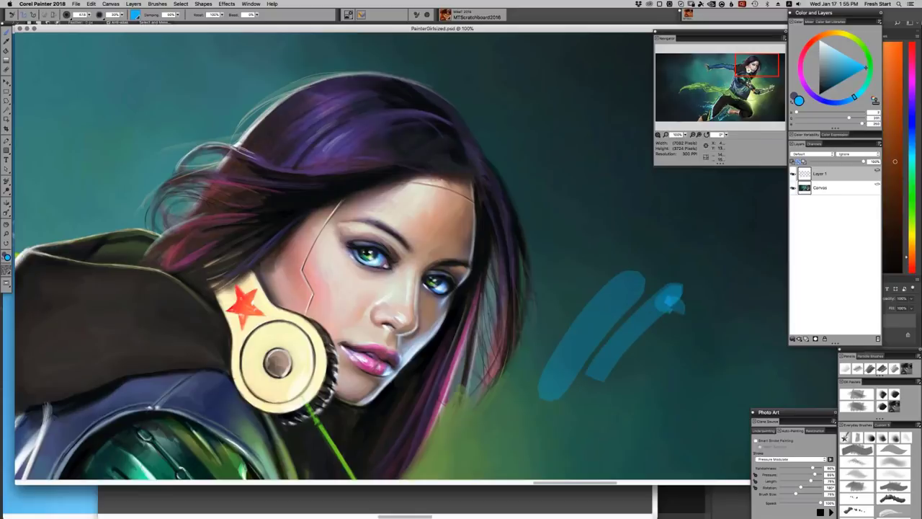
{"action": "mouse_move", "coordinate": [644, 364]}
{"action": "left_mouse_down"}
{"action": "mouse_move", "coordinate": [688, 328]}
{"action": "mouse_move", "coordinate": [699, 268]}
{"action": "left_mouse_up"}
{"action": "mouse_move", "coordinate": [657, 313]}
{"action": "left_mouse_down"}
{"action": "mouse_move", "coordinate": [611, 343]}
{"action": "mouse_move", "coordinate": [693, 317]}
{"action": "mouse_move", "coordinate": [648, 353]}
{"action": "mouse_move", "coordinate": [597, 358]}
{"action": "mouse_move", "coordinate": [569, 375]}
{"action": "mouse_move", "coordinate": [621, 353]}
{"action": "left_mouse_up"}
{"action": "left_click_drag", "start_coordinate": [565, 375], "coordinate": [652, 318]}
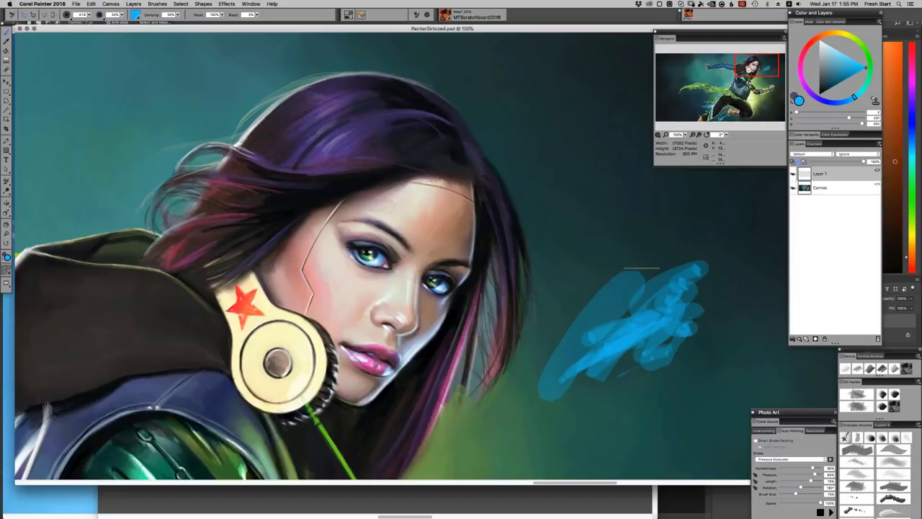
Examine the painted strands and highlights of the girl's hair at 150% zoom.
{"action": "scroll", "coordinate": [458, 290], "scroll_direction": "up", "scroll_amount": 1}
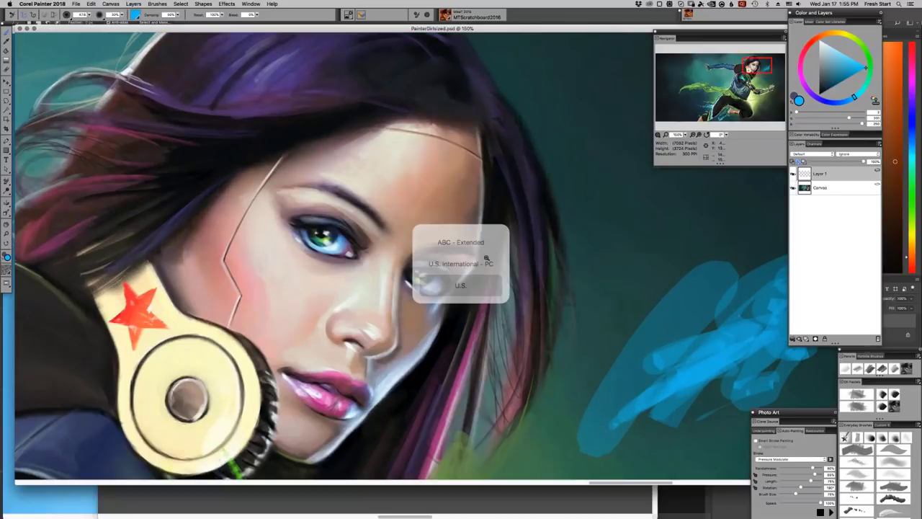
{"action": "left_click_drag", "start_coordinate": [496, 233], "coordinate": [548, 334]}
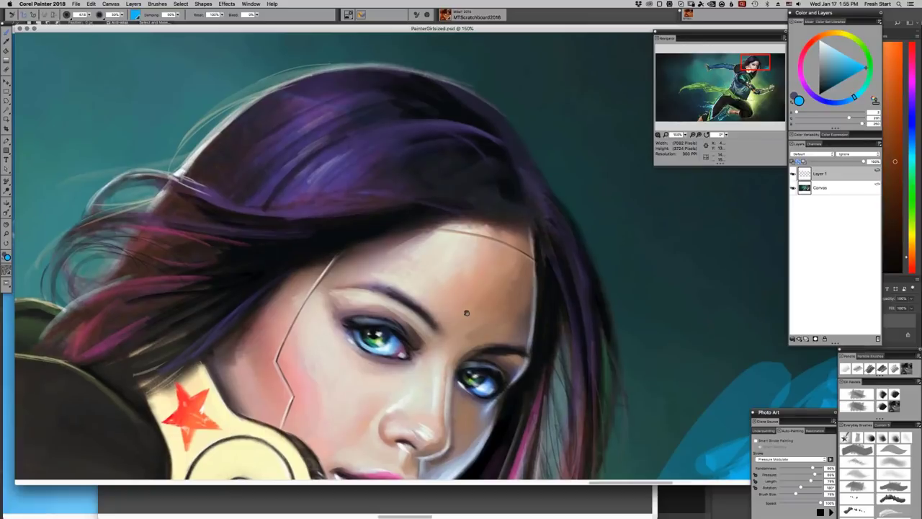
{"action": "scroll", "coordinate": [466, 313], "scroll_direction": "up", "scroll_amount": 4}
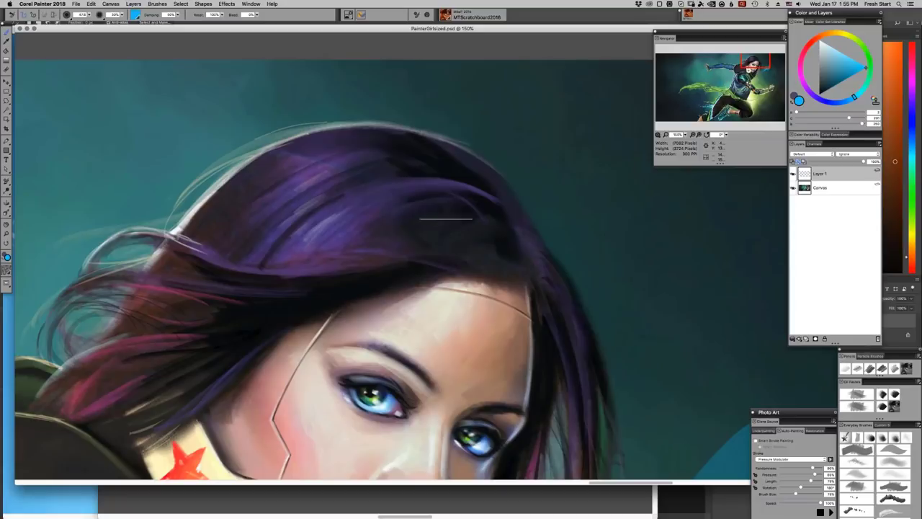
{"action": "scroll", "coordinate": [604, 230], "scroll_direction": "down", "scroll_amount": 8}
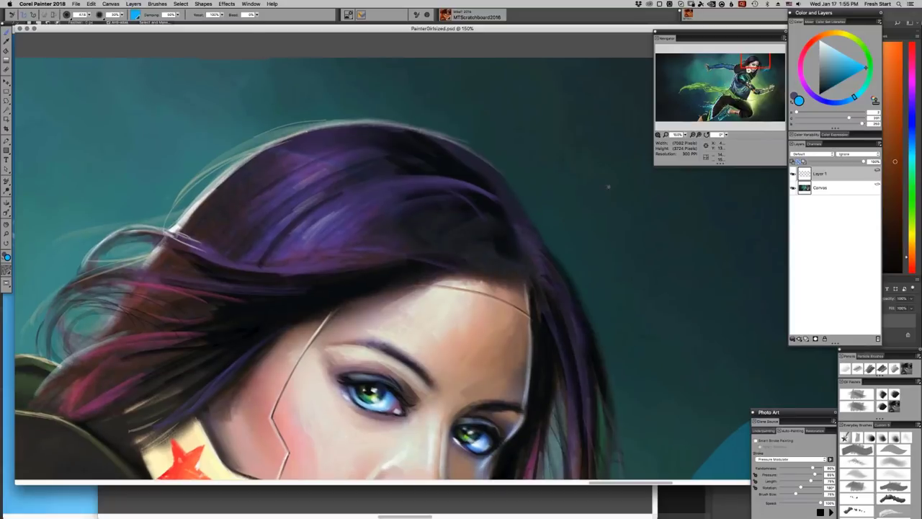
{"action": "key", "text": "super+minus"}
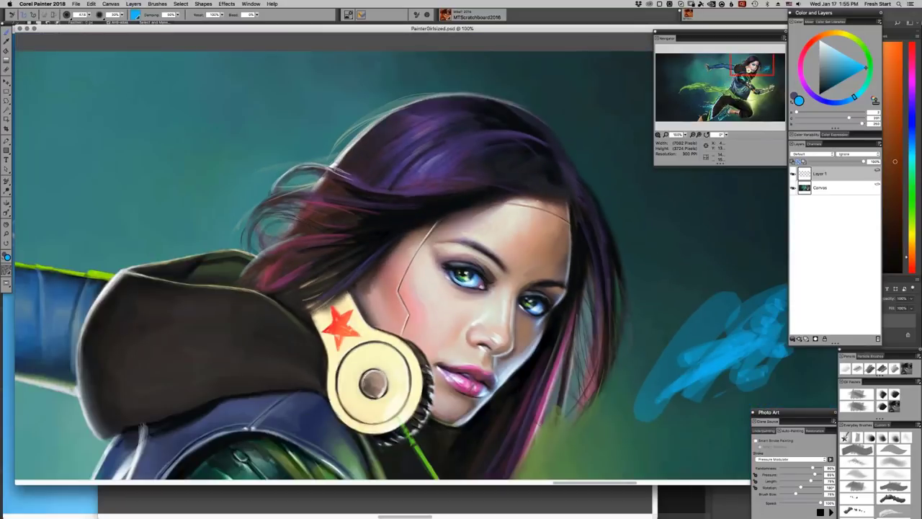
Examine the girl's headphone, lips and robotic shoulder at 150% zoom, and compare them with the wider view at 66.7%.
{"action": "scroll", "coordinate": [601, 270], "scroll_direction": "down", "scroll_amount": 7}
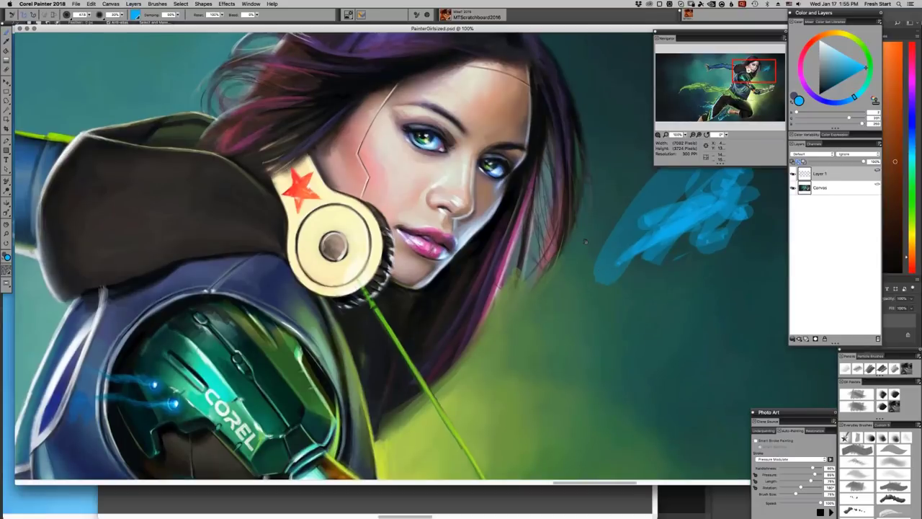
{"action": "scroll", "coordinate": [601, 269], "scroll_direction": "down", "scroll_amount": 2}
{"action": "key", "text": "super+equal"}
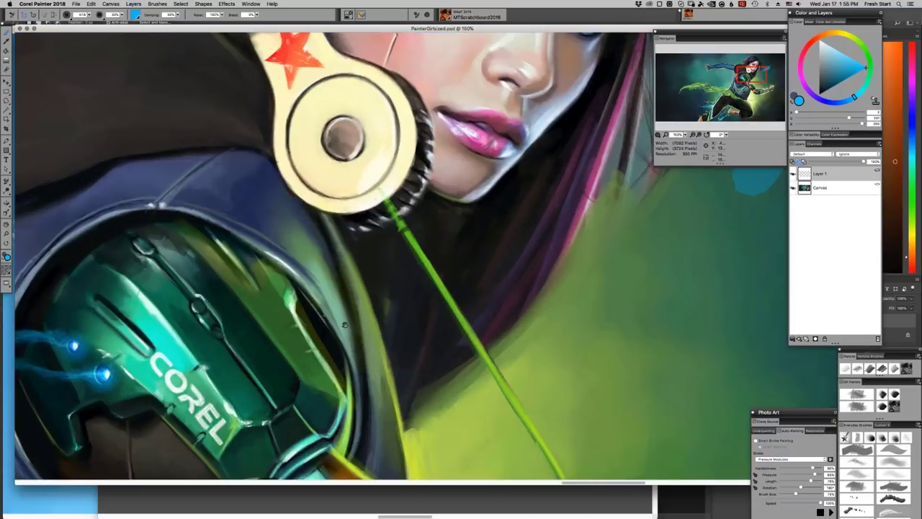
{"action": "scroll", "coordinate": [591, 323], "scroll_direction": "down", "scroll_amount": 2}
{"action": "scroll", "coordinate": [591, 323], "scroll_direction": "left", "scroll_amount": 3}
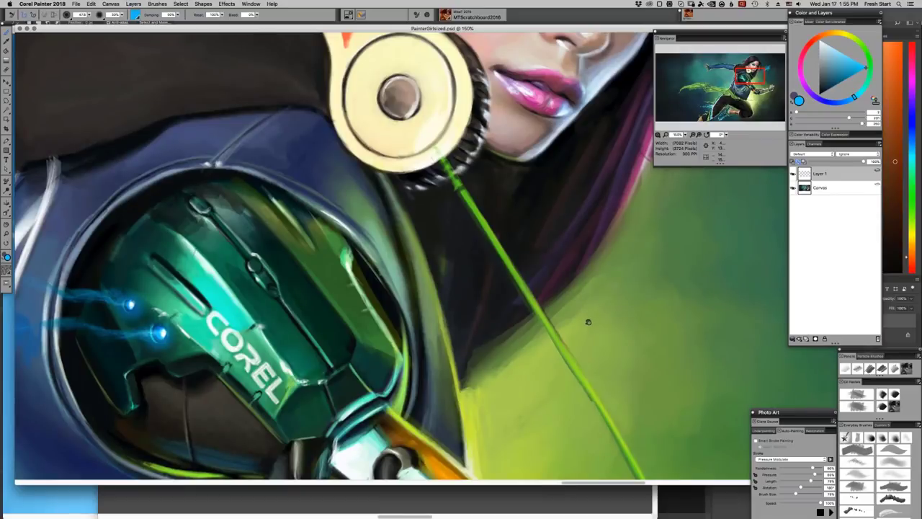
{"action": "scroll", "coordinate": [586, 332], "scroll_direction": "down", "scroll_amount": 1}
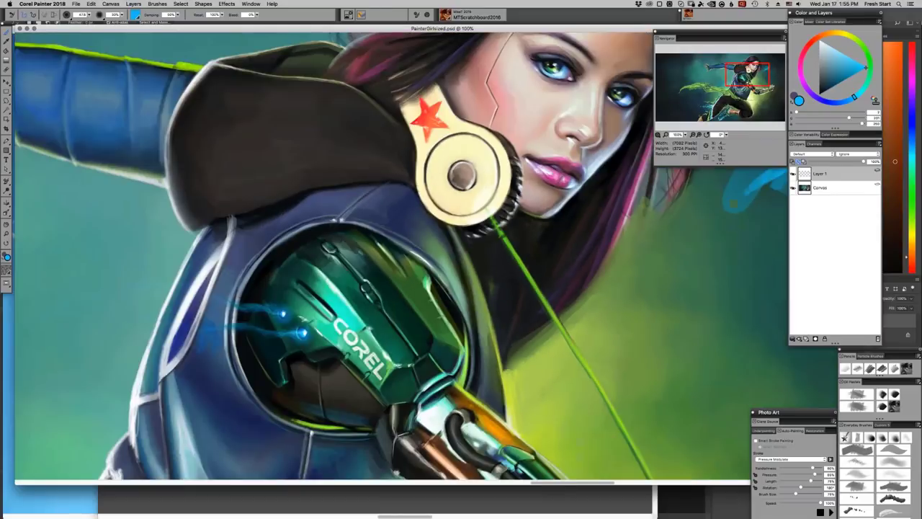
{"action": "scroll", "coordinate": [572, 319], "scroll_direction": "down", "scroll_amount": 1}
{"action": "left_click_drag", "start_coordinate": [572, 319], "coordinate": [504, 298]}
{"action": "left_click_drag", "start_coordinate": [660, 412], "coordinate": [600, 366]}
{"action": "scroll", "coordinate": [599, 366], "scroll_direction": "right", "scroll_amount": 4}
{"action": "scroll", "coordinate": [599, 367], "scroll_direction": "up", "scroll_amount": 3}
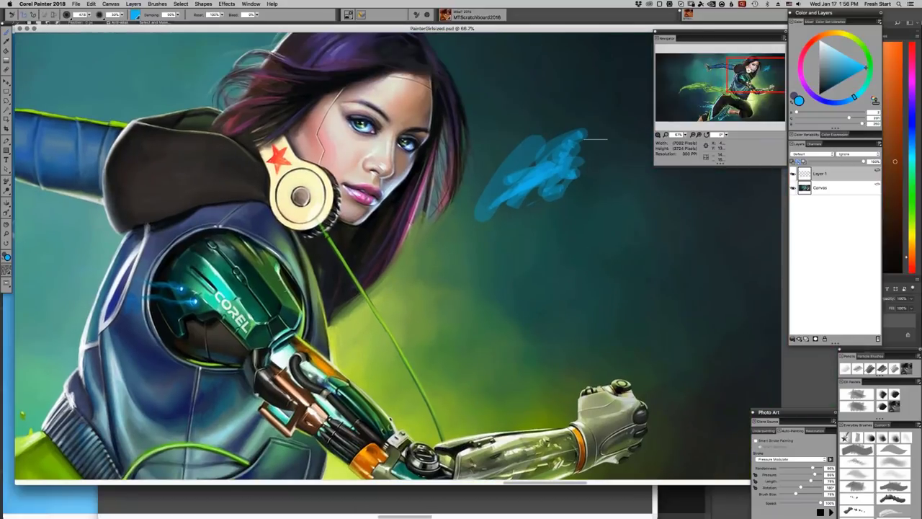
Sketch loose curved and tapering blue strokes with a smaller brush on Layer 1, in the background above the robotic forearm.
{"action": "mouse_move", "coordinate": [526, 269]}
{"action": "left_mouse_down"}
{"action": "mouse_move", "coordinate": [543, 269]}
{"action": "mouse_move", "coordinate": [532, 267]}
{"action": "left_mouse_up"}
{"action": "mouse_move", "coordinate": [546, 233]}
{"action": "left_mouse_down"}
{"action": "mouse_move", "coordinate": [483, 319]}
{"action": "mouse_move", "coordinate": [587, 327]}
{"action": "mouse_move", "coordinate": [497, 317]}
{"action": "mouse_move", "coordinate": [448, 372]}
{"action": "left_mouse_up"}
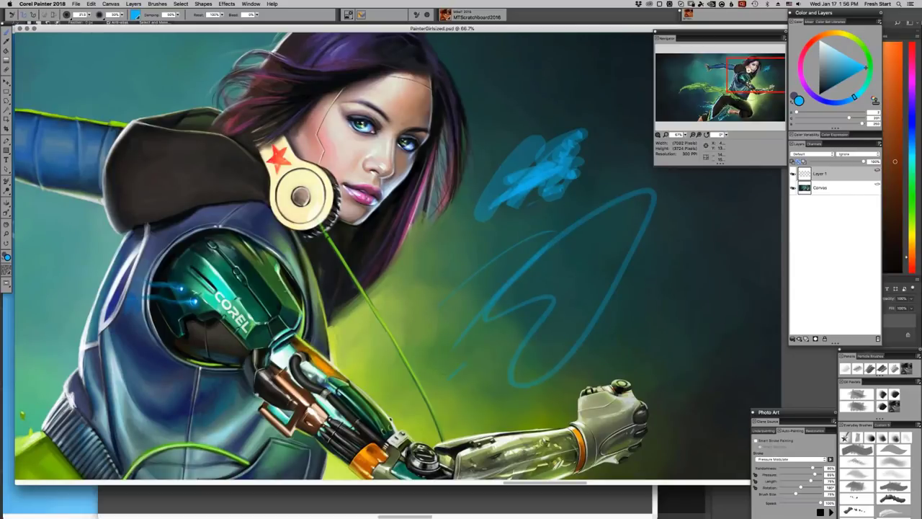
{"action": "left_click_drag", "start_coordinate": [506, 327], "coordinate": [594, 253]}
{"action": "left_click_drag", "start_coordinate": [525, 305], "coordinate": [584, 251]}
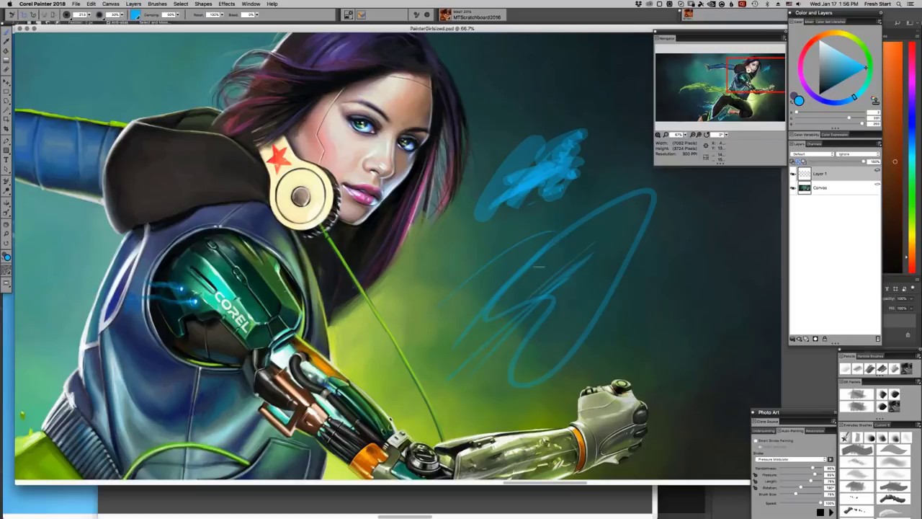
Paint fine stray hair strands along the lower edge of the girl's hair, using dark and light pink colors sampled from the painting.
{"action": "left_click", "coordinate": [416, 216], "text": "alt"}
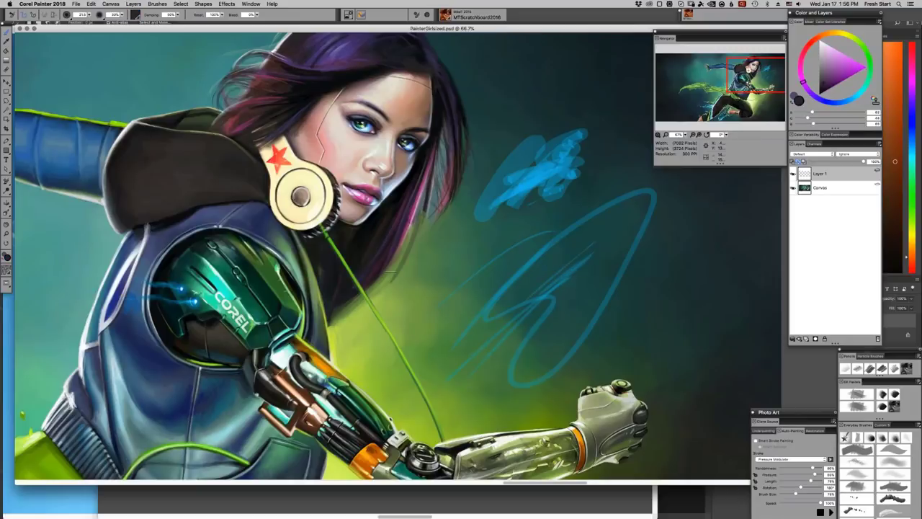
{"action": "left_click", "coordinate": [416, 173], "text": "alt"}
{"action": "key", "text": "bracketleft"}
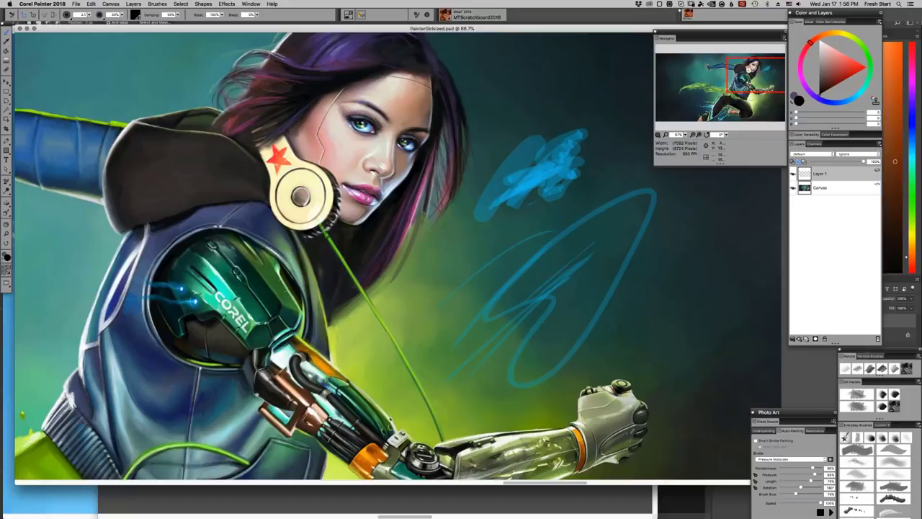
{"action": "left_click_drag", "start_coordinate": [419, 238], "coordinate": [395, 286]}
{"action": "left_click_drag", "start_coordinate": [417, 225], "coordinate": [410, 242]}
{"action": "left_click", "coordinate": [421, 193], "text": "alt"}
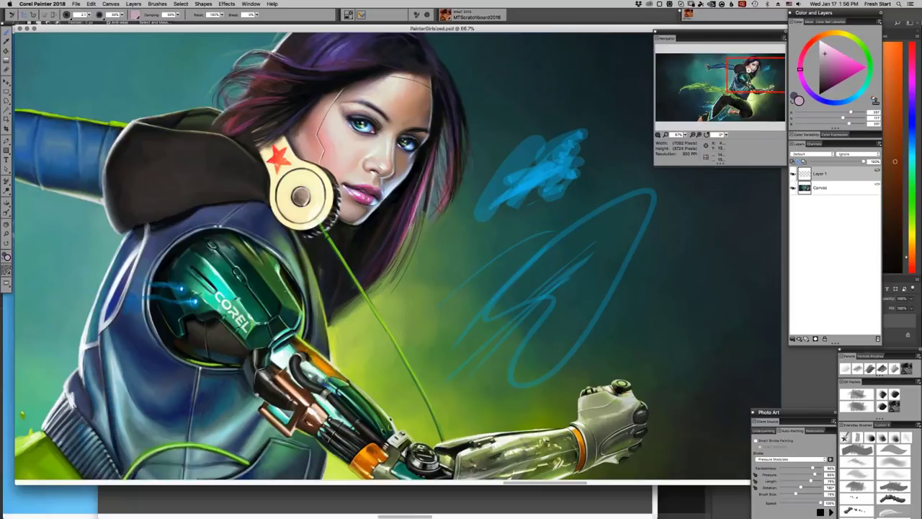
{"action": "left_click_drag", "start_coordinate": [405, 236], "coordinate": [367, 288]}
Delete Layer 1 with all of its test strokes, leaving only the Canvas.
{"action": "scroll", "coordinate": [545, 360], "scroll_direction": "up", "scroll_amount": 3}
{"action": "scroll", "coordinate": [546, 360], "scroll_direction": "left", "scroll_amount": 2}
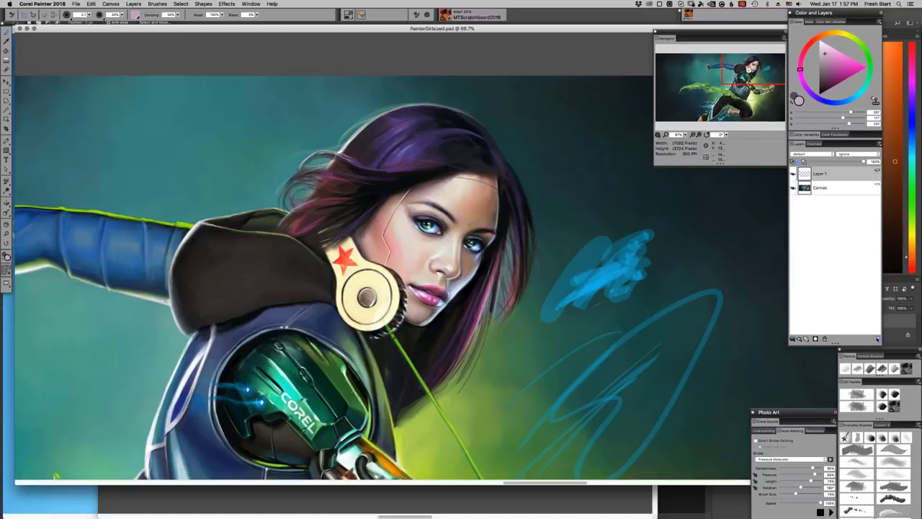
{"action": "left_click", "coordinate": [877, 338]}
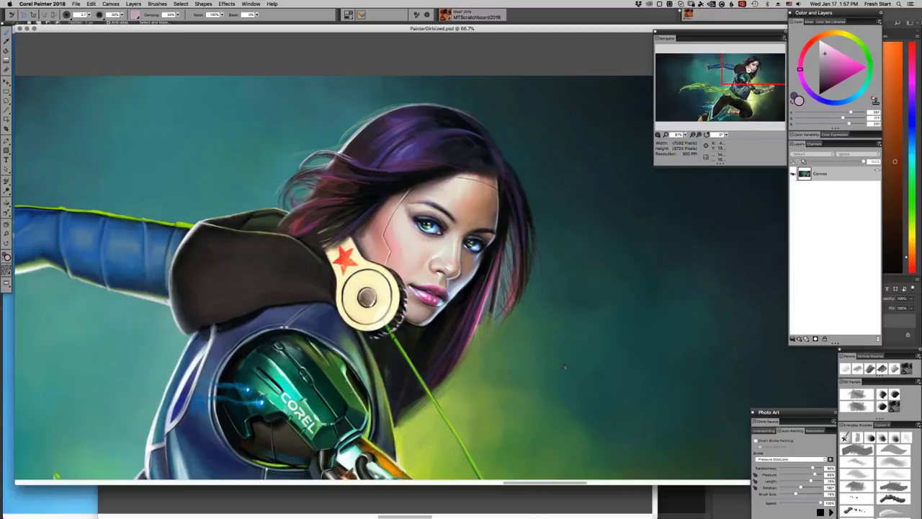
{"action": "left_click_drag", "start_coordinate": [554, 444], "coordinate": [568, 383]}
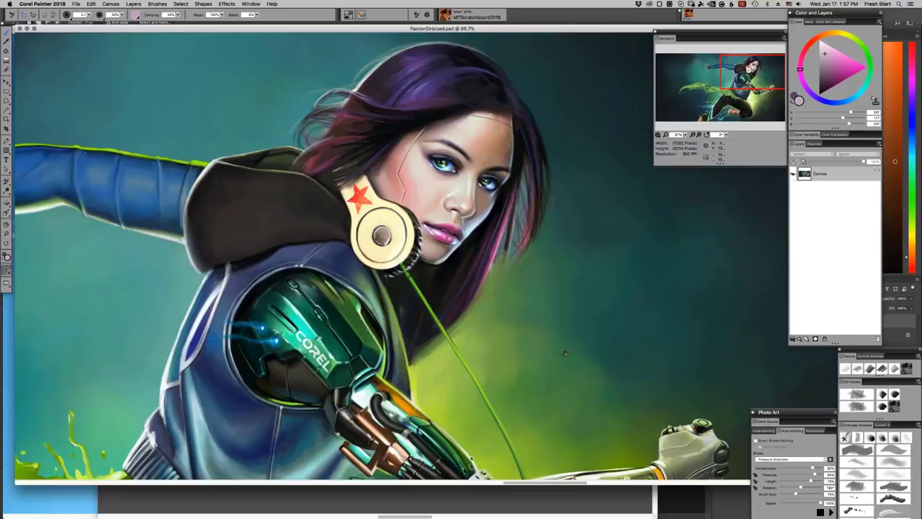
Review the girl's outstretched arm and robotic arm at 50% zoom, and hide Corel Painter to switch to Photoshop.
{"action": "scroll", "coordinate": [569, 326], "scroll_direction": "down", "scroll_amount": 5}
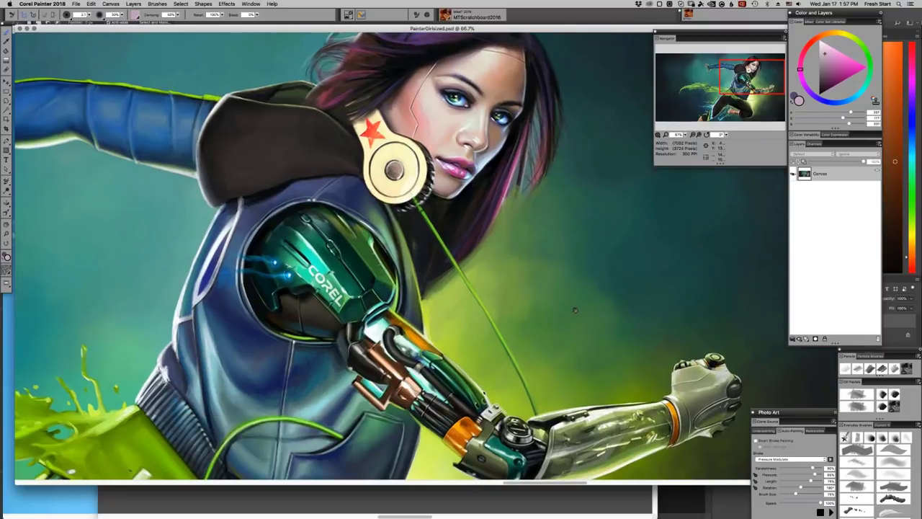
{"action": "key", "text": "super+plus"}
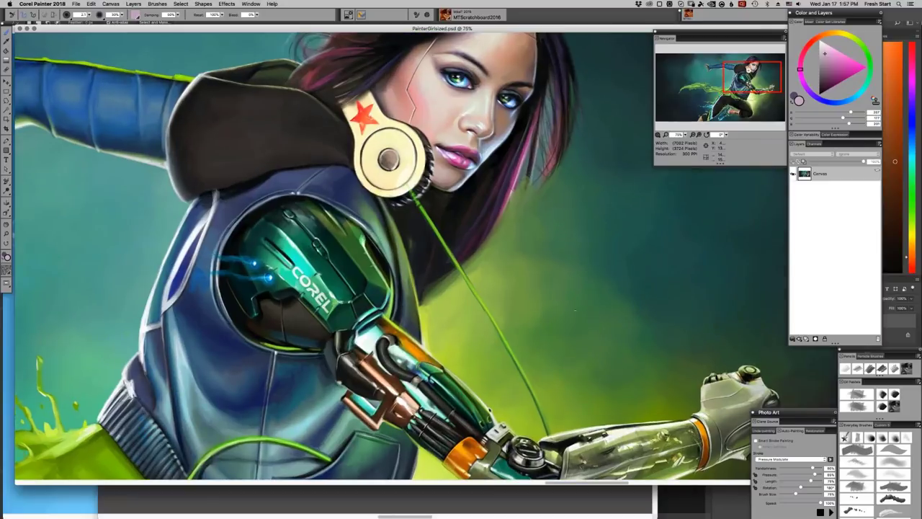
{"action": "key", "text": "super+minus"}
{"action": "key", "text": "super+minus"}
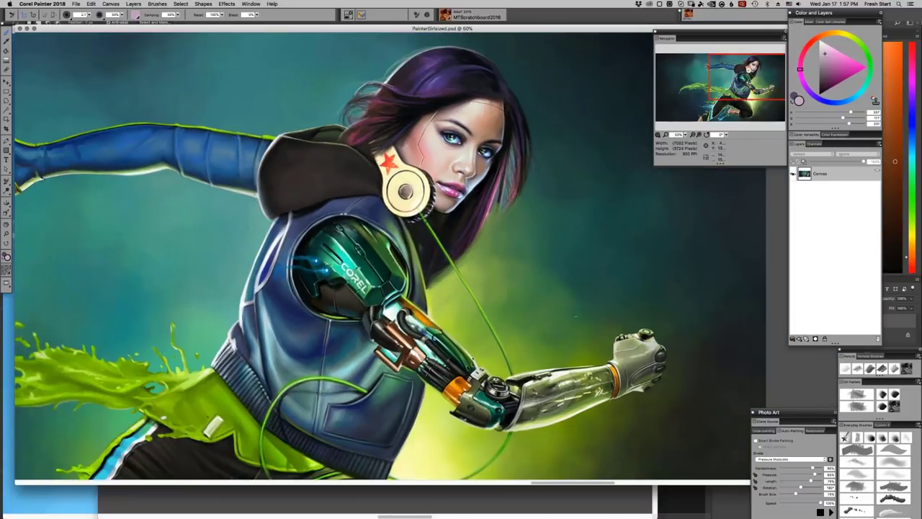
{"action": "scroll", "coordinate": [406, 256], "scroll_direction": "left", "scroll_amount": 5}
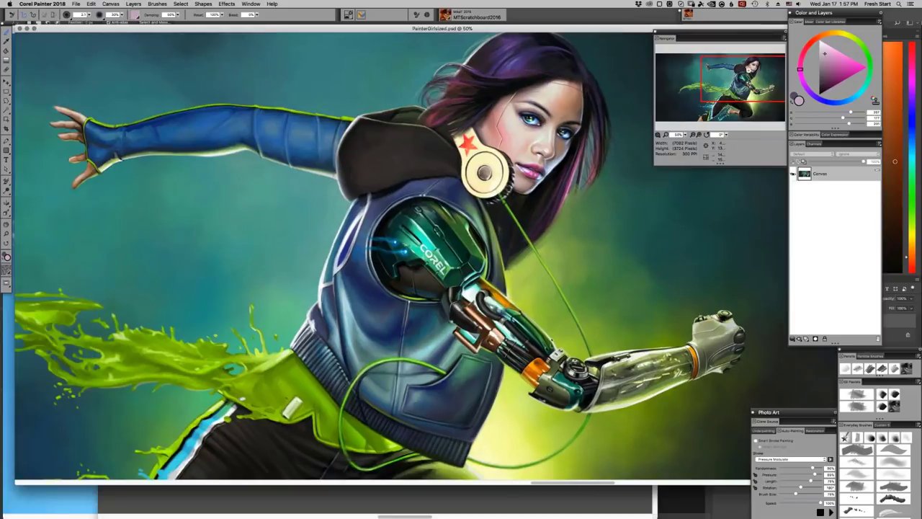
{"action": "left_click", "coordinate": [45, 4]}
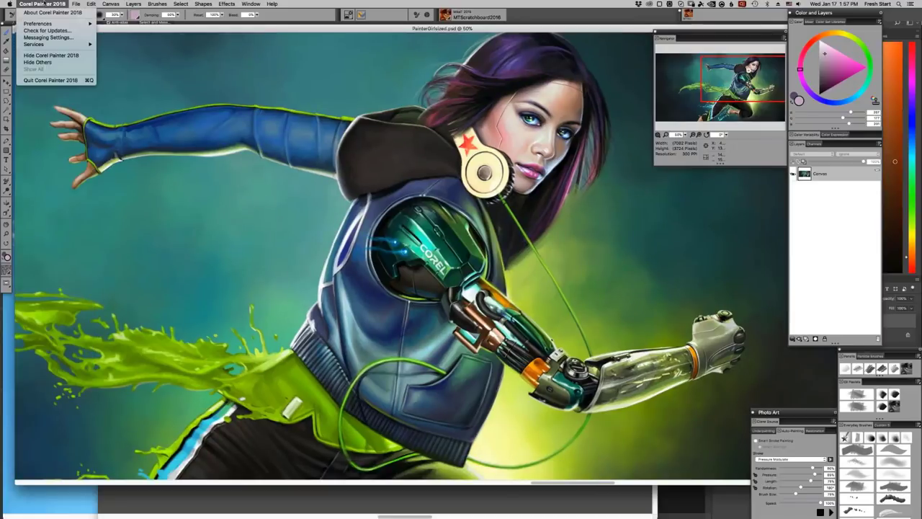
{"action": "left_click", "coordinate": [51, 55]}
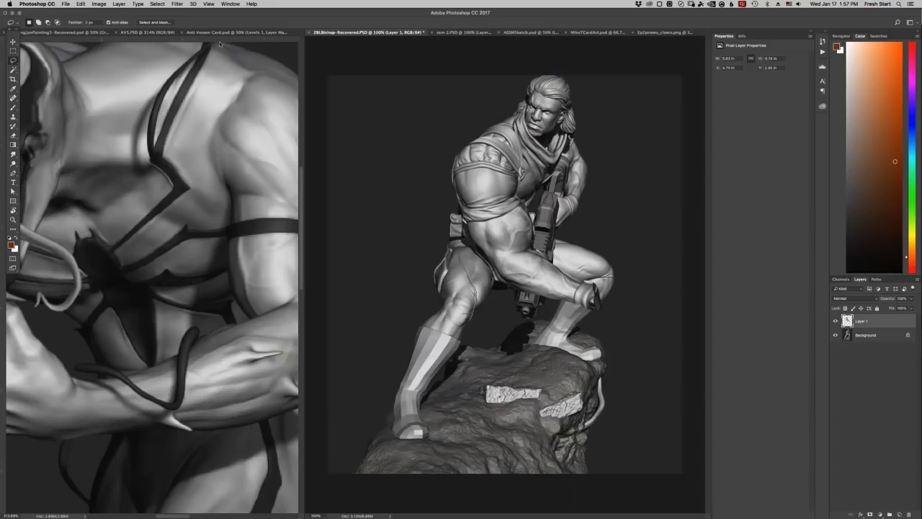
{"action": "left_click", "coordinate": [45, 3]}
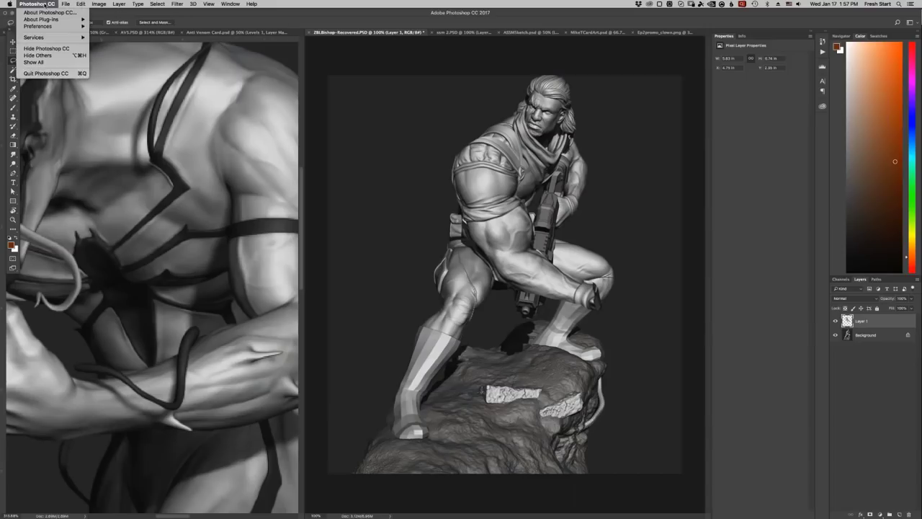
{"action": "left_click", "coordinate": [57, 52]}
{"action": "left_click", "coordinate": [37, 4]}
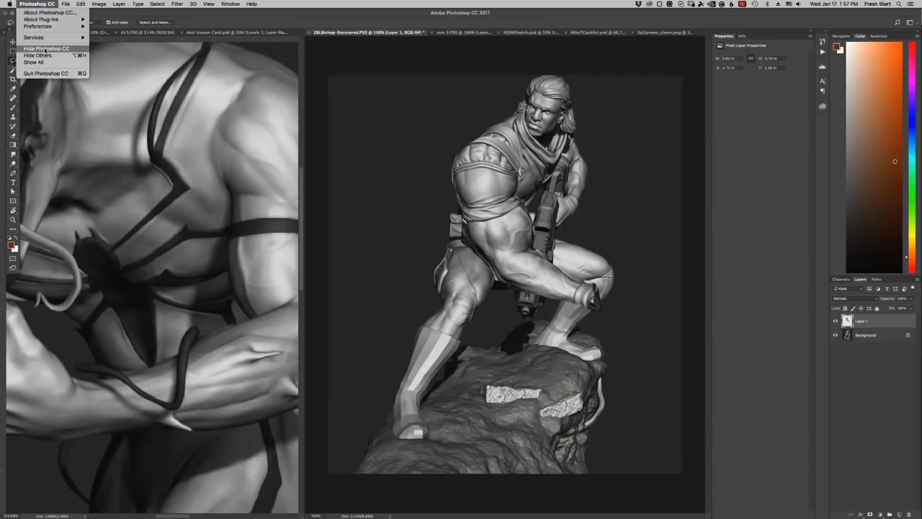
{"action": "left_click", "coordinate": [52, 49]}
{"action": "left_click", "coordinate": [29, 4]}
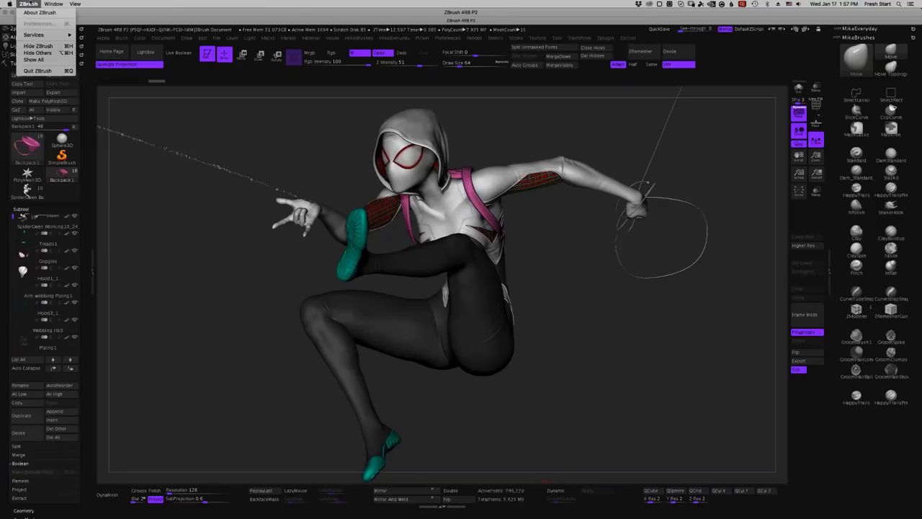
{"action": "left_click", "coordinate": [30, 2]}
{"action": "mouse_move", "coordinate": [704, 514]}
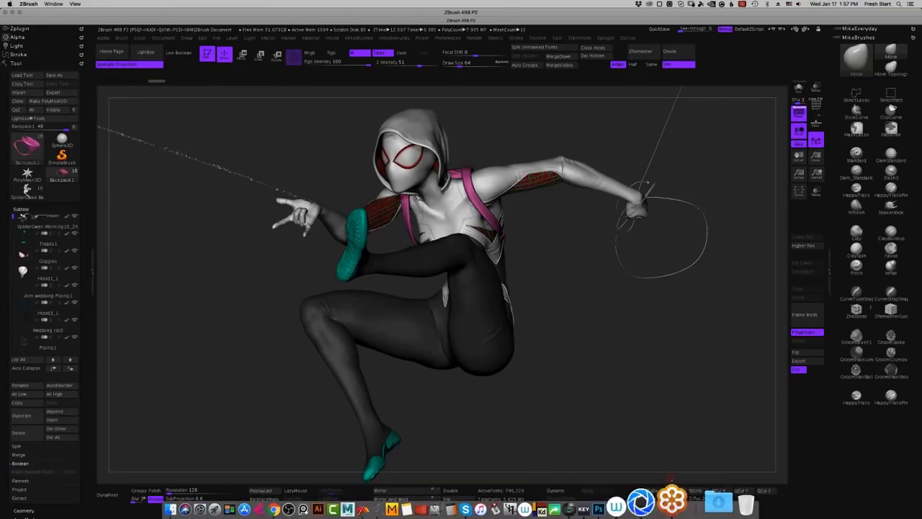
{"action": "left_click", "coordinate": [633, 503]}
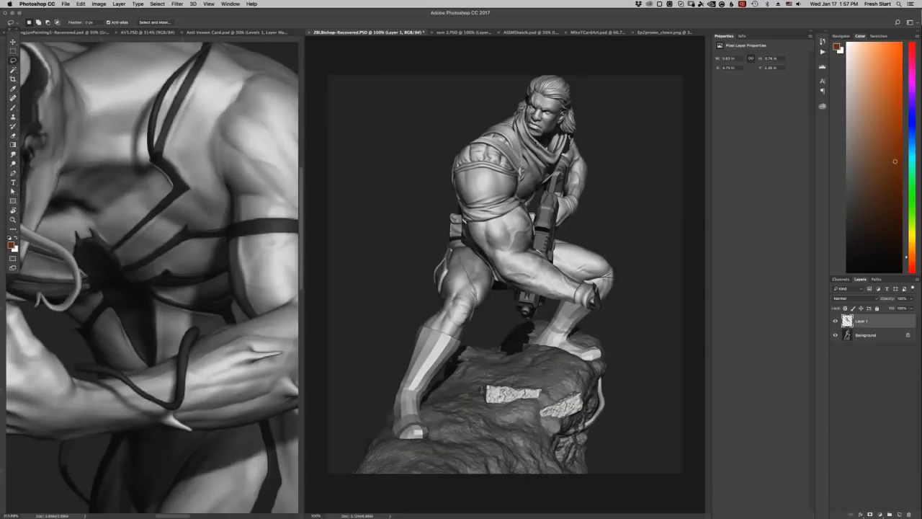
Hide Layer 1 in the ZBLBishop-Recovered document, and examine the figure's face and torso at 300% zoom with the panels hidden.
{"action": "left_click", "coordinate": [836, 324]}
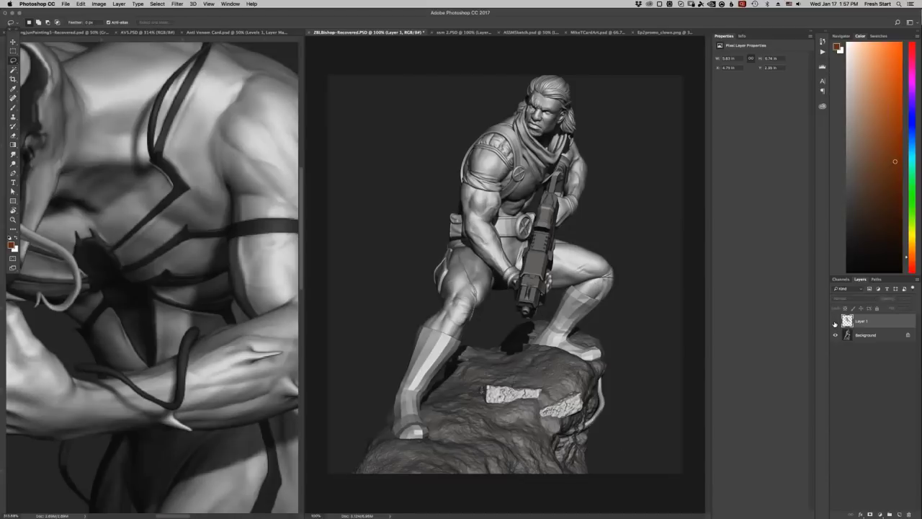
{"action": "key", "text": "Tab"}
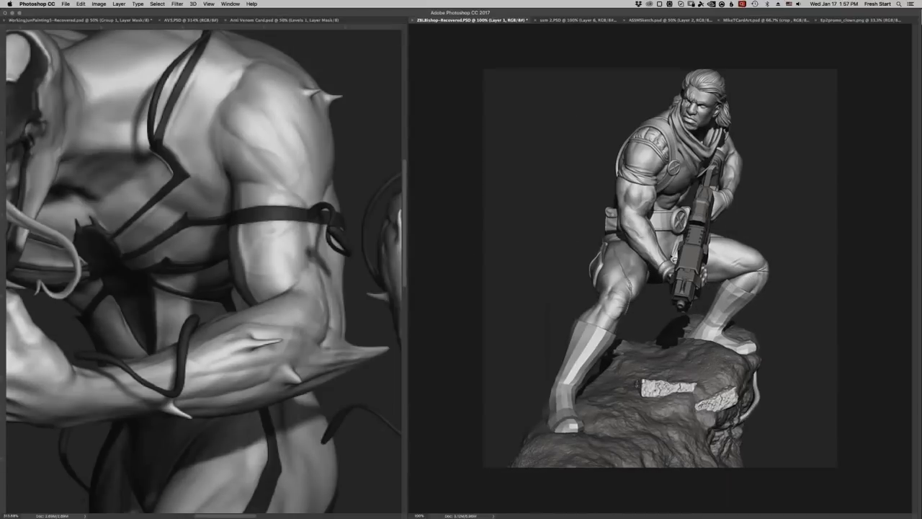
{"action": "key", "text": "super+space"}
{"action": "left_click_drag", "start_coordinate": [671, 257], "coordinate": [700, 257]}
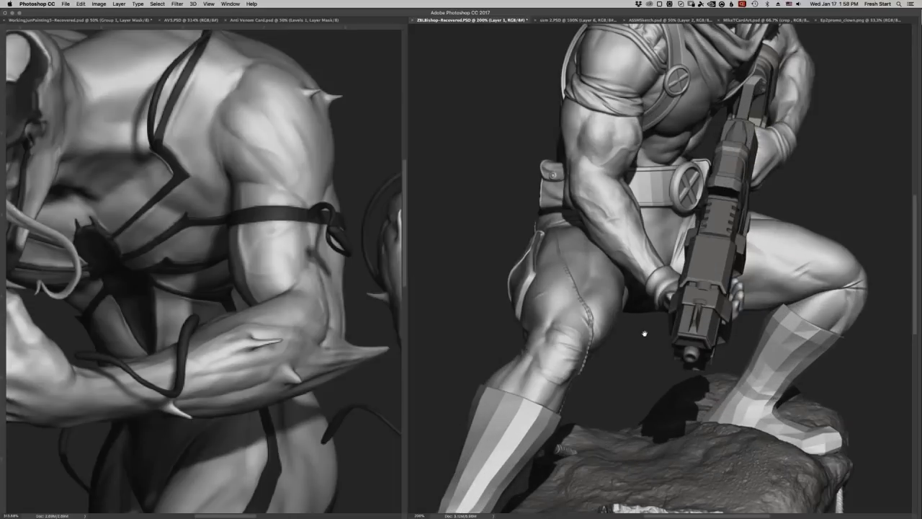
{"action": "left_click_drag", "start_coordinate": [644, 333], "coordinate": [598, 433]}
{"action": "key", "text": "super+plus"}
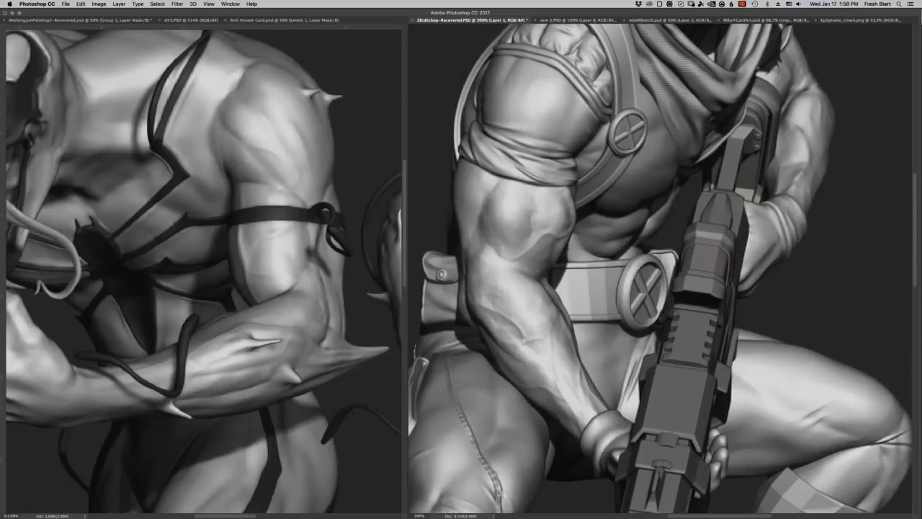
{"action": "left_click_drag", "start_coordinate": [654, 272], "coordinate": [657, 360]}
{"action": "scroll", "coordinate": [657, 358], "scroll_direction": "up", "scroll_amount": 3}
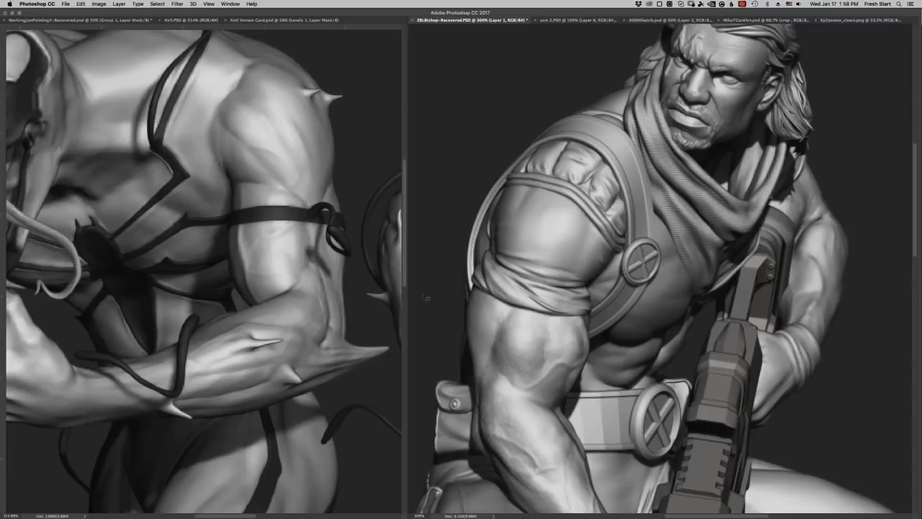
Review the two grayscale Anti Venom poses at 100% zoom, and bring up the finished Anti Venom Card painting.
{"action": "left_click", "coordinate": [358, 183]}
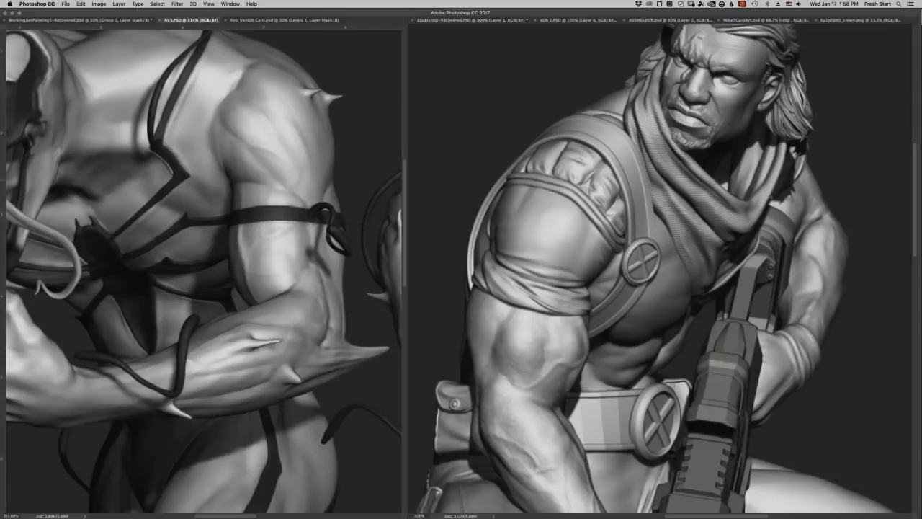
{"action": "scroll", "coordinate": [278, 311], "scroll_direction": "down", "scroll_amount": 3}
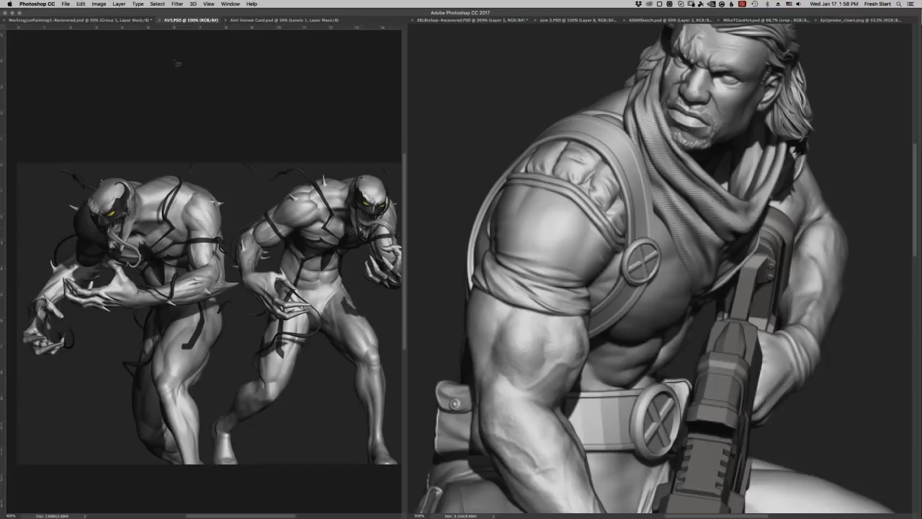
{"action": "left_click", "coordinate": [295, 21]}
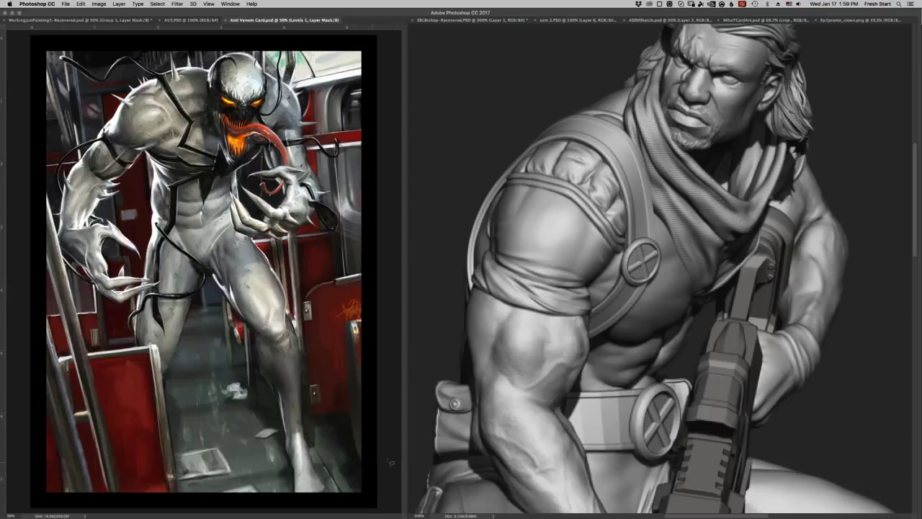
Hide Photoshop and ZBrush, and close the Karabiner-Elements Preferences window to clear the desktop.
{"action": "mouse_move", "coordinate": [391, 504]}
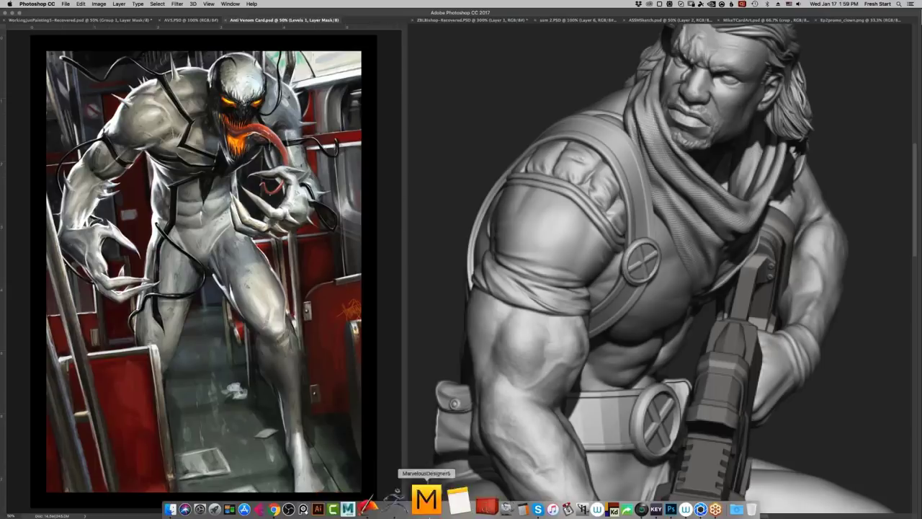
{"action": "left_click", "coordinate": [43, 4]}
{"action": "left_click", "coordinate": [43, 48]}
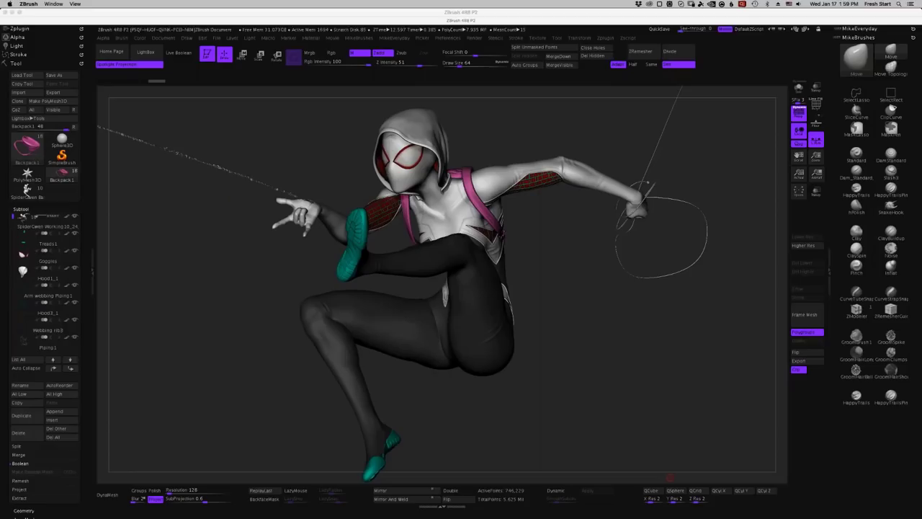
{"action": "left_click", "coordinate": [32, 4]}
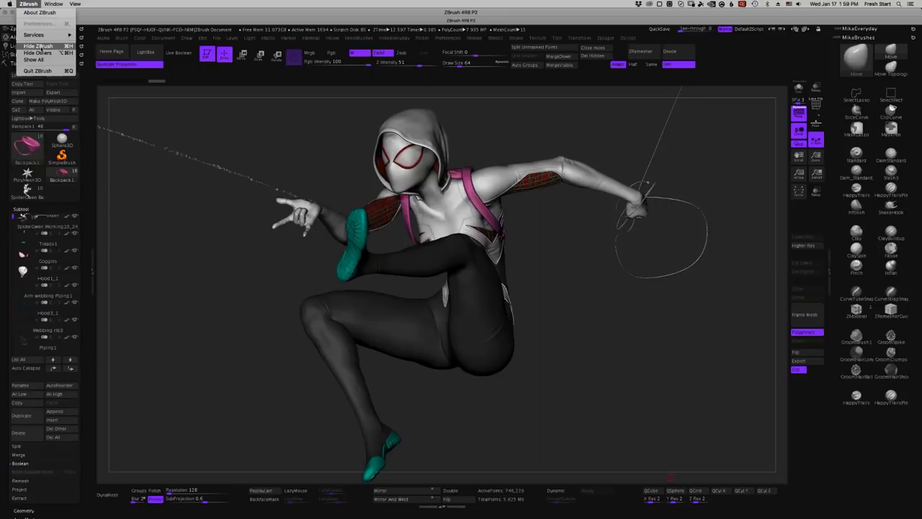
{"action": "left_click", "coordinate": [41, 48]}
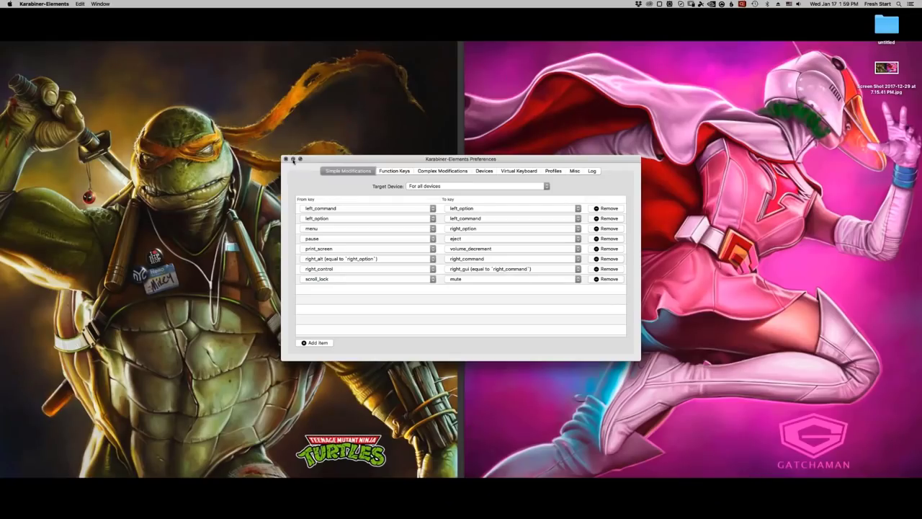
{"action": "left_click", "coordinate": [286, 157]}
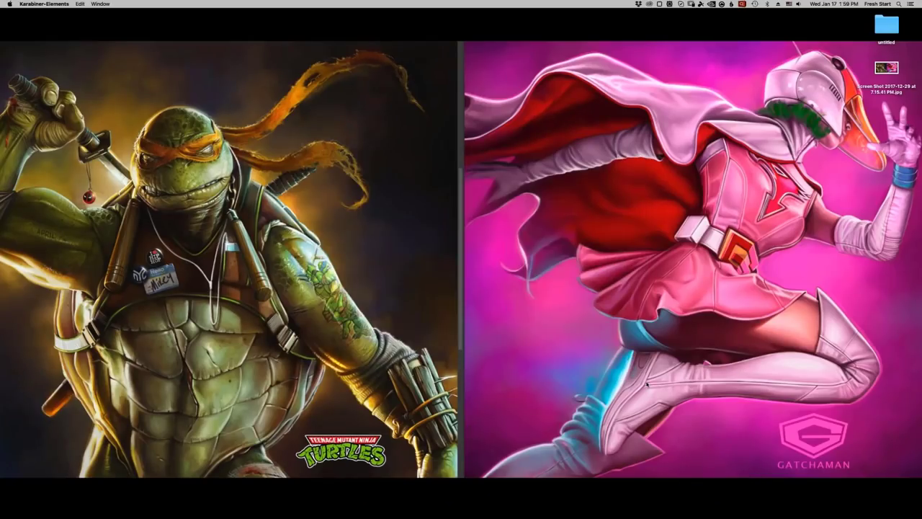